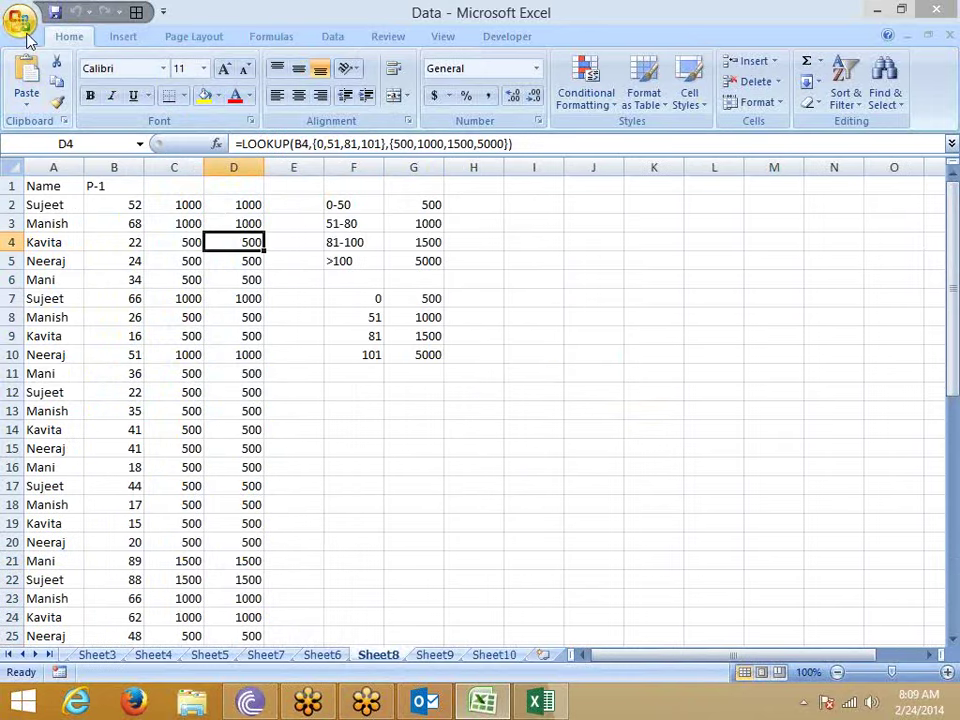
Open the recent workbook "dashbaord" and switch to its Sheet4 with the call records
click(21, 20)
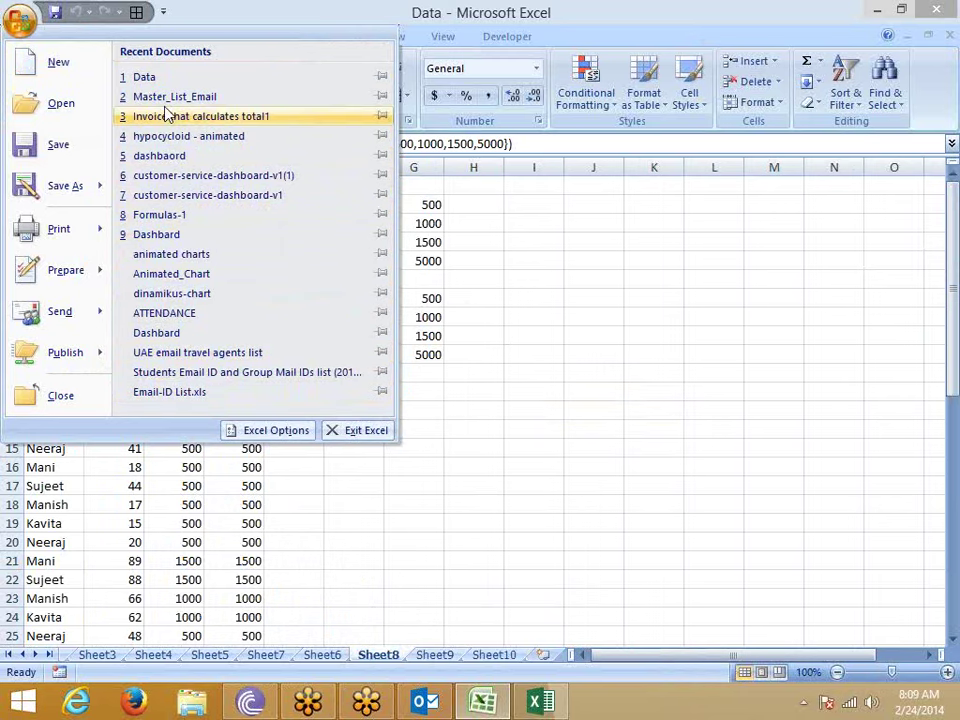
click(268, 158)
click(163, 656)
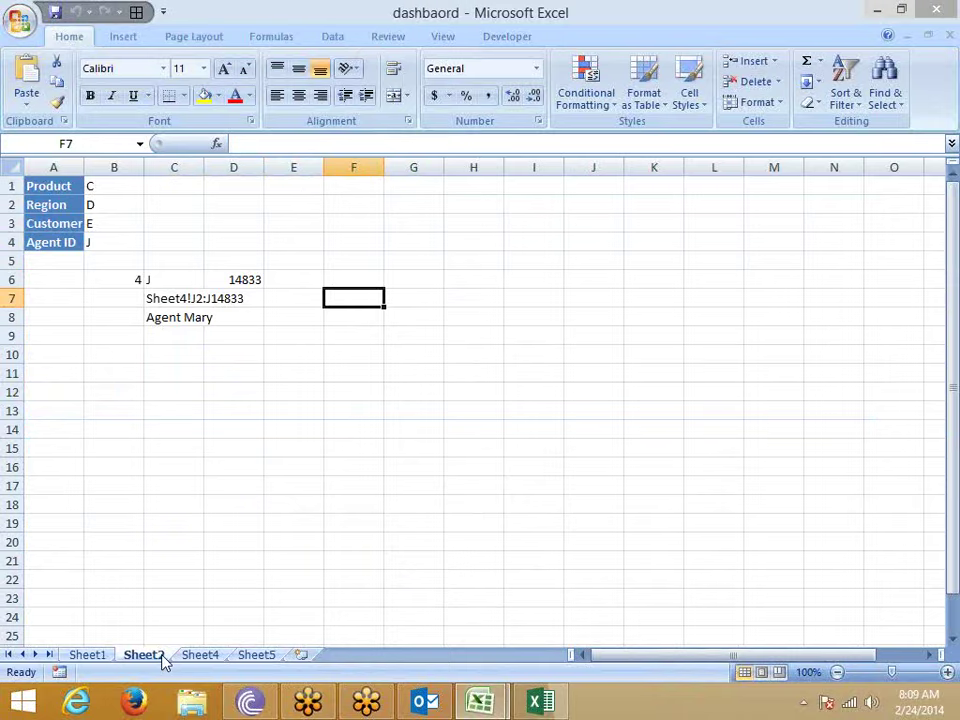
click(193, 656)
Copy the entire call data table, headers included, from Sheet4 into cell A1 of a new workbook
click(108, 414)
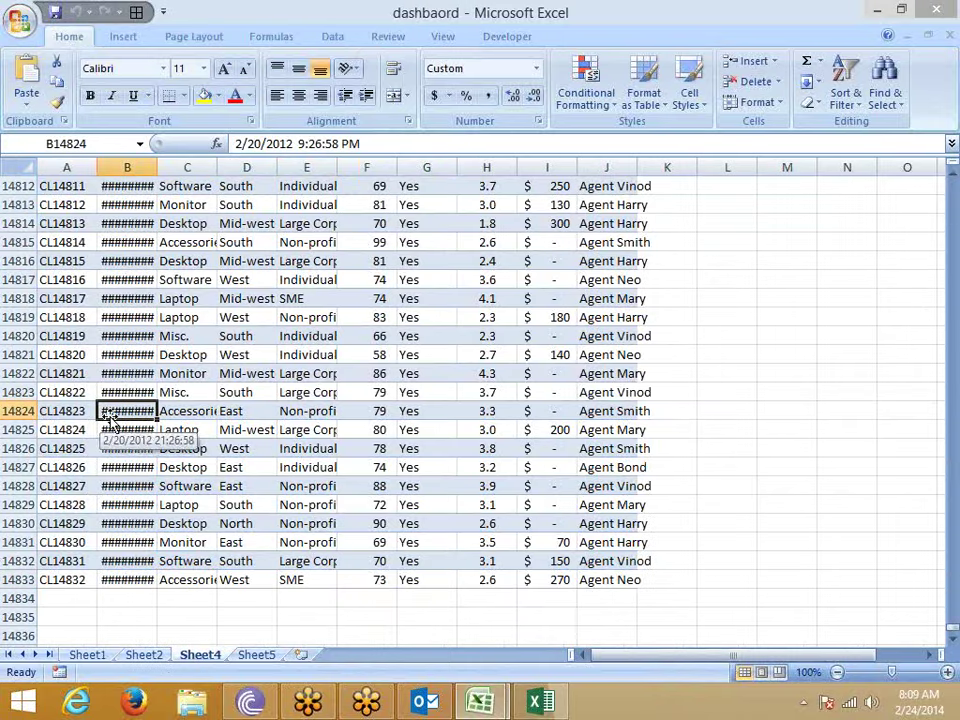
key(ctrl+Up)
key(ctrl+Left)
key(ctrl+shift+Right)
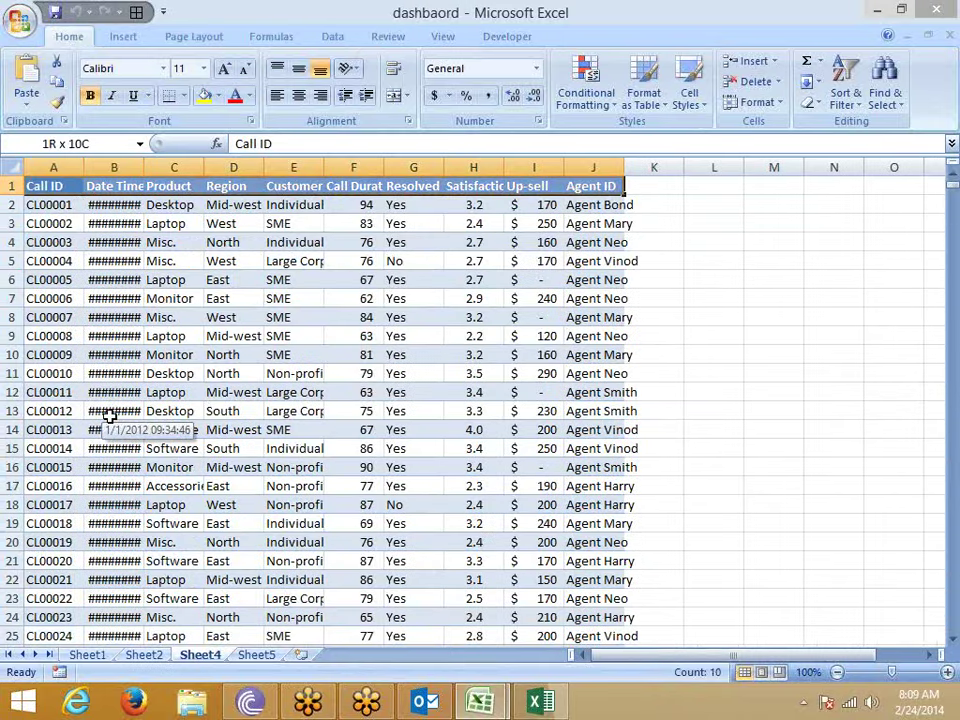
key(ctrl+shift+Down)
key(ctrl+c)
key(ctrl+n)
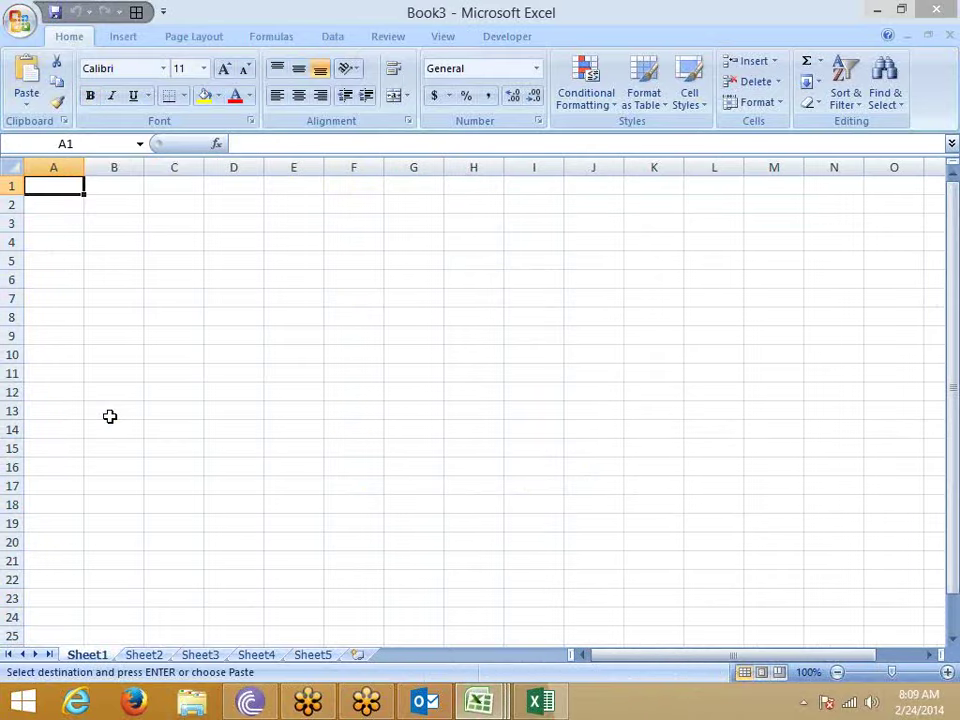
key(ctrl+v)
Widen the Date Time column so its full date and time values fit, with a little extra room
click(114, 336)
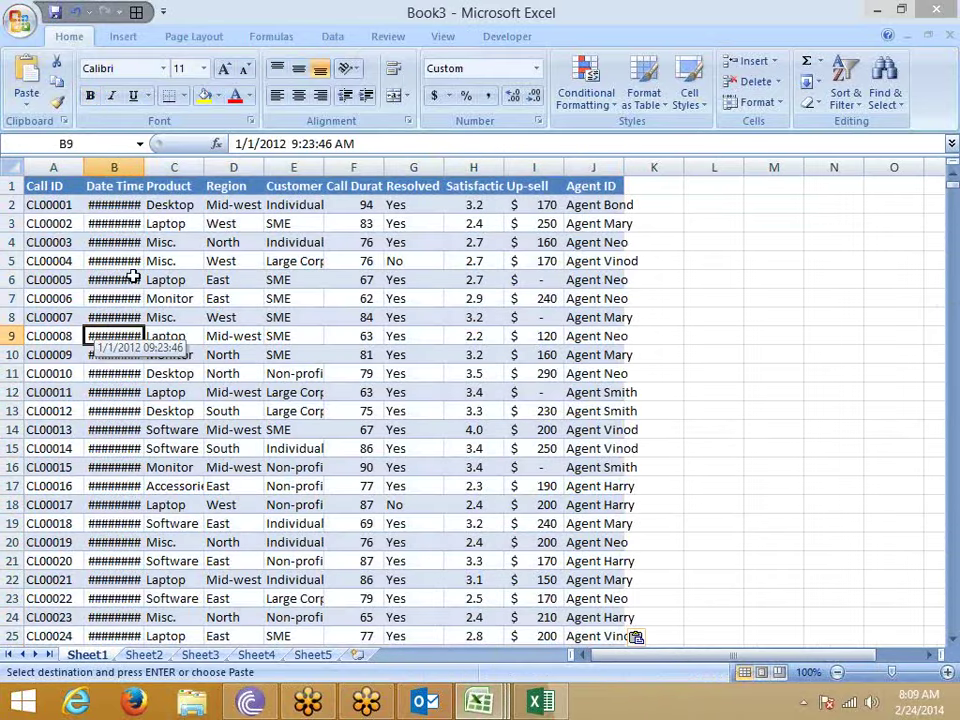
double_click(143, 170)
click(143, 168)
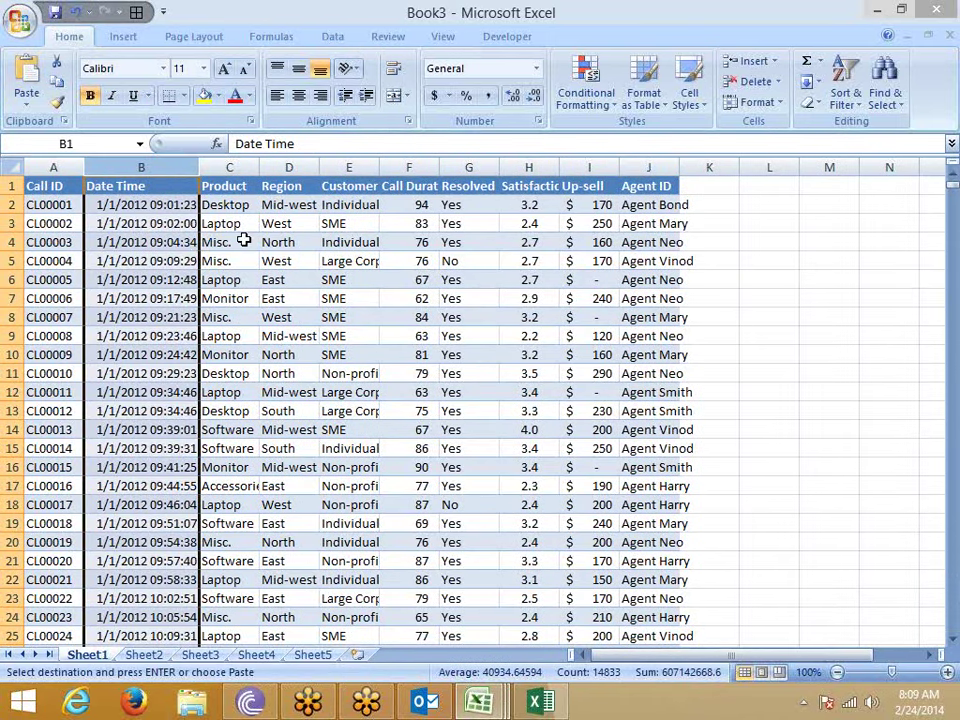
mouse_move(200, 168)
mouse_down()
mouse_move(146, 168)
mouse_move(211, 176)
mouse_up()
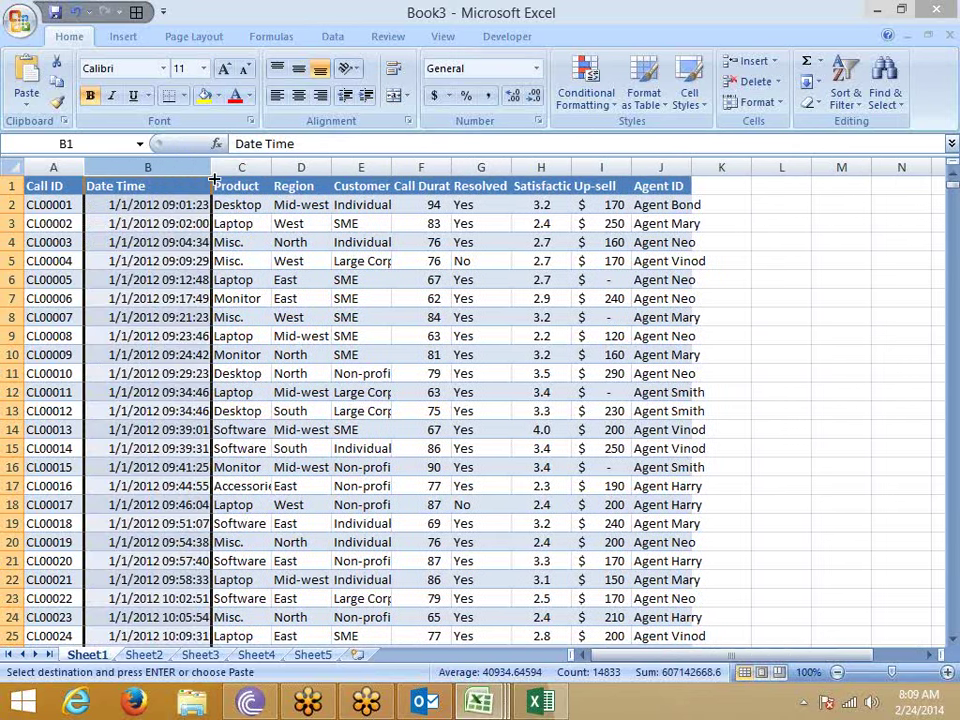
click(248, 241)
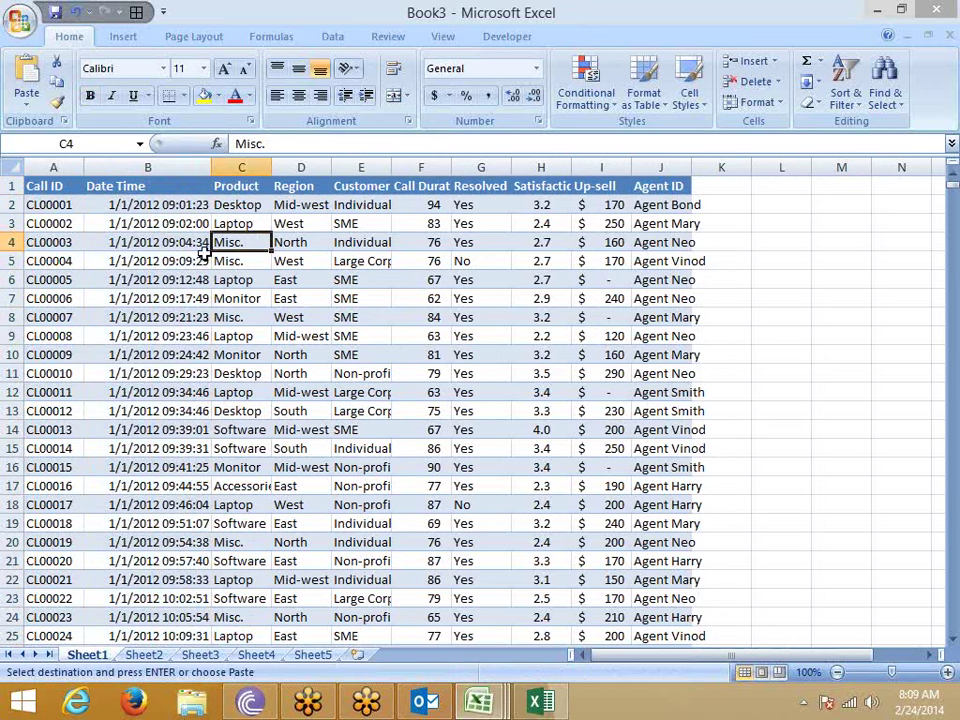
Examine the first call record field by field, from Call ID across to Agent ID, including the Call Duration and Satisfaction Ratio headers
click(40, 204)
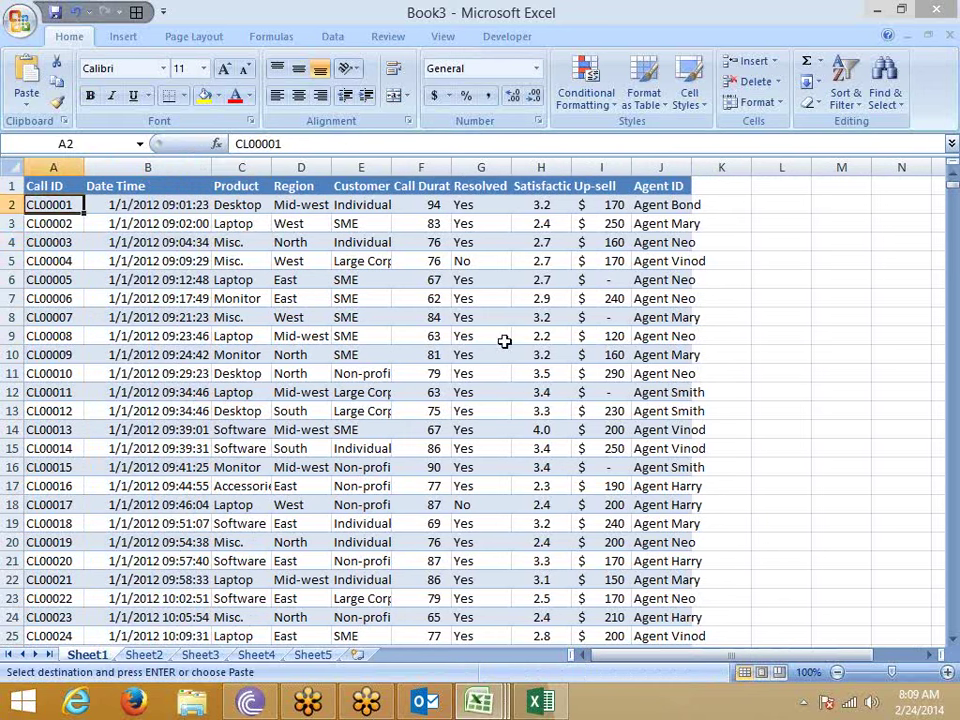
key(Right)
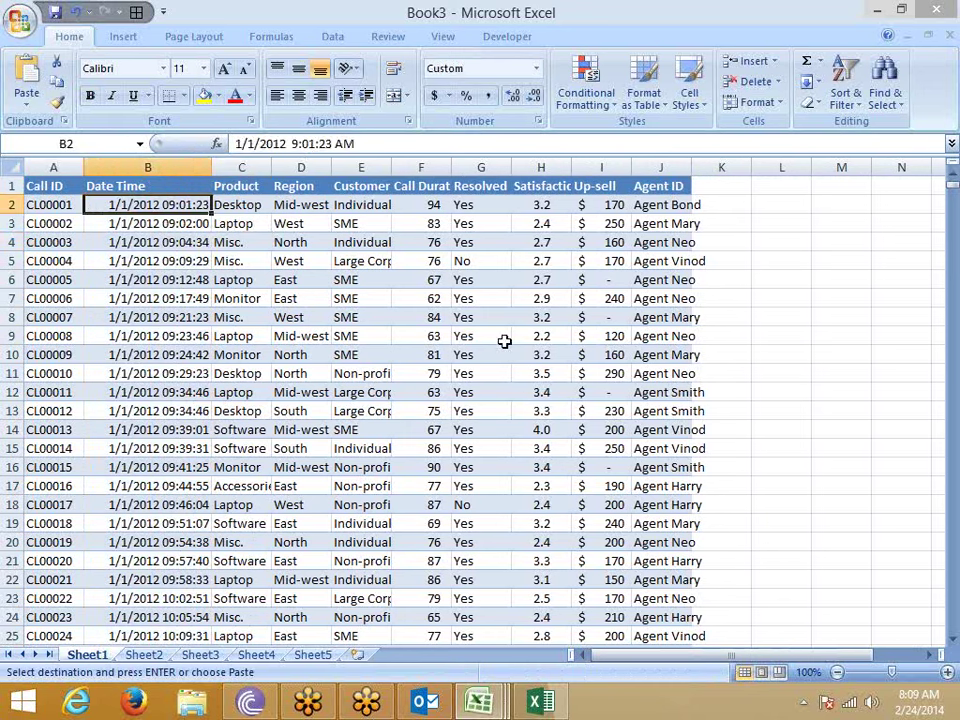
key(Right)
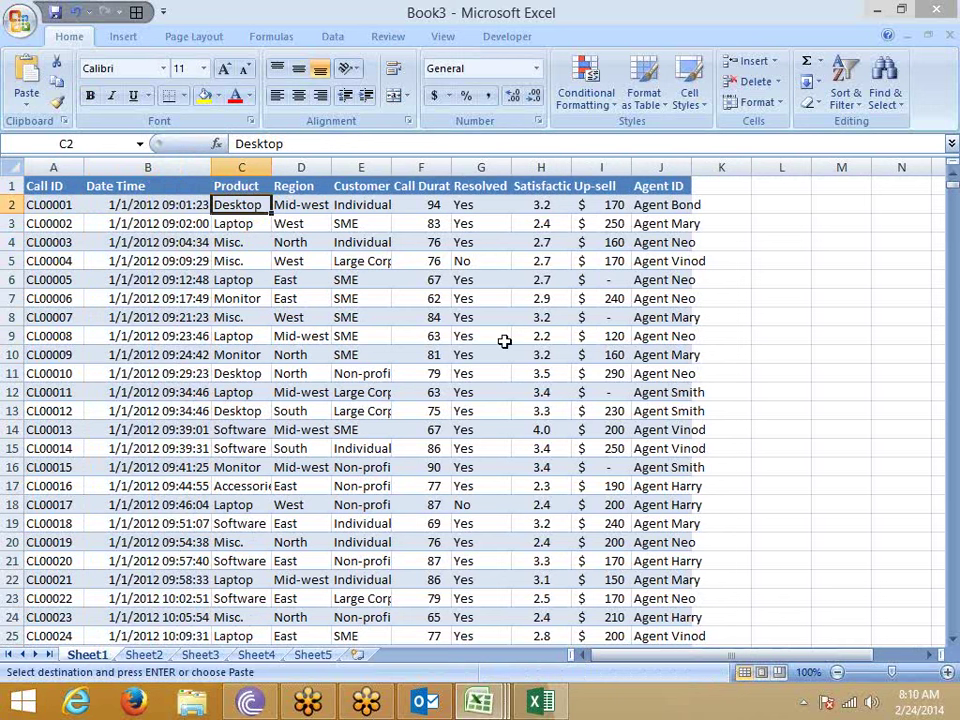
key(Right)
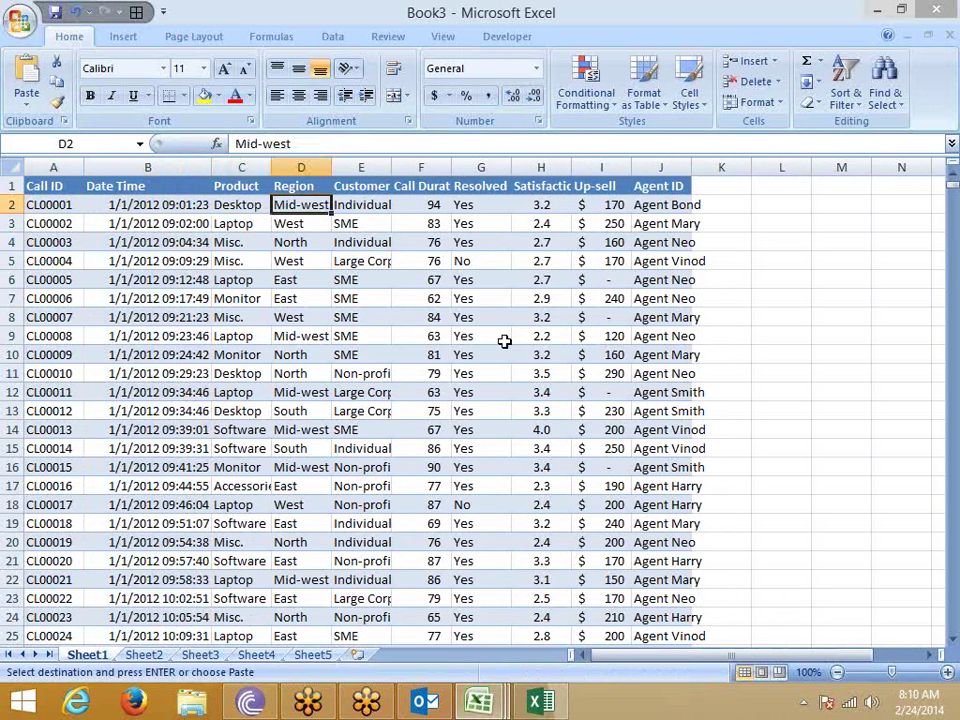
key(Right)
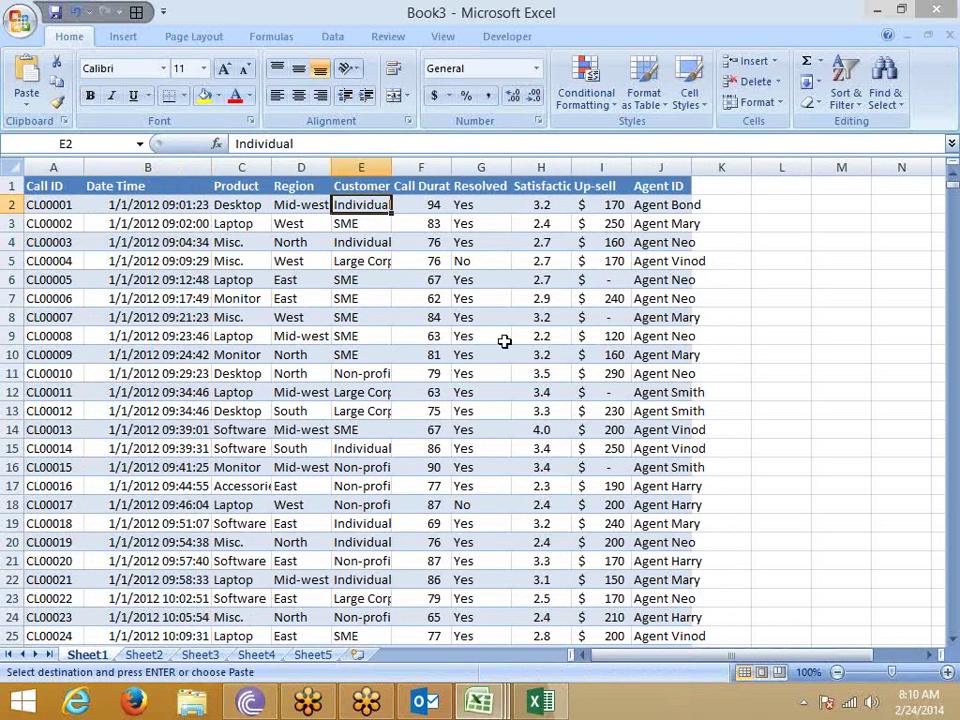
key(Right)
key(Up)
key(Down)
key(Up)
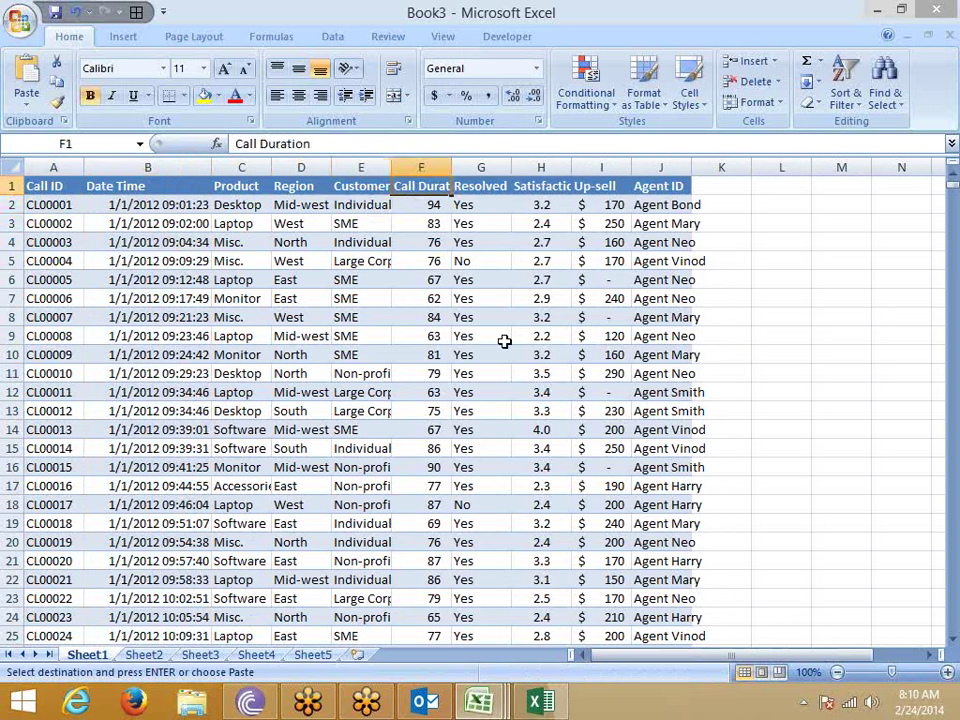
key(Down)
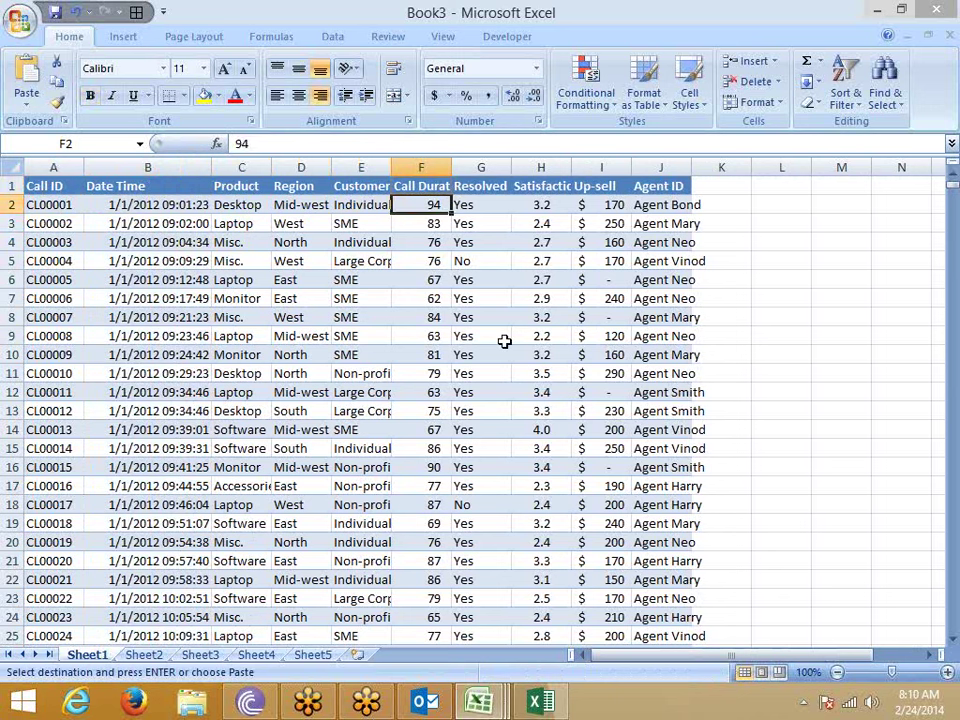
key(Right)
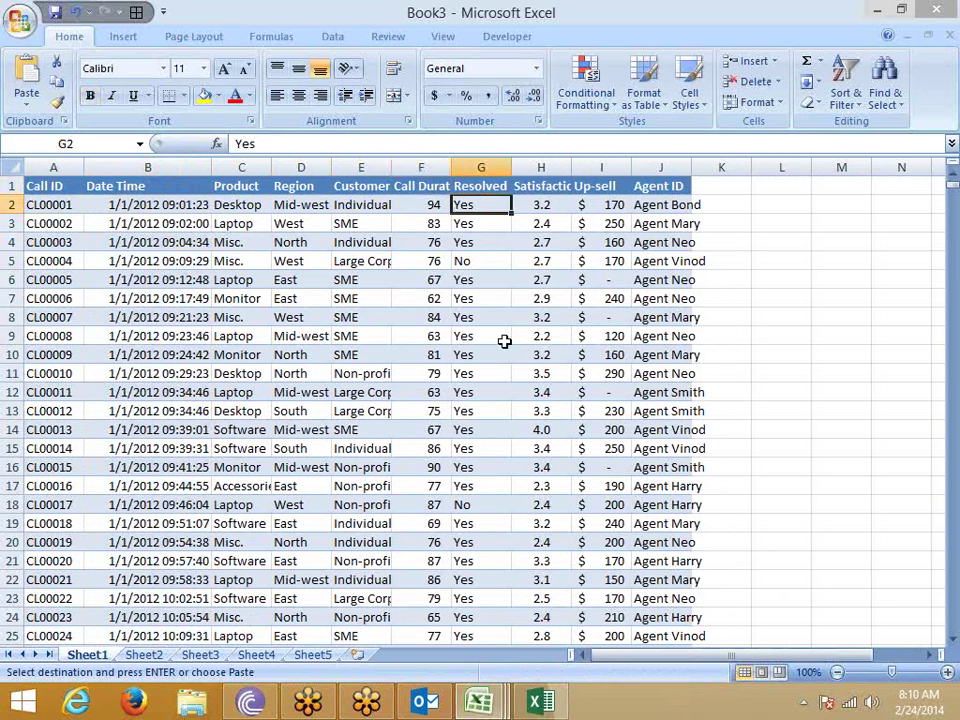
key(Up)
key(Right)
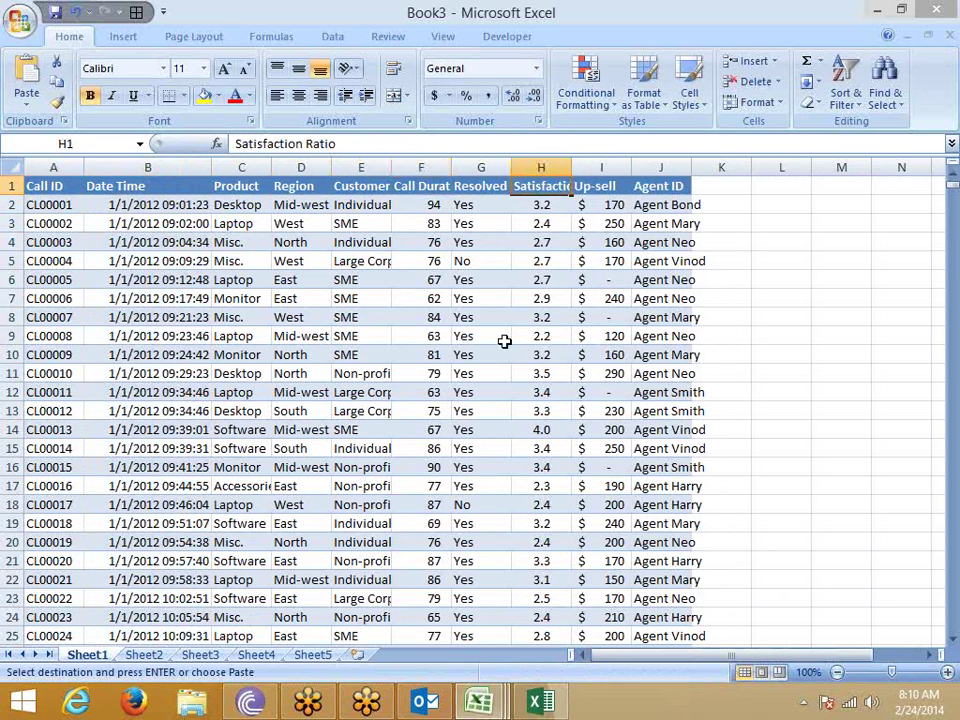
key(Down)
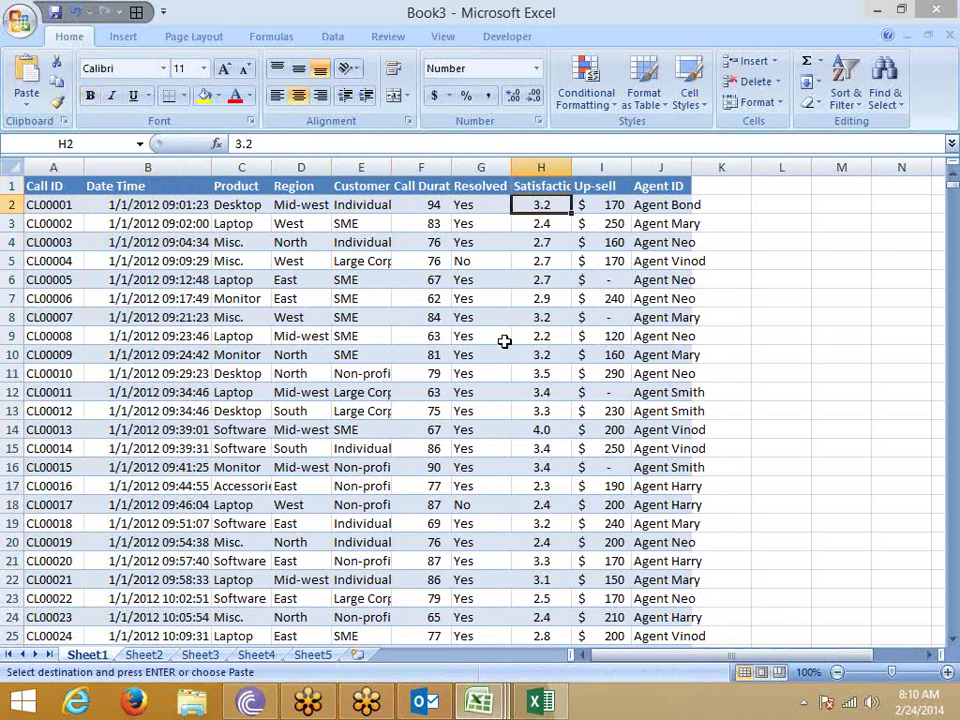
key(Right)
key(Left)
key(Right)
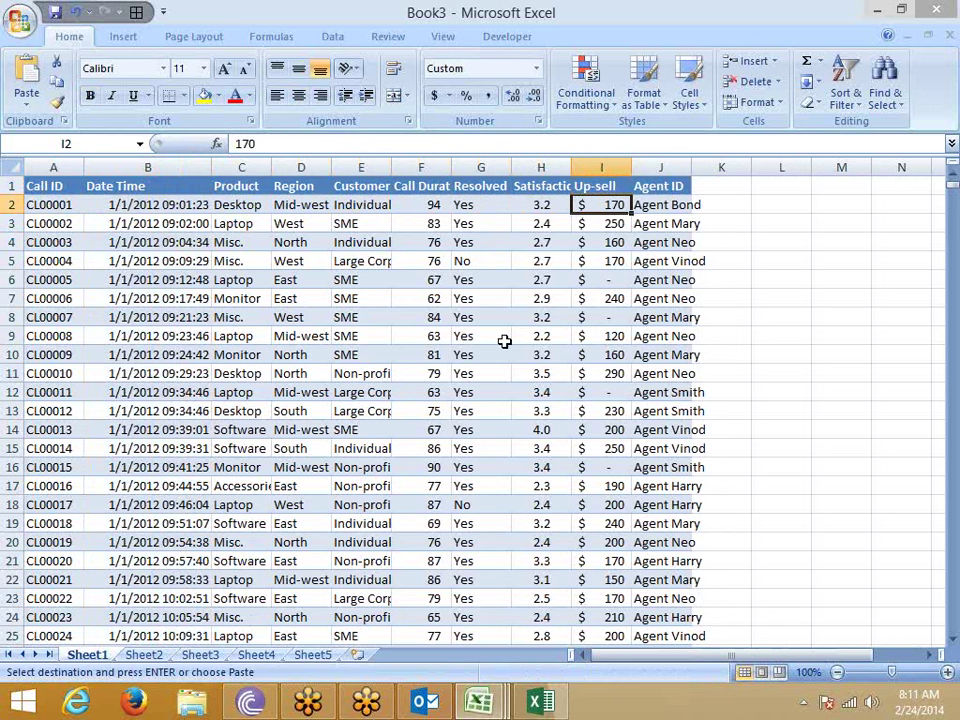
key(Right)
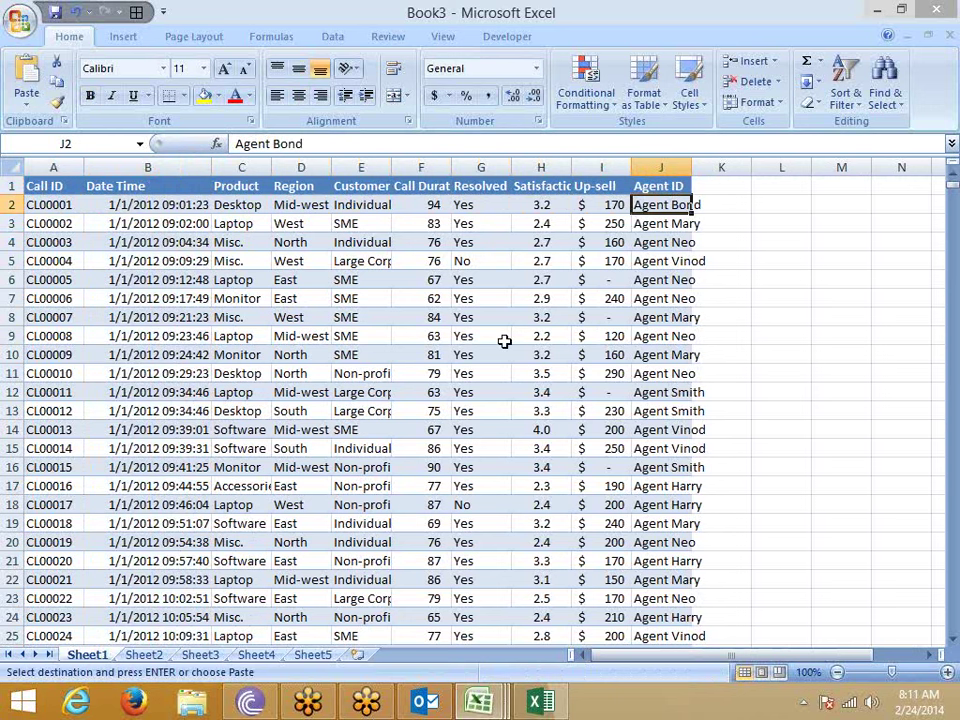
Look through the first few agent entries in the Agent ID column
key(Down)
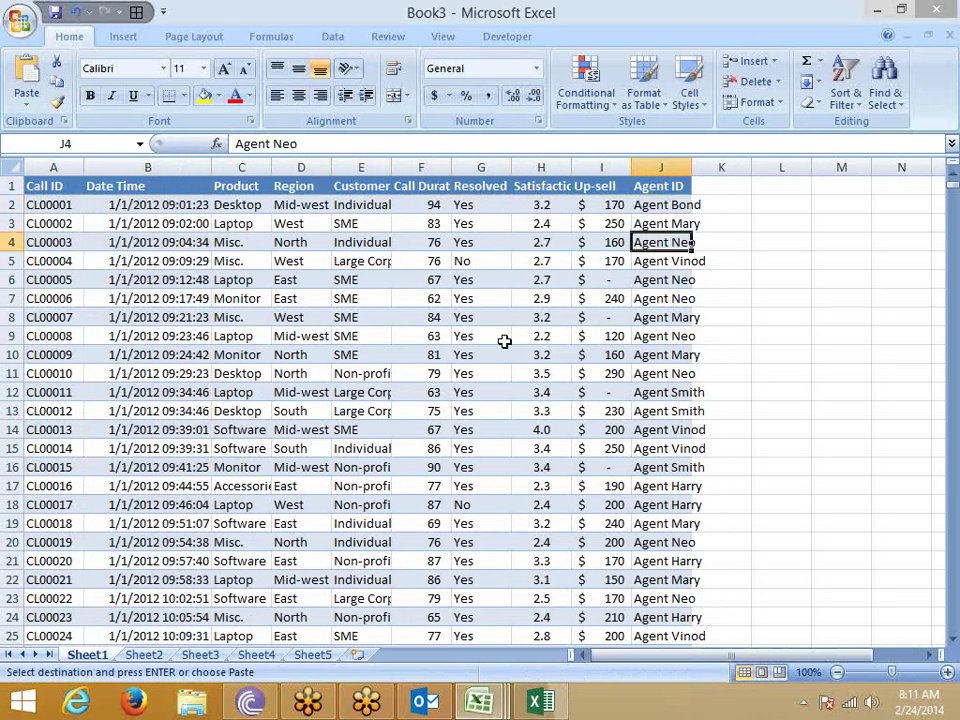
key(Up)
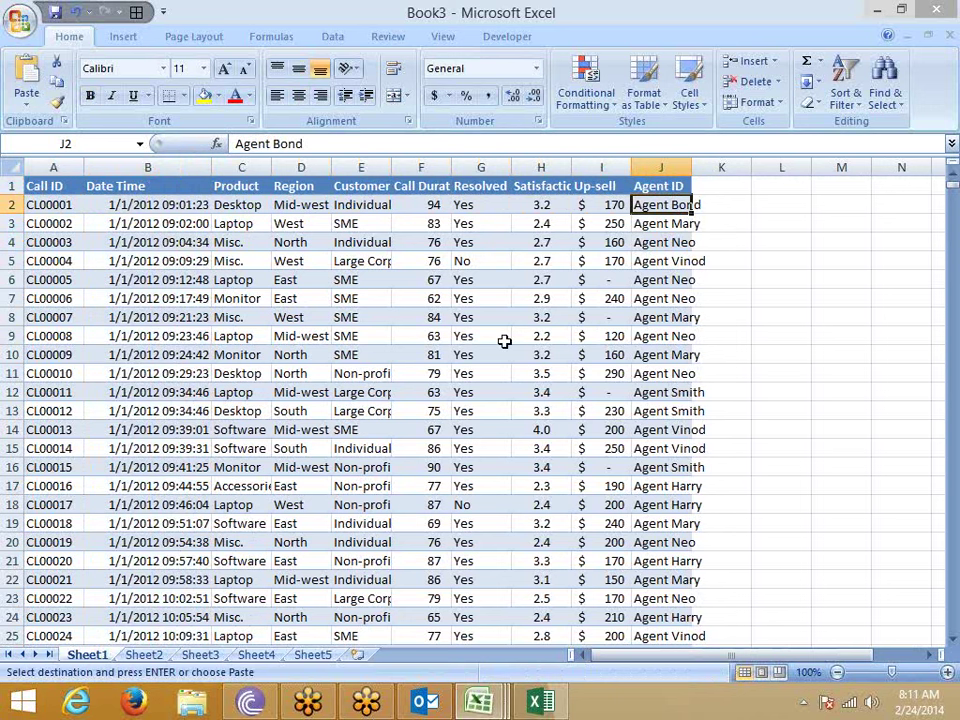
key(Down)
key(Down)
key(Up)
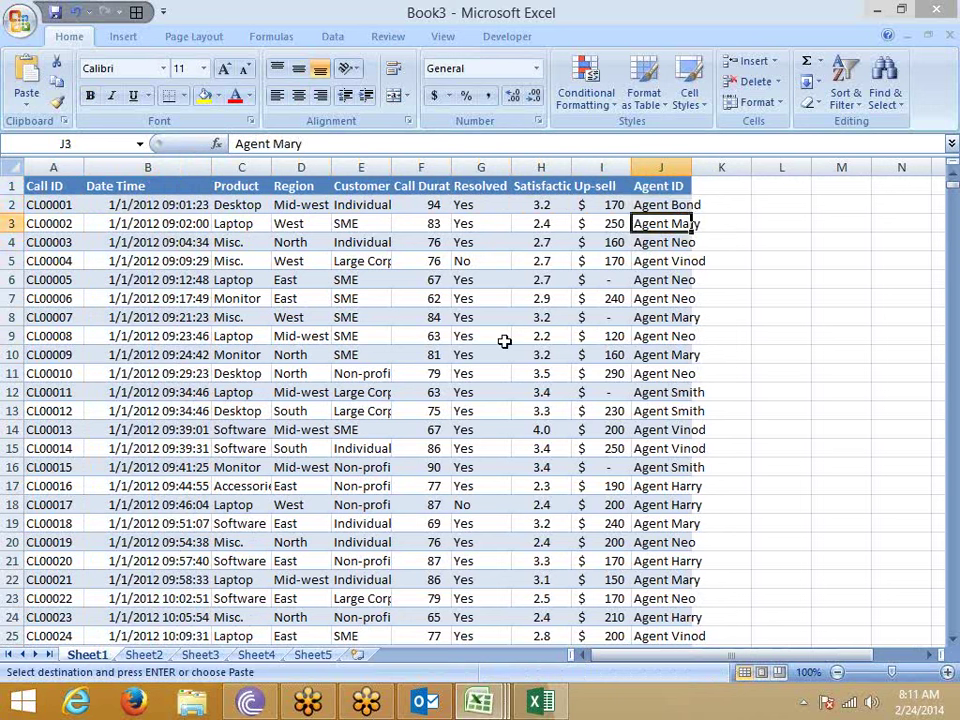
key(Up)
key(Left)
key(Left)
key(Left)
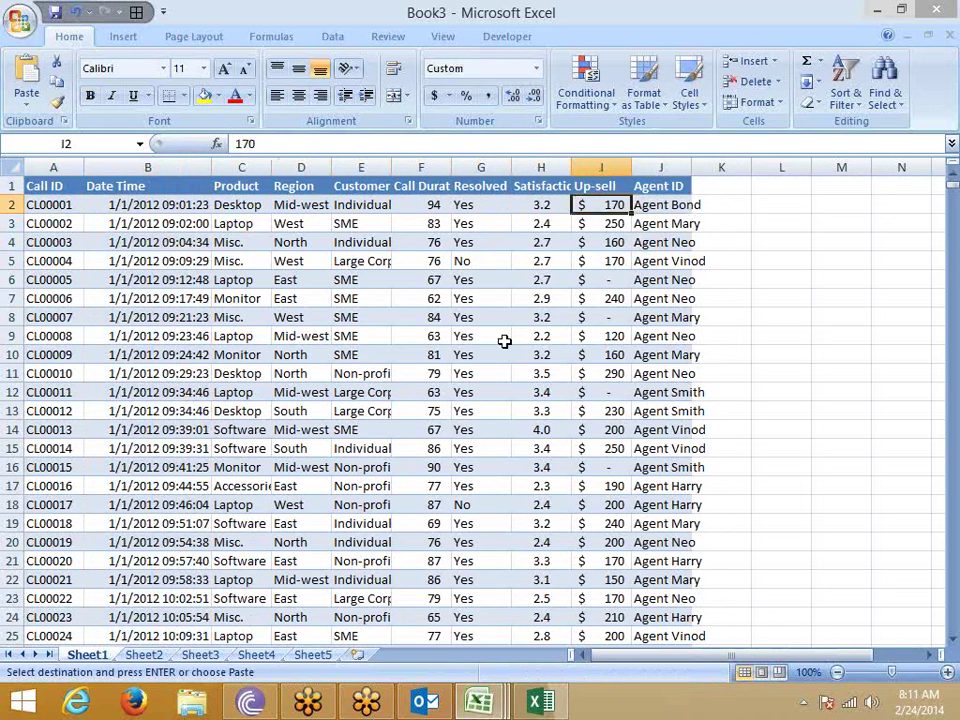
Review the first record's fields again from Call ID through Call Duration to Satisfaction Ratio
key(Home)
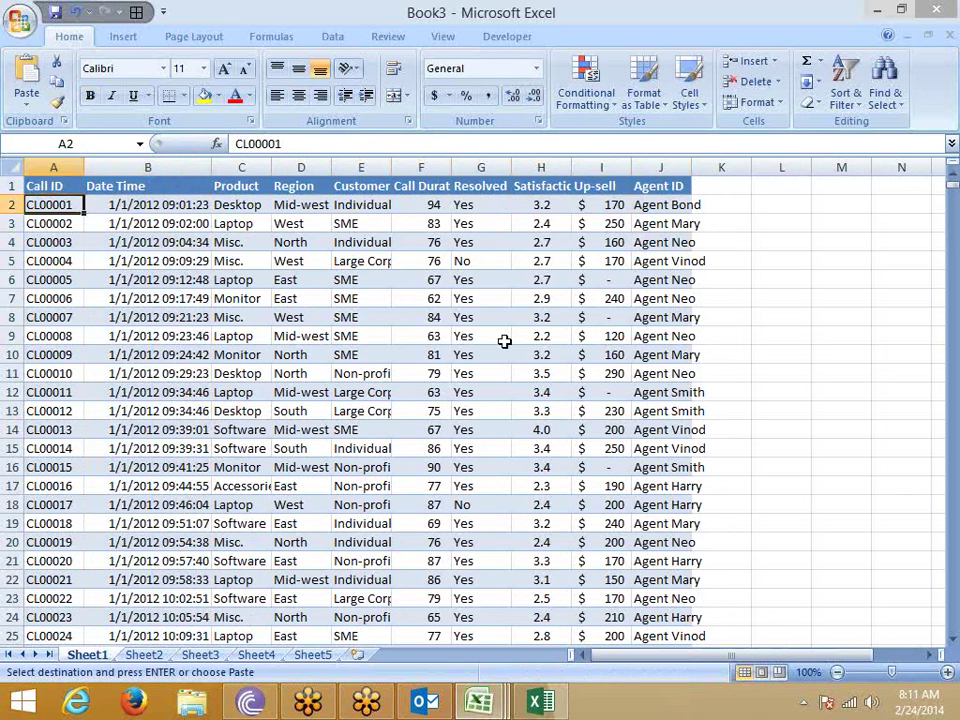
key(Right)
key(Right)
key(Right)
key(Right)
key(Right)
key(Right)
key(Right)
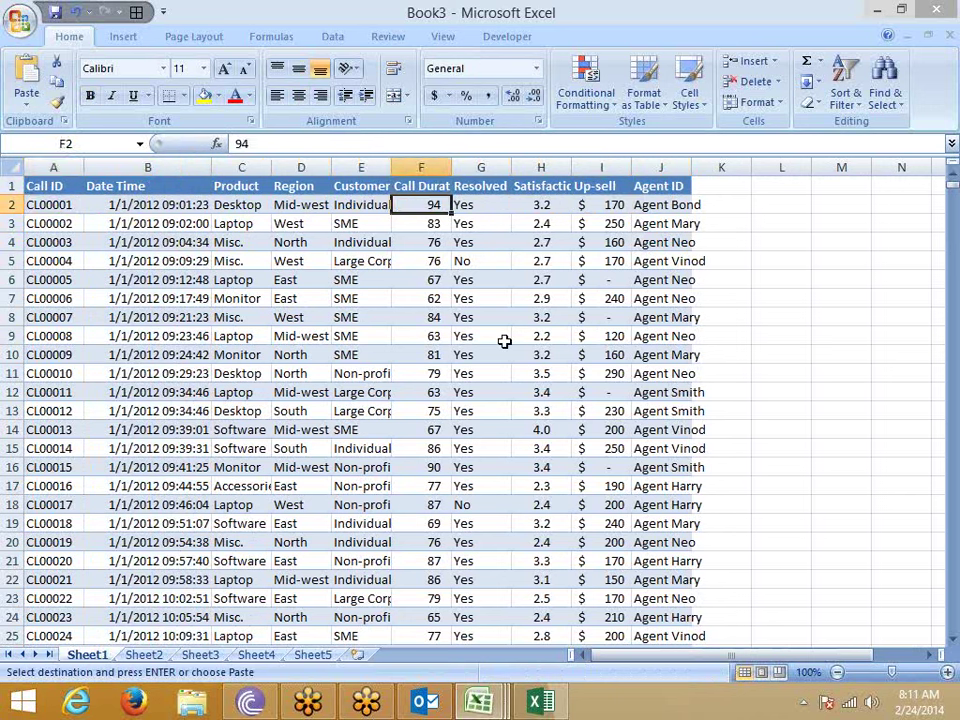
key(Up)
key(Down)
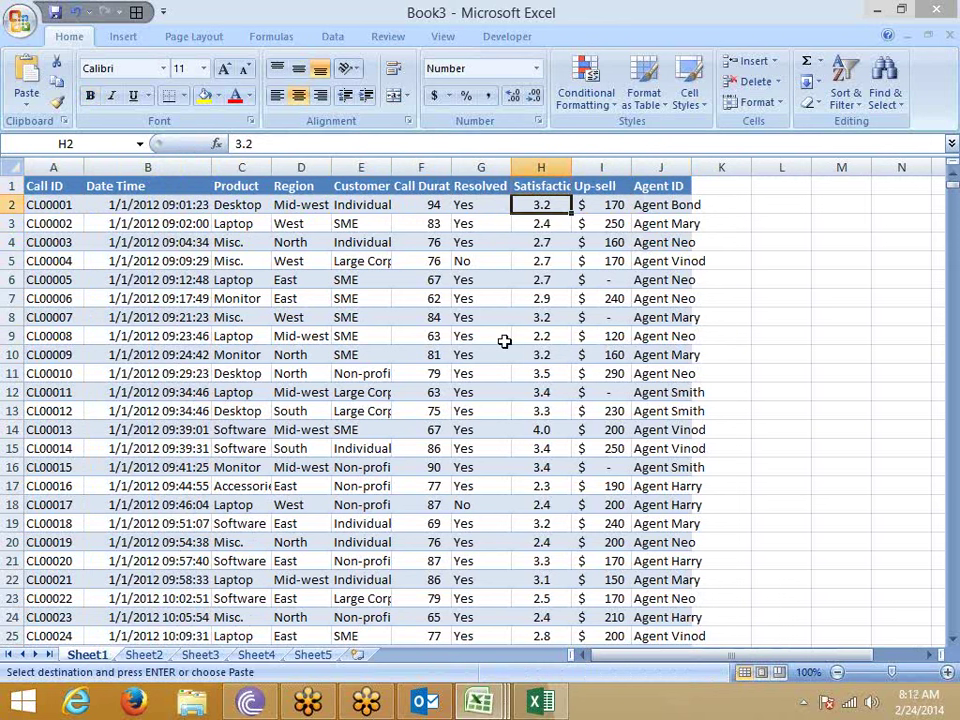
Examine the Satisfaction Ratio header and its values down to row 14, and return to the first record
key(Up)
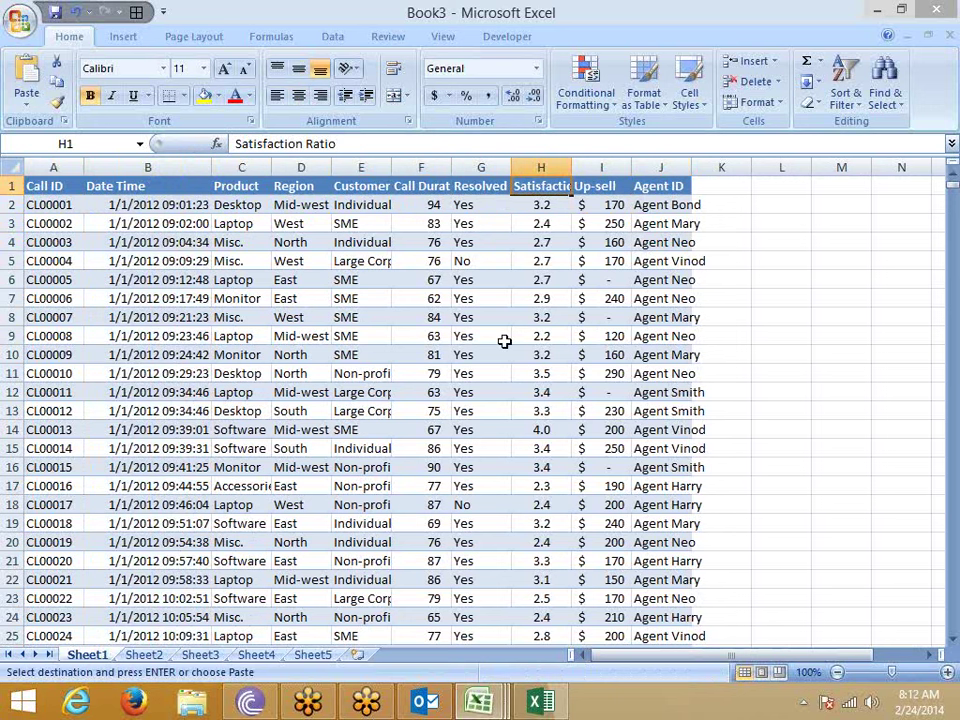
key(Down)
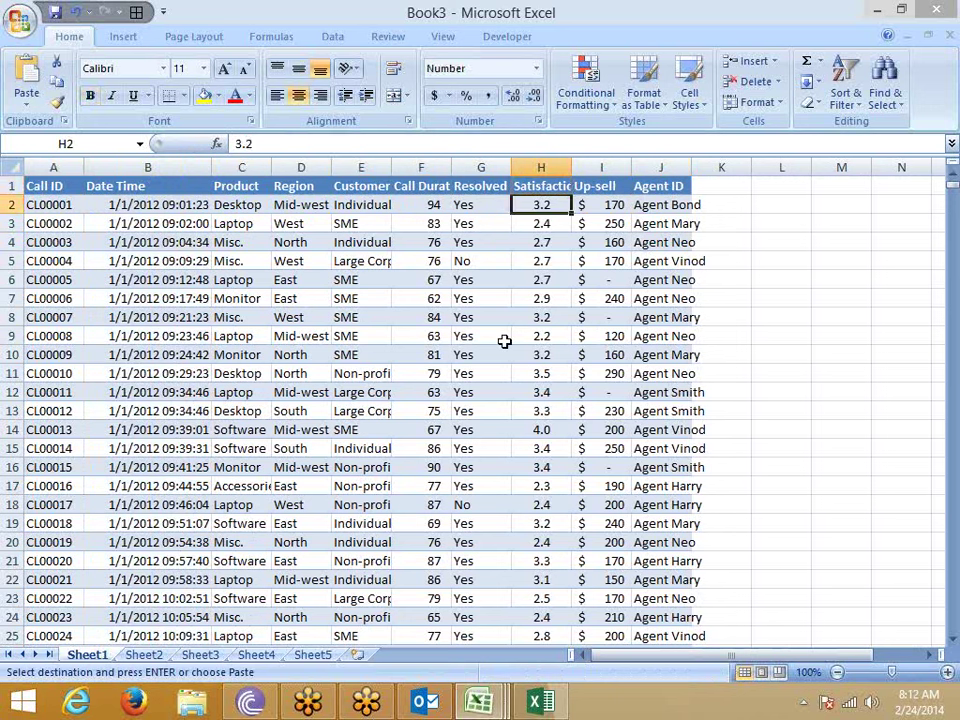
key(Down)
key(Down)
key(Down)
key(Down)
key(Down)
key(Down)
key(Down)
key(Down)
key(Down)
key(Down)
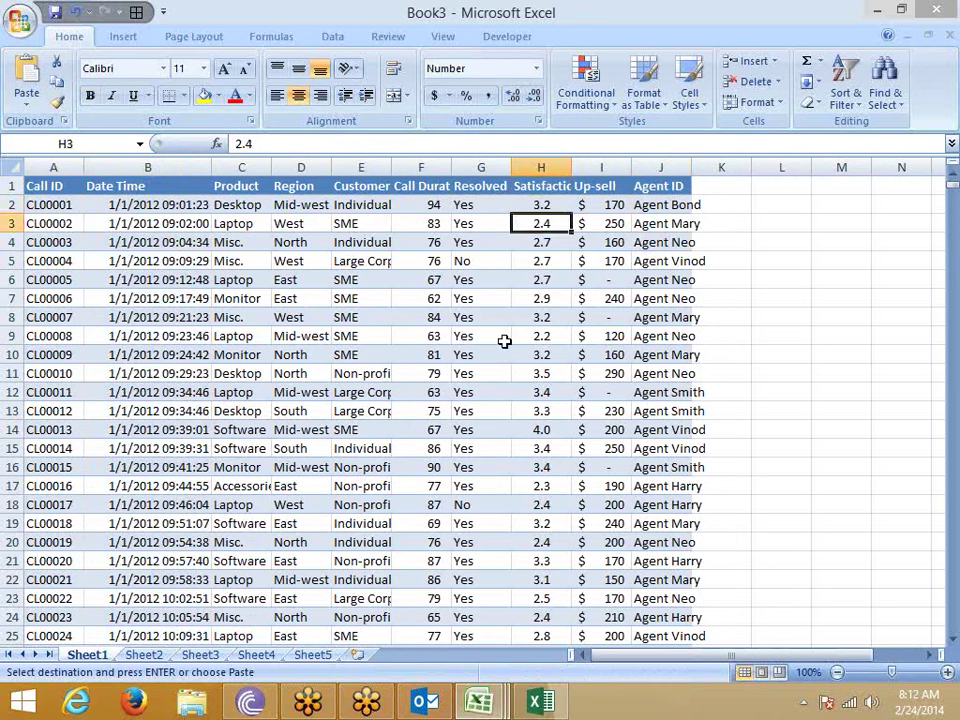
key(Down)
key(Down)
key(Down)
key(Down)
key(Down)
key(Down)
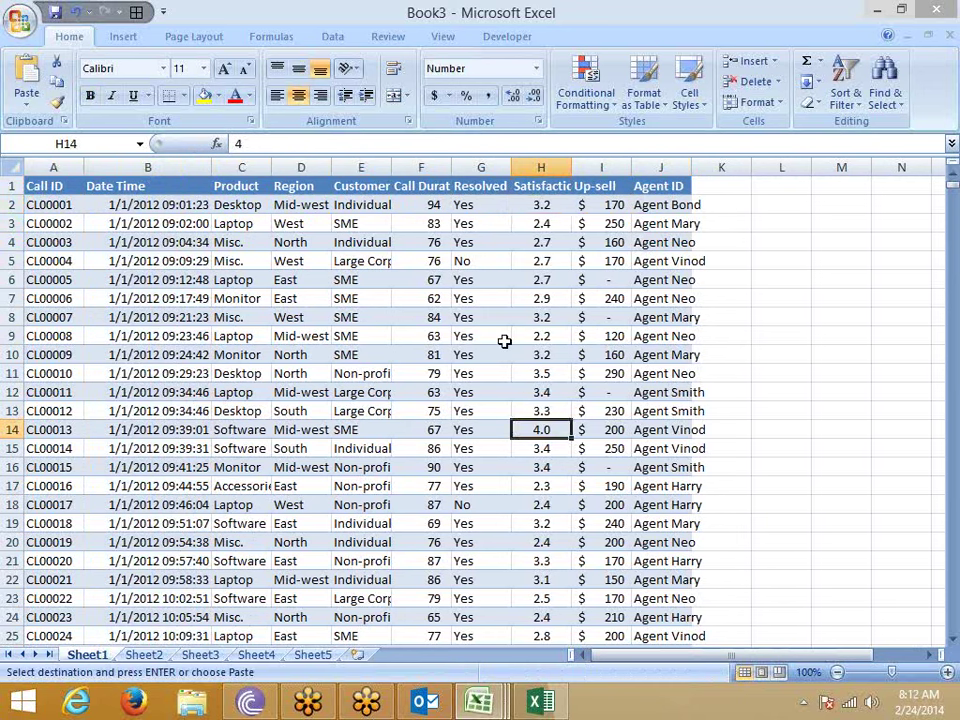
key(Up)
key(Up)
key(Up)
key(Up)
key(Up)
key(Up)
key(Up)
key(Up)
key(Up)
key(Up)
key(Up)
key(Up)
key(Up)
key(Up)
key(Up)
key(Up)
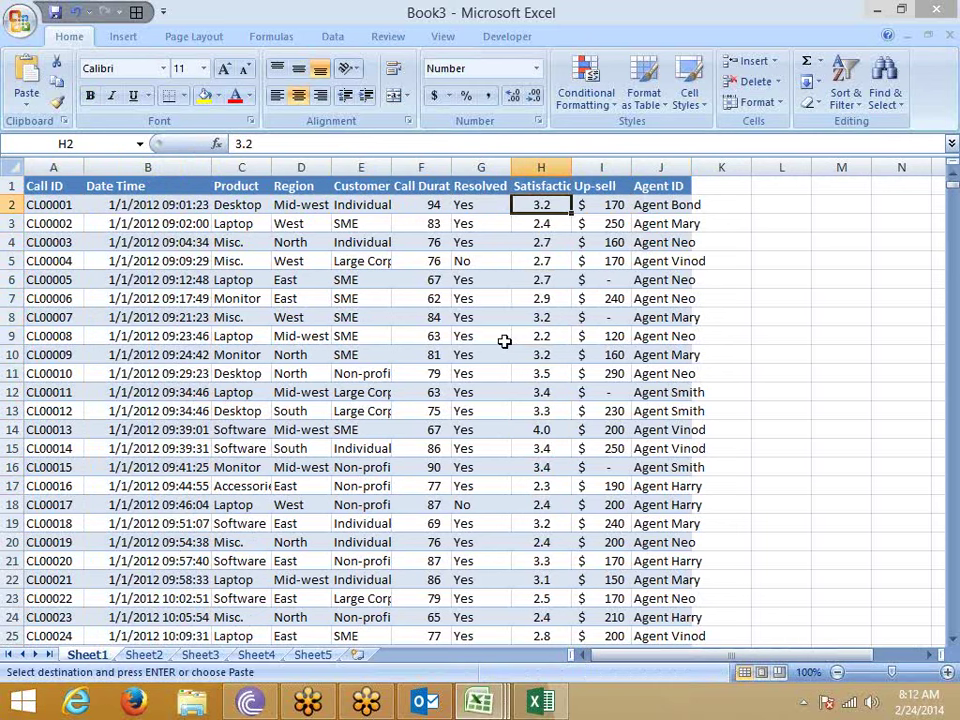
Check the extent of the call records by selecting from the Call ID header to the last record, and return to the top
key(Right)
key(ctrl+Home)
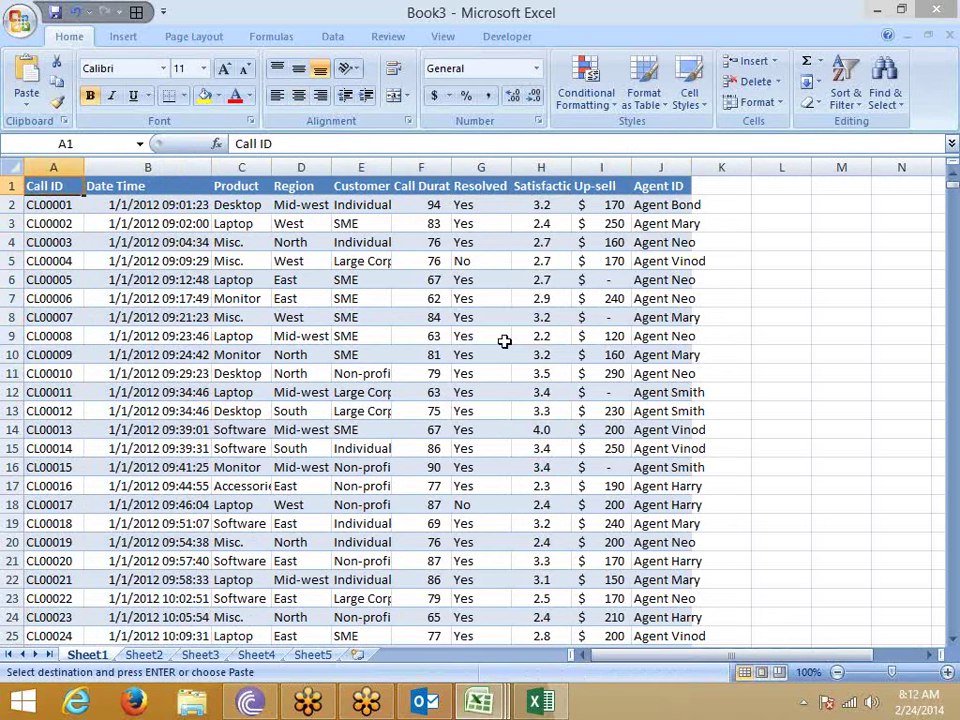
key(ctrl+shift+Right)
key(ctrl+shift+Down)
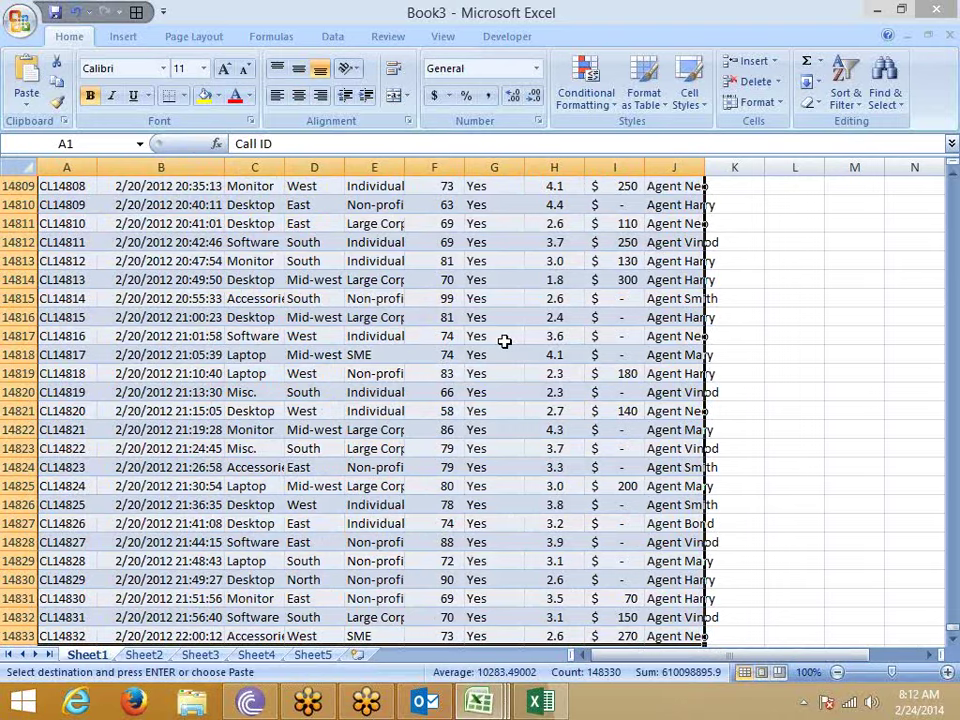
key(ctrl+Home)
key(ctrl+shift+Right)
key(ctrl+Home)
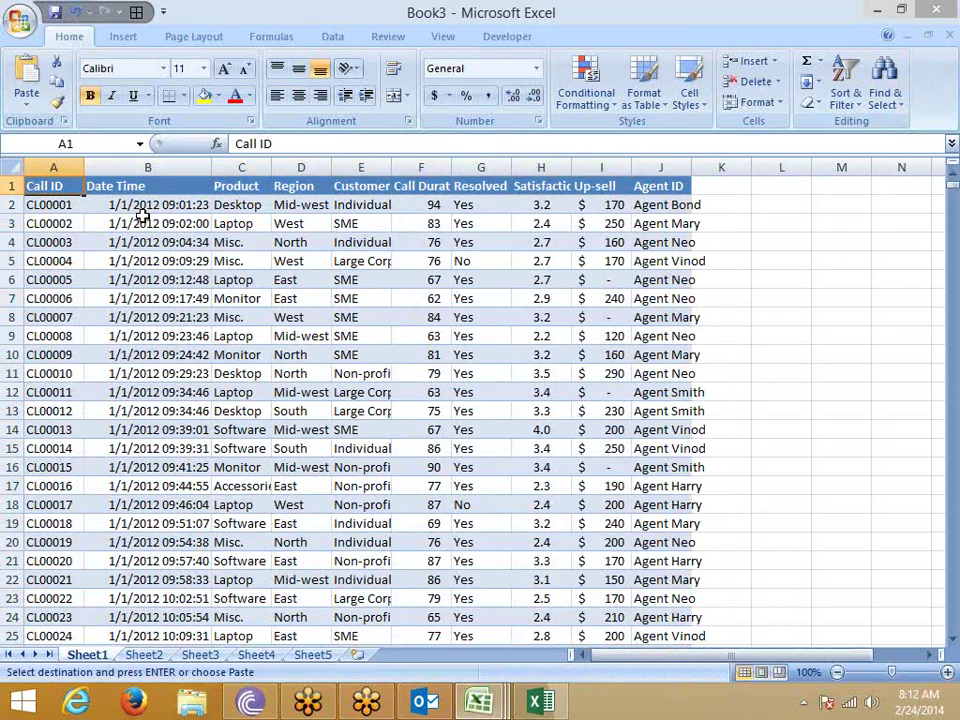
Read through the column headers one by one from Call ID across to Agent ID
key(Right)
key(Right)
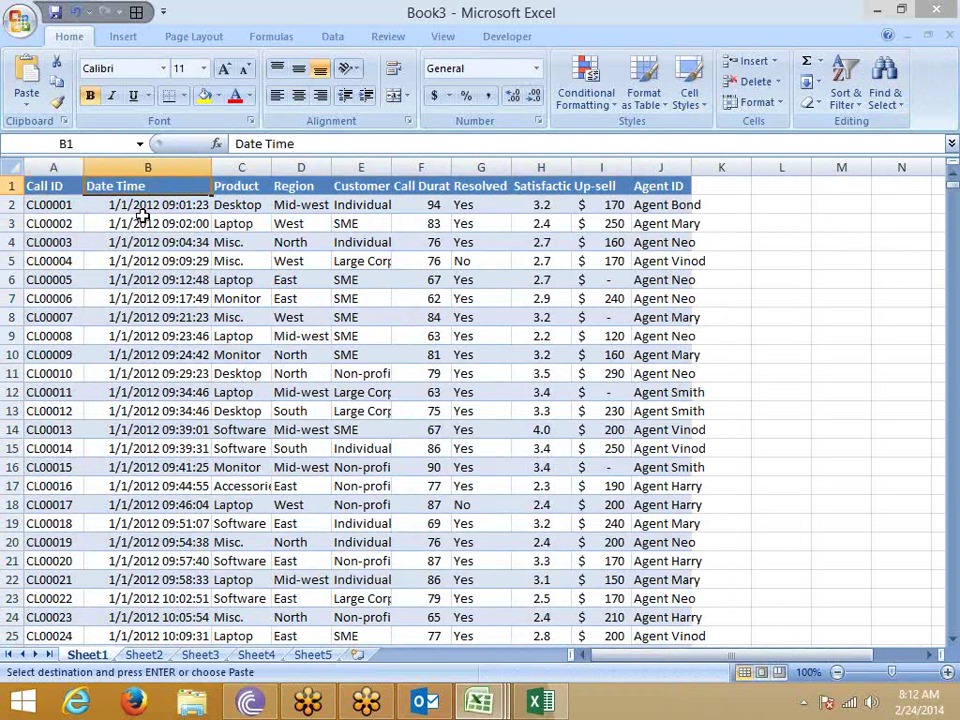
key(Right)
key(Right)
key(Right)
key(Right)
key(Right)
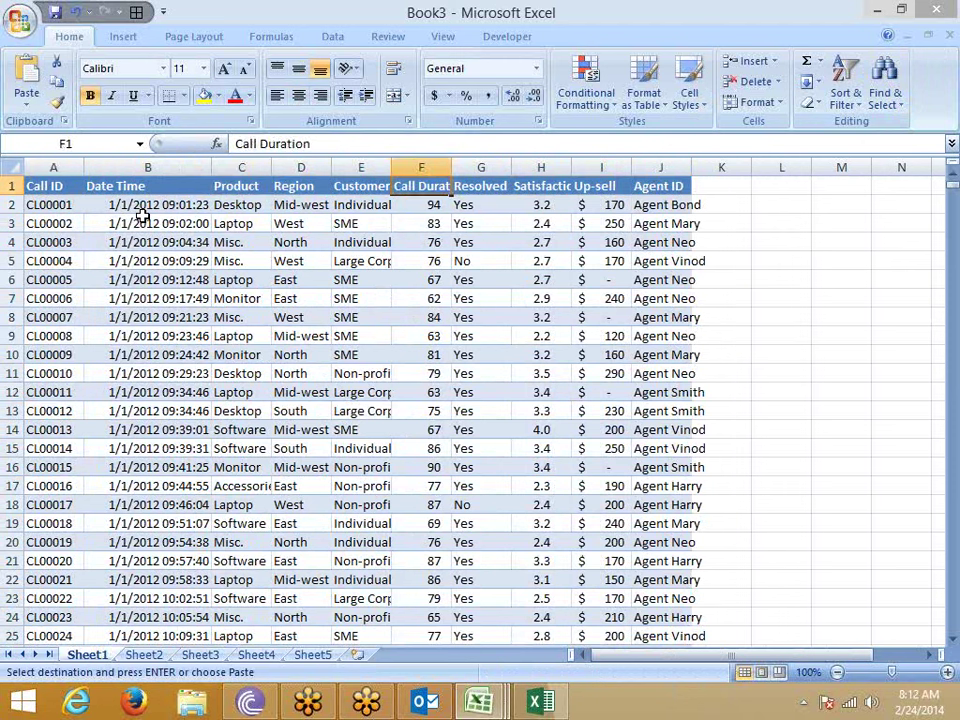
key(Right)
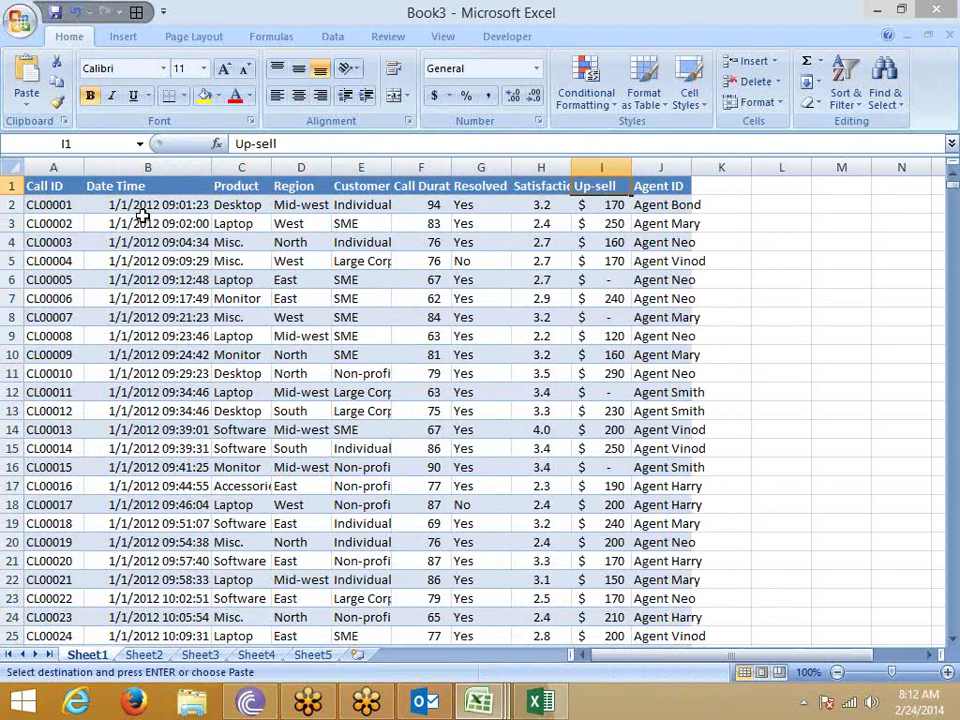
key(Right)
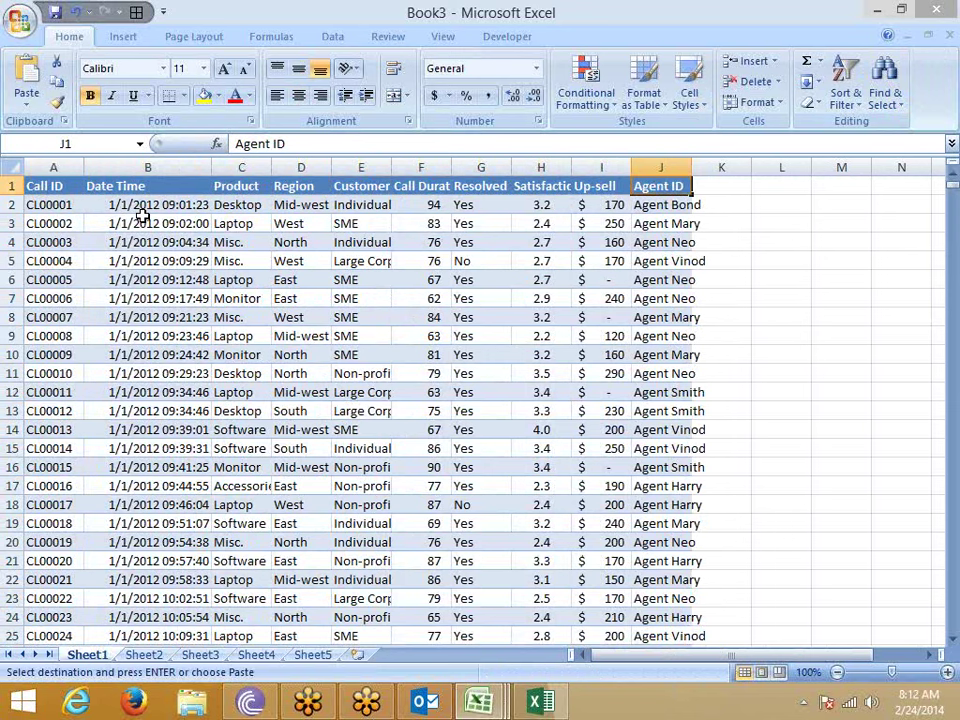
Go back through the headers to Call ID and check how far the records extend down the sheet
key(Left)
key(Left)
key(Left)
key(Left)
key(Left)
key(Left)
key(Left)
key(Left)
key(Left)
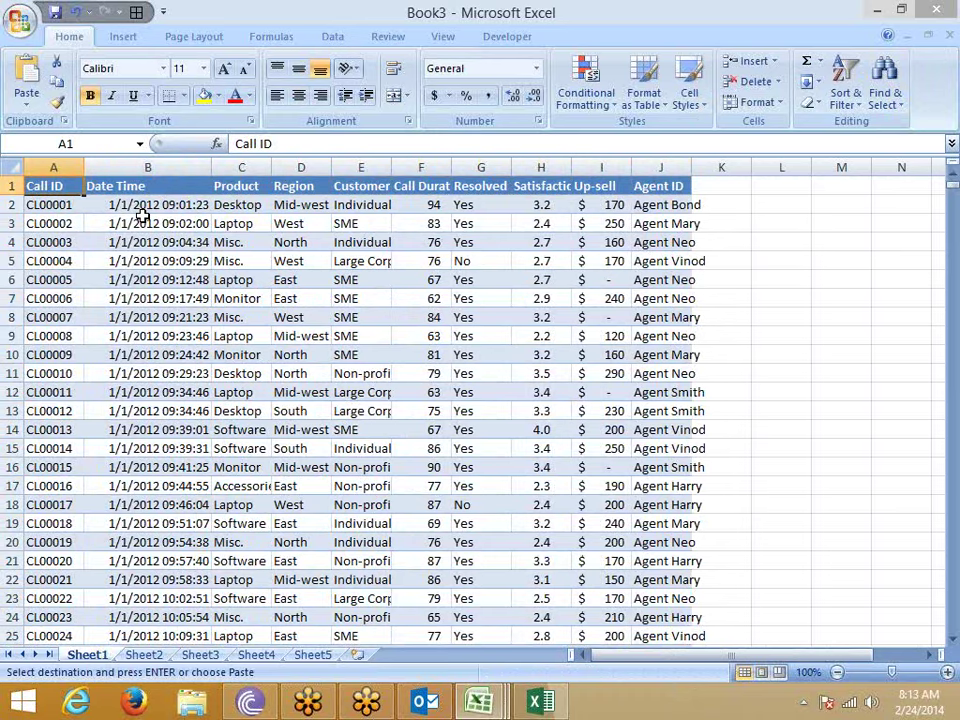
key(ctrl+shift+Down)
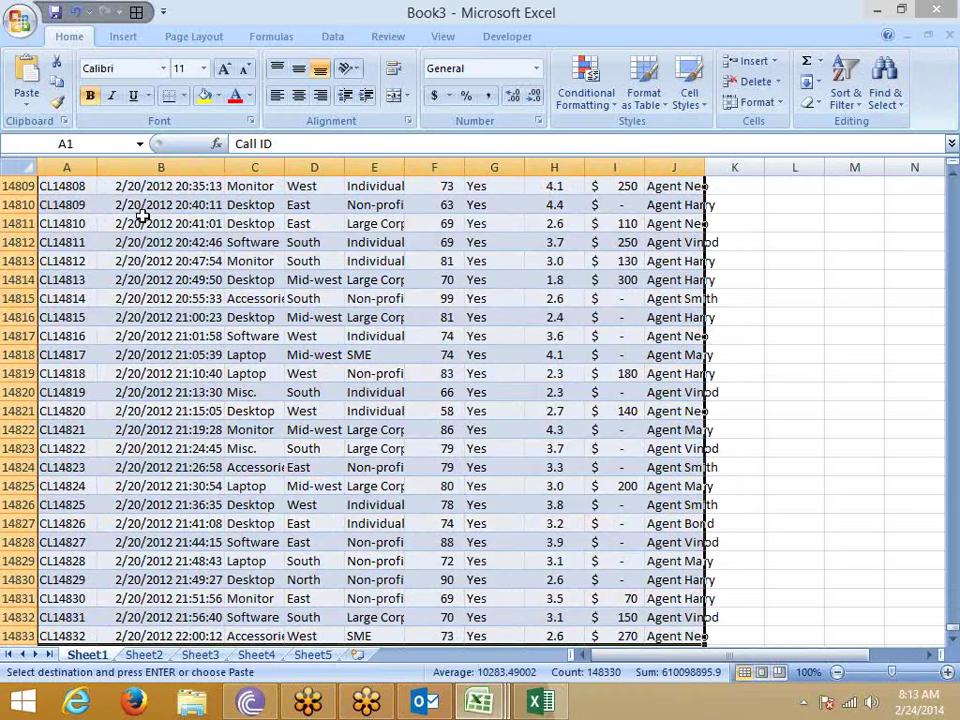
key(ctrl+Home)
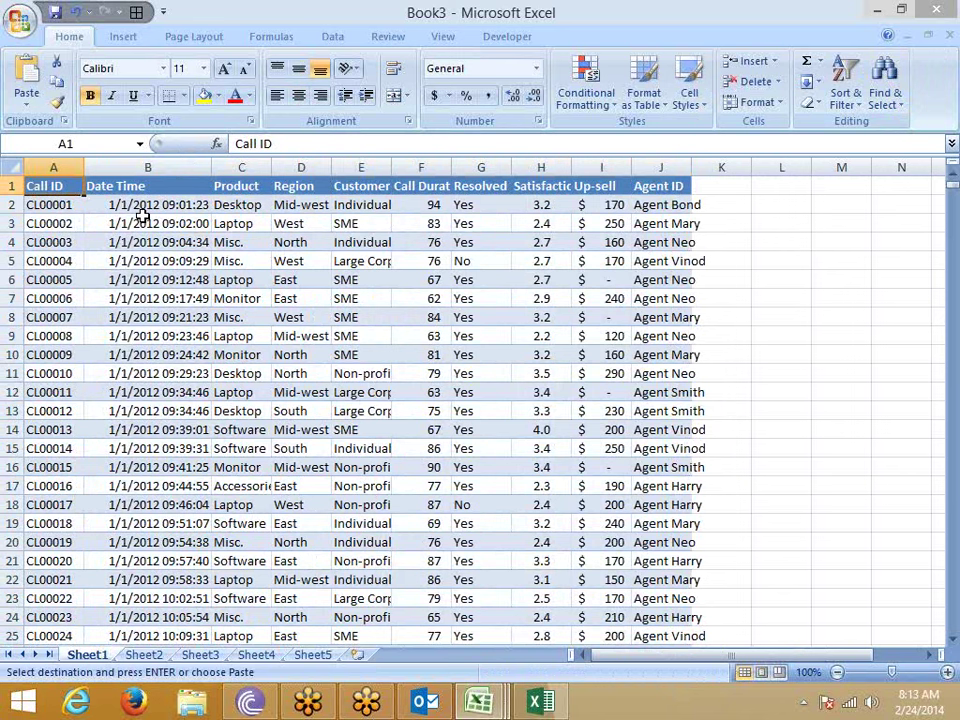
Insert a blank row at row 6, between records CL00004 and CL00005
key(Down)
key(Down)
key(Down)
key(Down)
key(Down)
key(shift+space)
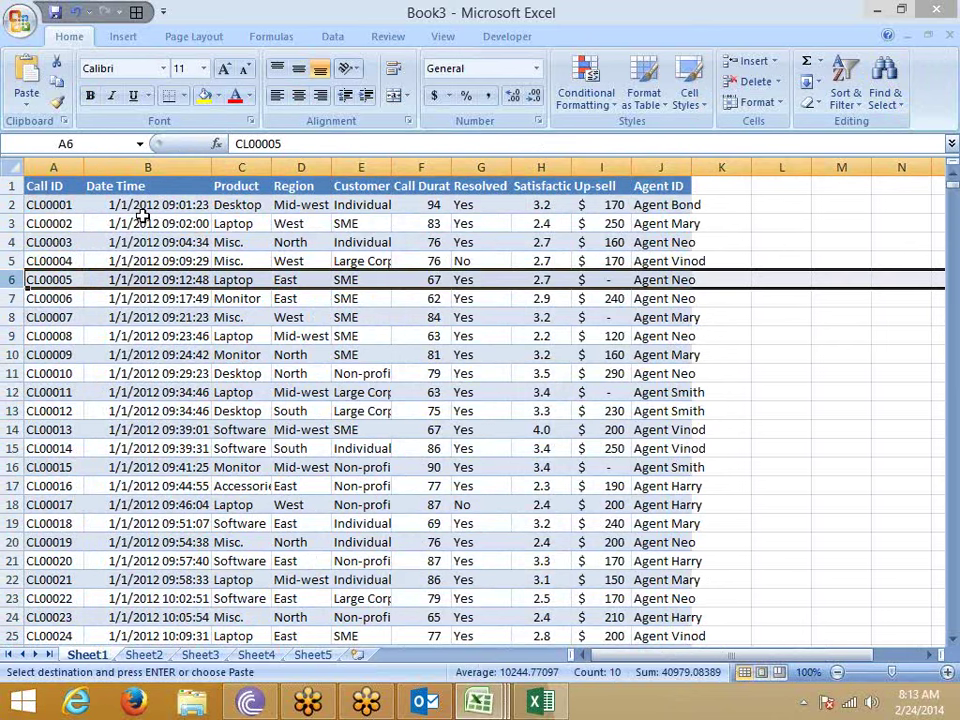
key(ctrl+plus)
key(Up)
key(Up)
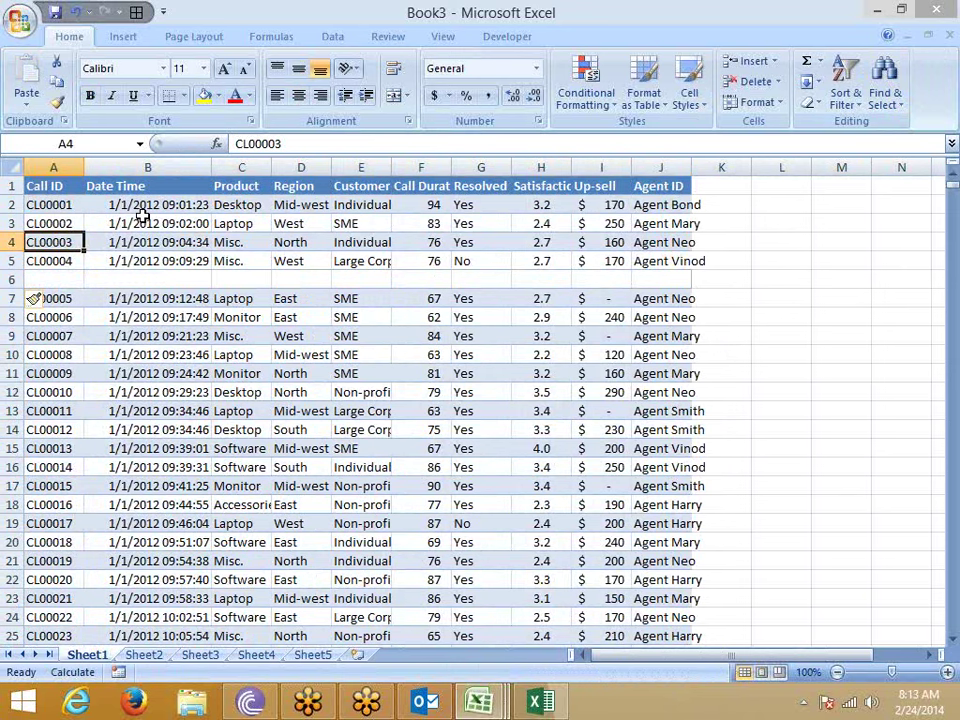
Test how far a selection of the data from the Call ID header reaches with the blank row in place
key(ctrl+Home)
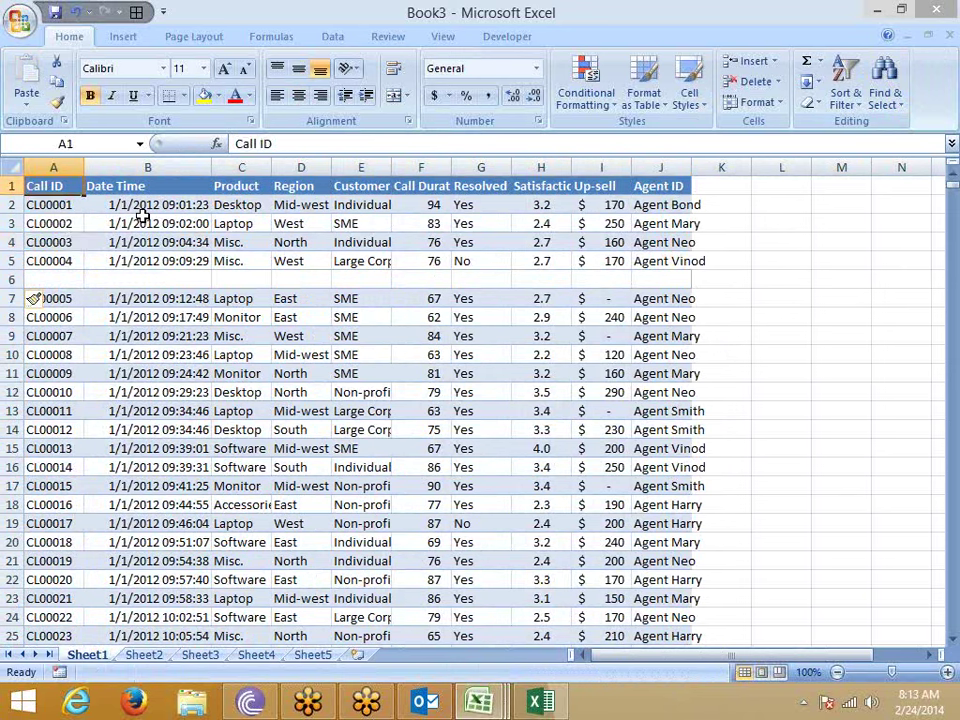
key(ctrl+shift+Right)
key(ctrl+shift+Down)
key(ctrl+c)
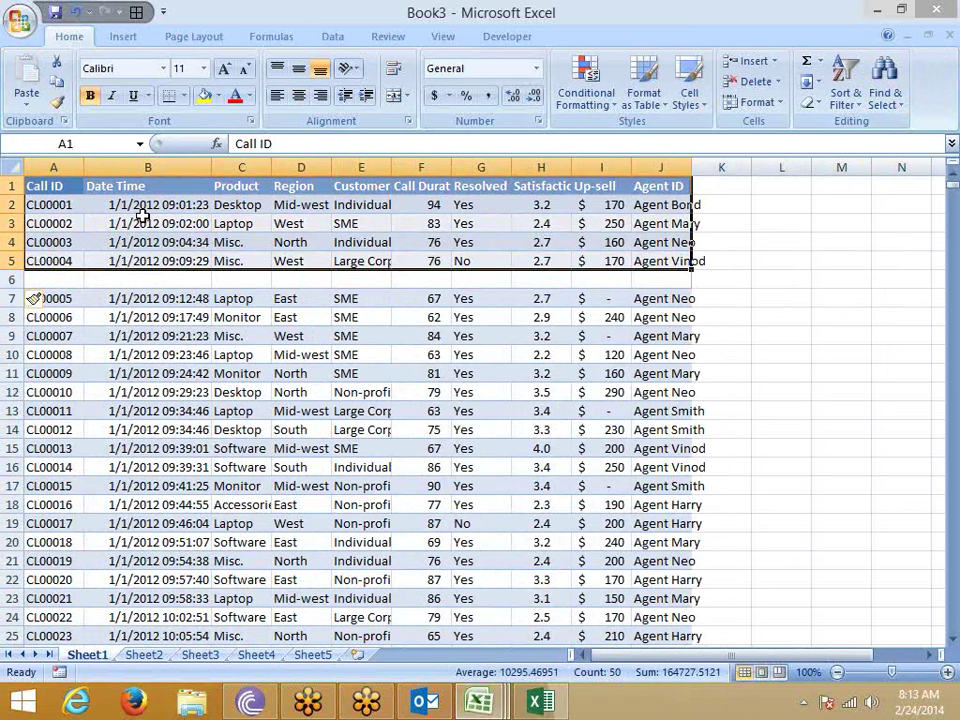
key(Escape)
Delete the blank row 6 along with the CL00005 record directly below it
key(Down)
key(Down)
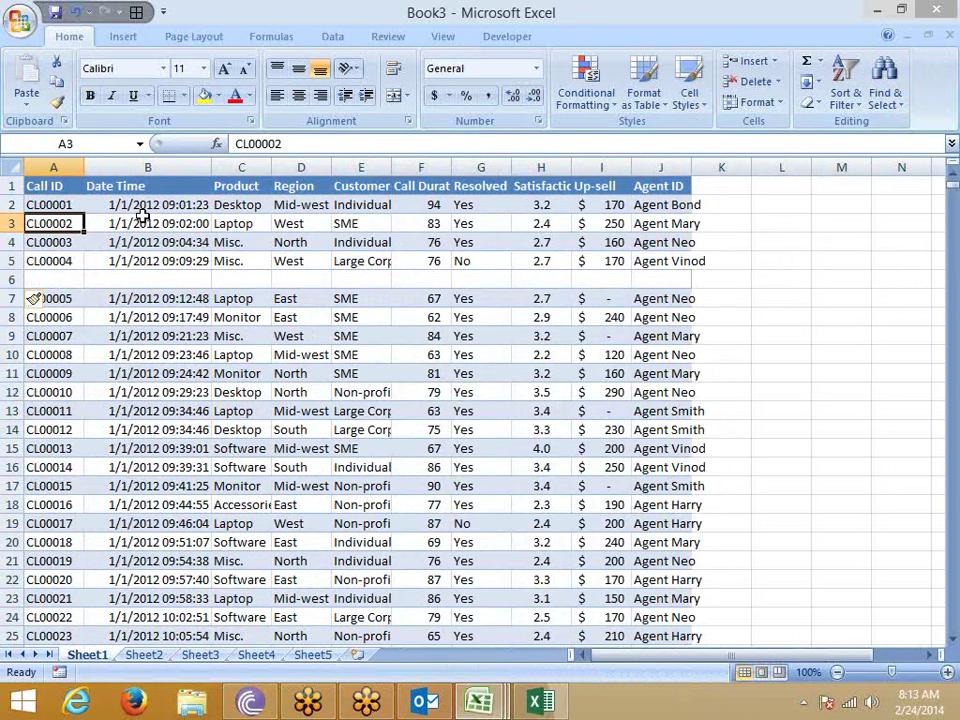
key(Down)
key(Down)
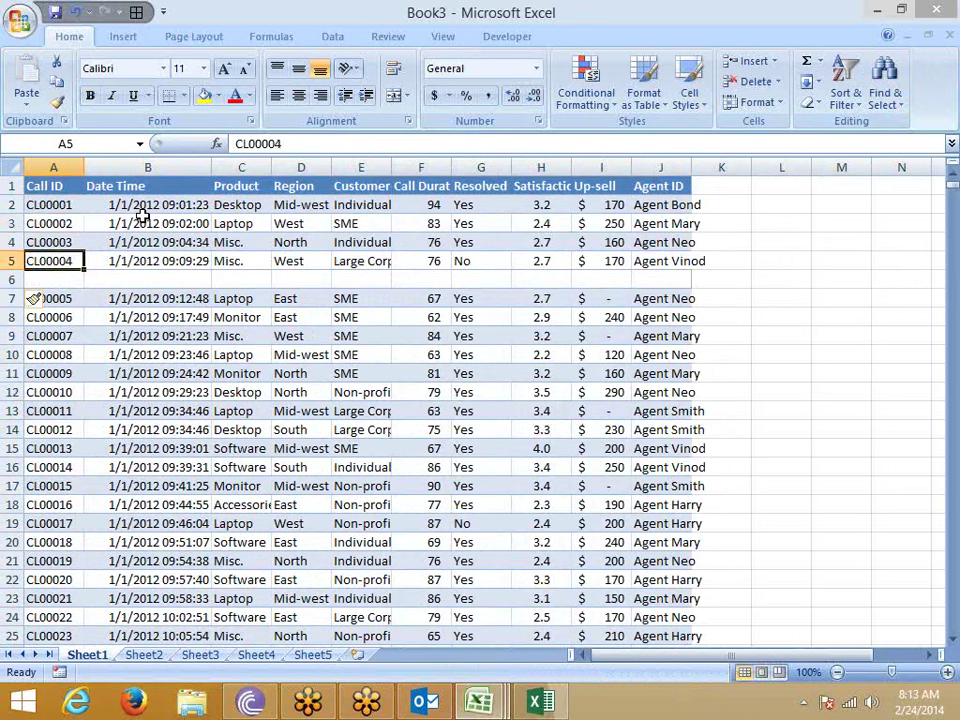
key(Down)
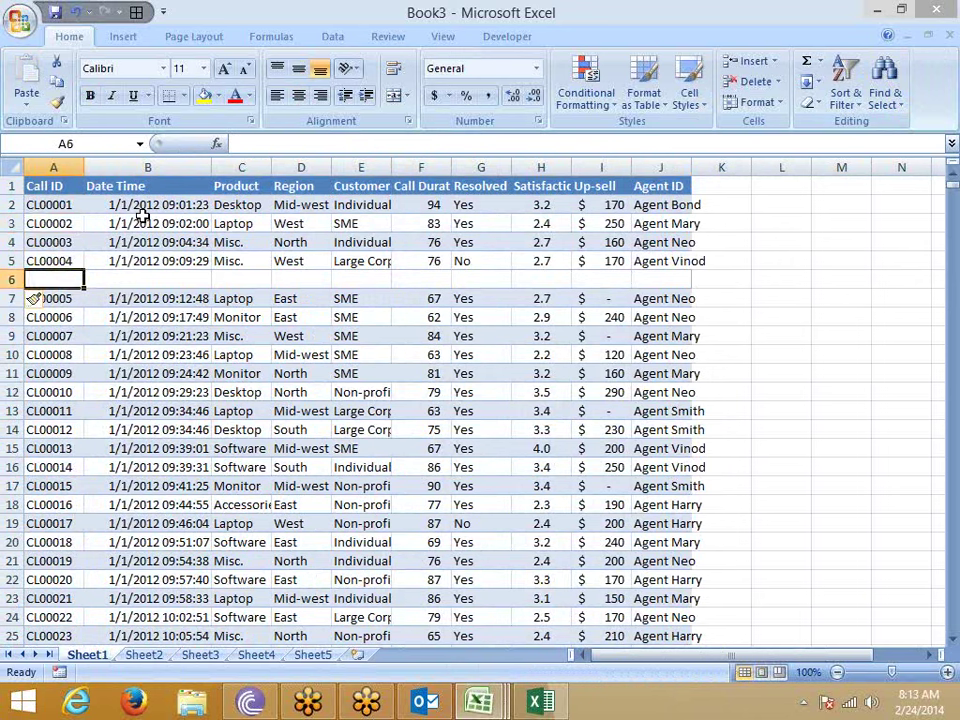
key(Escape)
key(shift+space)
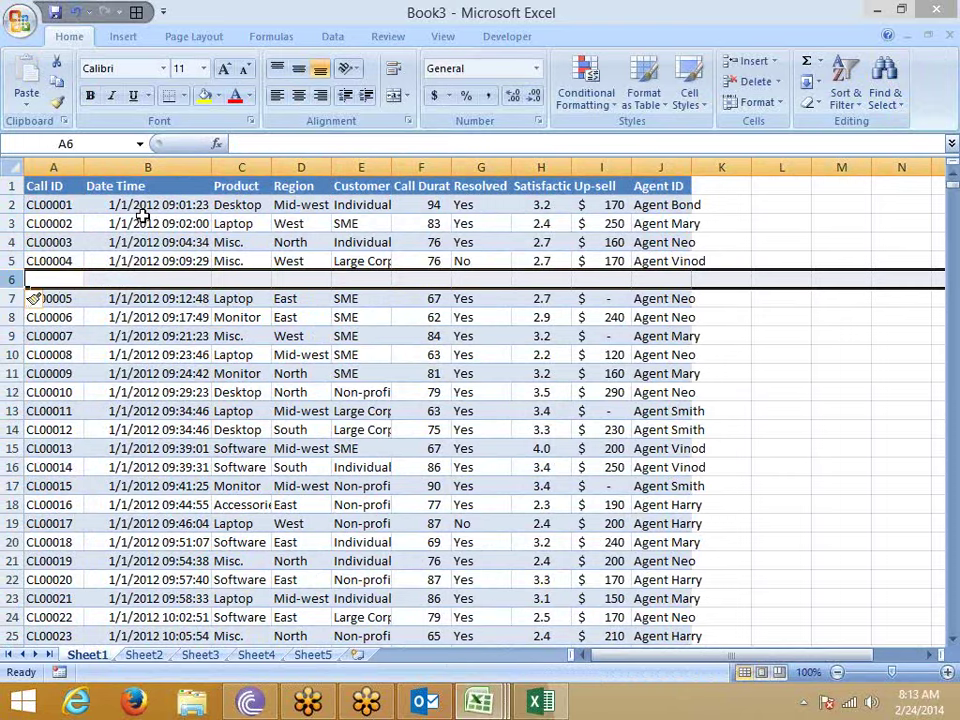
key(ctrl+Down)
key(ctrl+Down)
key(Down)
Create a PivotTable on a new worksheet from the full call data range Sheet1!$A$1:$J$14832
key(ctrl+Home)
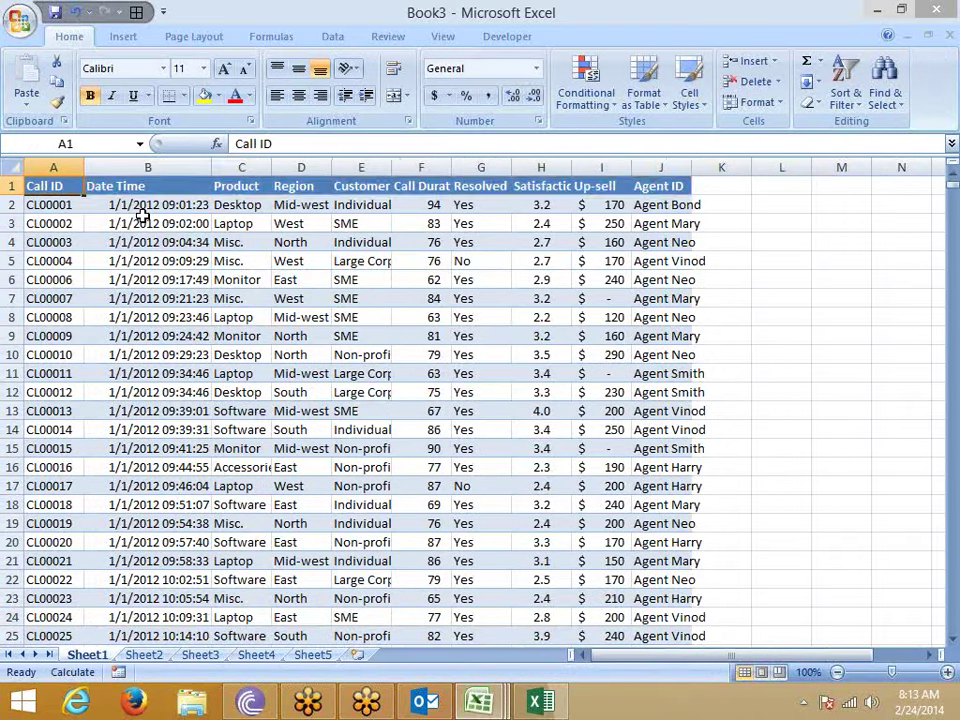
key(ctrl+shift+Right)
key(ctrl+shift+Down)
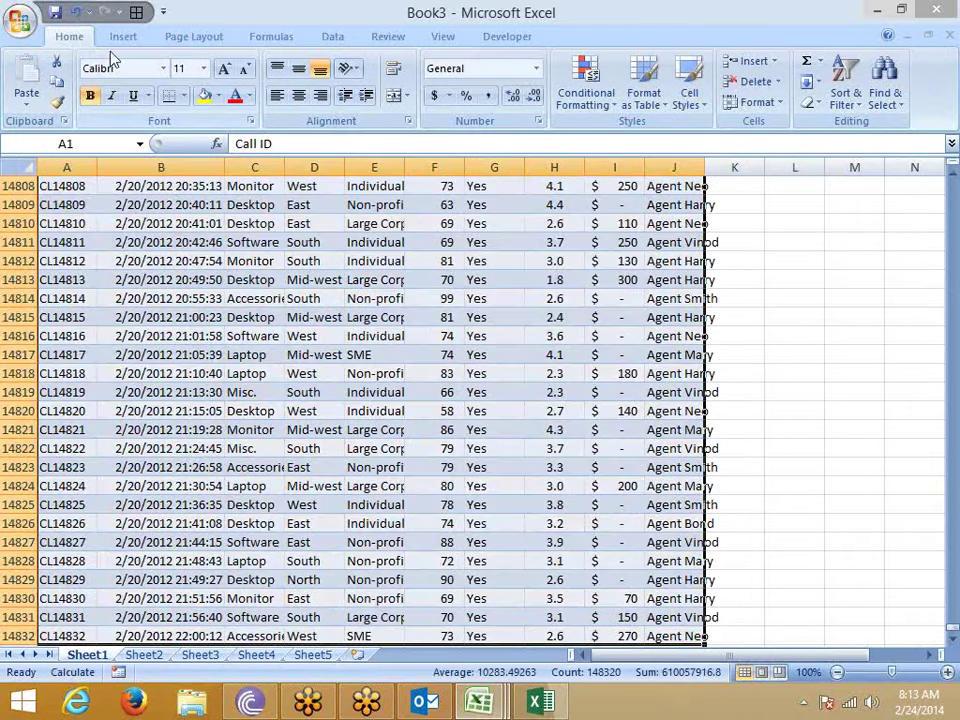
click(122, 38)
click(32, 95)
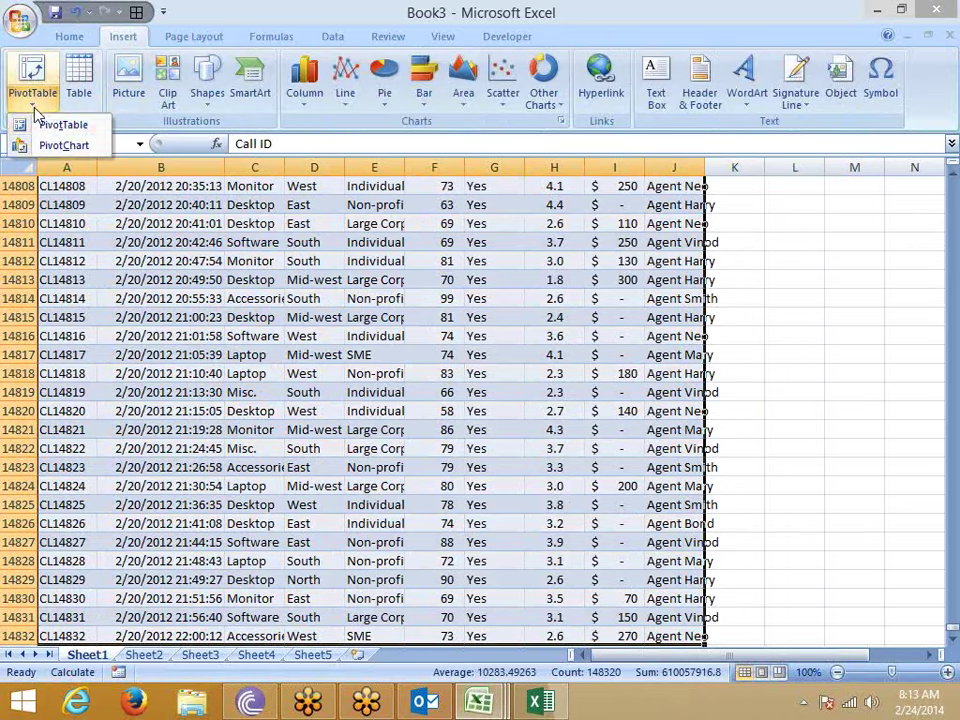
click(36, 122)
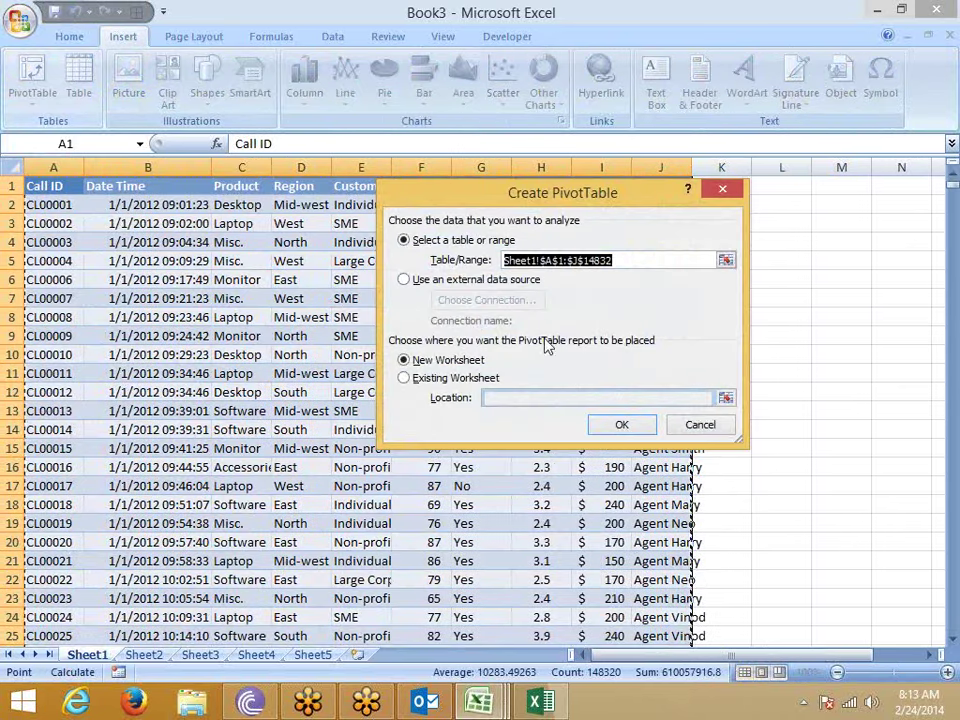
click(612, 428)
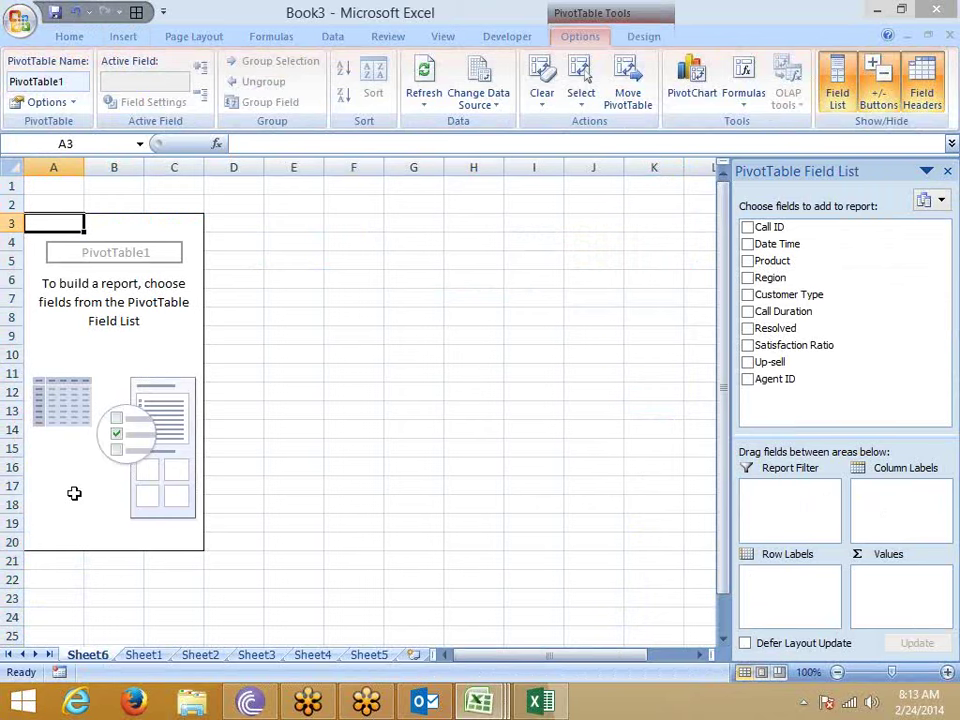
Enlarge the field areas of the field list, and summarise the sum of Up-sell by Product in rows
click(360, 390)
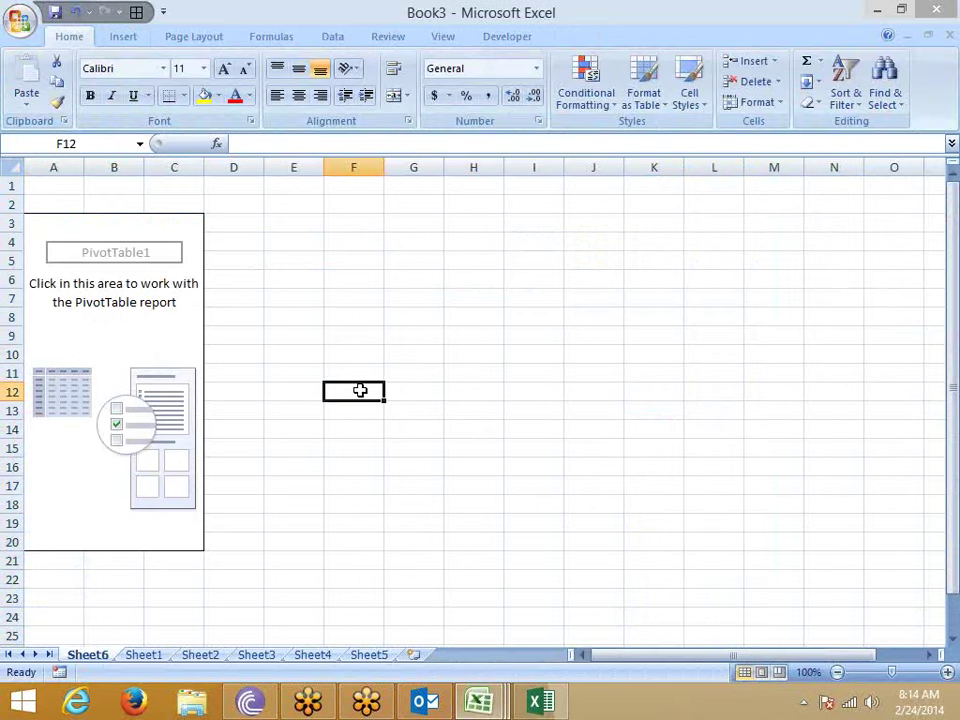
click(119, 355)
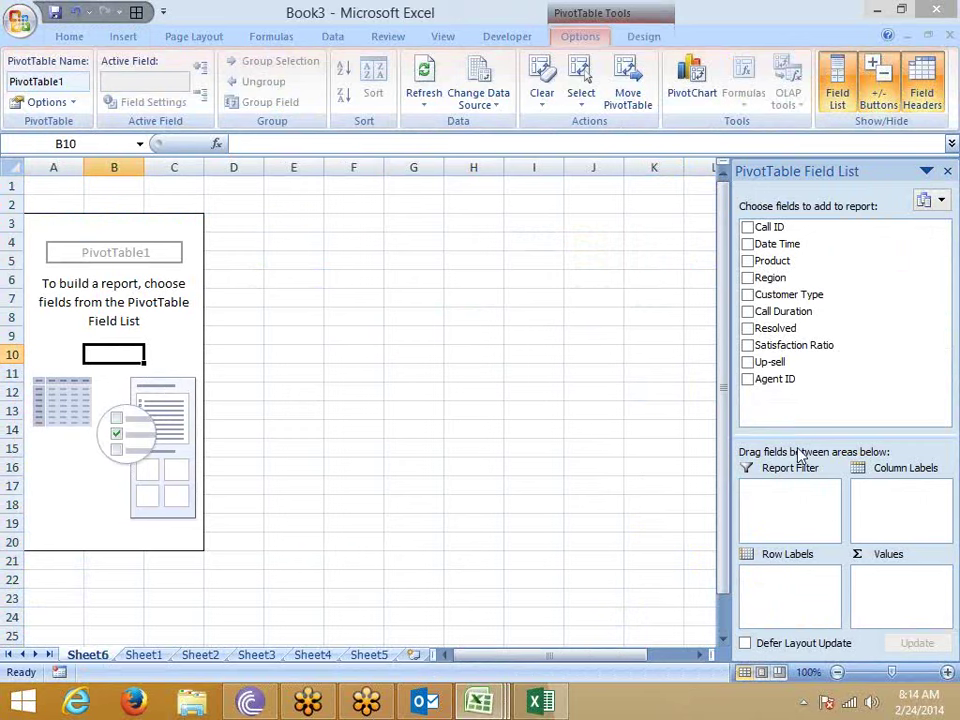
drag(795, 433, 793, 402)
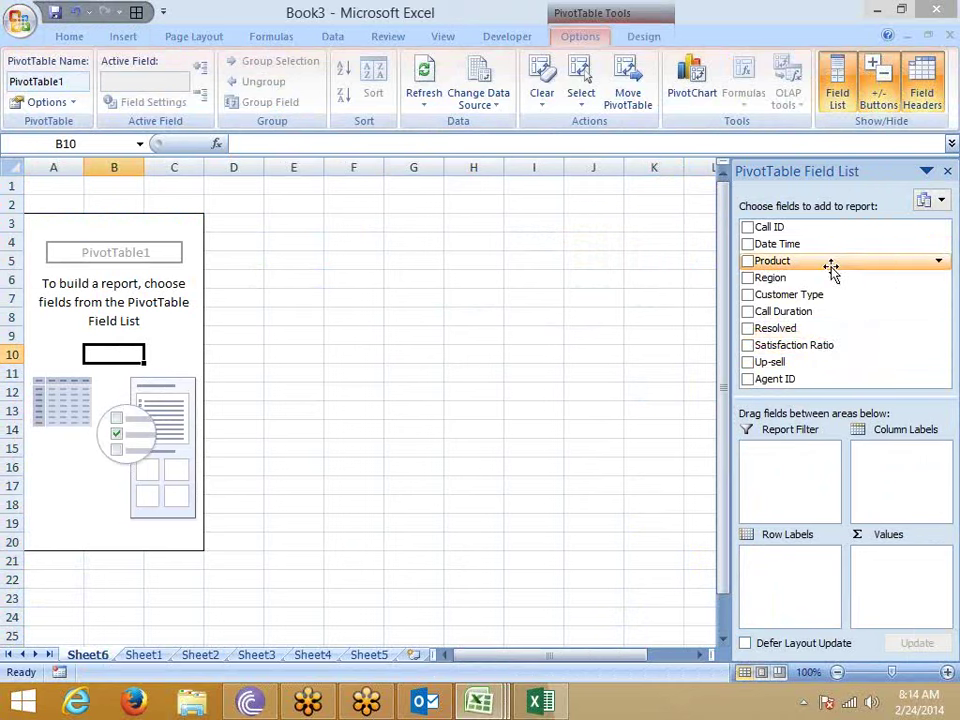
drag(833, 271, 784, 566)
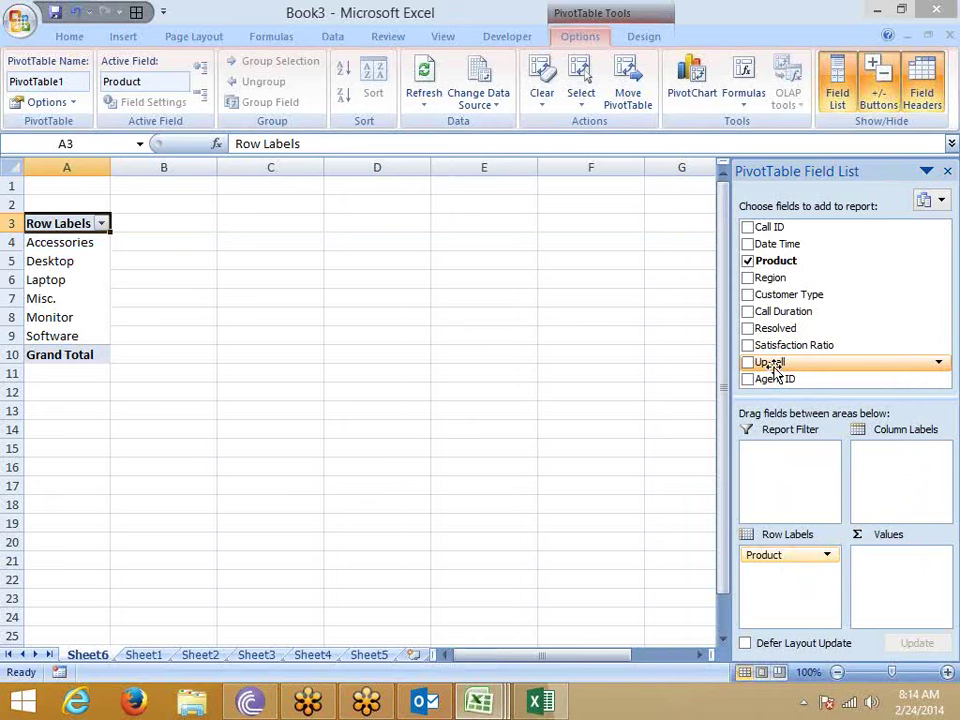
drag(773, 369, 895, 571)
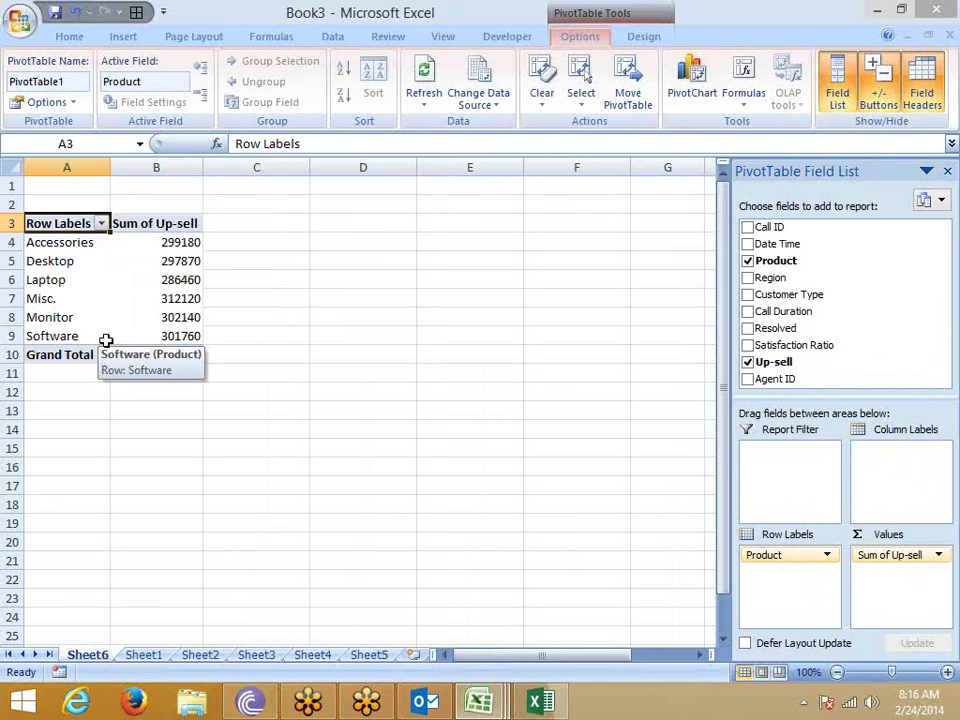
Add Agent ID to the pivot table's column labels, and move it into the row labels beneath Product
drag(758, 385, 922, 492)
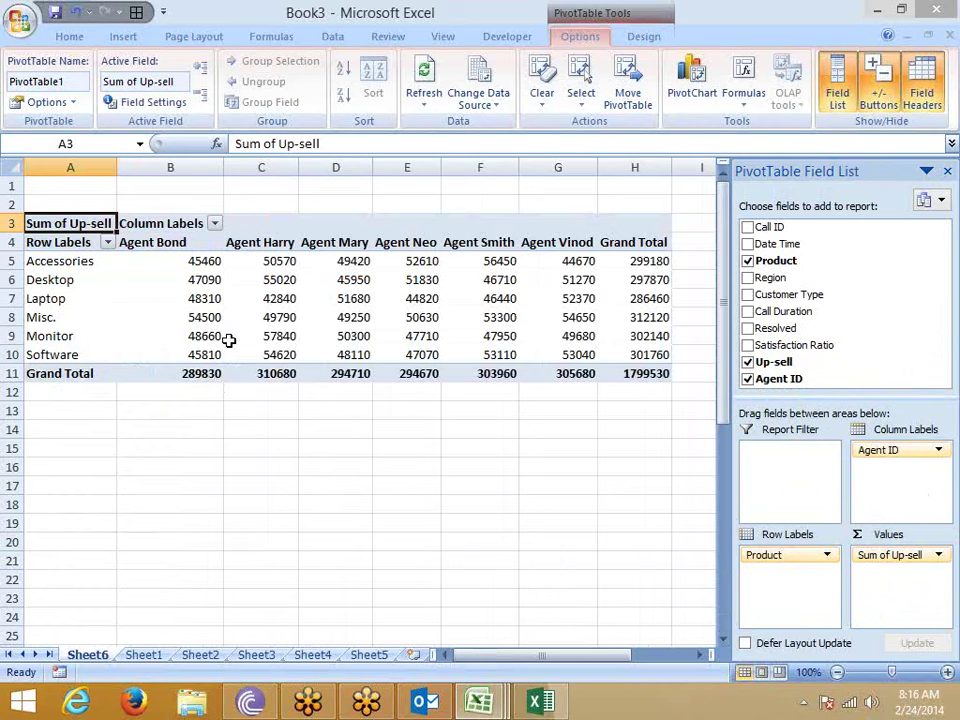
mouse_move(229, 340)
drag(932, 452, 812, 580)
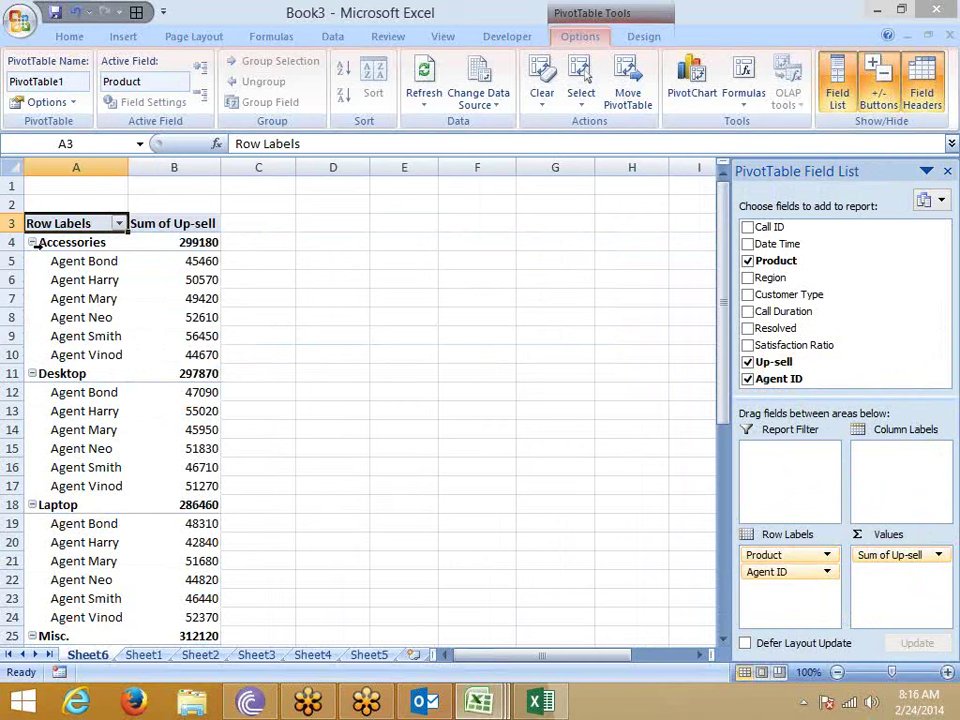
Collapse the entire Product field so the agent rows under every product are hidden
click(68, 244)
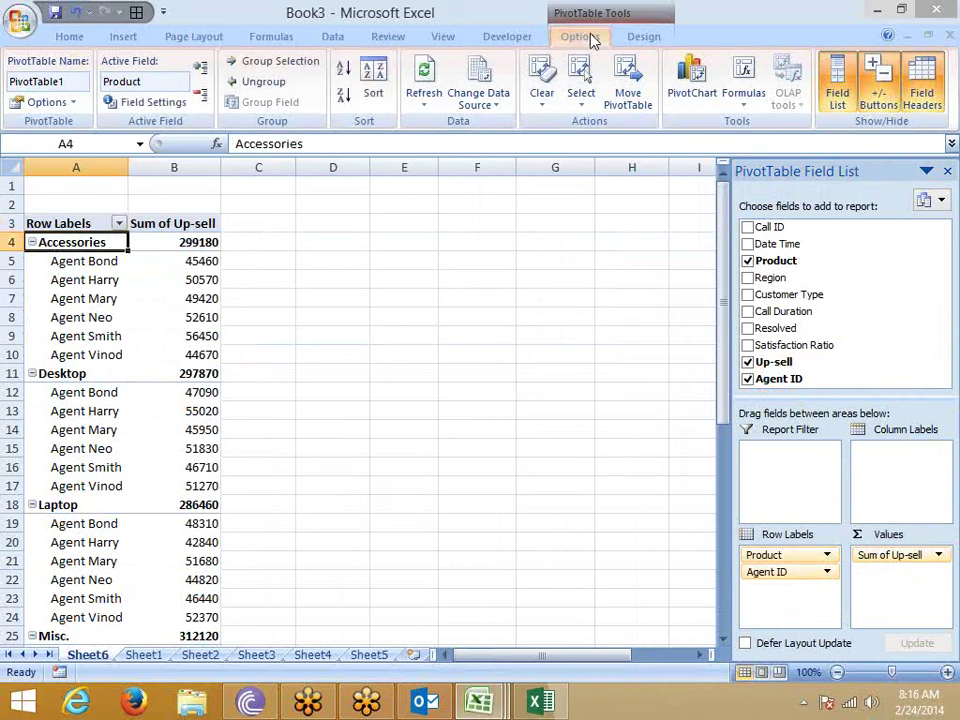
click(200, 104)
click(259, 330)
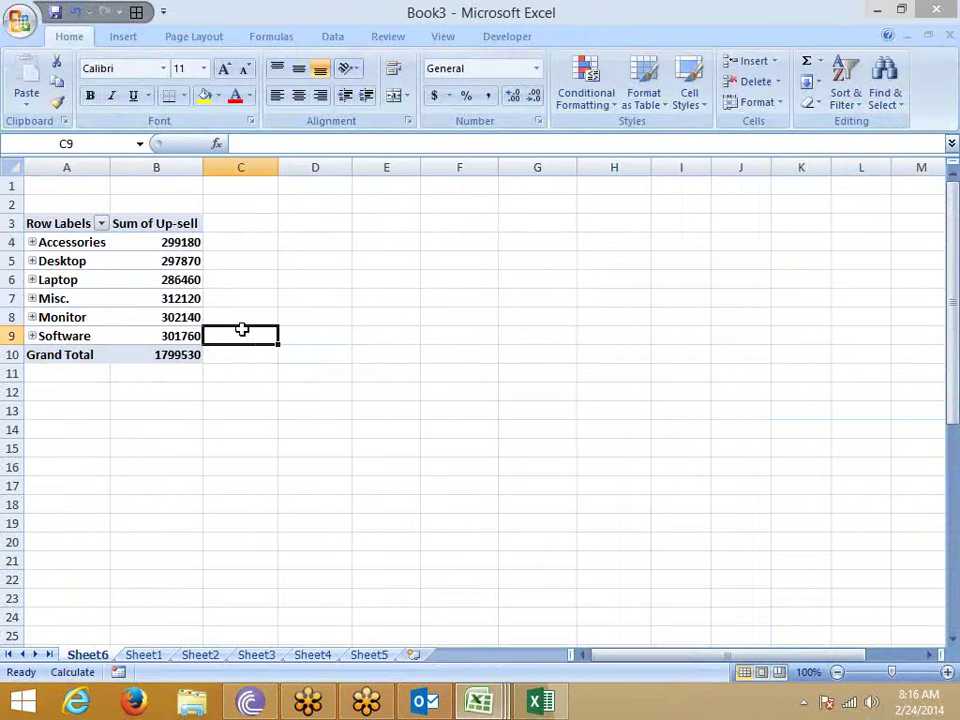
Expand the Desktop group to view its up-sell by agent, and collapse it again
click(52, 260)
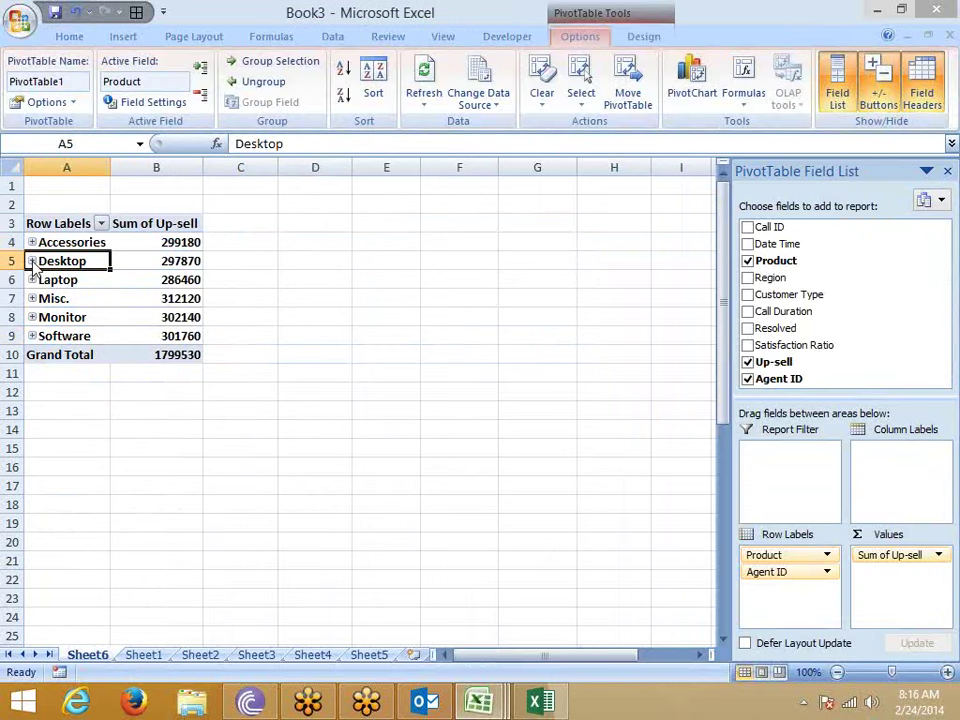
click(32, 261)
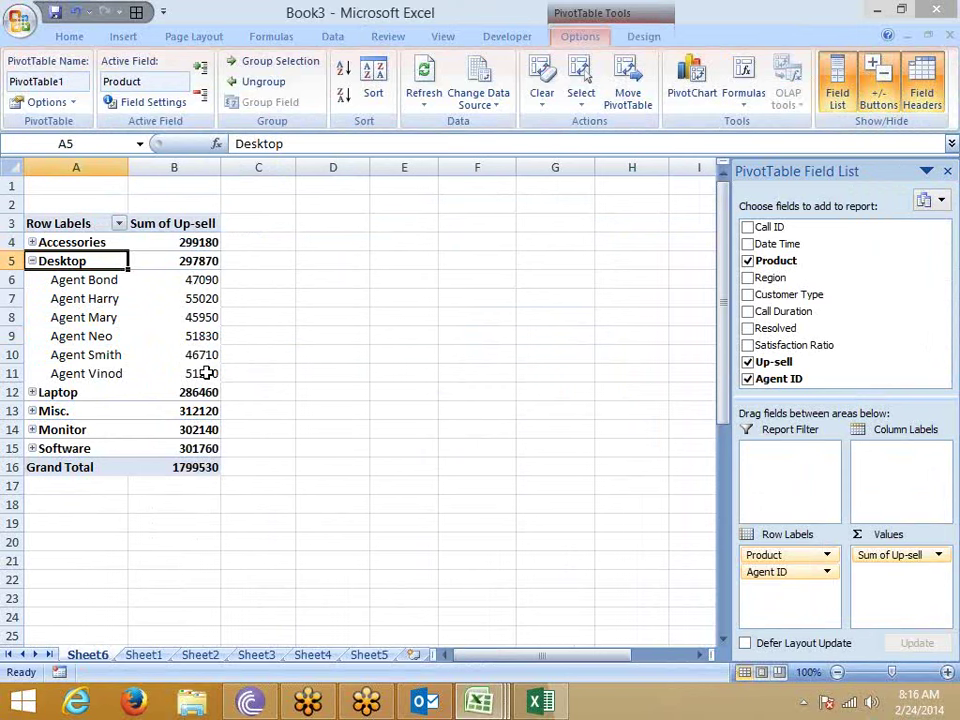
mouse_move(206, 373)
click(32, 261)
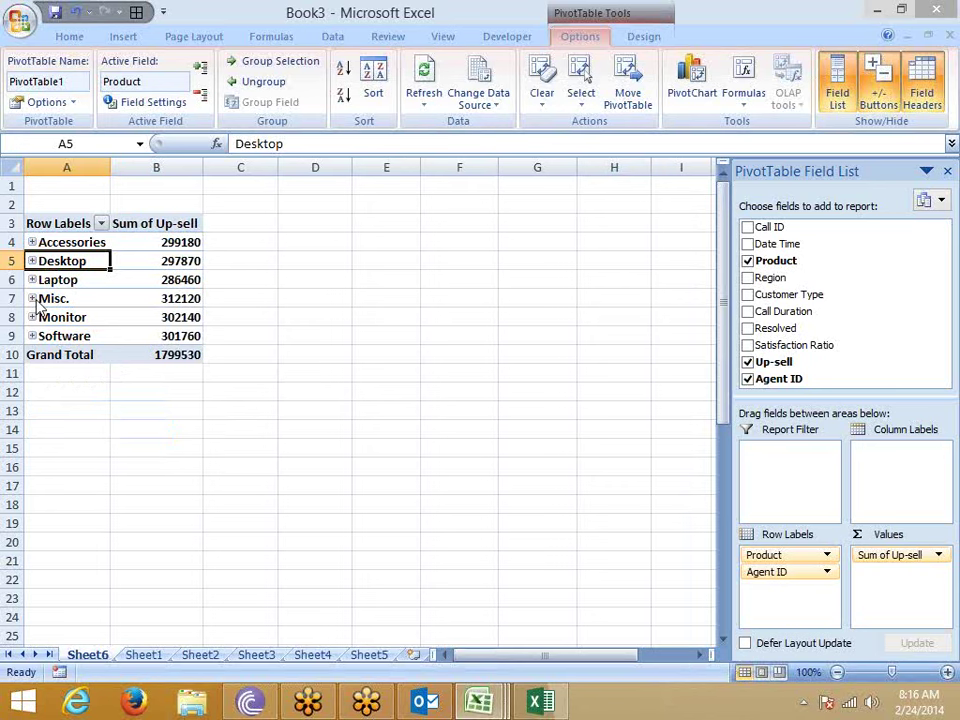
Expand the Misc. and Monitor groups one at a time to view their up-sell by agent, collapsing each again
click(32, 299)
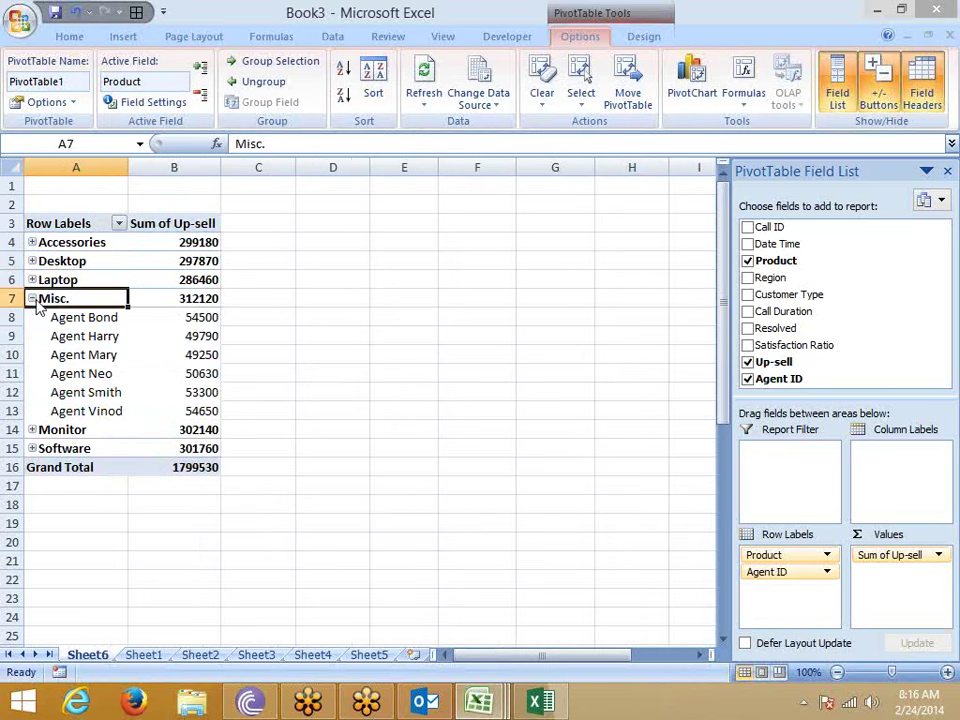
click(32, 299)
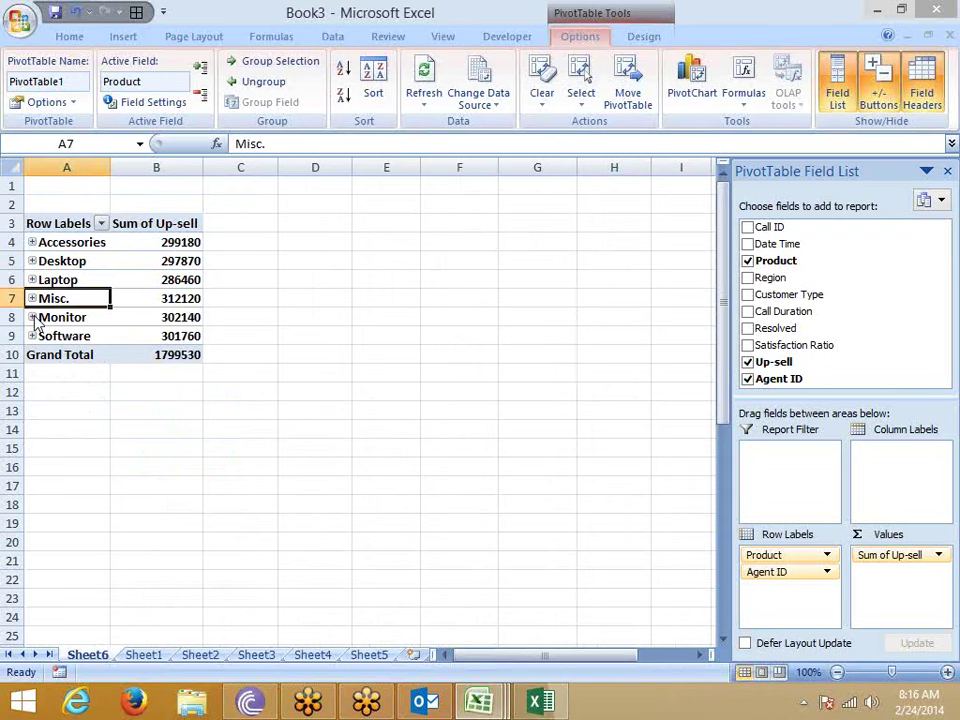
click(32, 317)
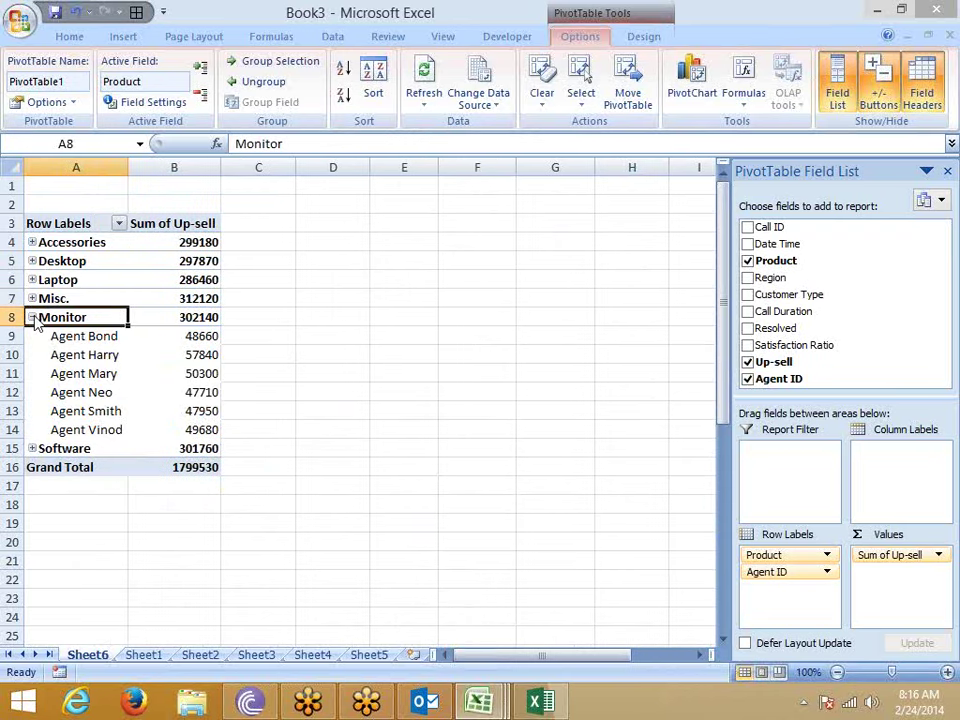
click(32, 317)
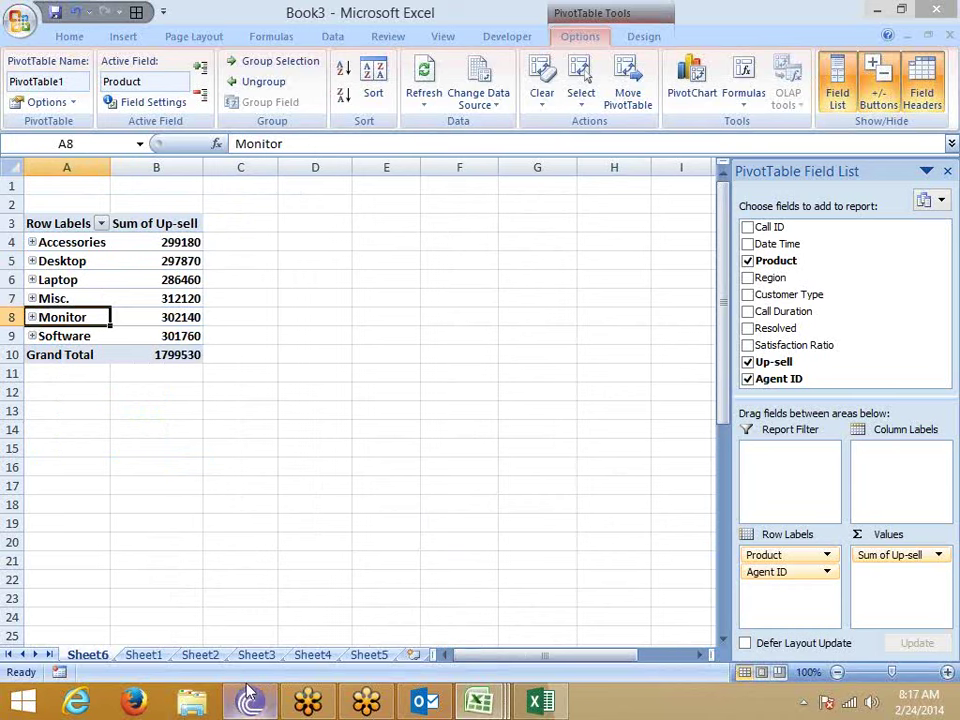
Copy the call records from Sheet1 of Book3 and paste them at cell A1 of the empty Book2 workbook
click(146, 663)
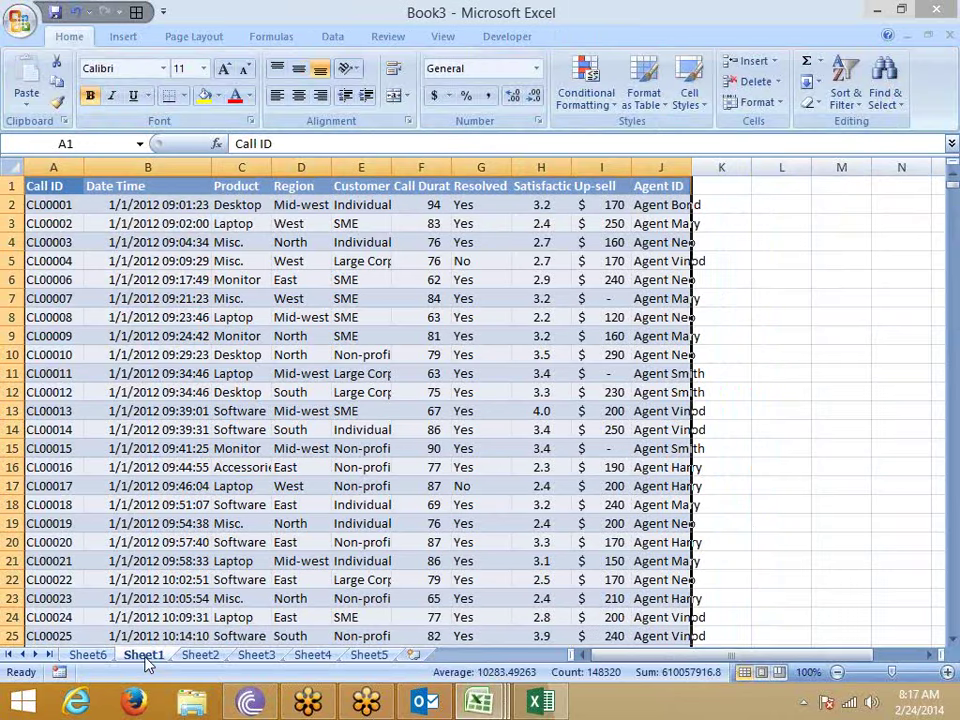
key(ctrl+c)
click(540, 703)
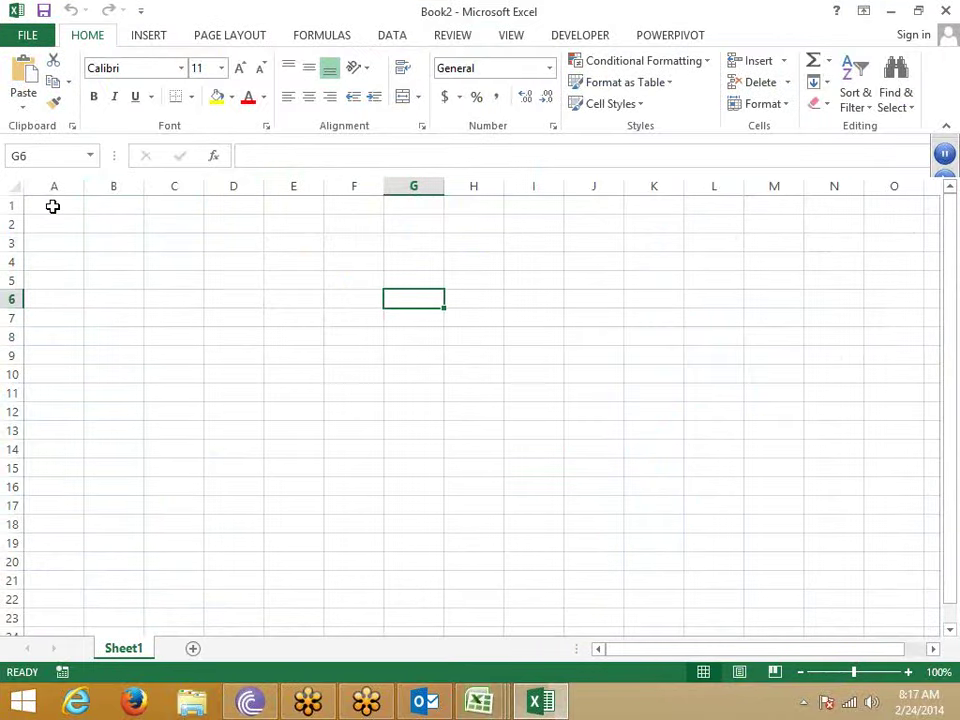
click(53, 205)
key(ctrl+v)
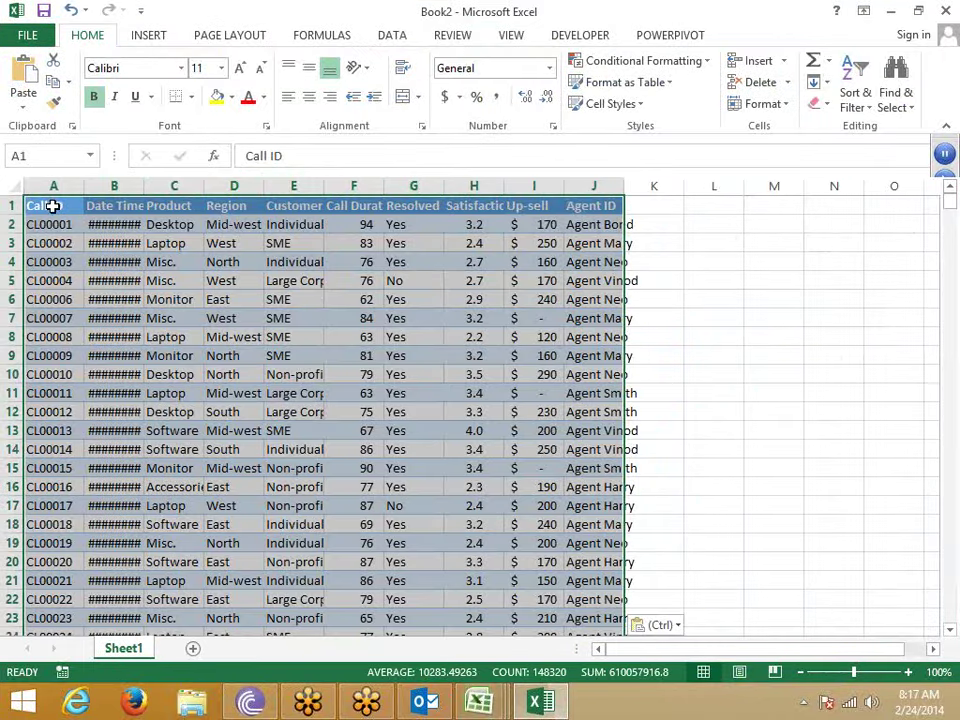
Look back at the Book3 pivot table on Sheet6, and bring up the recommended PivotTables for the pasted records in Book2
click(148, 35)
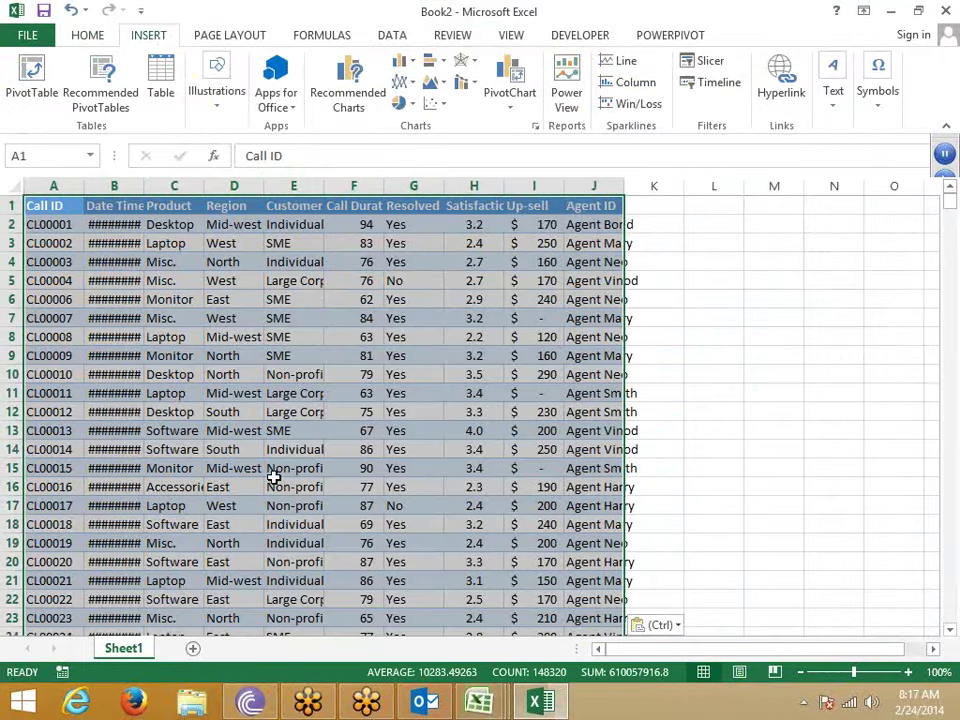
key(alt+Tab)
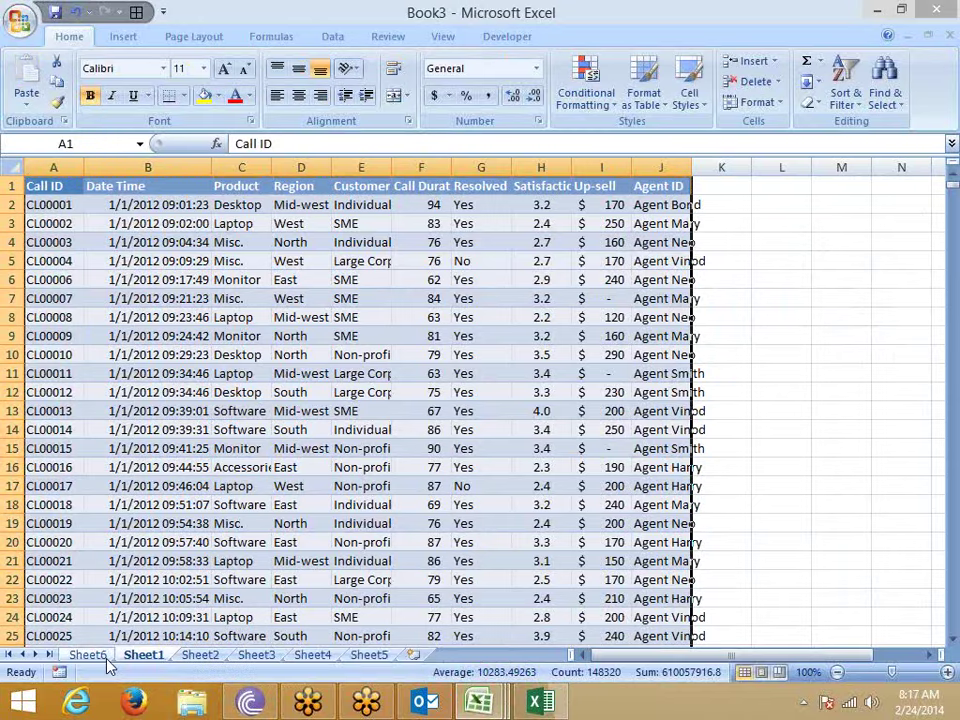
click(87, 654)
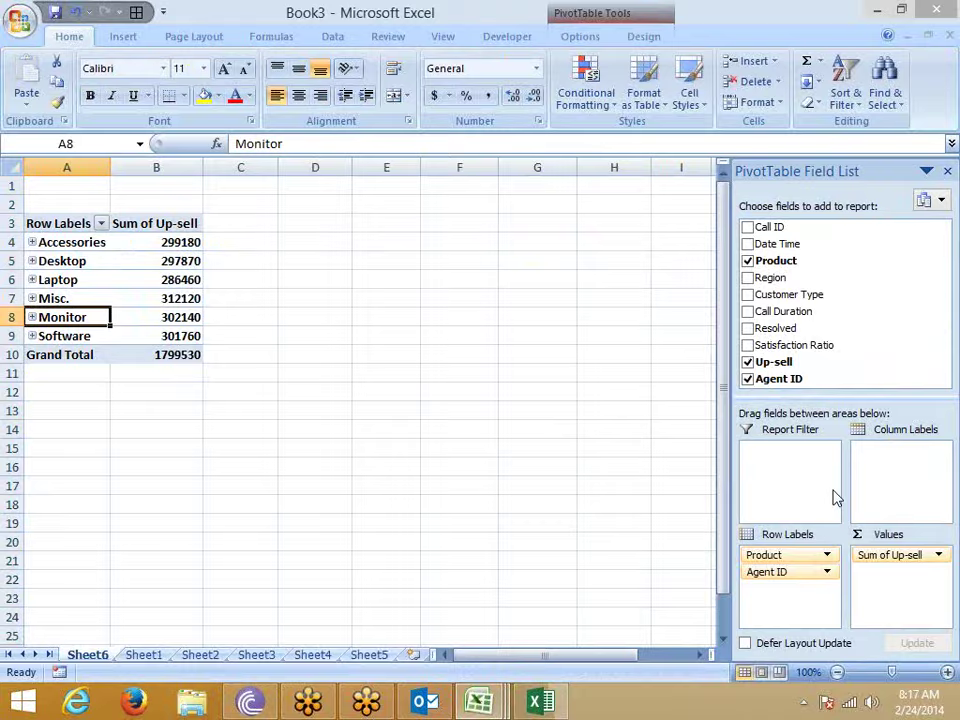
key(alt+Tab)
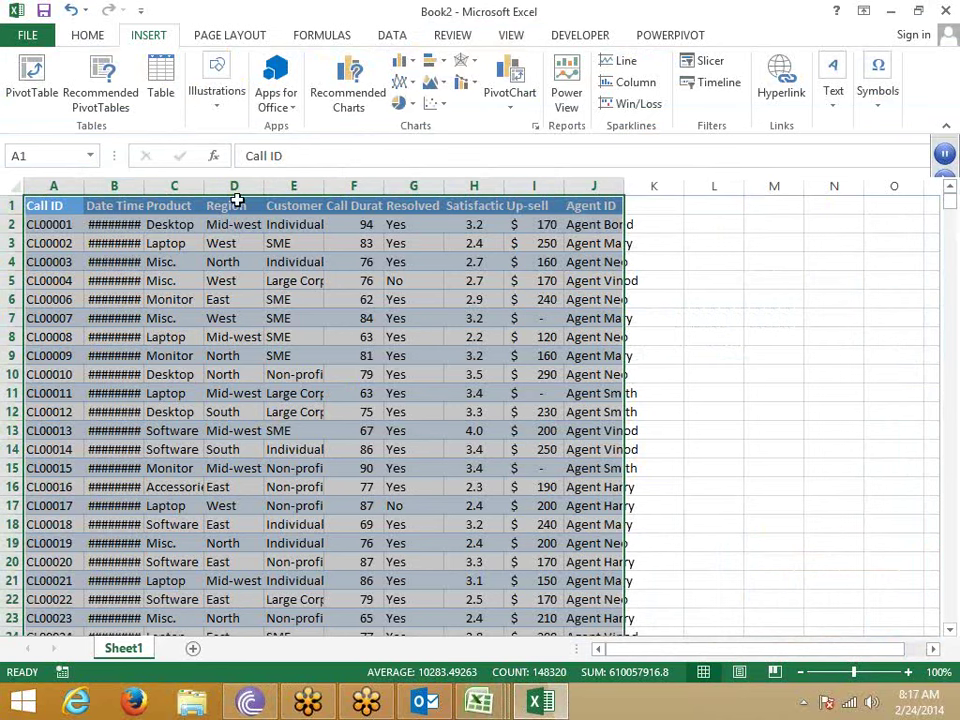
click(100, 112)
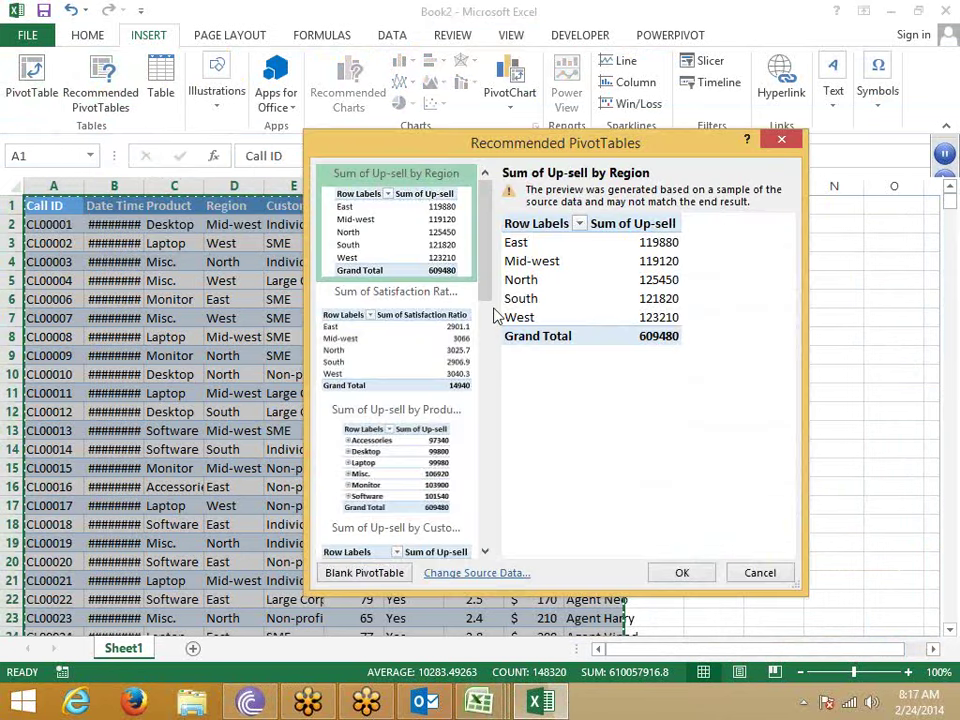
Preview the recommended PivotTables for satisfaction ratio by region and up-sell by product
click(407, 372)
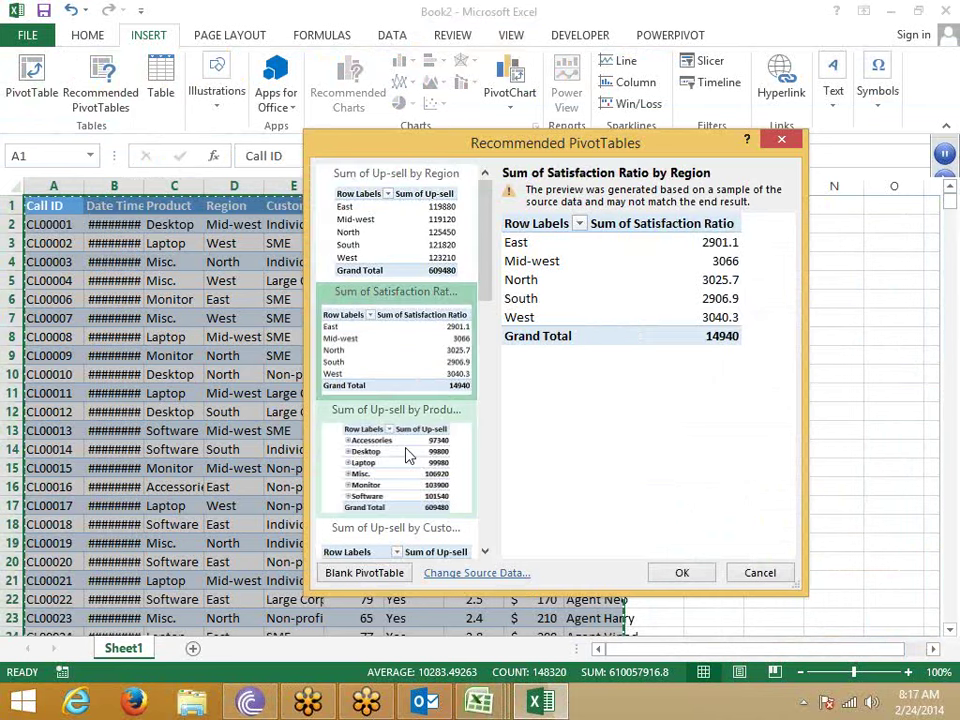
click(410, 456)
scroll(408, 455, down, 5)
scroll(408, 455, up, 5)
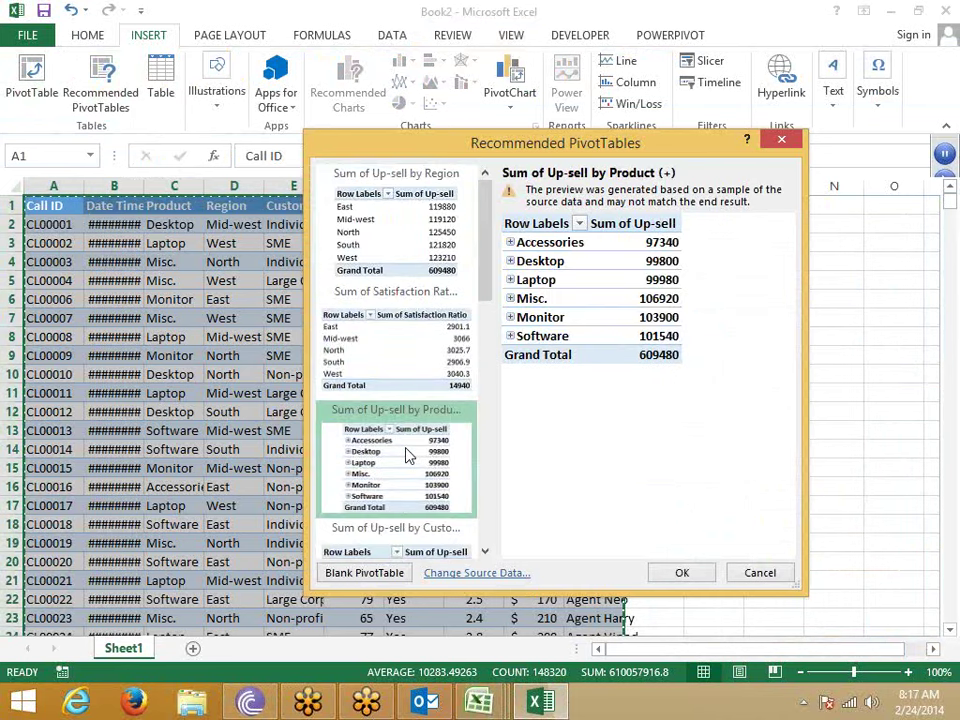
scroll(408, 455, down, 5)
scroll(408, 455, up, 5)
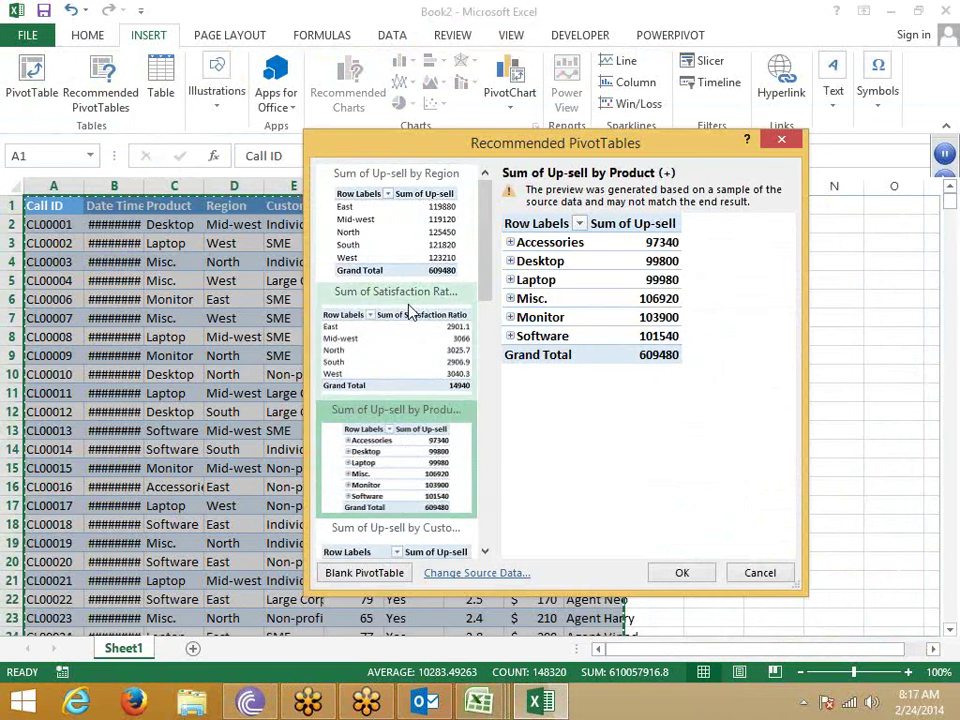
click(407, 248)
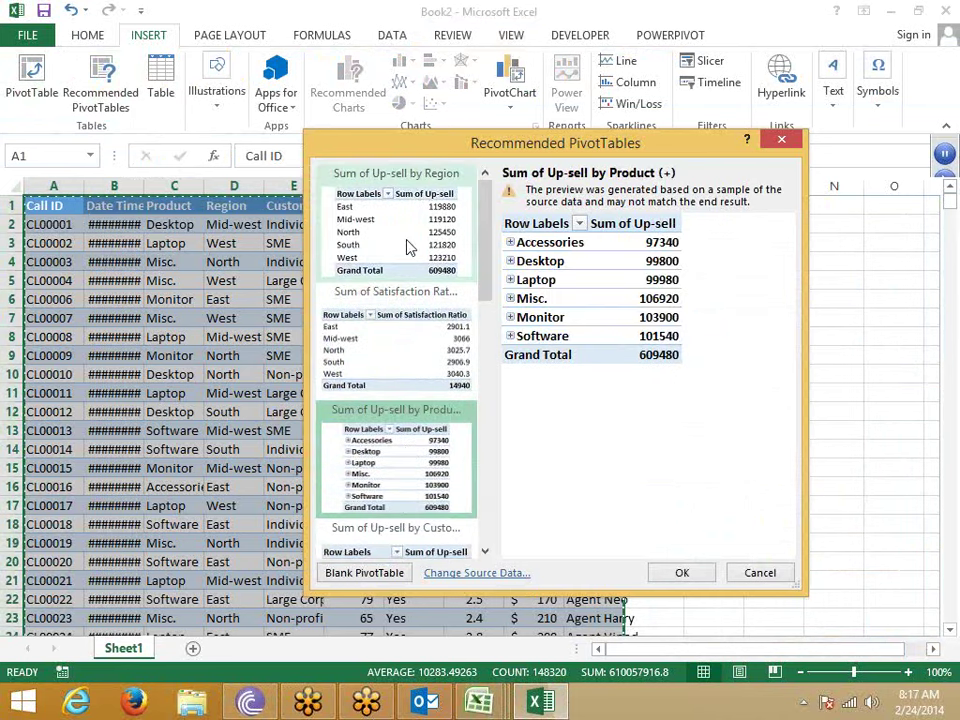
click(414, 336)
click(418, 460)
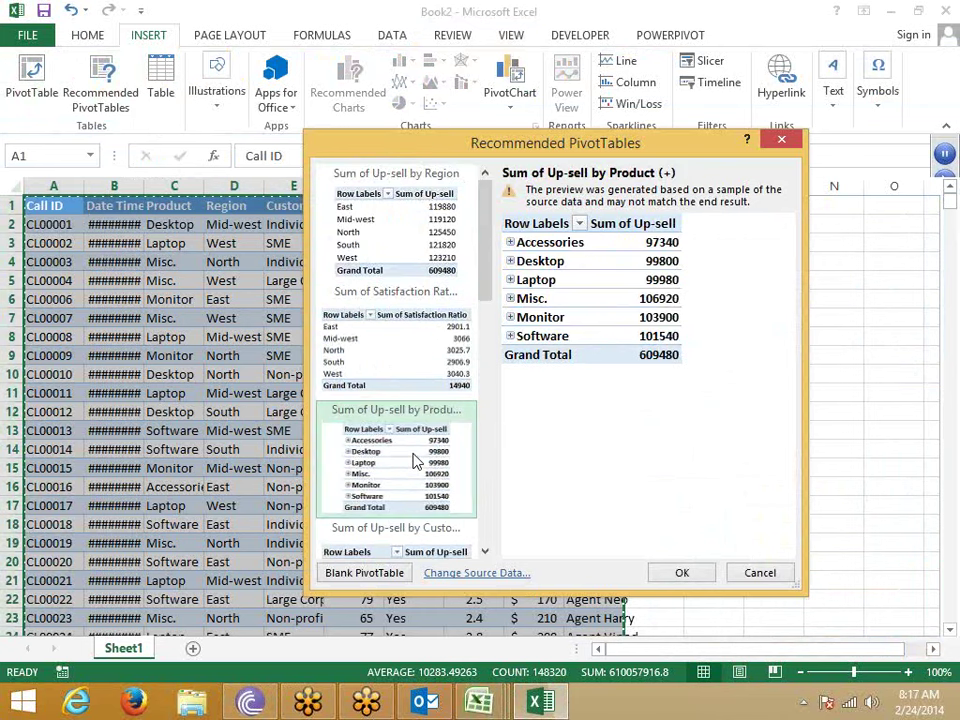
Pick the recommended Sum of Call Duration by Agent ID layout and create that PivotTable in Book2
scroll(414, 456, down, 5)
click(405, 418)
click(407, 493)
click(401, 396)
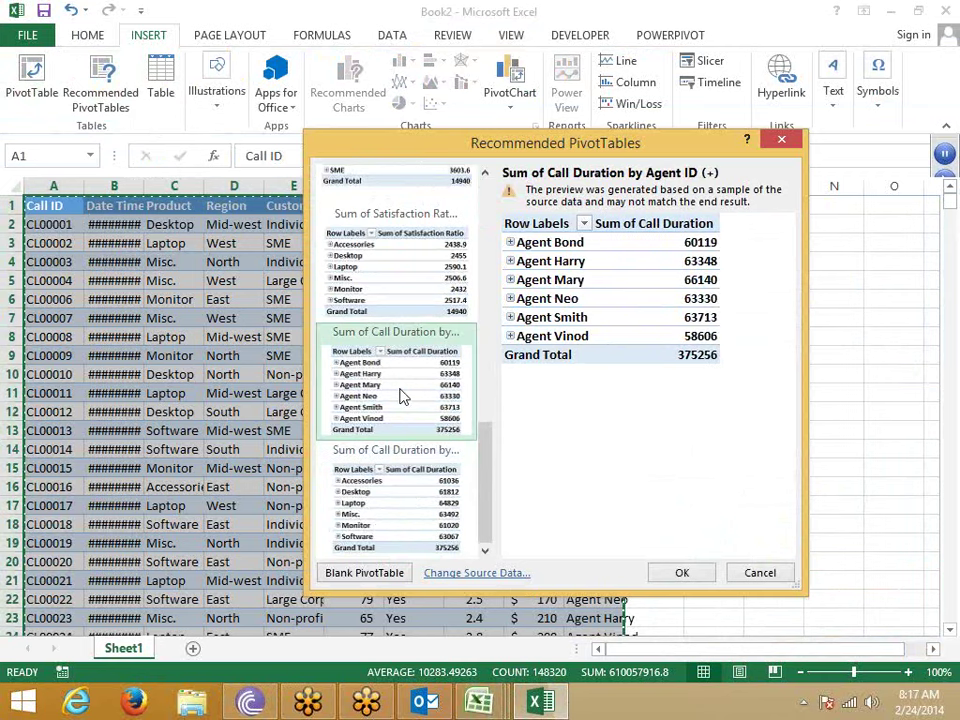
click(699, 574)
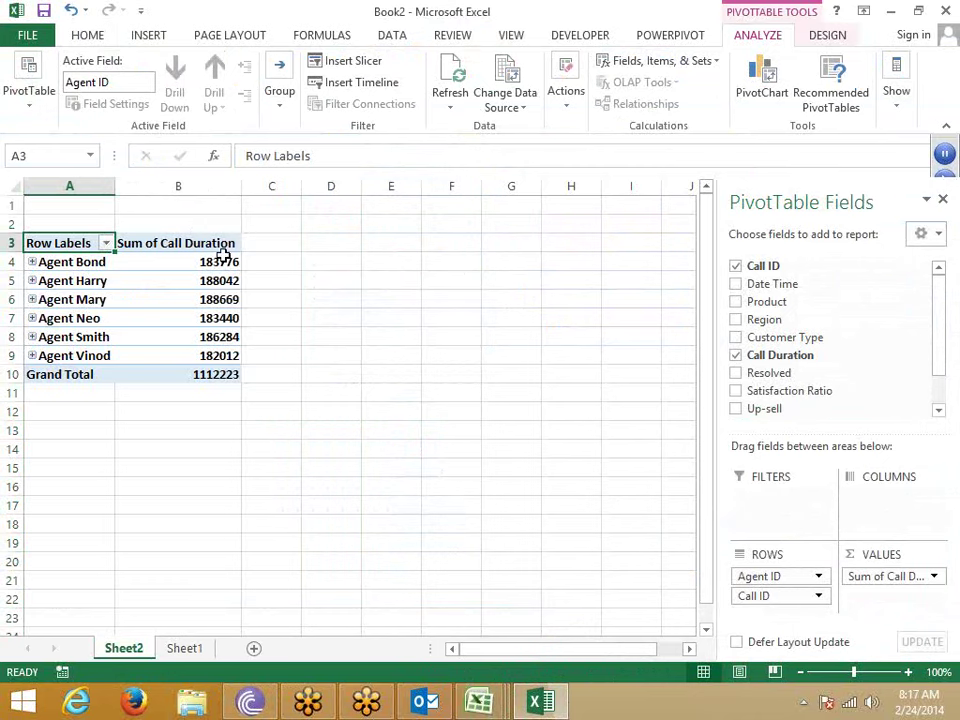
Switch back to Book3, remove Agent ID from the pivot table's row labels, and add Call Duration to its values
mouse_move(495, 705)
mouse_move(540, 703)
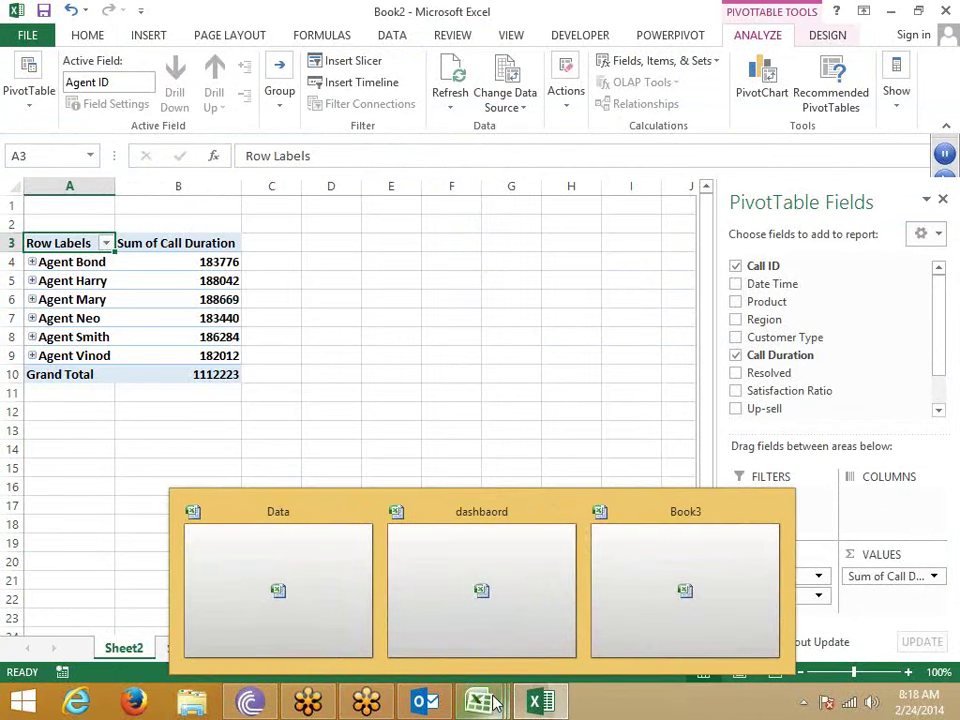
click(653, 600)
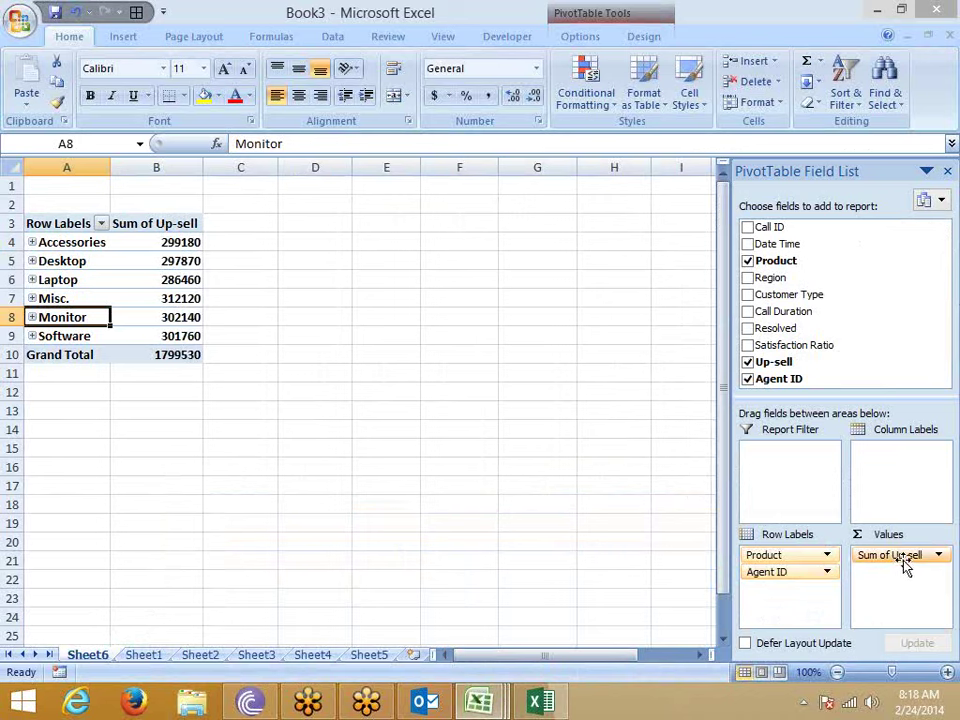
drag(782, 572, 860, 324)
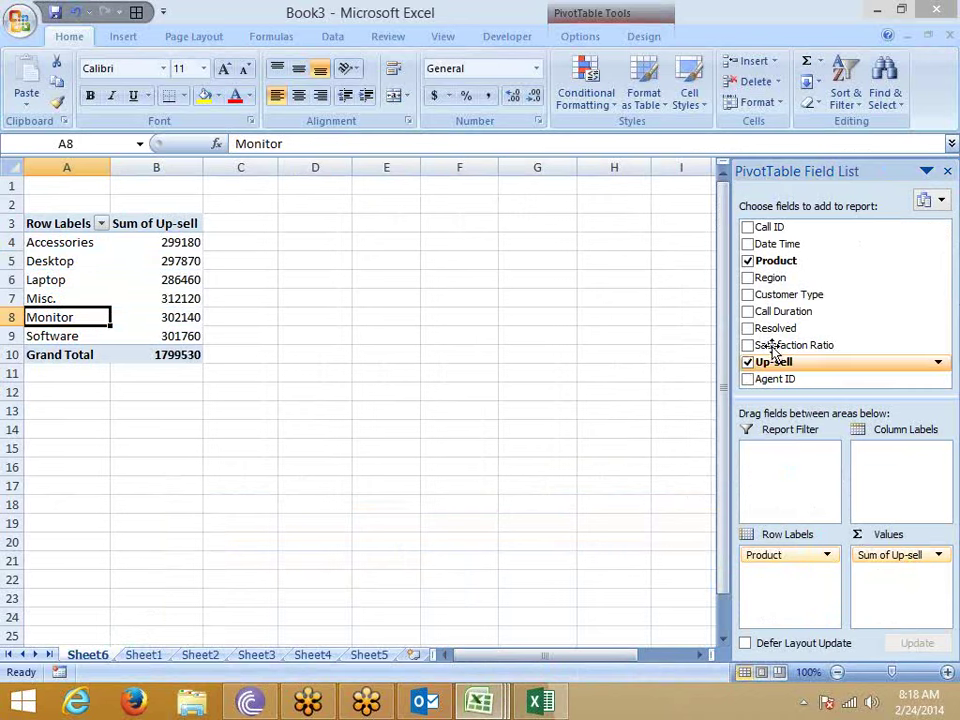
drag(765, 312, 893, 582)
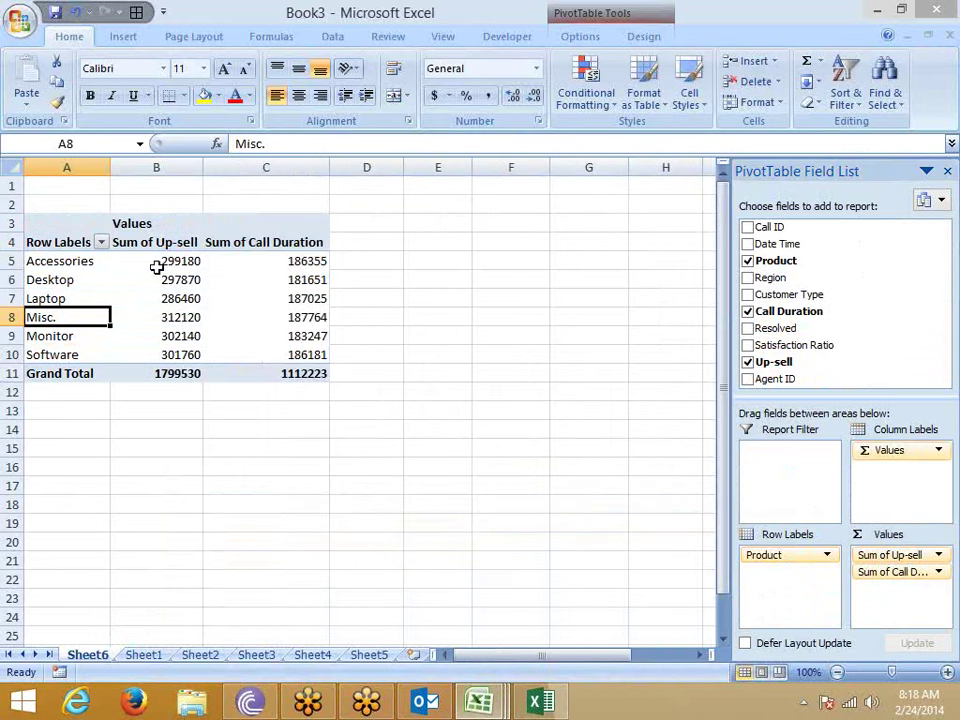
Examine the Sum of Up-sell and Sum of Call Duration figures by product, and select both value columns
click(159, 261)
mouse_move(159, 336)
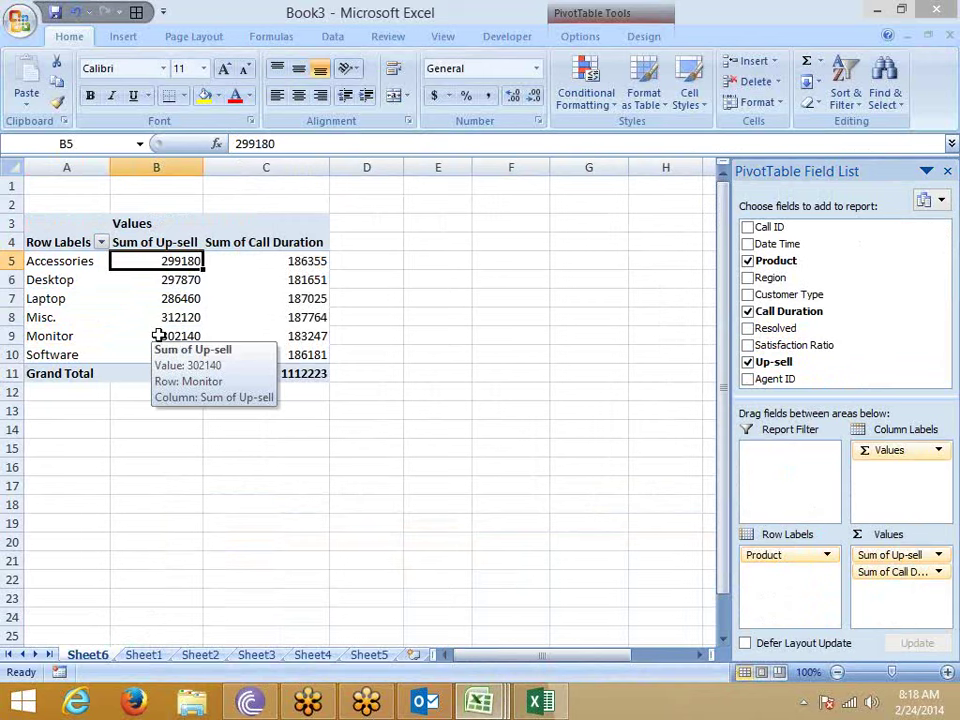
click(281, 257)
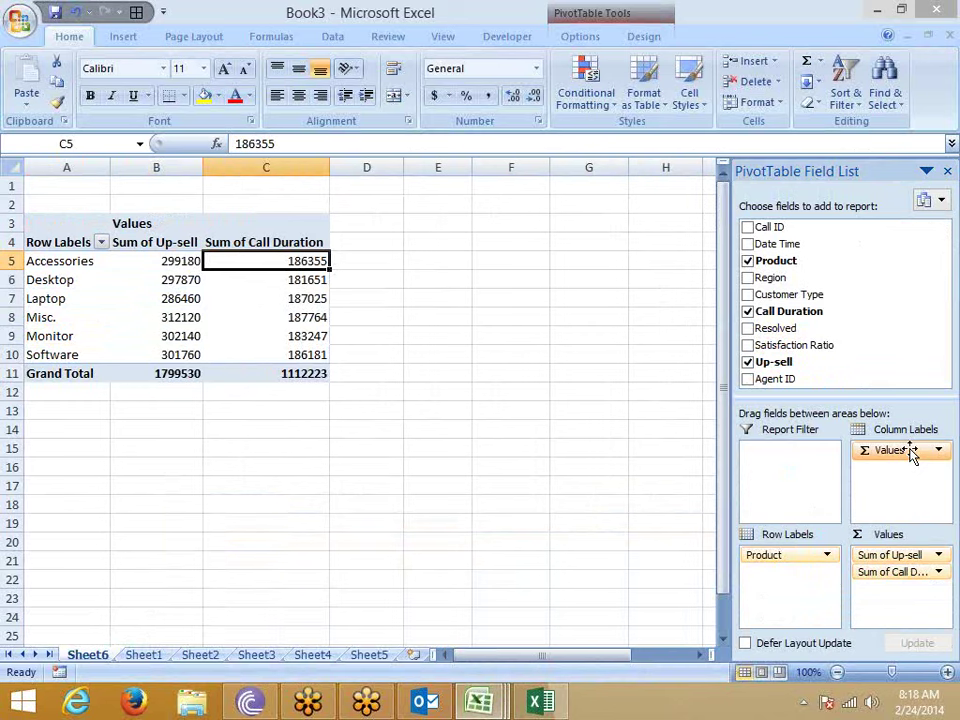
click(168, 234)
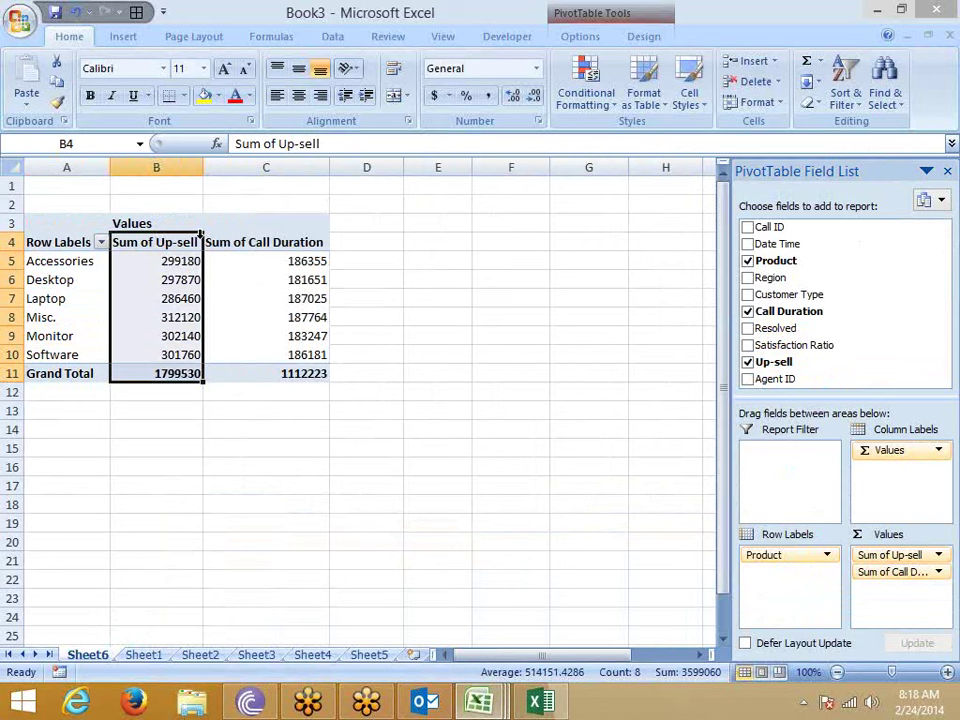
drag(168, 234, 266, 240)
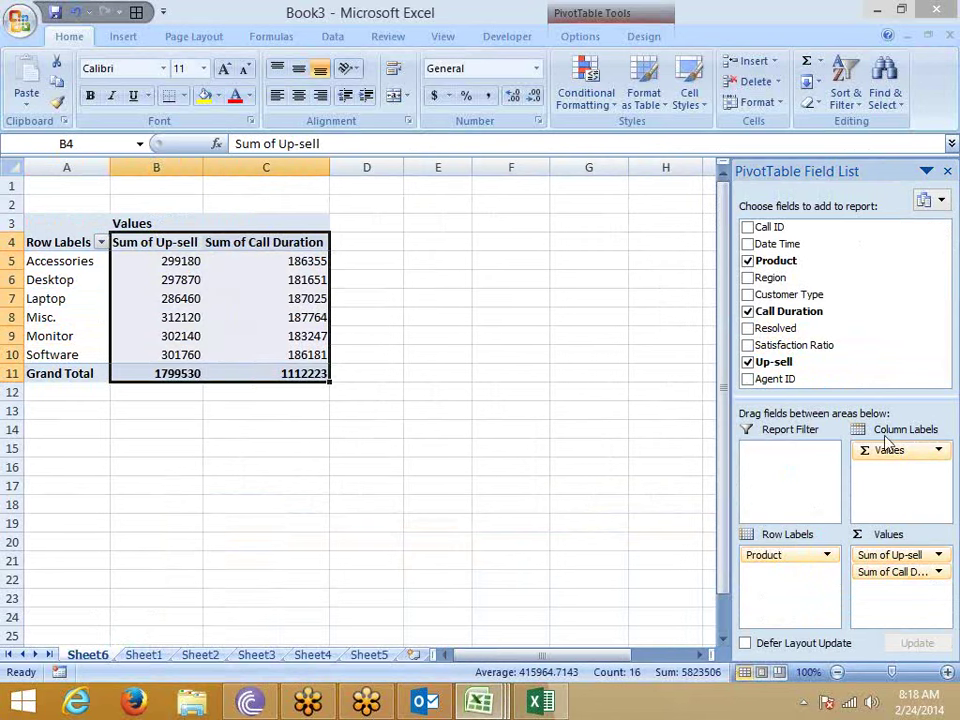
Move the Values field into the row labels beneath Product to view the figures stacked, and return it to the column labels
drag(889, 452, 797, 580)
click(170, 263)
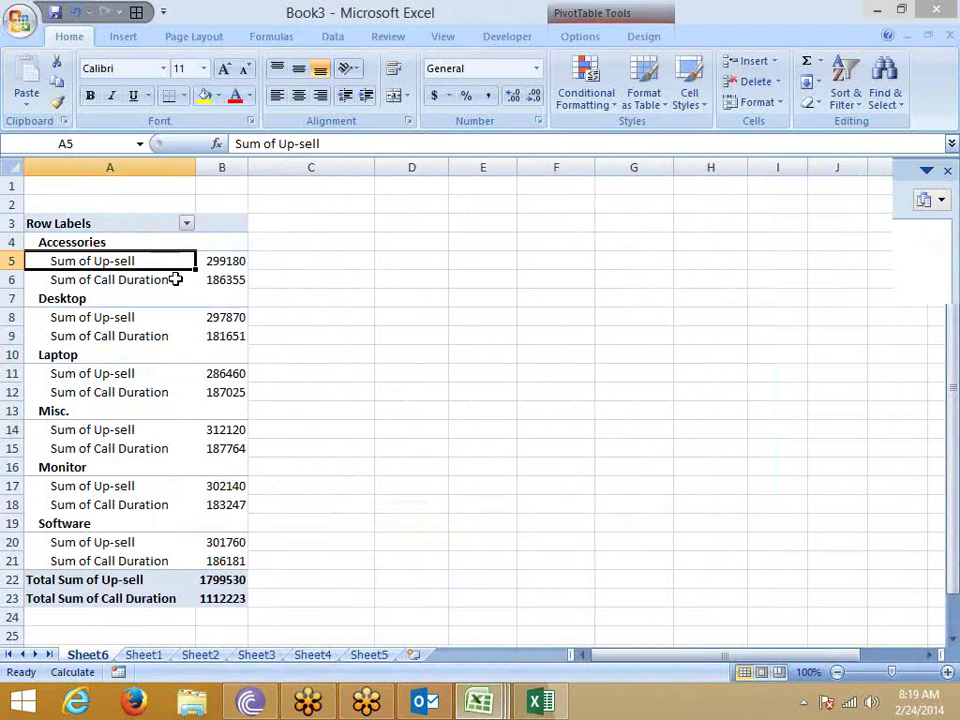
click(222, 280)
click(225, 261)
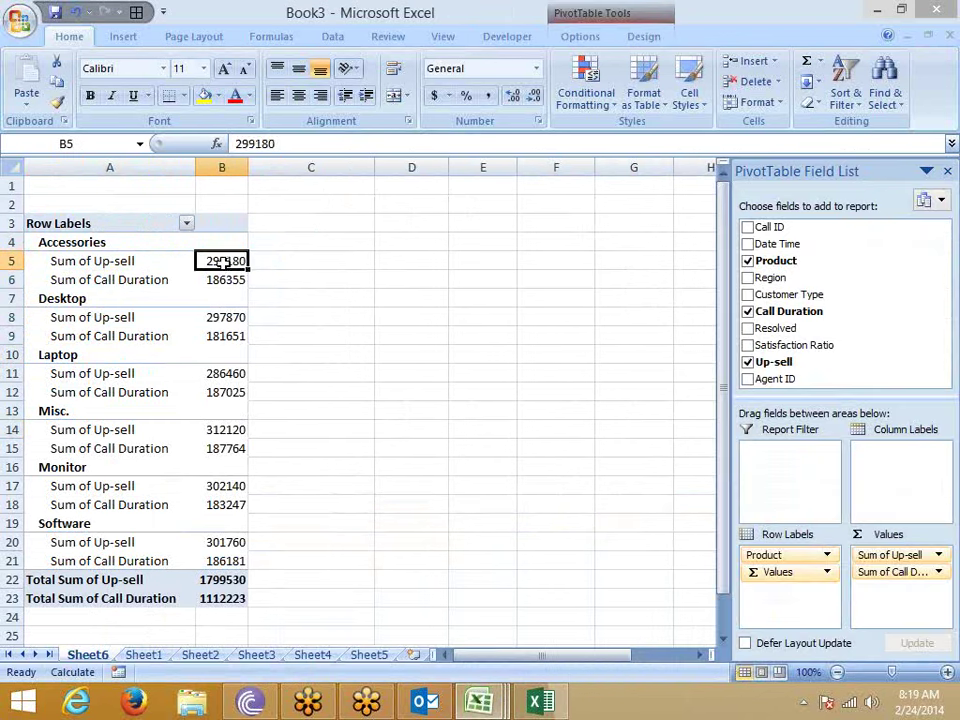
click(225, 336)
mouse_move(222, 315)
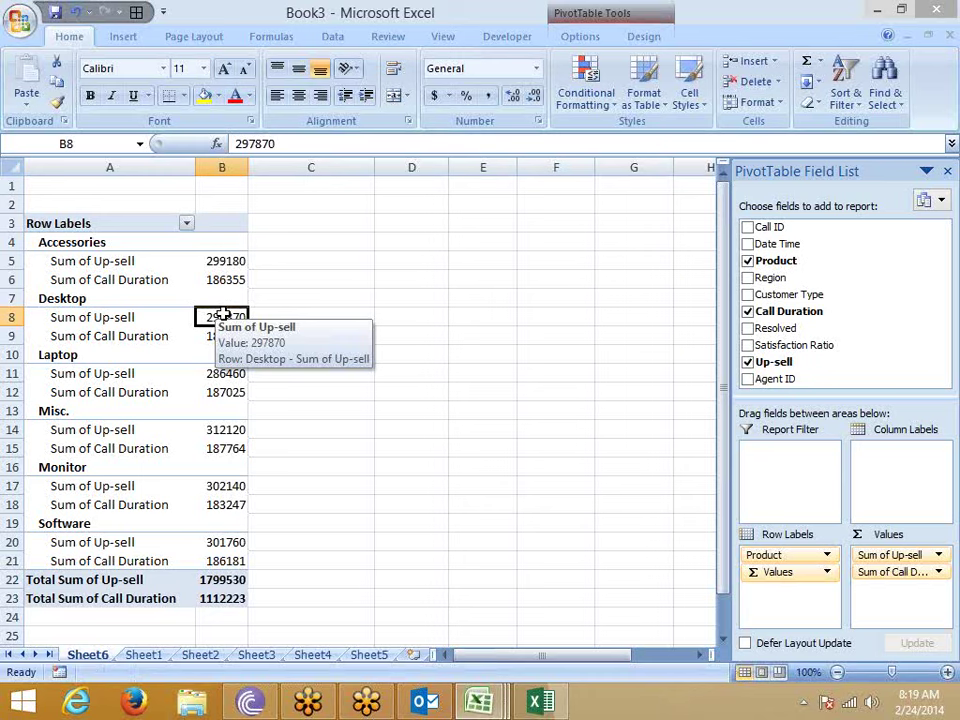
drag(768, 574, 927, 490)
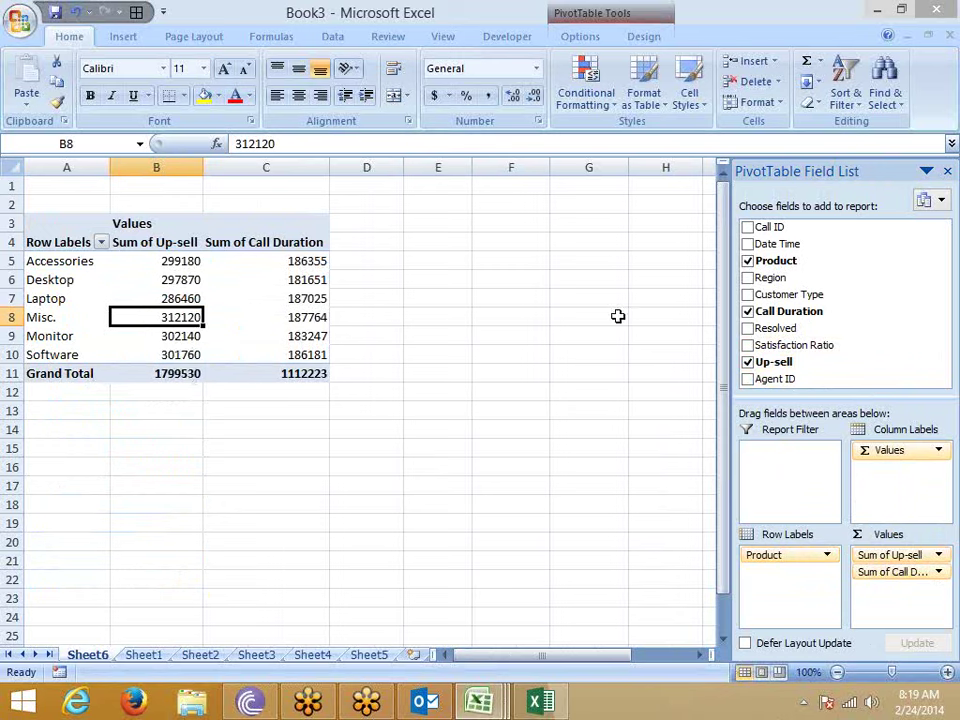
Add Region as a report filter of the pivot table and filter it to East
drag(768, 280, 793, 467)
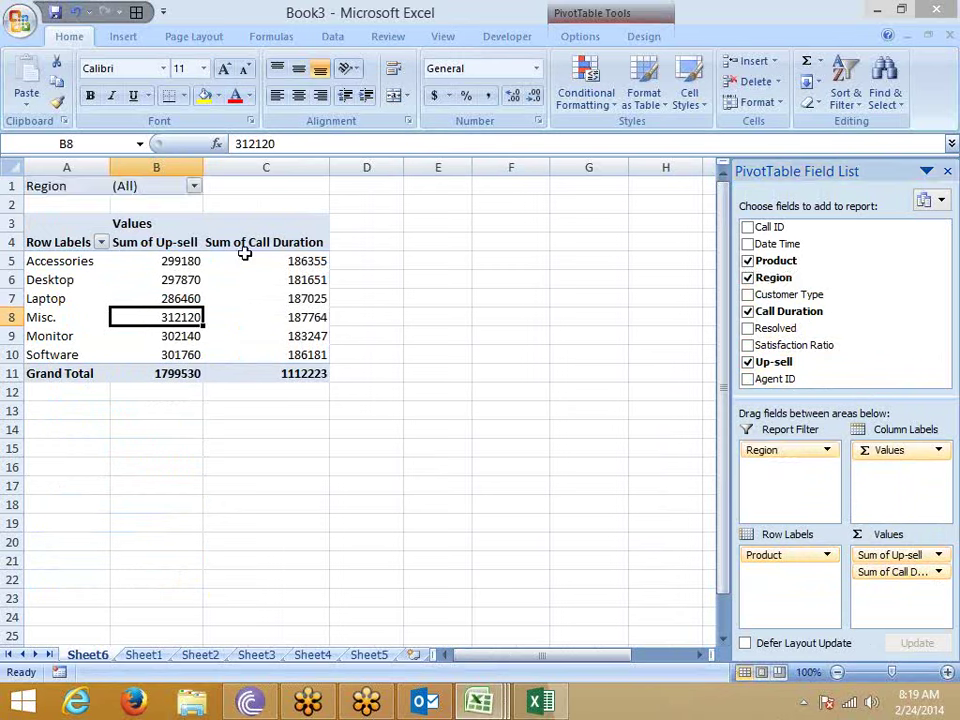
click(194, 187)
click(50, 221)
click(88, 399)
click(82, 399)
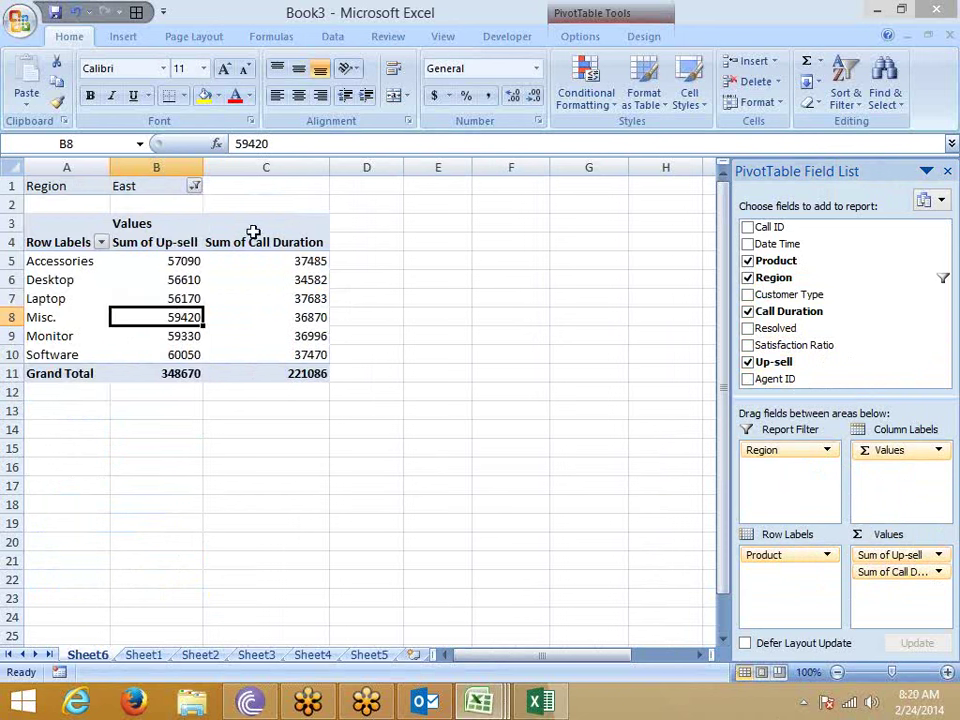
Allow multiple items in the Region report filter and include West alongside East
click(194, 187)
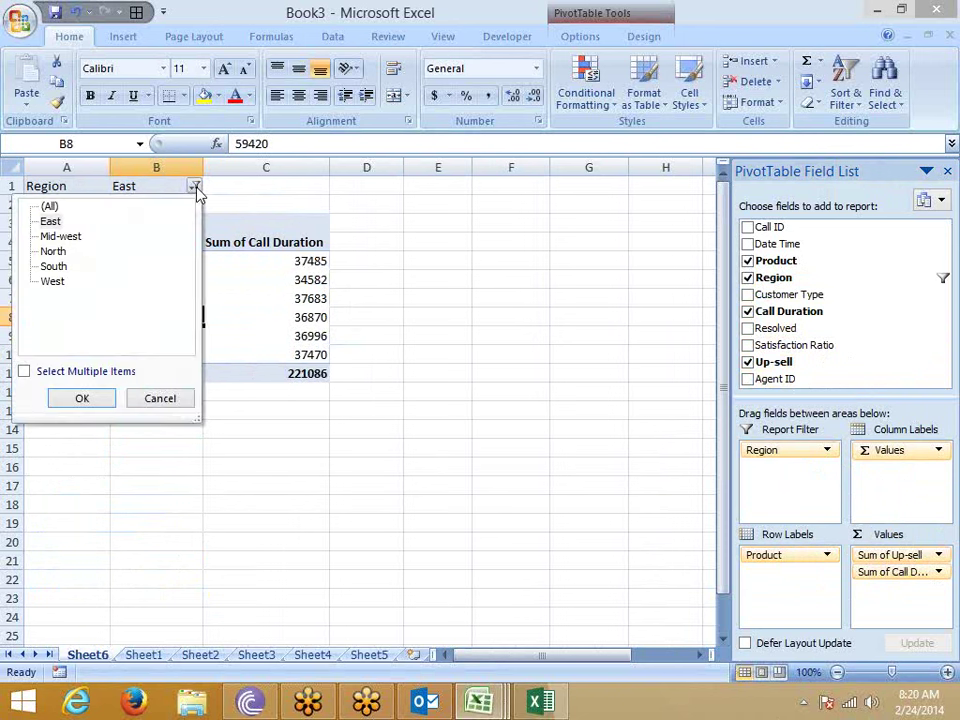
click(60, 378)
click(44, 281)
click(77, 399)
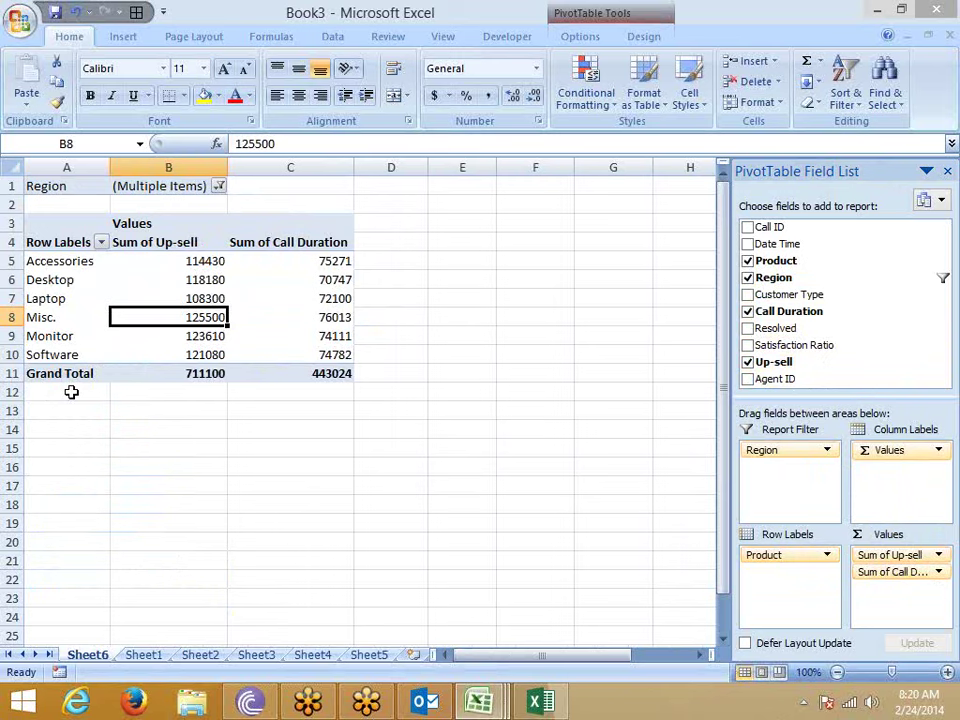
Change the Region report filter to include only East and South, leaving West out
click(218, 186)
click(68, 281)
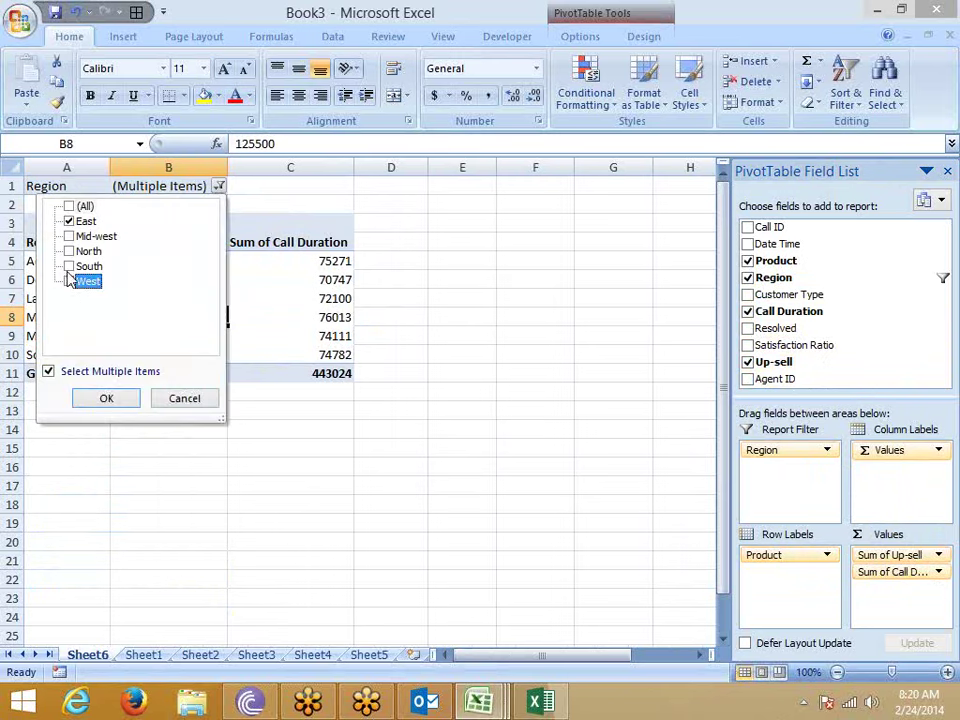
click(68, 266)
click(110, 400)
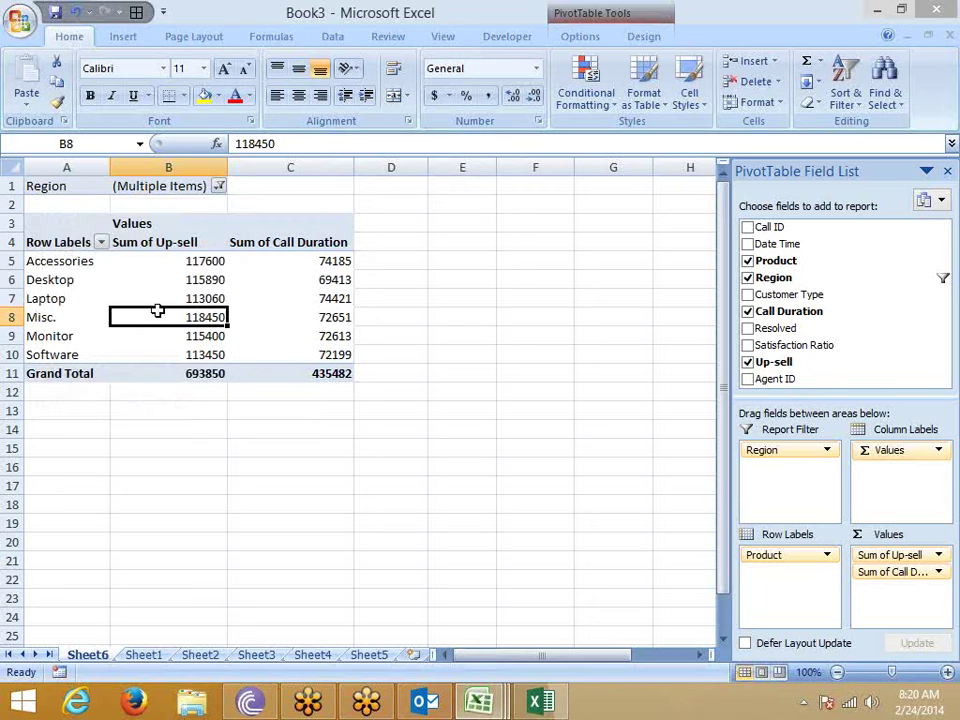
Restrict the Region report filter to Mid-west only, excluding East and South
click(219, 186)
click(72, 268)
click(68, 266)
click(68, 221)
click(68, 236)
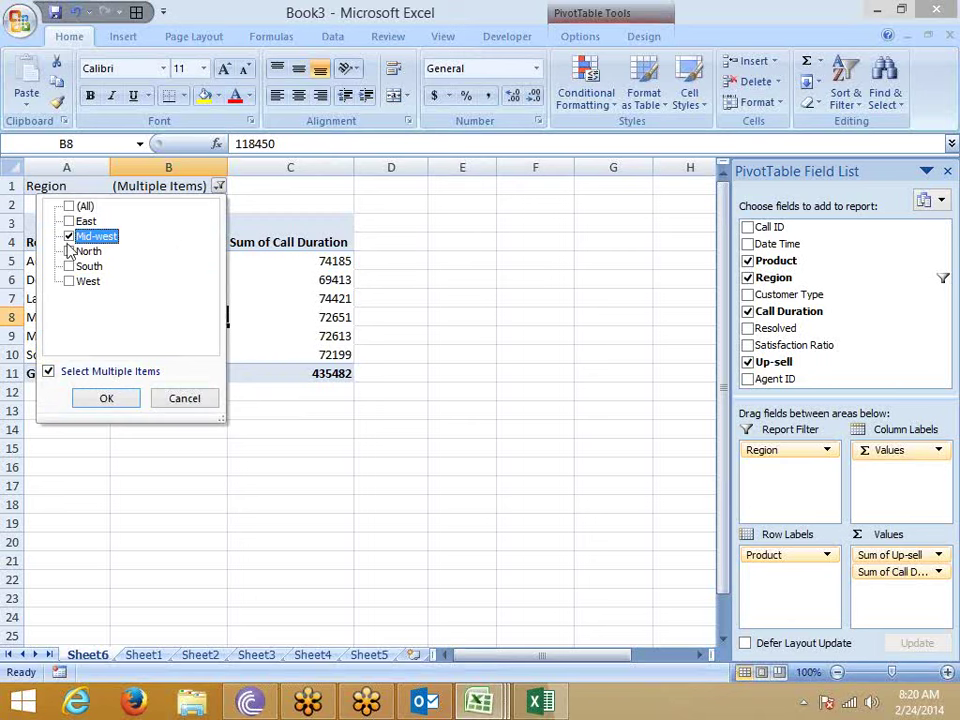
click(108, 398)
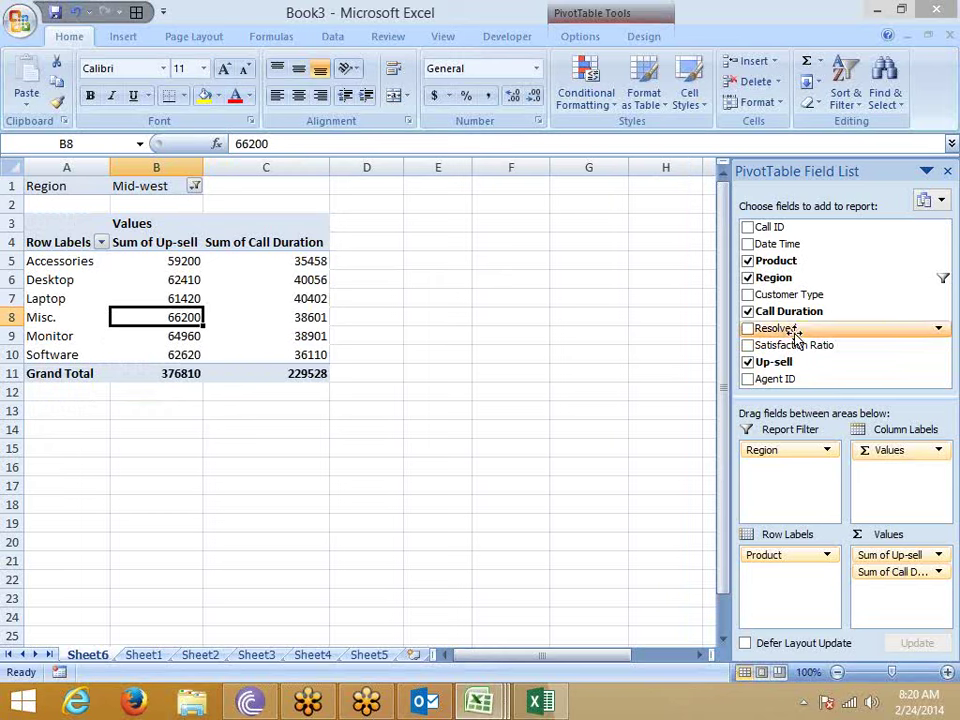
Add Resolved as a second report filter below Region and filter it to No
drag(797, 333, 800, 474)
click(193, 204)
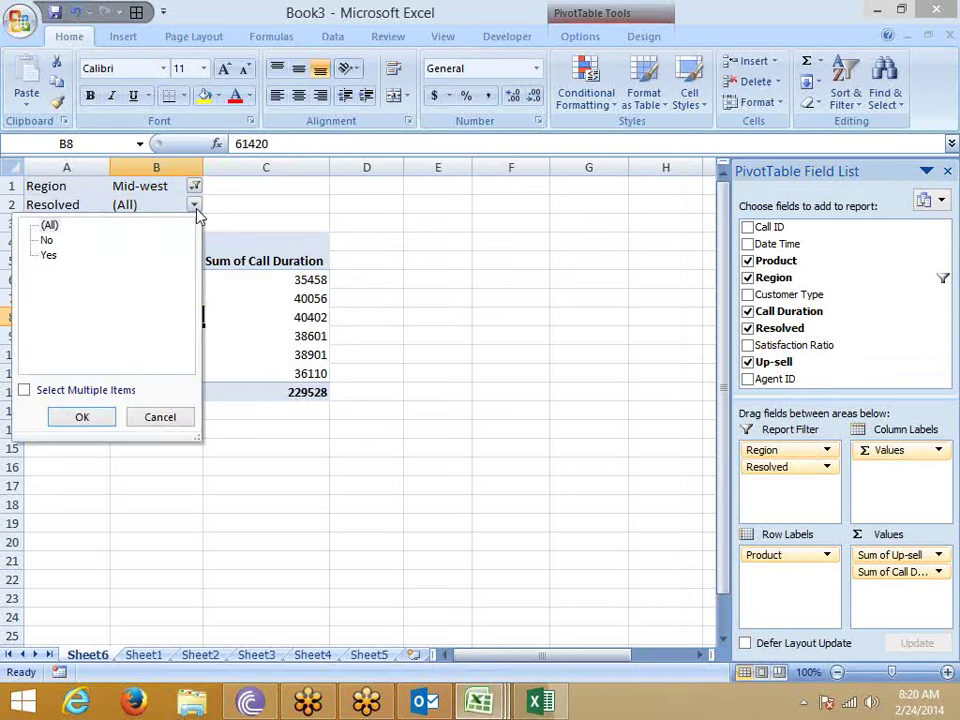
click(46, 241)
click(88, 420)
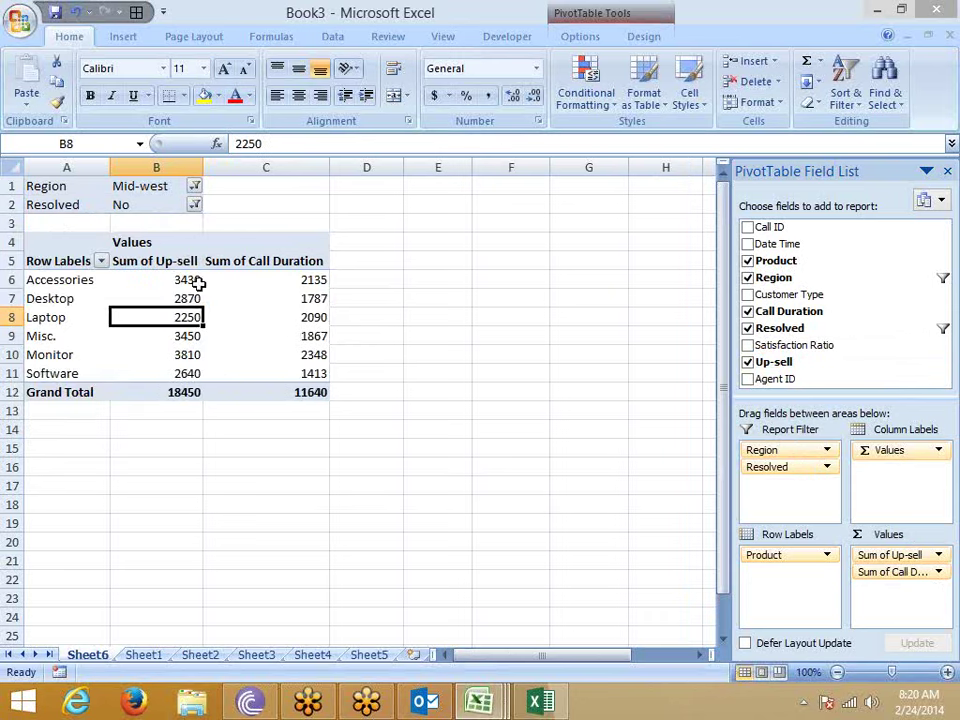
click(303, 284)
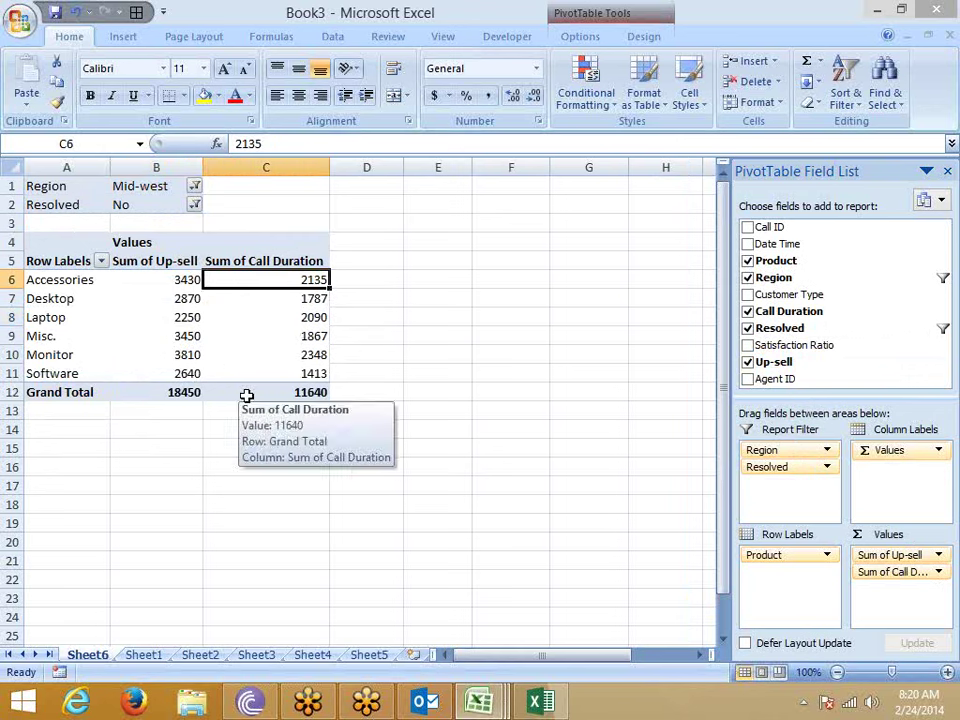
Switch the Resolved report filter to Yes for the Mid-west region
click(194, 204)
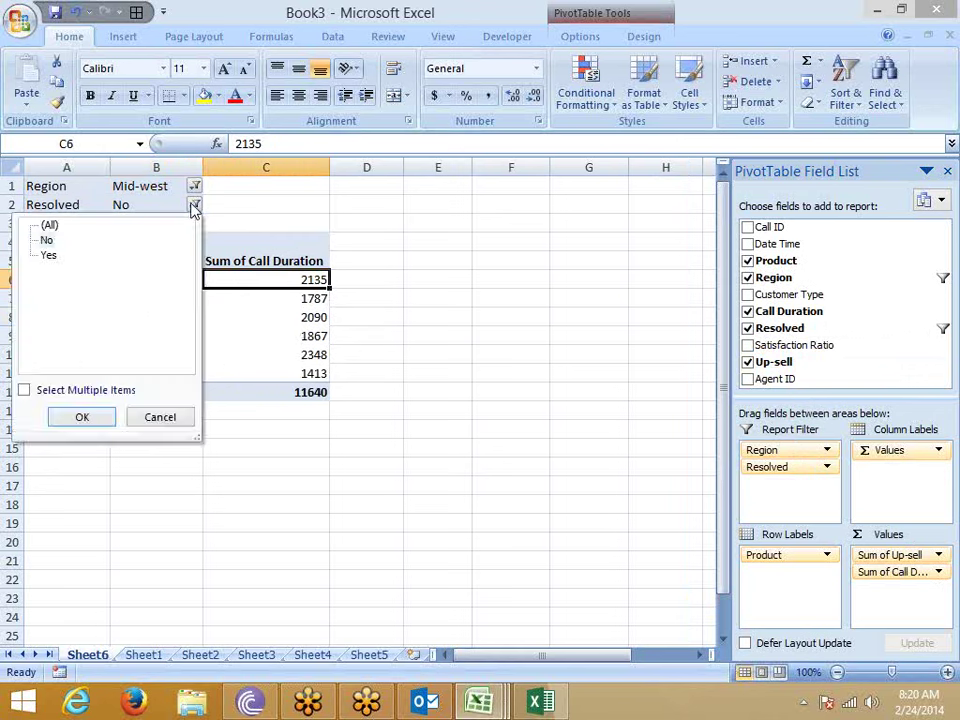
click(50, 255)
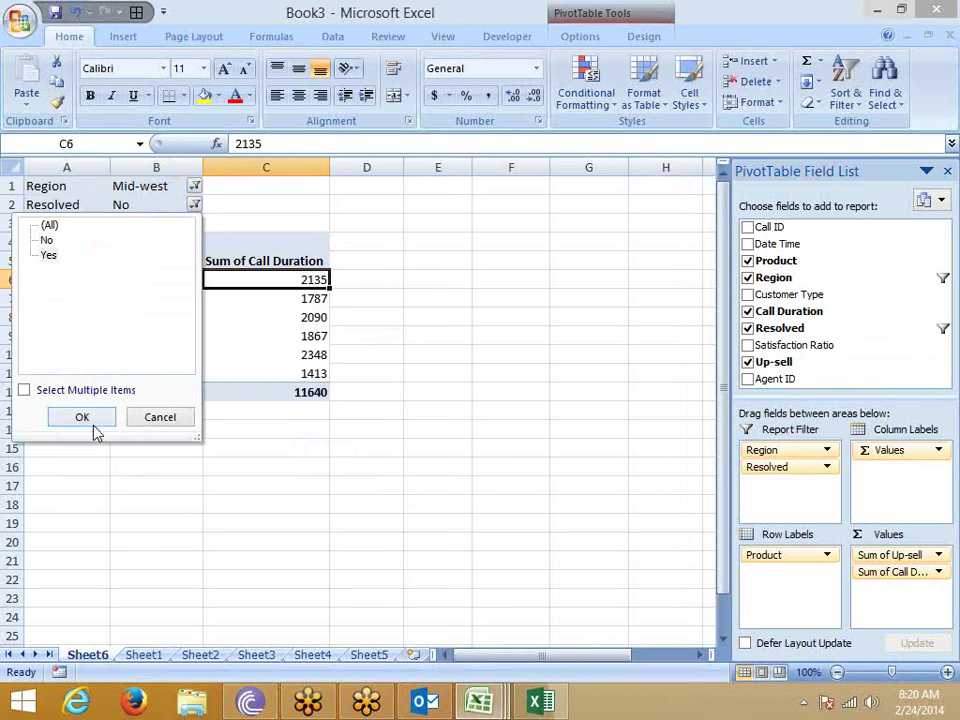
click(82, 417)
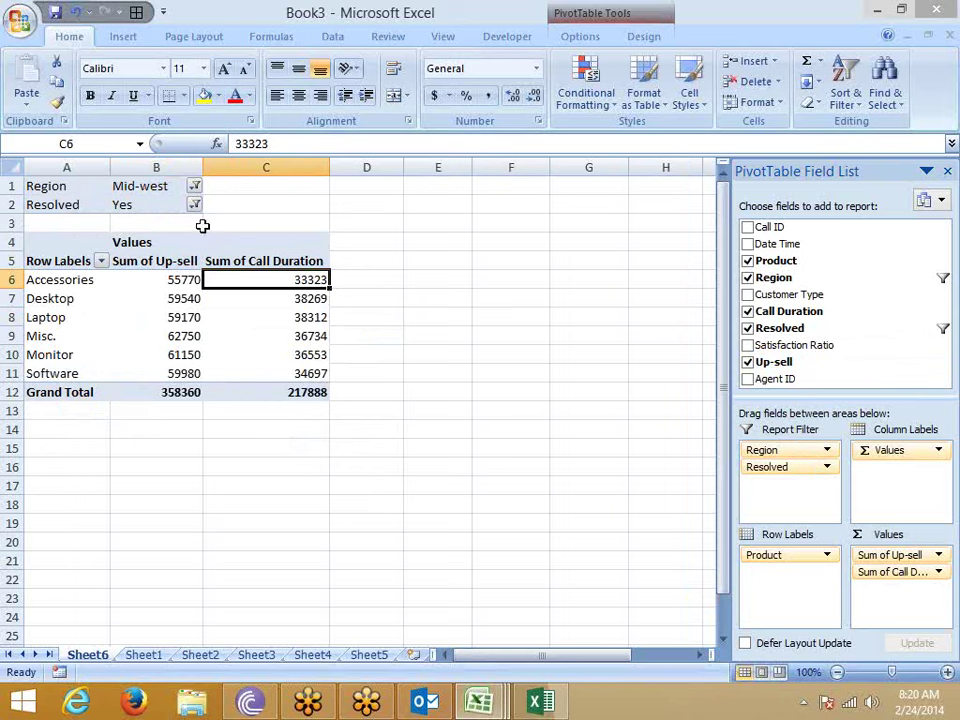
Reset the Region report filter to (All)
click(194, 186)
click(45, 236)
click(44, 206)
click(86, 399)
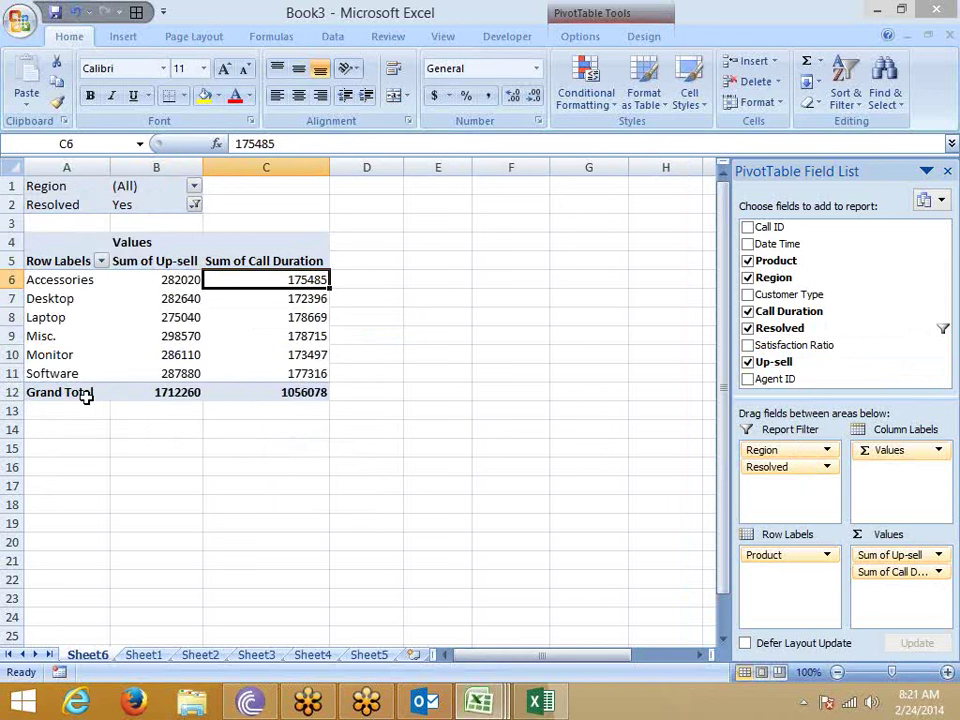
Compare unresolved and resolved calls across all regions by switching the Resolved report filter to No and back to Yes
click(188, 209)
click(195, 204)
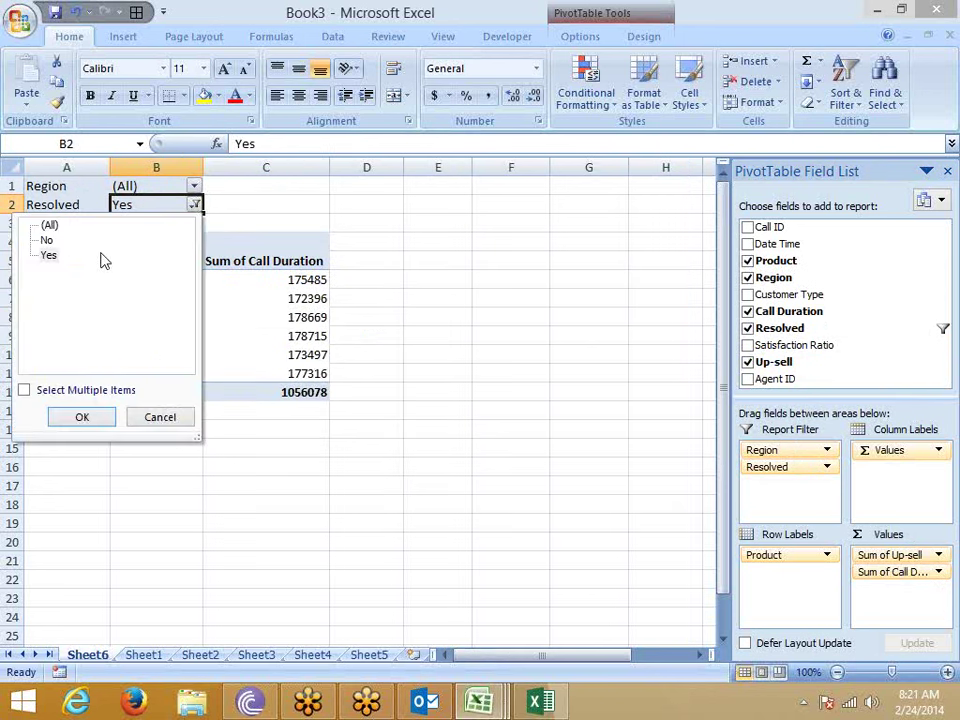
click(45, 240)
click(88, 425)
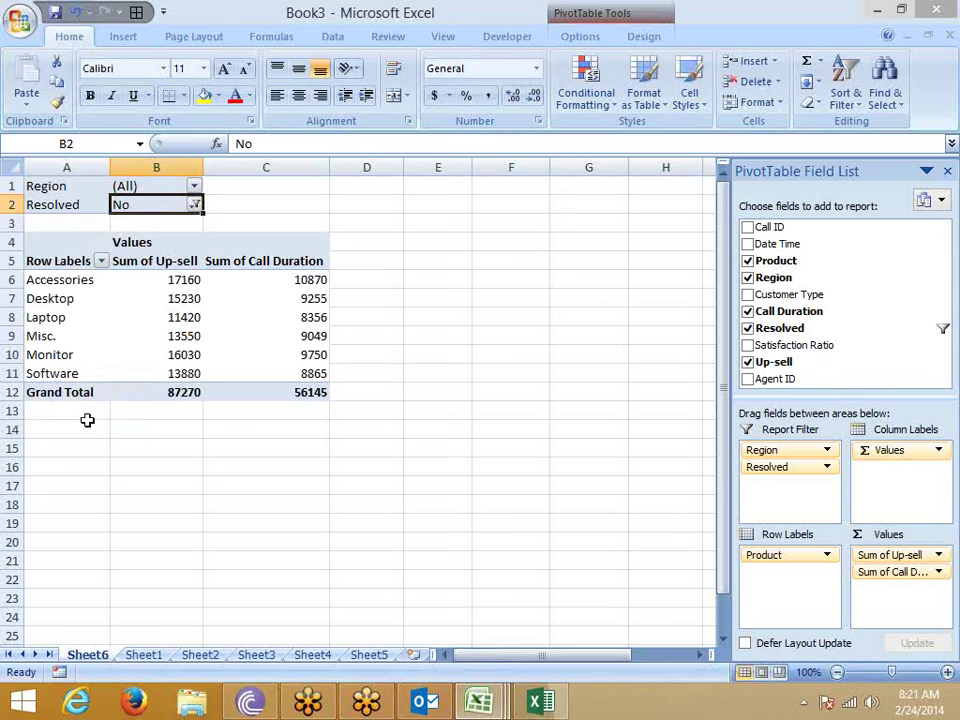
click(195, 205)
click(49, 256)
click(80, 424)
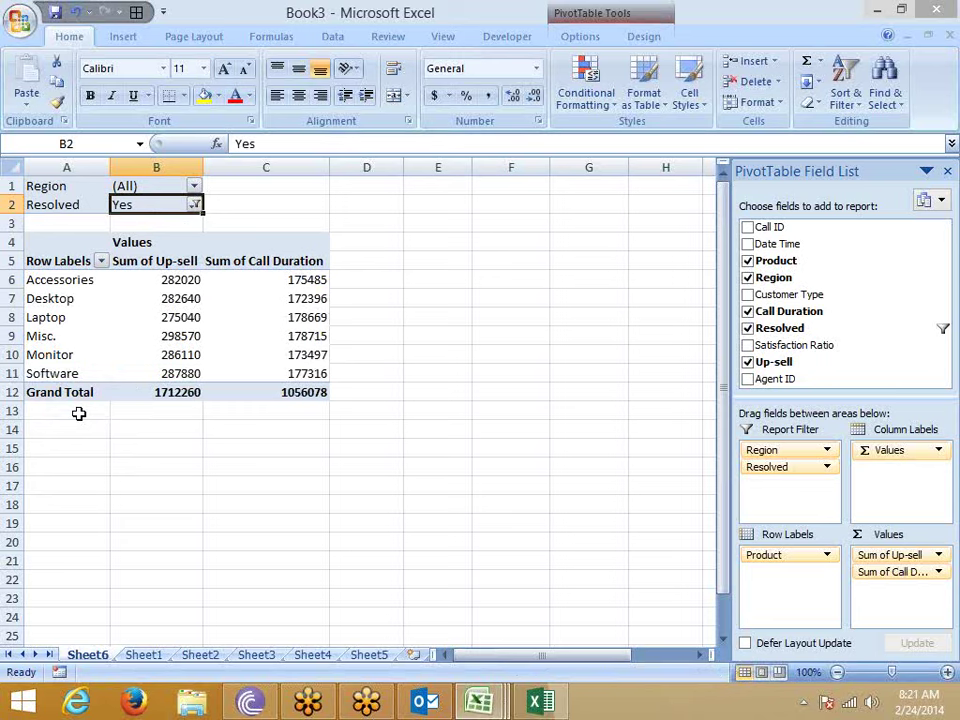
Reset the Resolved report filter to (All)
click(195, 204)
click(50, 225)
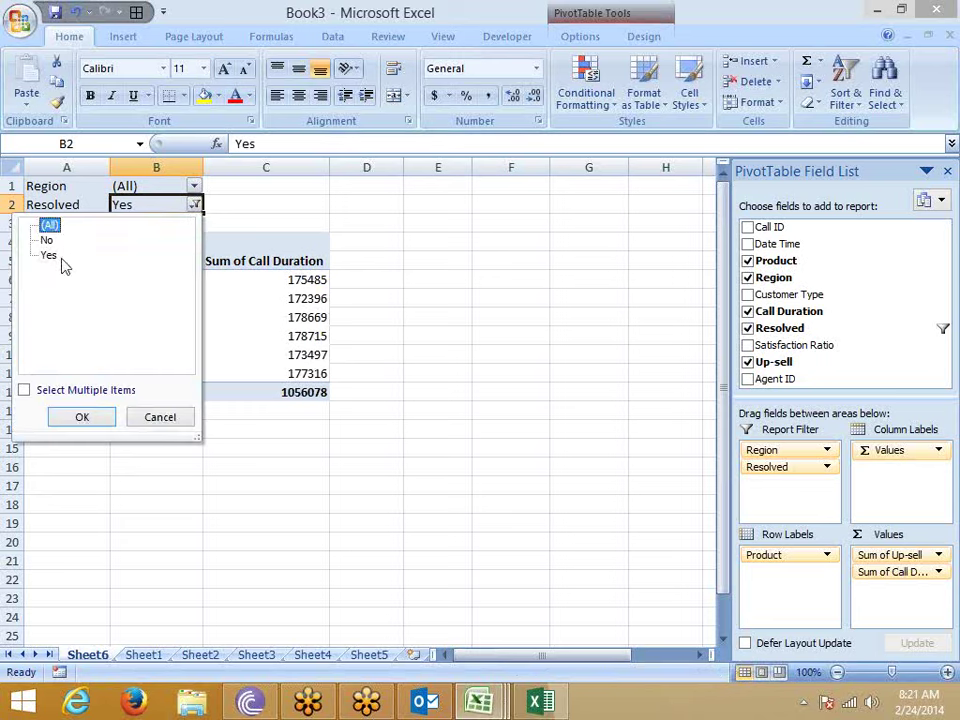
click(82, 418)
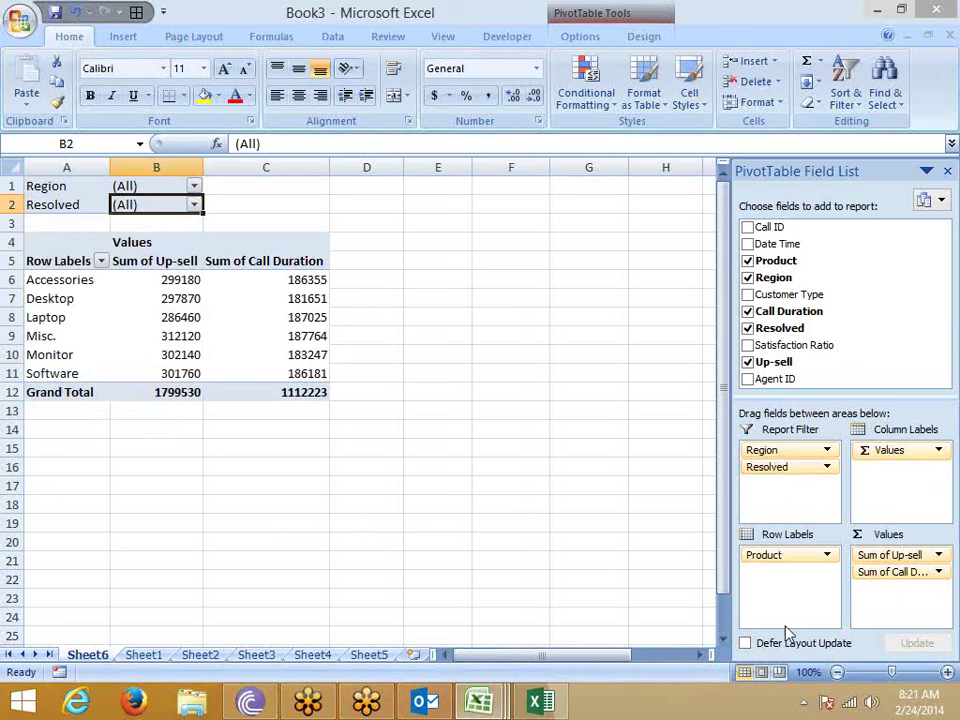
Add Agent ID to the row labels beneath Product and expand the entire Product field to list the agents
drag(774, 380, 791, 567)
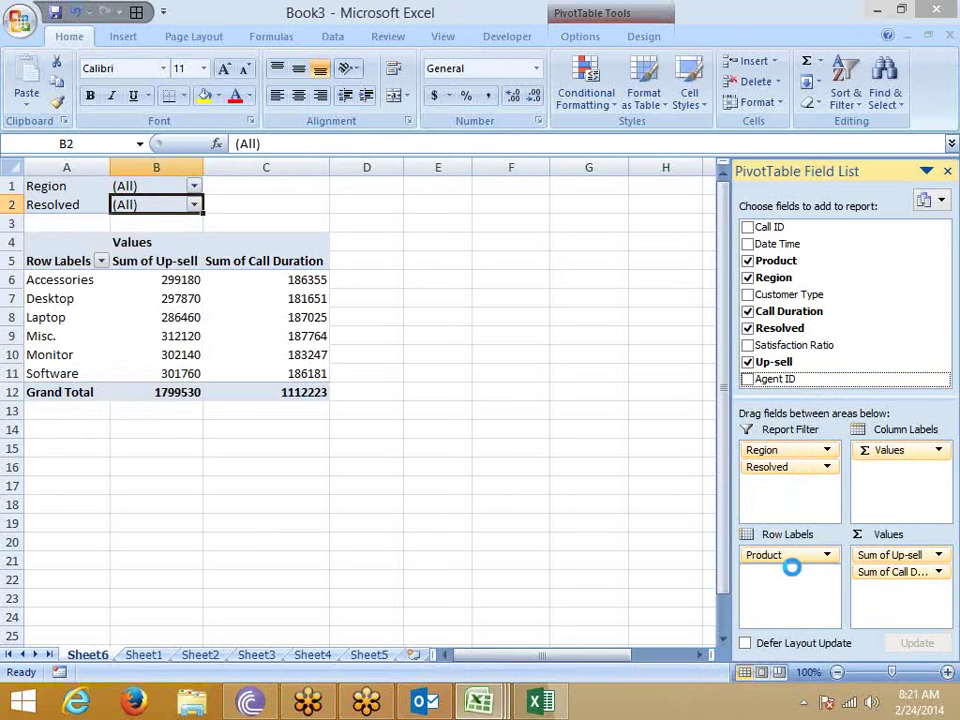
click(165, 430)
drag(60, 317, 290, 317)
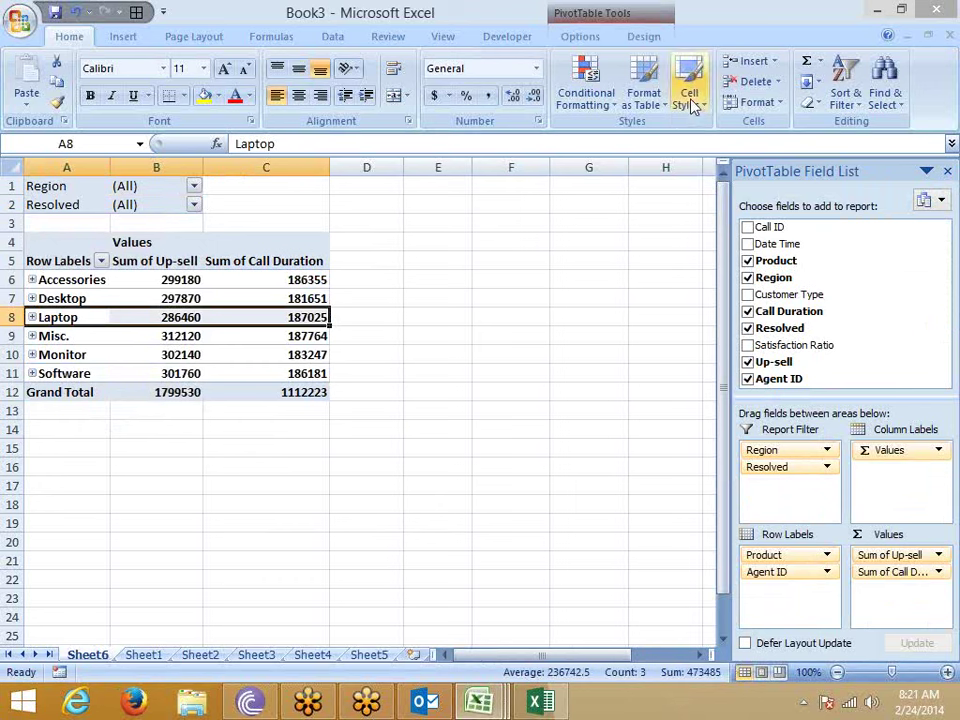
click(580, 37)
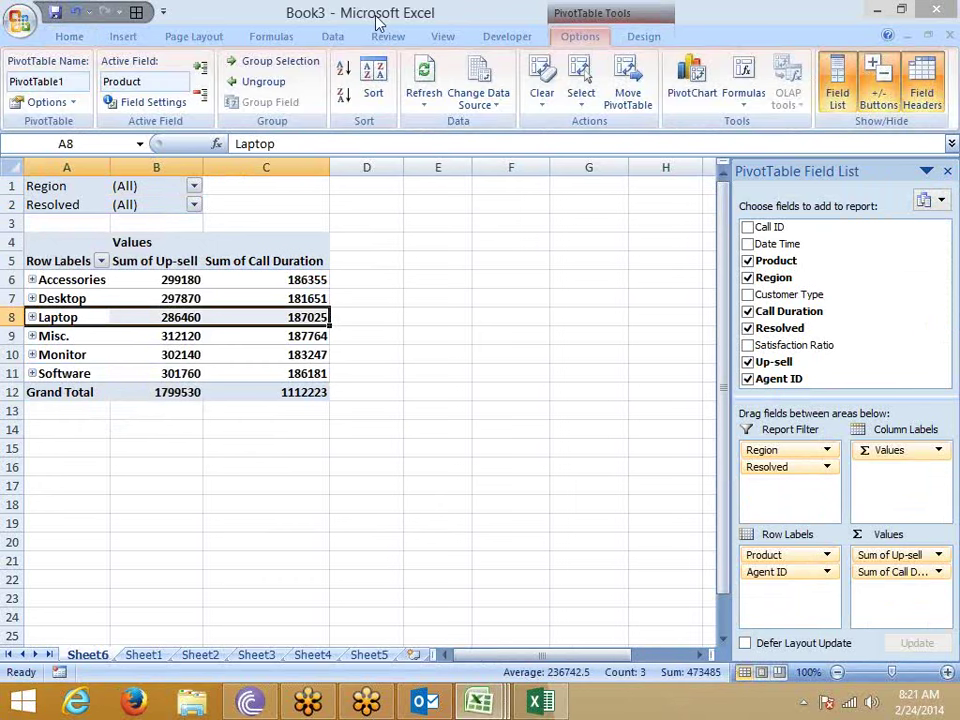
click(203, 68)
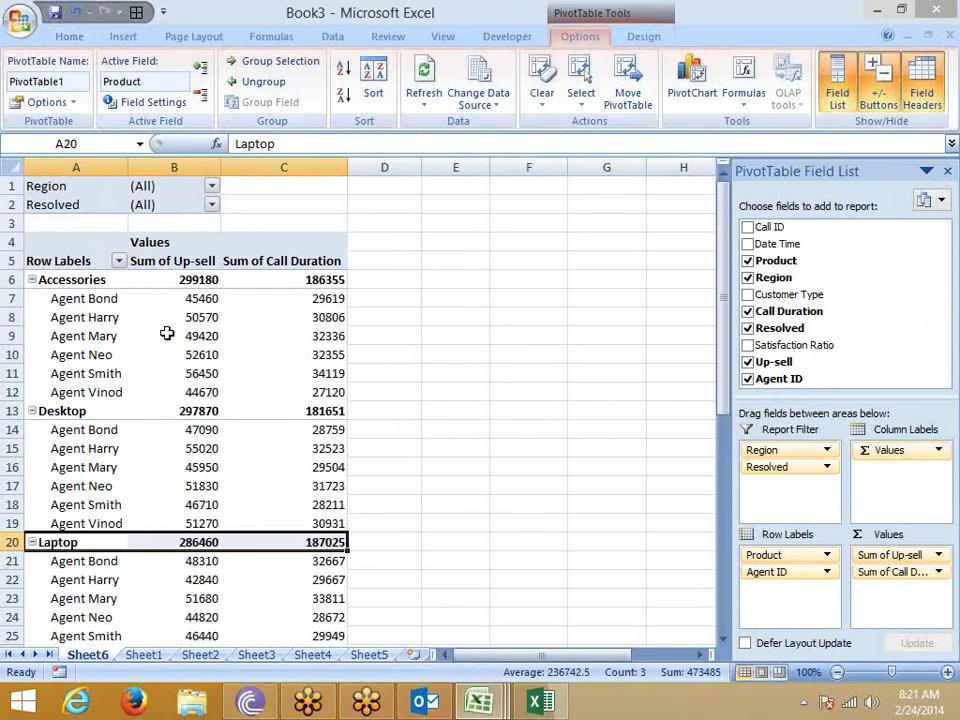
Examine how the product and agent labels are stacked together in column A of the pivot table
click(157, 320)
click(79, 279)
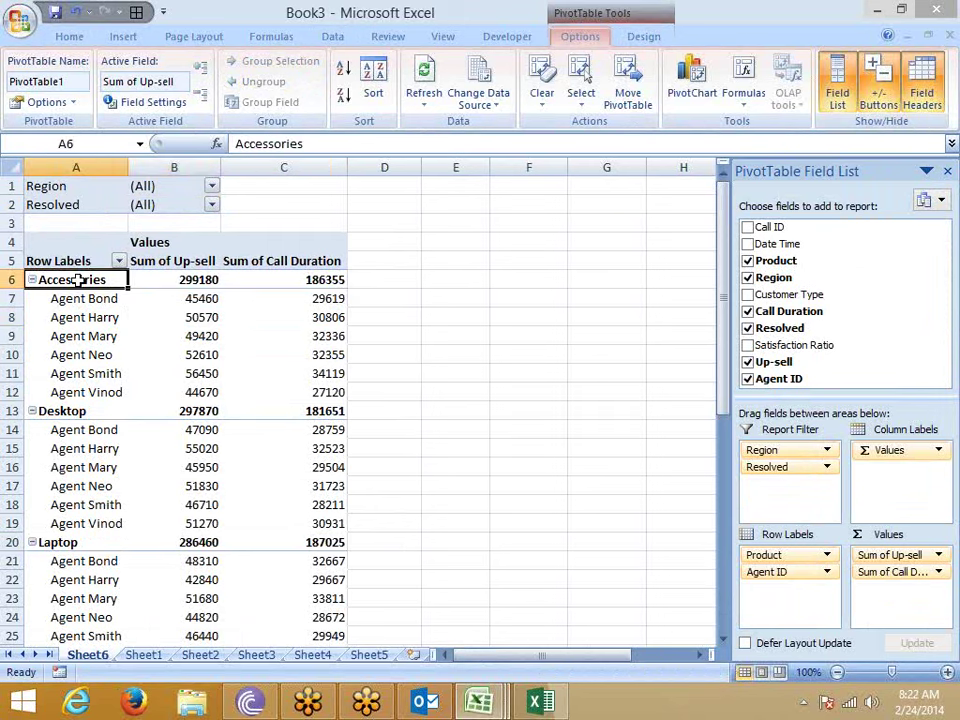
click(78, 310)
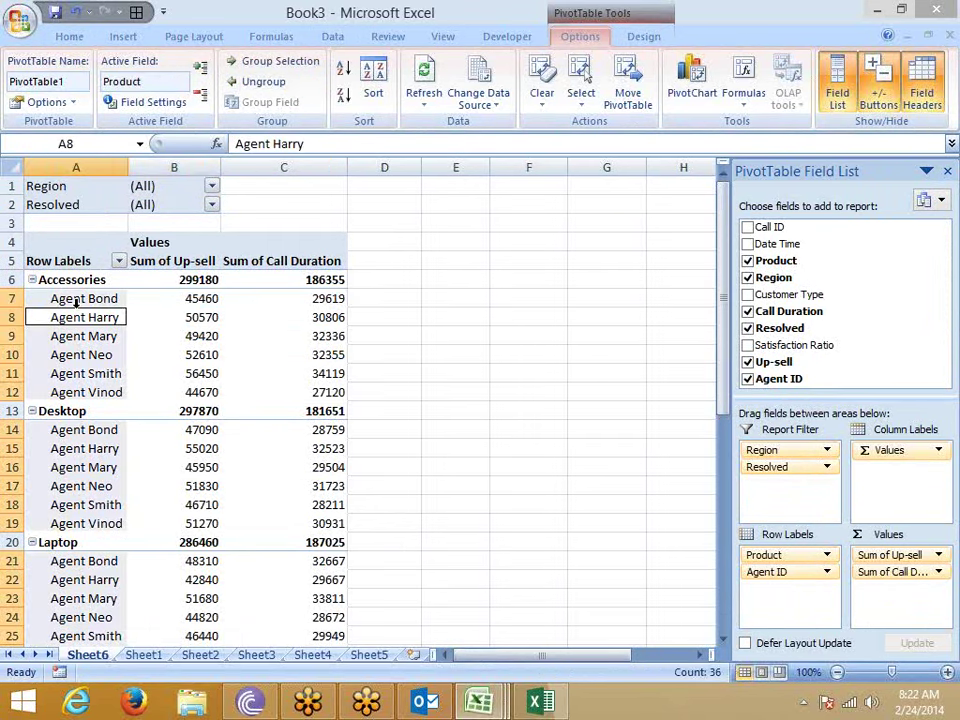
click(79, 167)
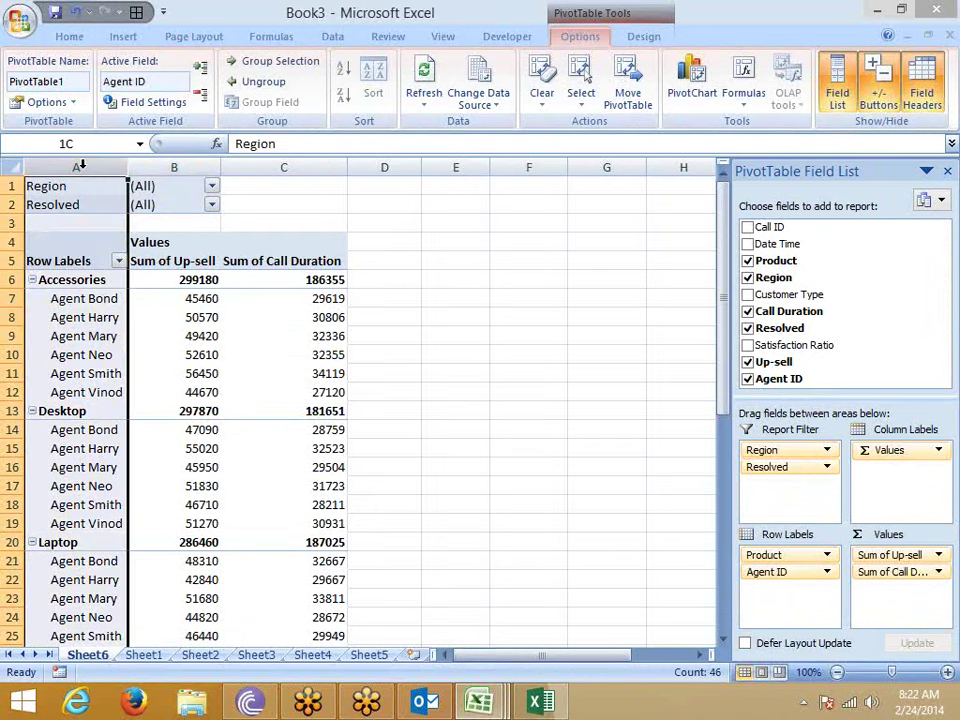
click(75, 316)
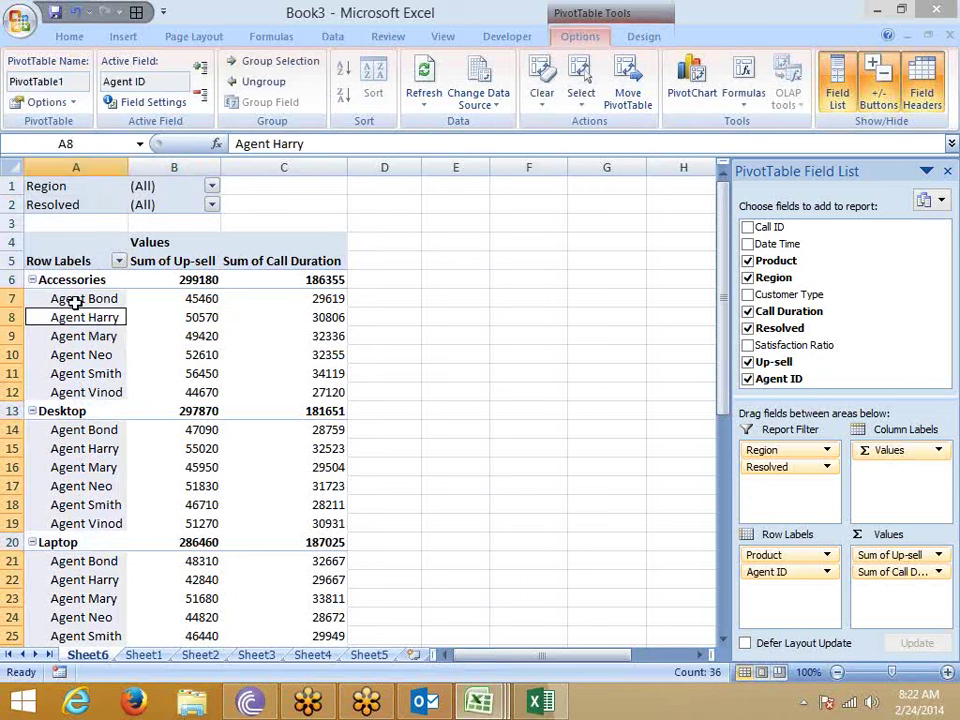
click(163, 300)
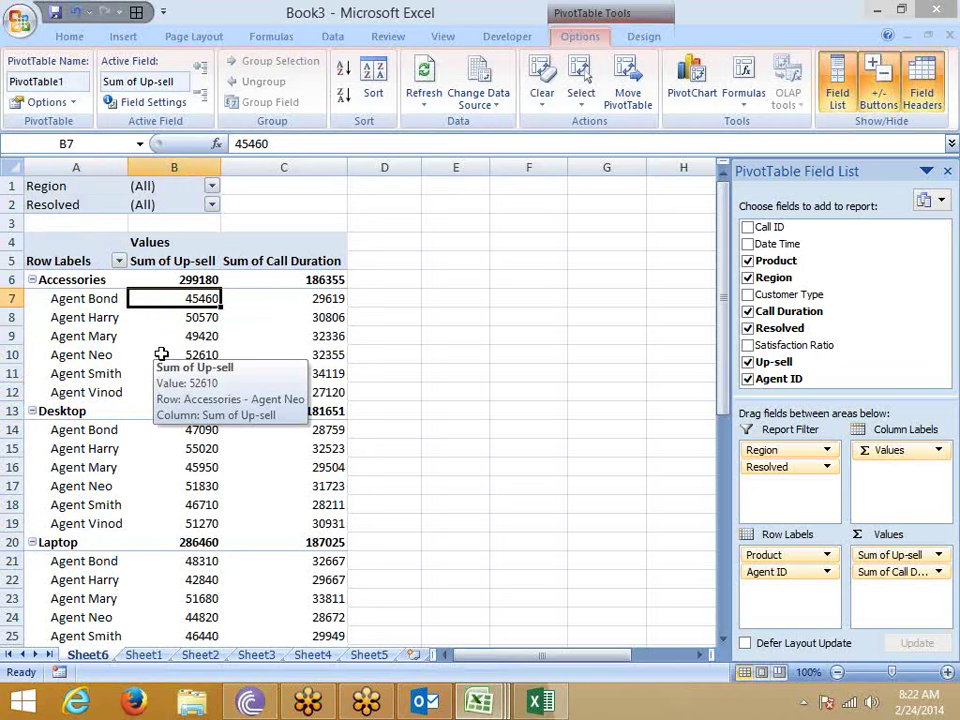
Enable the Classic PivotTable layout in the pivot table's display options so Product and Agent ID get separate columns
right_click(84, 303)
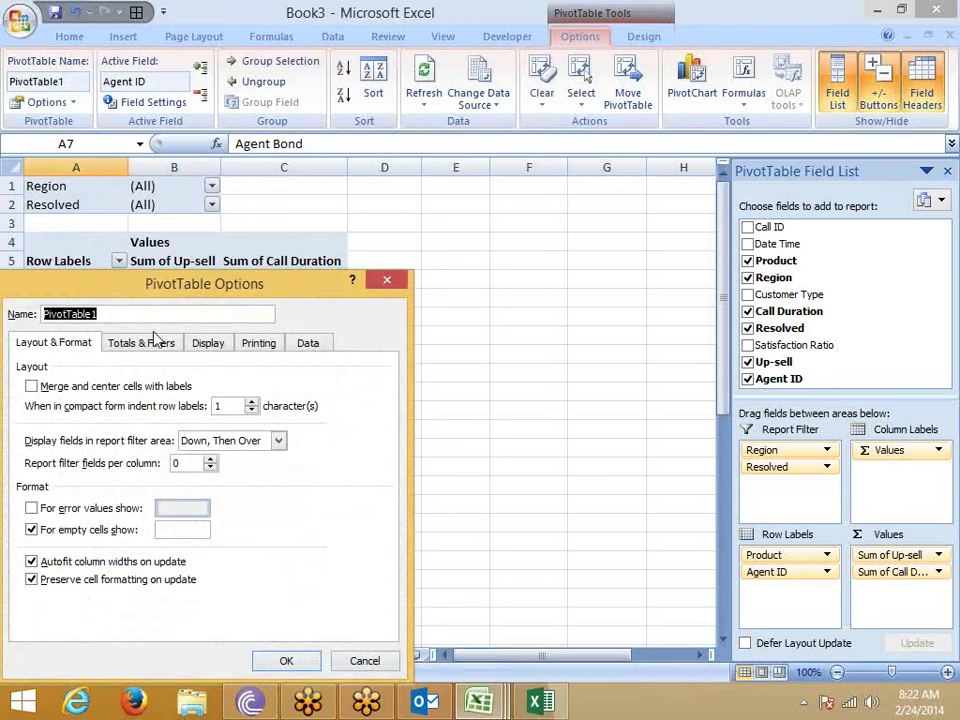
drag(158, 291, 445, 155)
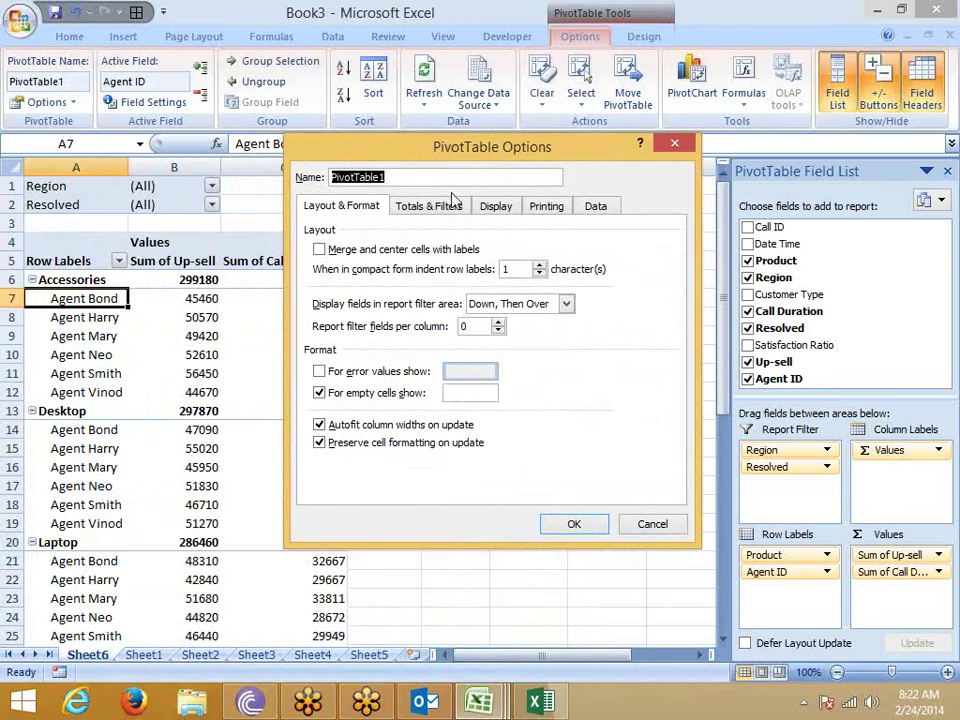
click(501, 211)
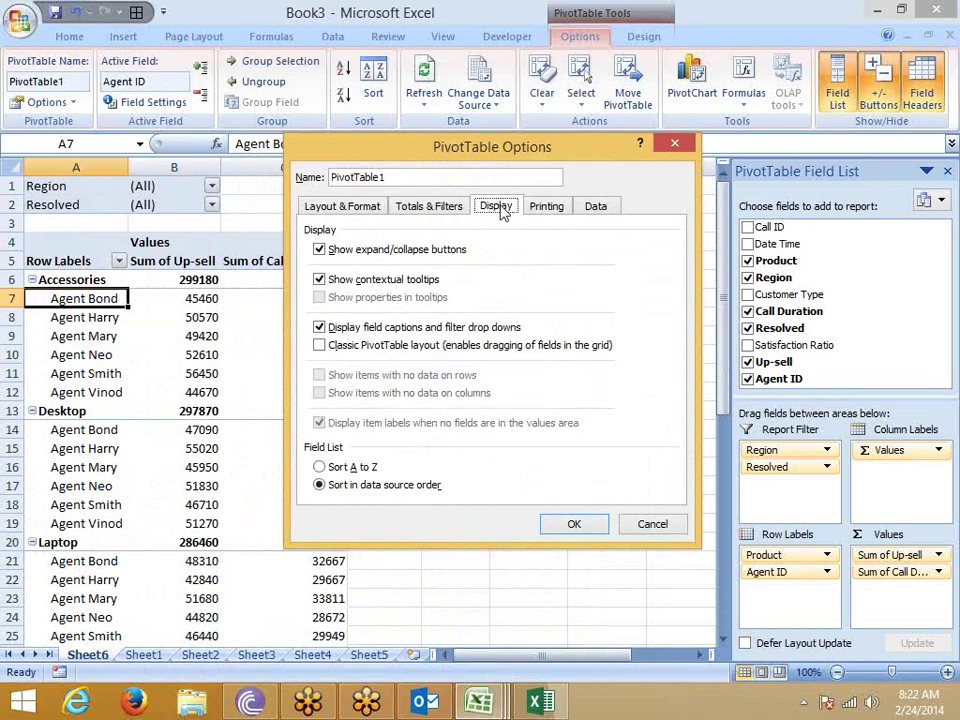
click(346, 350)
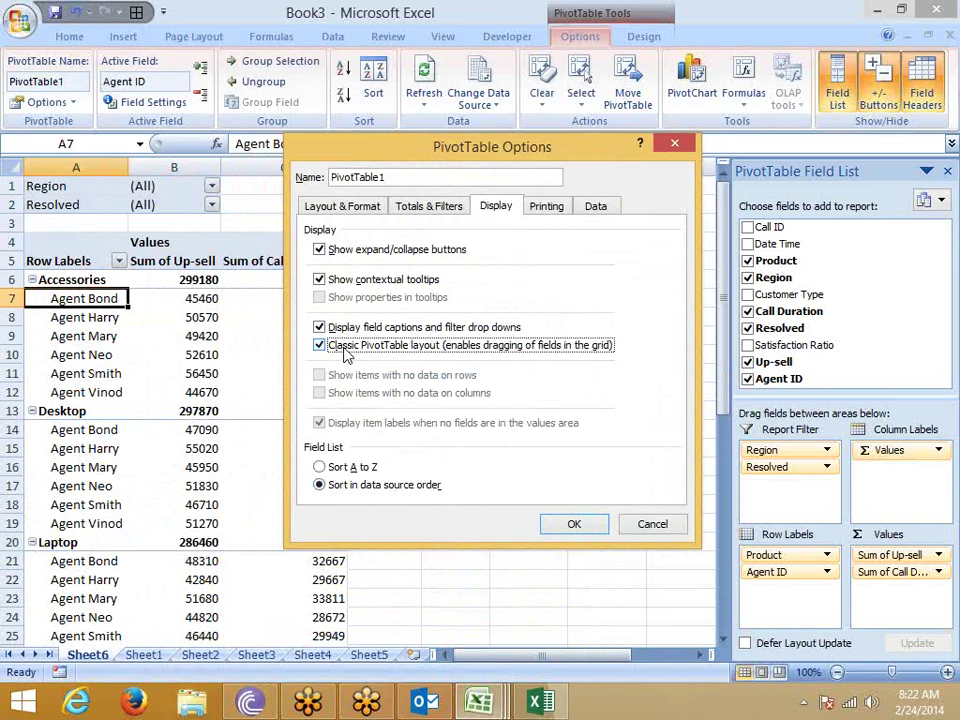
click(592, 536)
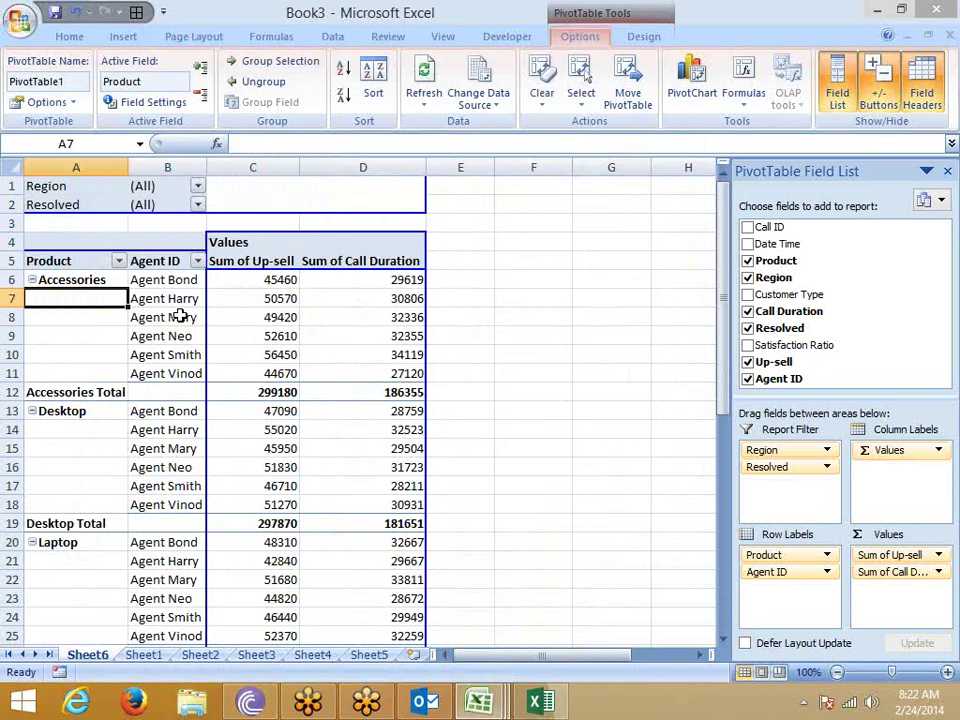
Review the Sum of Up-sell subtotals for each product down to the grand total
click(91, 392)
scroll(120, 454, down, 7)
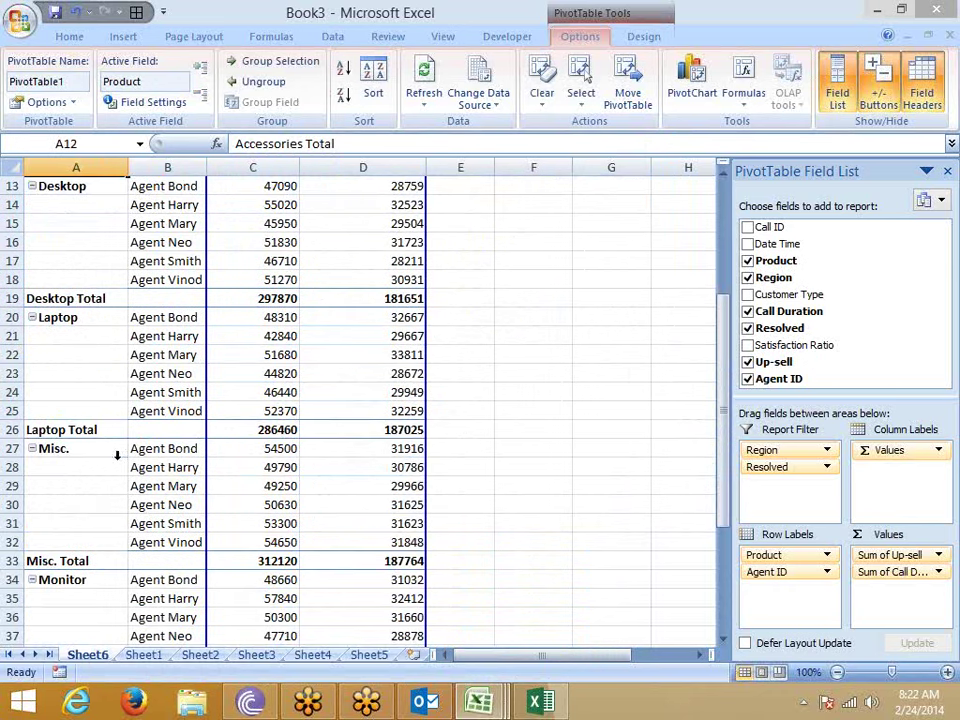
scroll(118, 458, up, 4)
scroll(117, 461, up, 3)
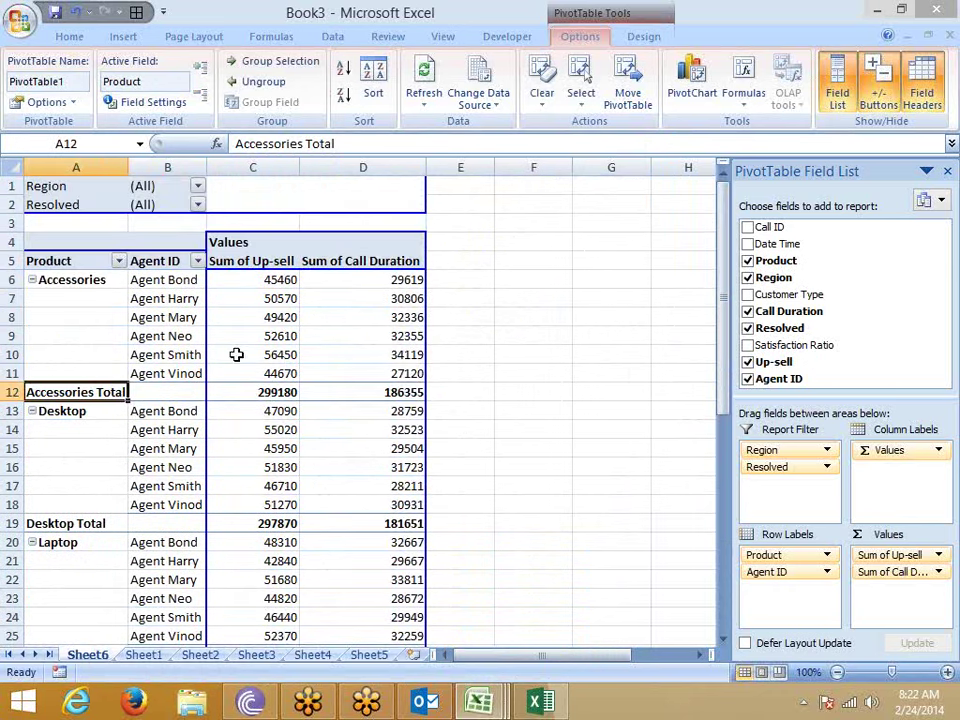
click(277, 392)
click(275, 523)
scroll(272, 521, down, 4)
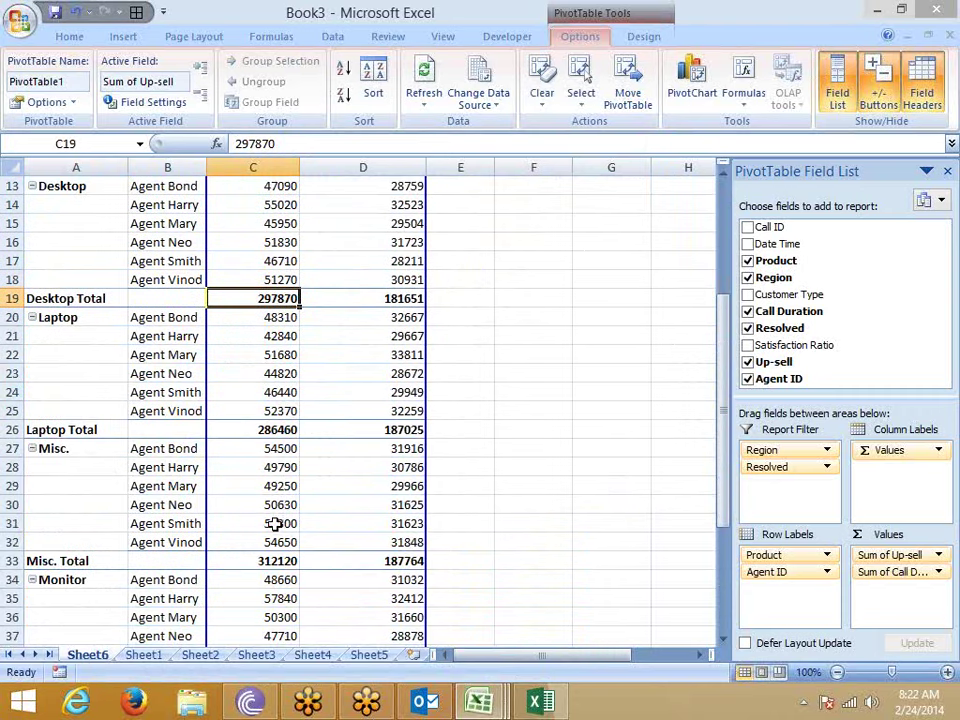
click(272, 429)
click(275, 561)
scroll(275, 561, down, 5)
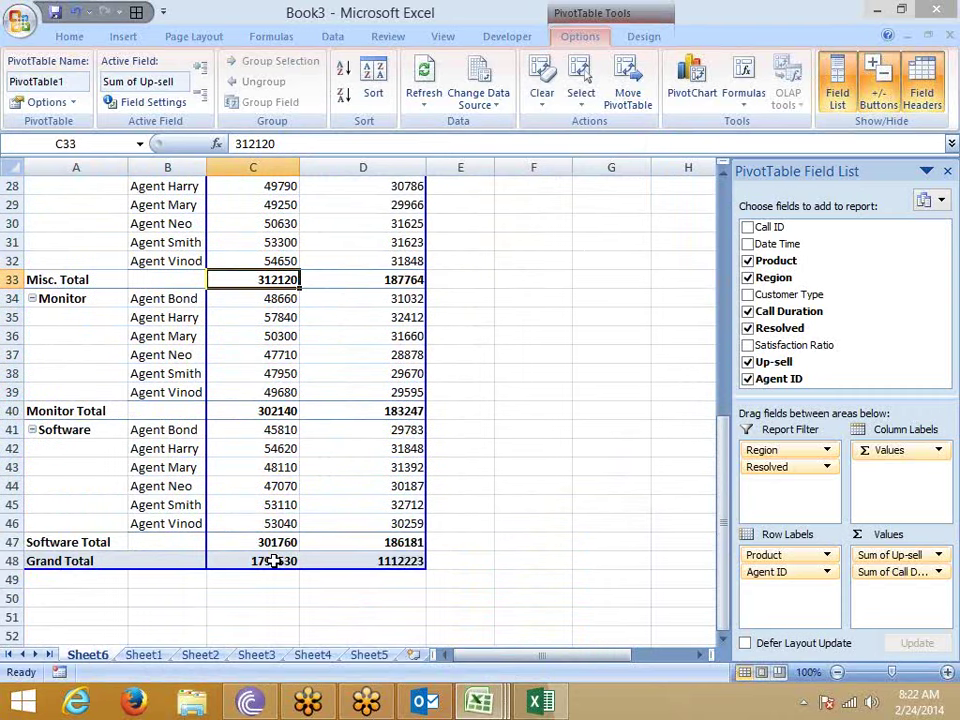
scroll(255, 551, up, 9)
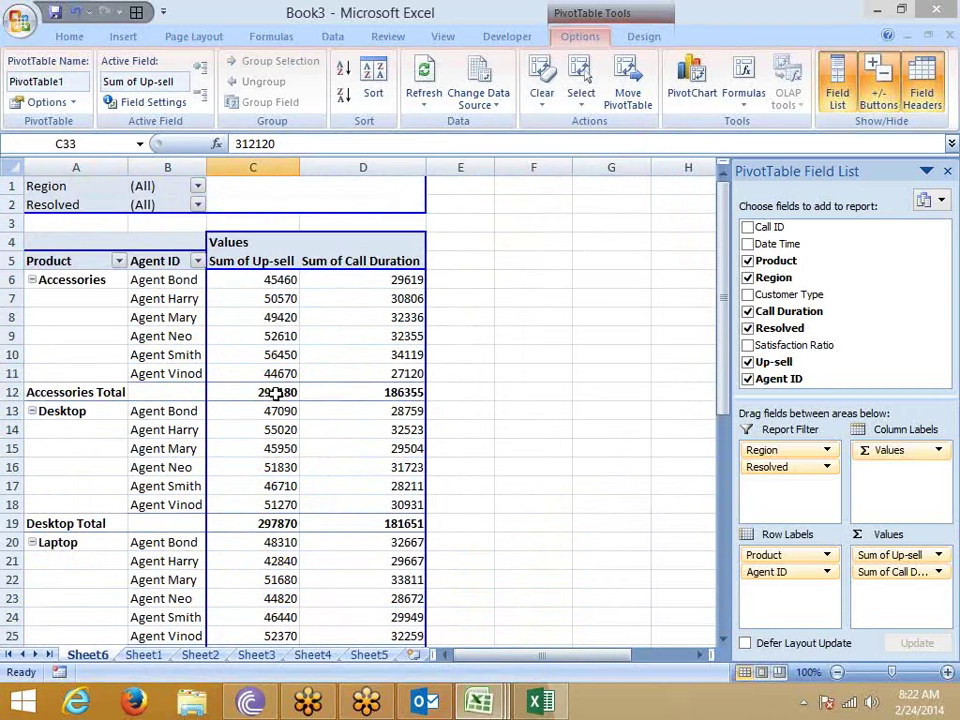
click(277, 392)
right_click(278, 392)
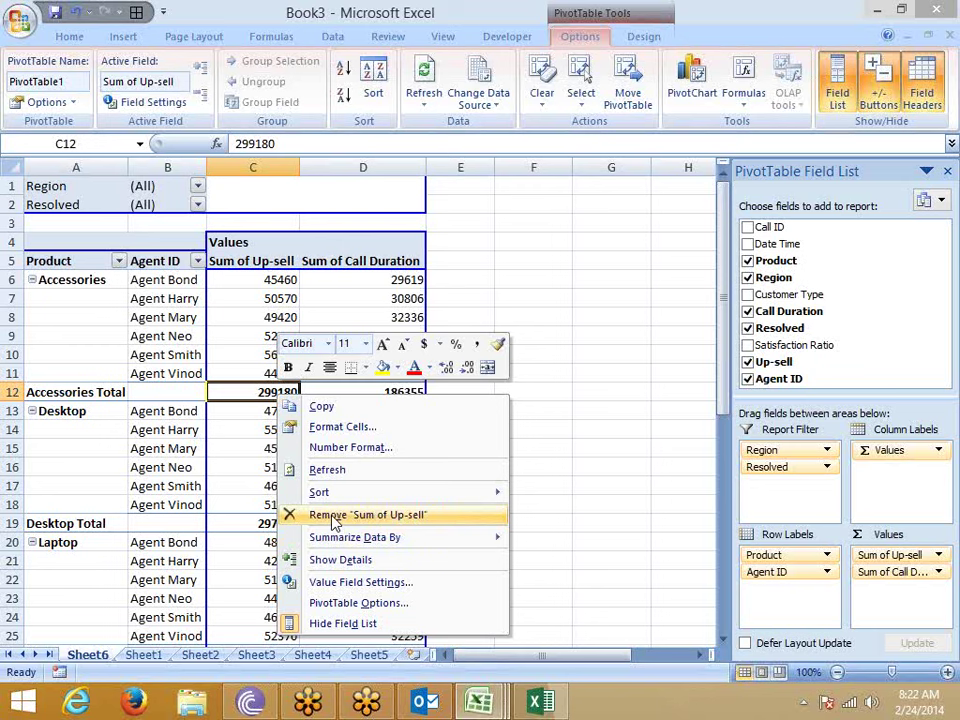
key(Escape)
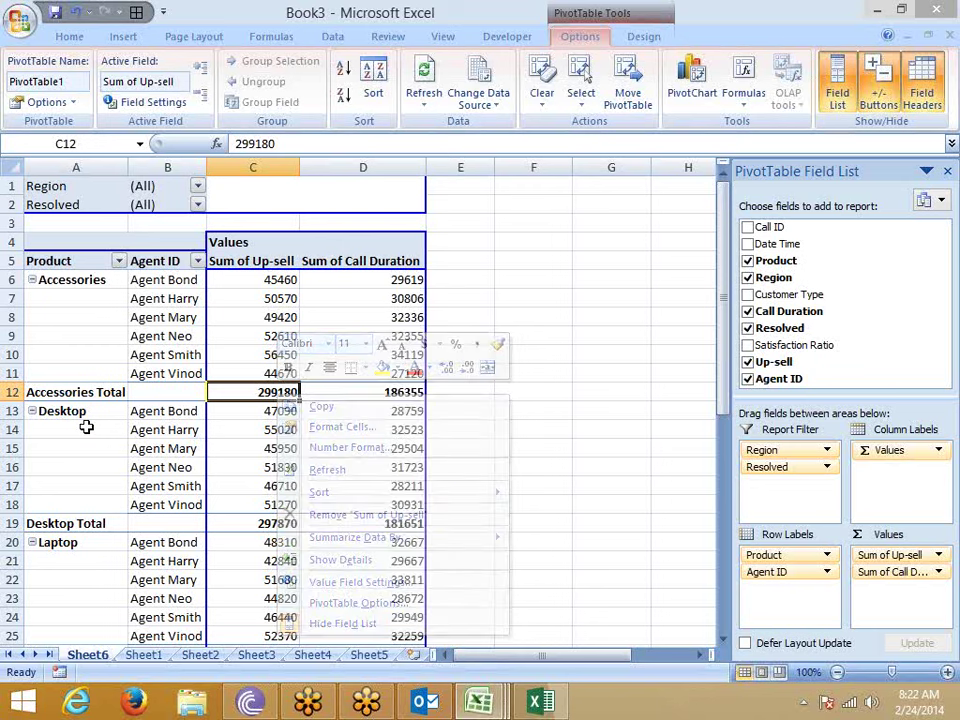
Turn off the Product subtotals in the pivot table
click(79, 392)
right_click(79, 392)
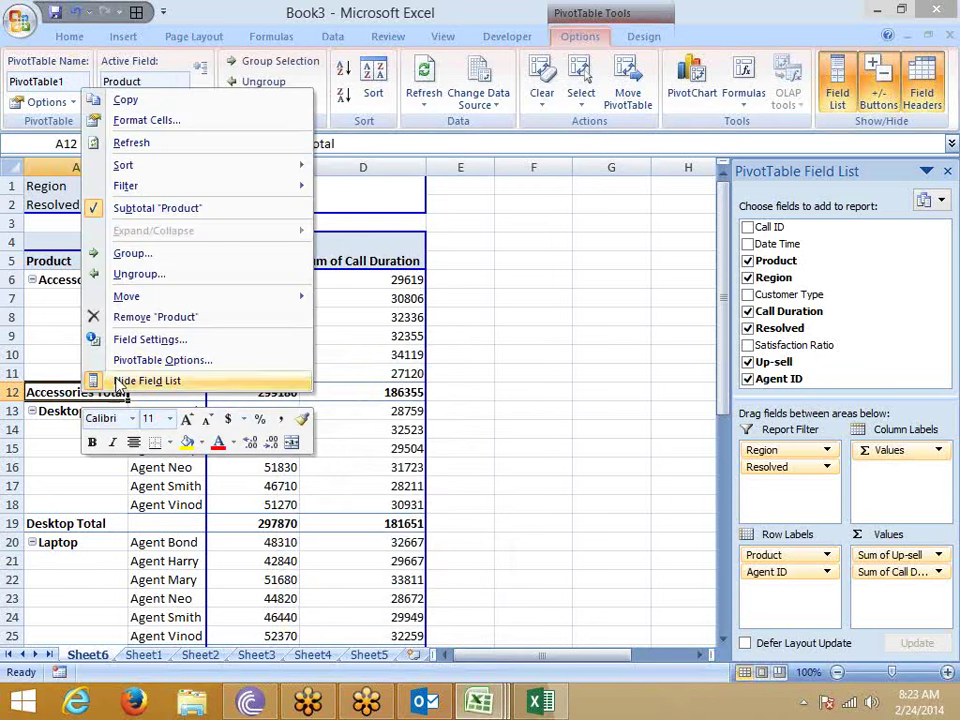
click(166, 220)
click(131, 344)
Try applying all borders to the pivot table rows in A6:D14
drag(72, 281, 373, 429)
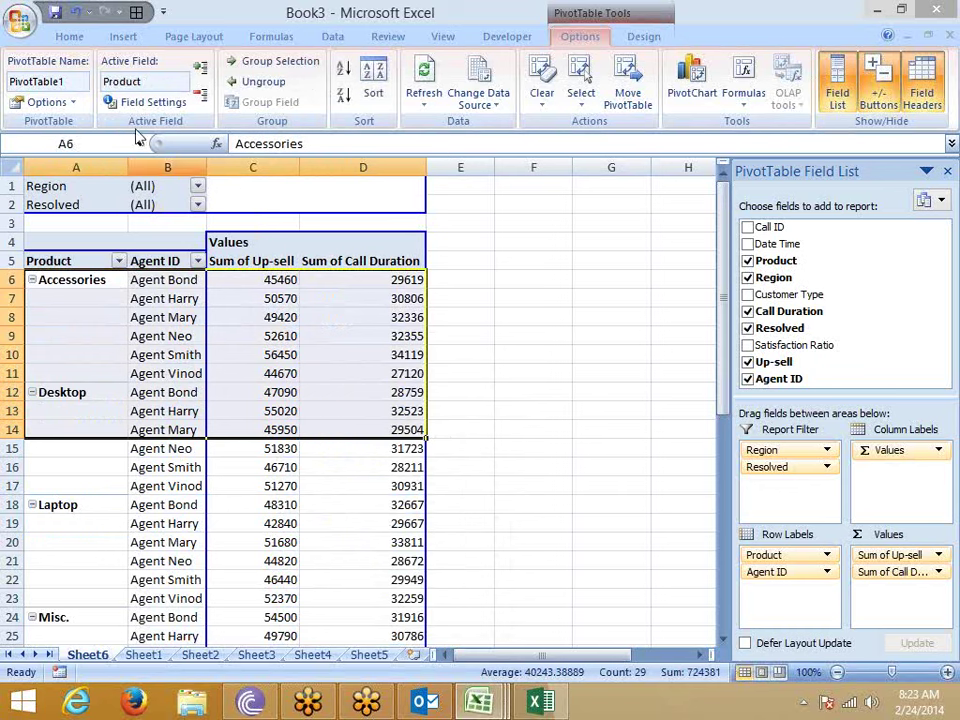
click(69, 38)
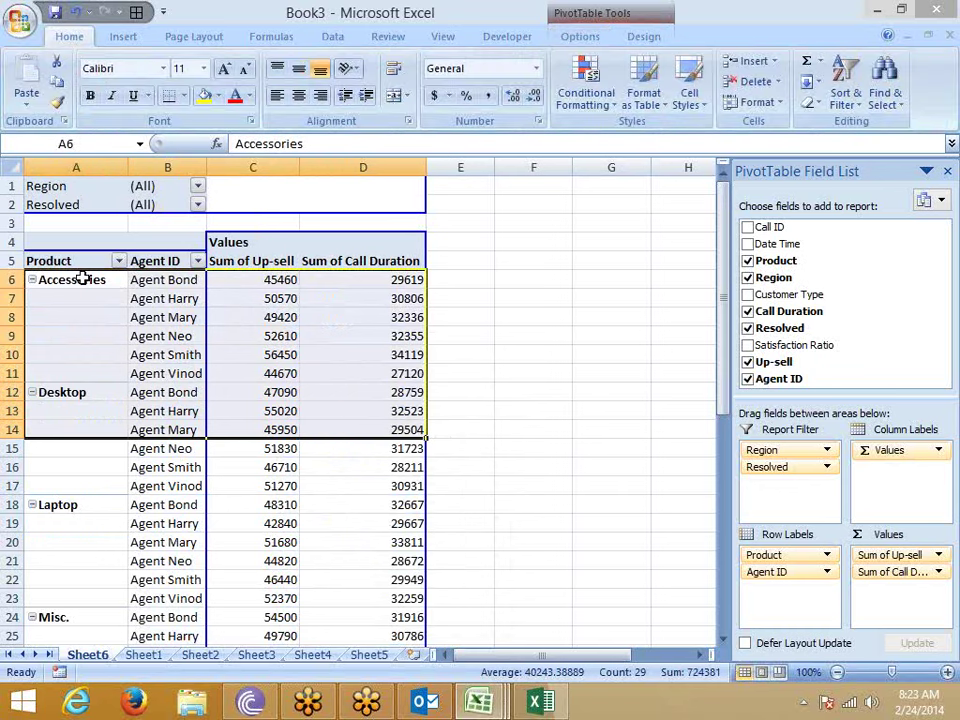
click(183, 95)
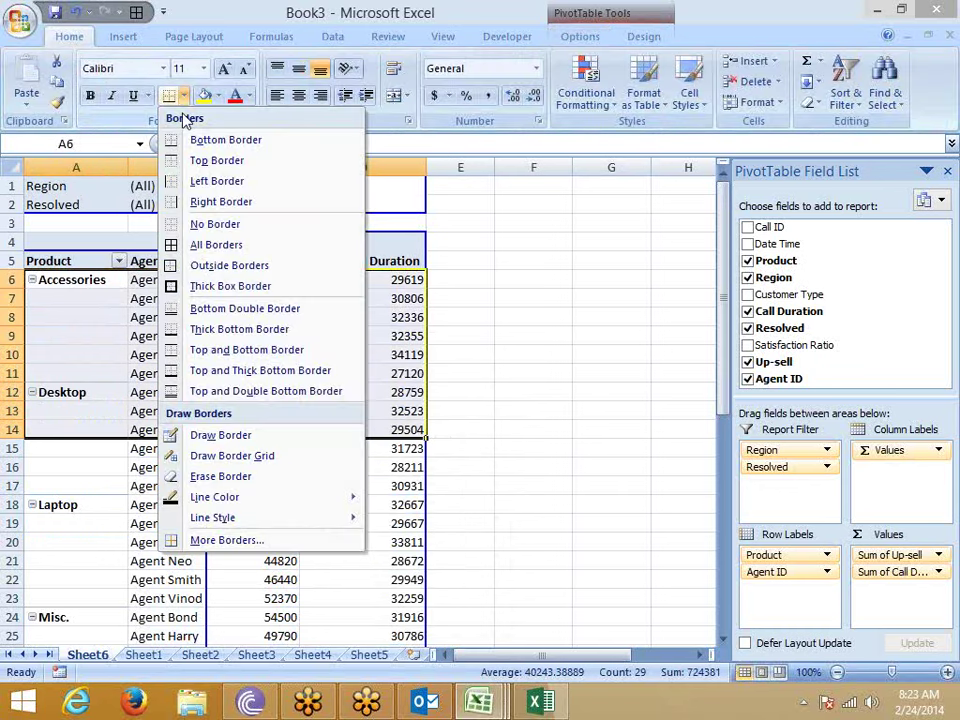
click(173, 244)
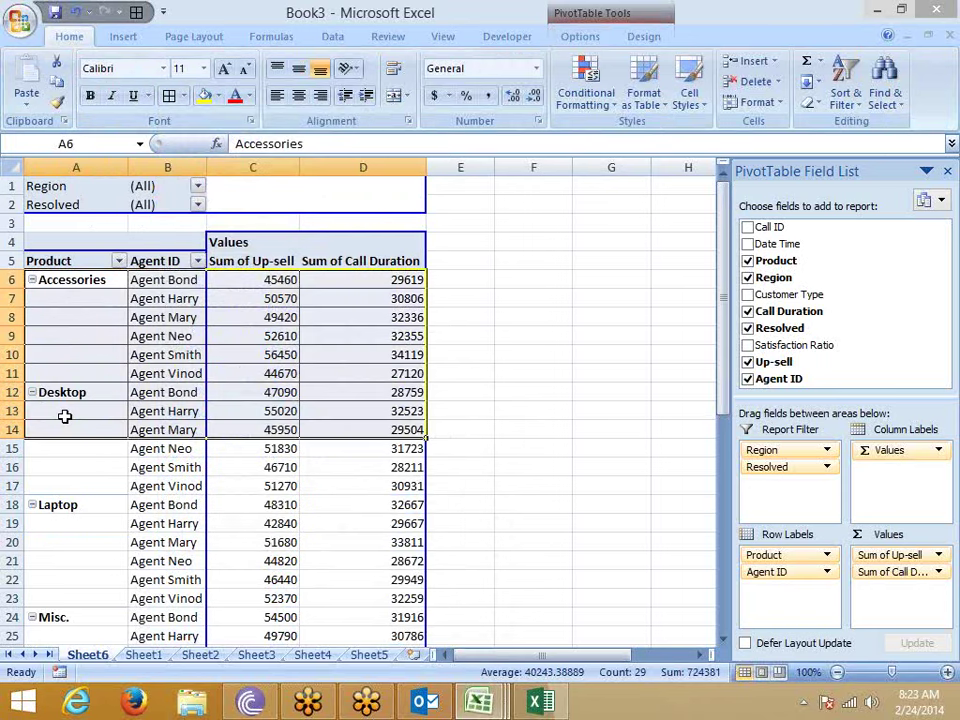
click(131, 374)
Try to merge and center cells A6:A11 beside the Accessories agents
drag(92, 281, 89, 375)
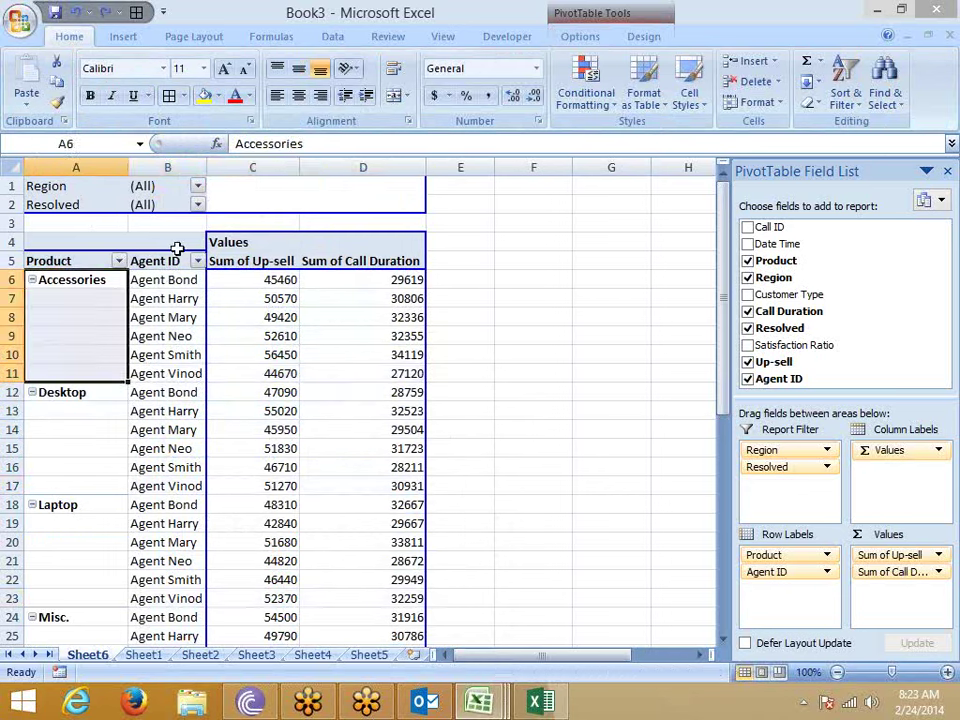
click(396, 98)
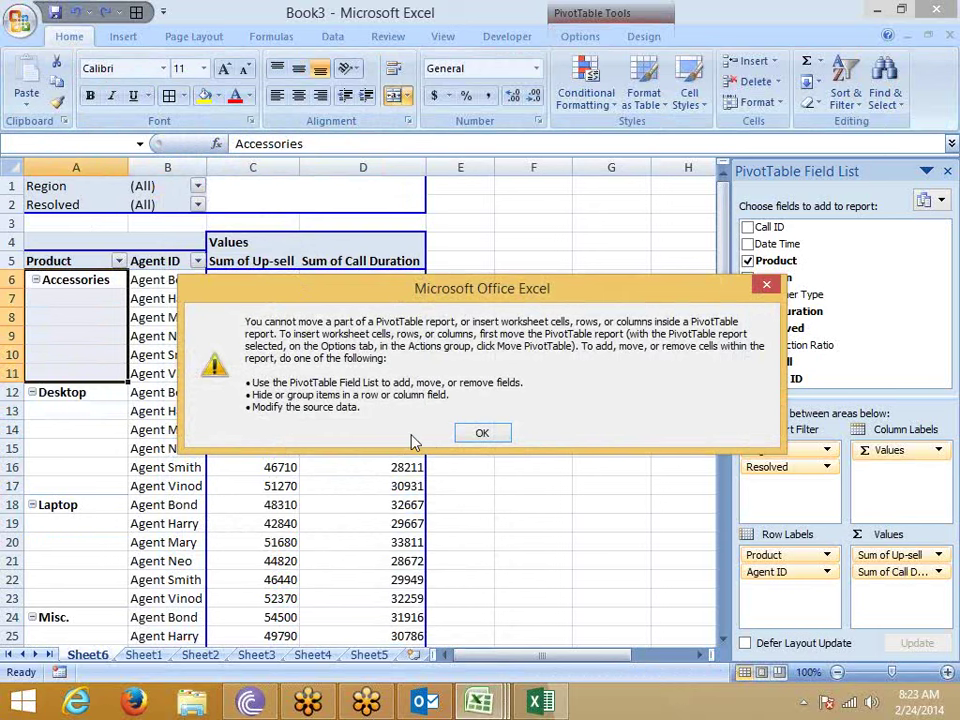
click(480, 434)
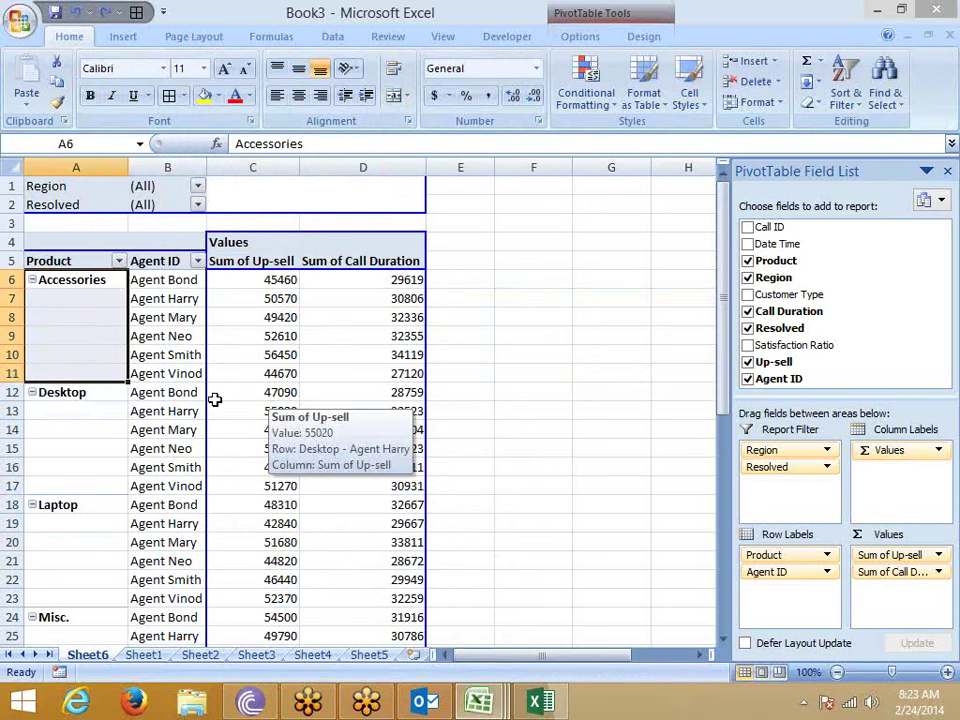
Enable merging and centering of cells with labels in the PivotTable layout options
click(165, 411)
click(80, 316)
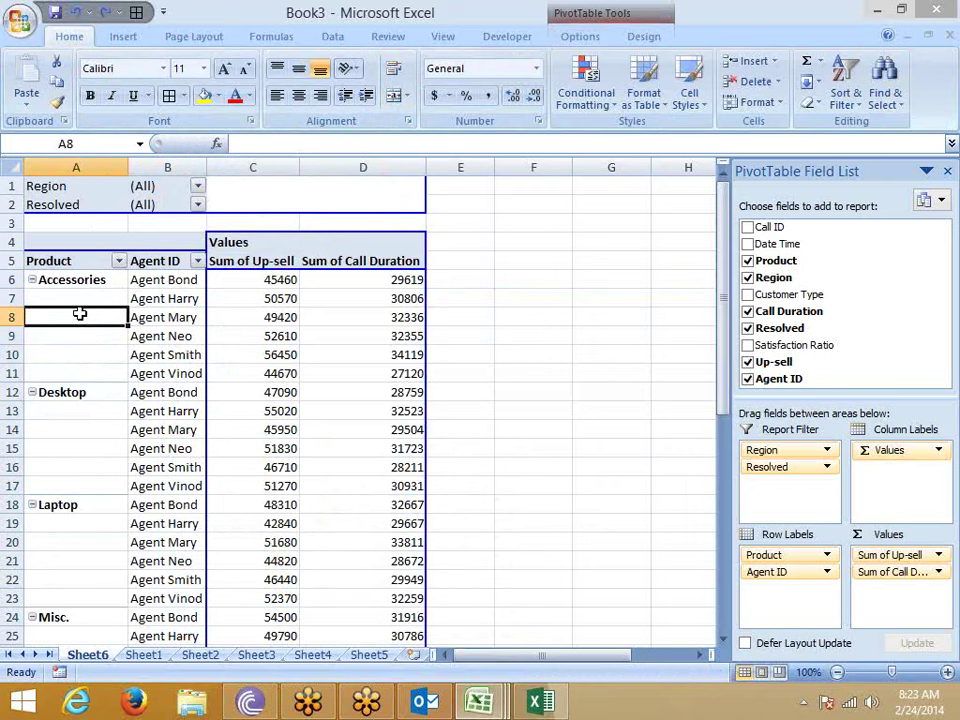
right_click(80, 316)
click(190, 588)
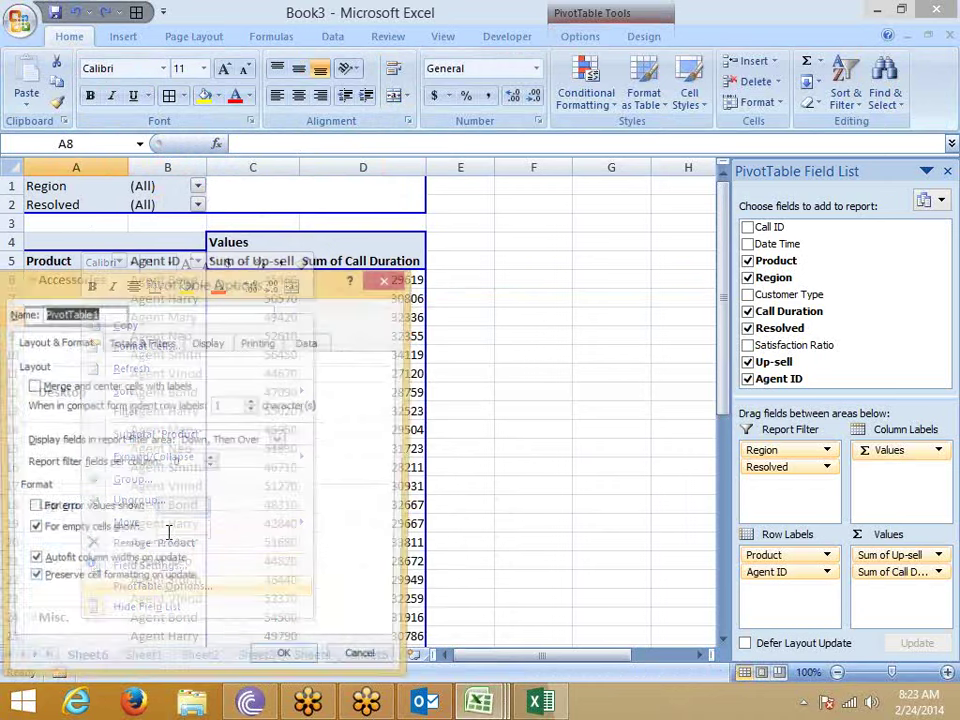
drag(139, 294, 376, 200)
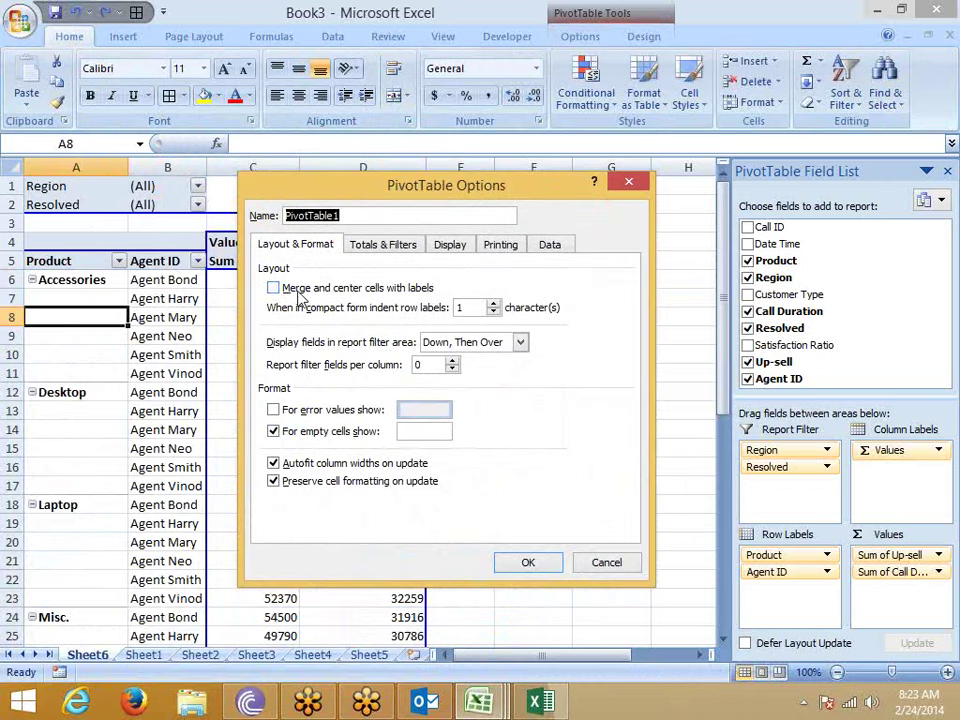
click(300, 289)
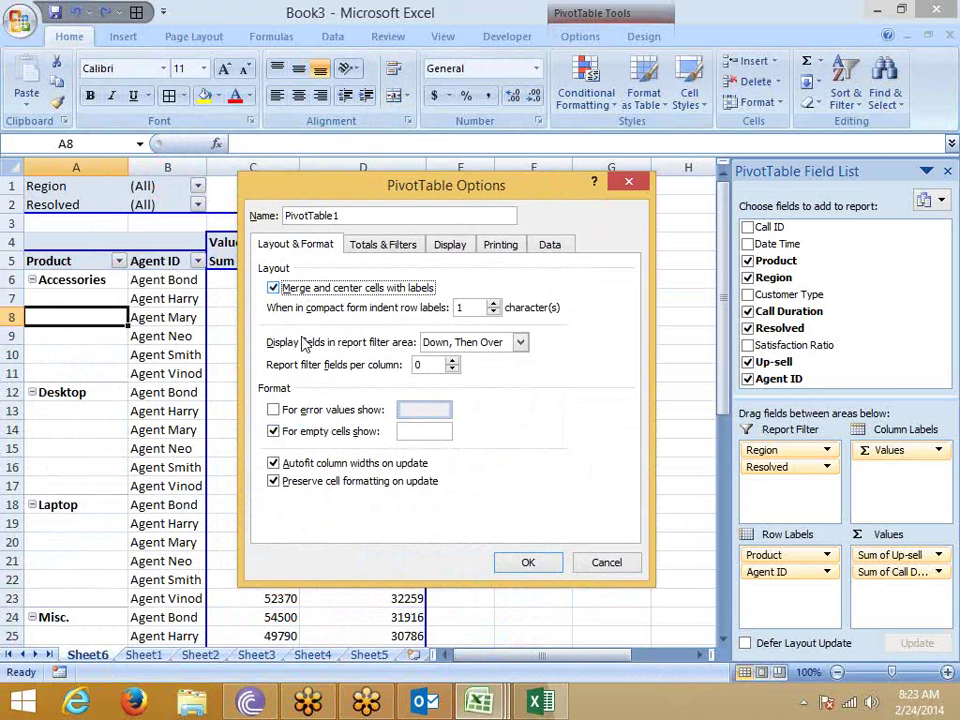
click(518, 572)
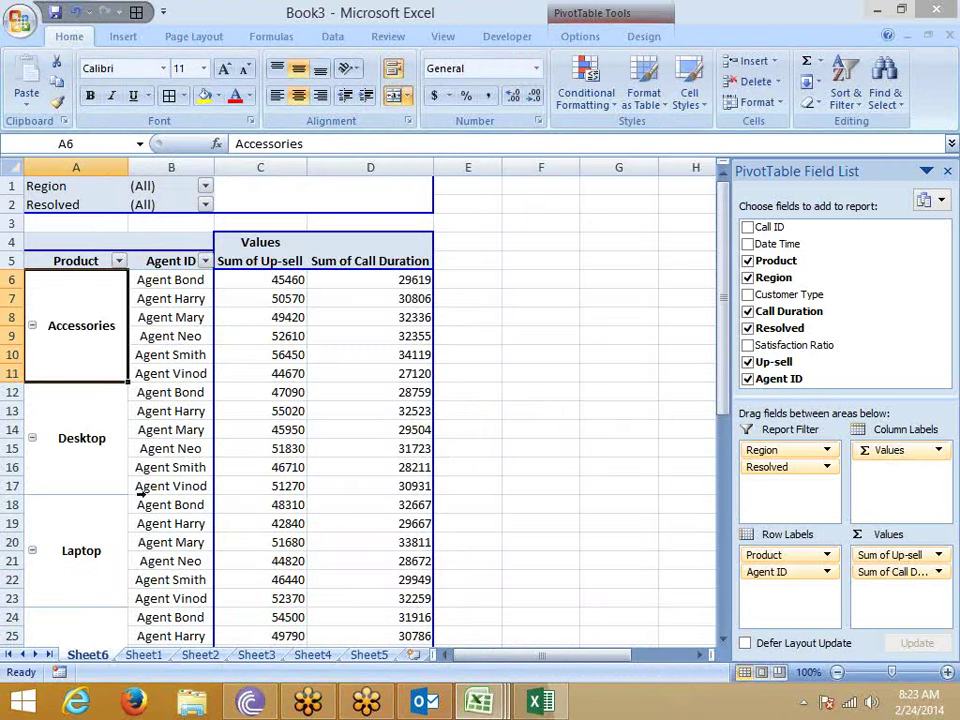
Inspect the merged product label cells, from Accessories down to Monitor
click(100, 433)
click(96, 546)
scroll(95, 560, down, 5)
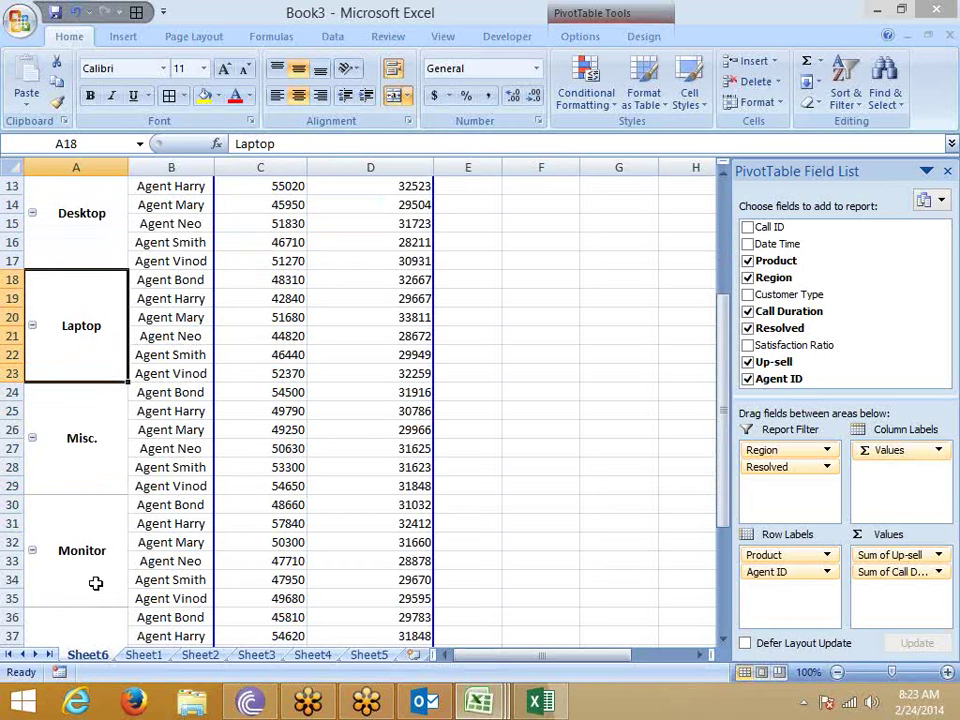
click(66, 563)
scroll(94, 555, up, 5)
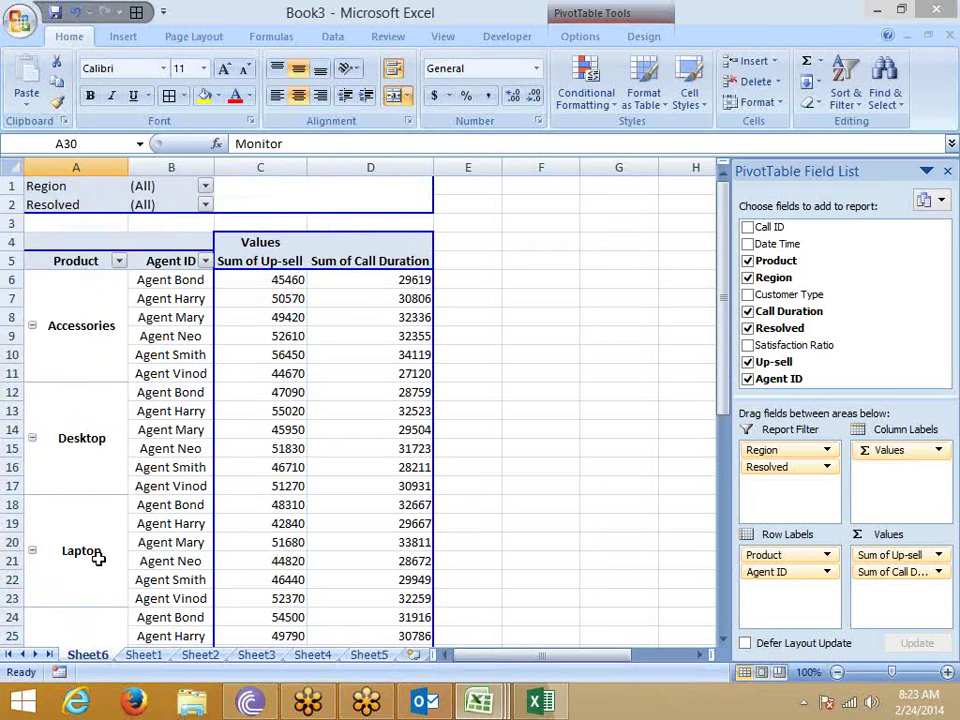
click(77, 371)
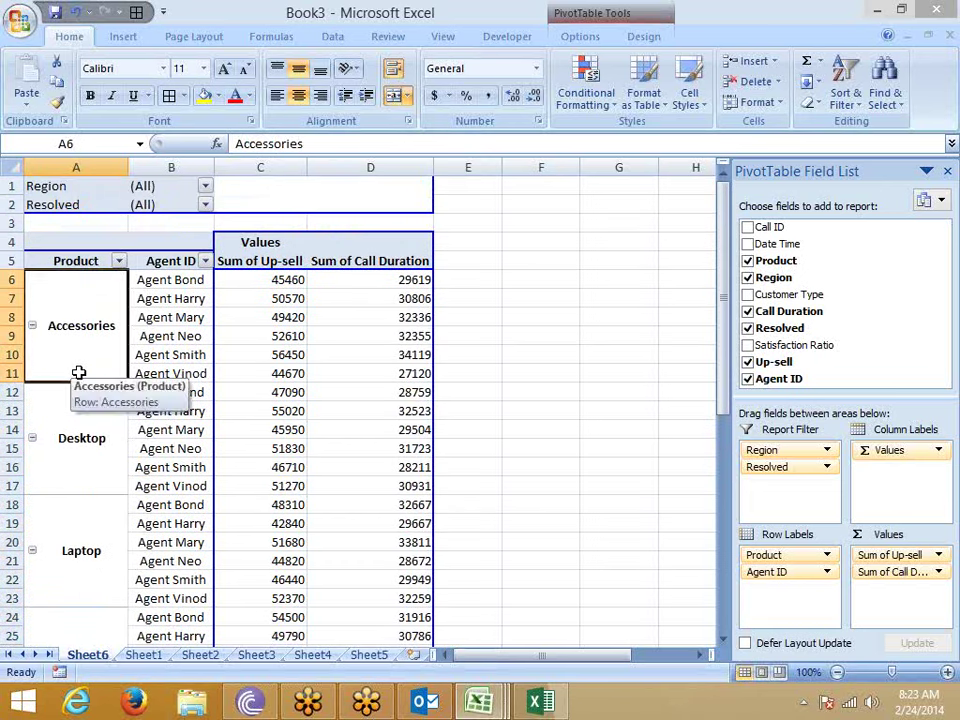
click(77, 424)
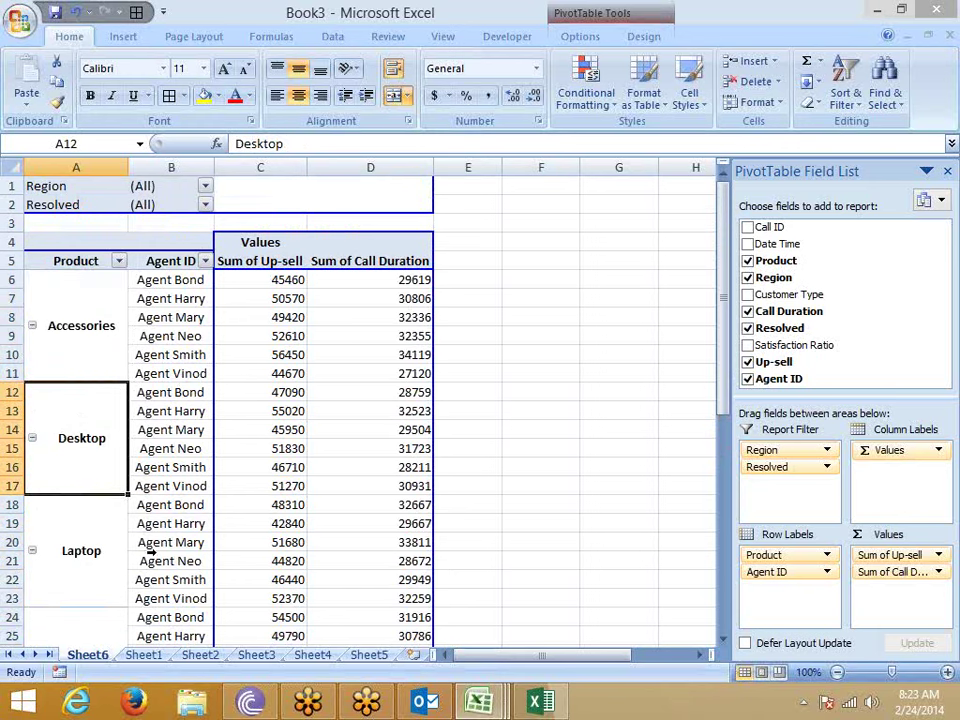
Examine the grand total and filter settings in the PivotTable options, then close them without changes
click(99, 333)
right_click(107, 338)
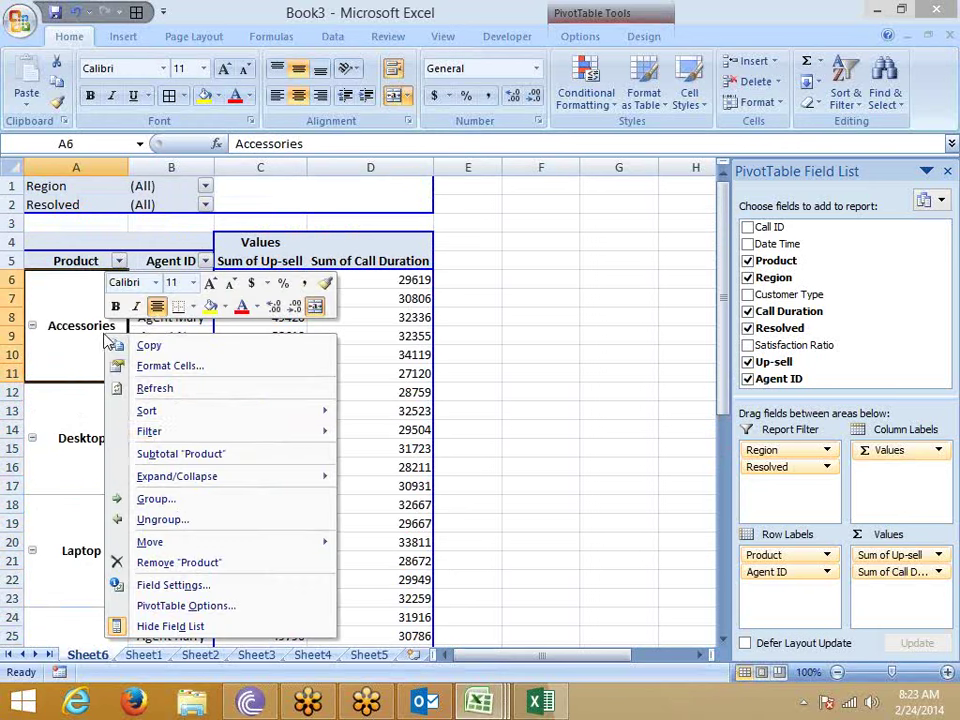
click(186, 605)
drag(172, 304, 371, 228)
click(338, 270)
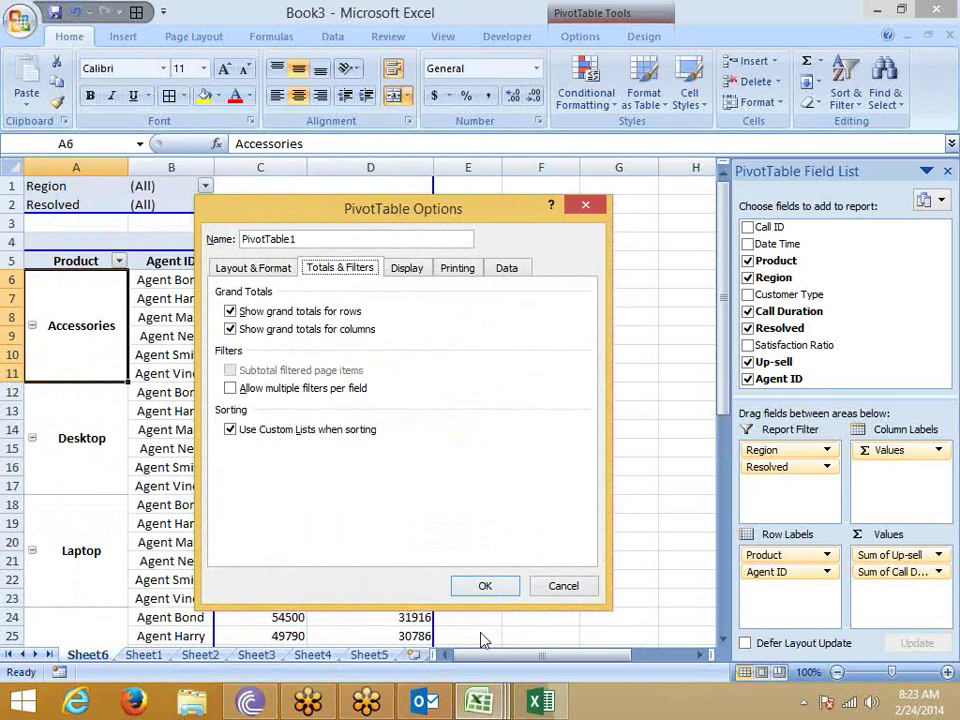
click(565, 588)
Check the Grand Total row at the end of the pivot table
click(404, 561)
scroll(404, 561, down, 10)
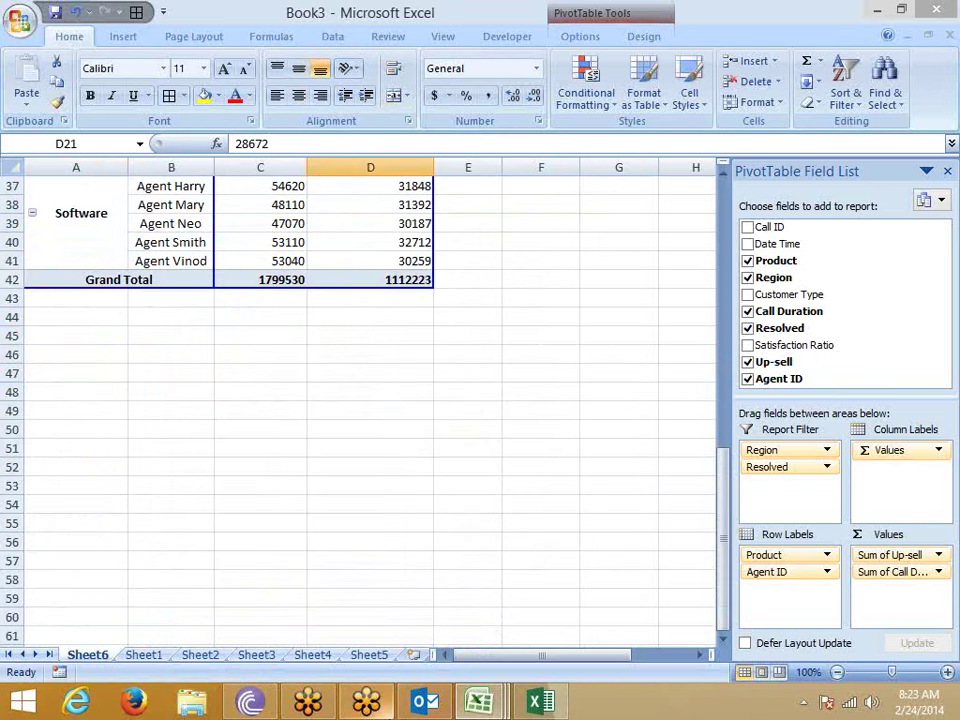
scroll(404, 561, up, 5)
mouse_move(370, 705)
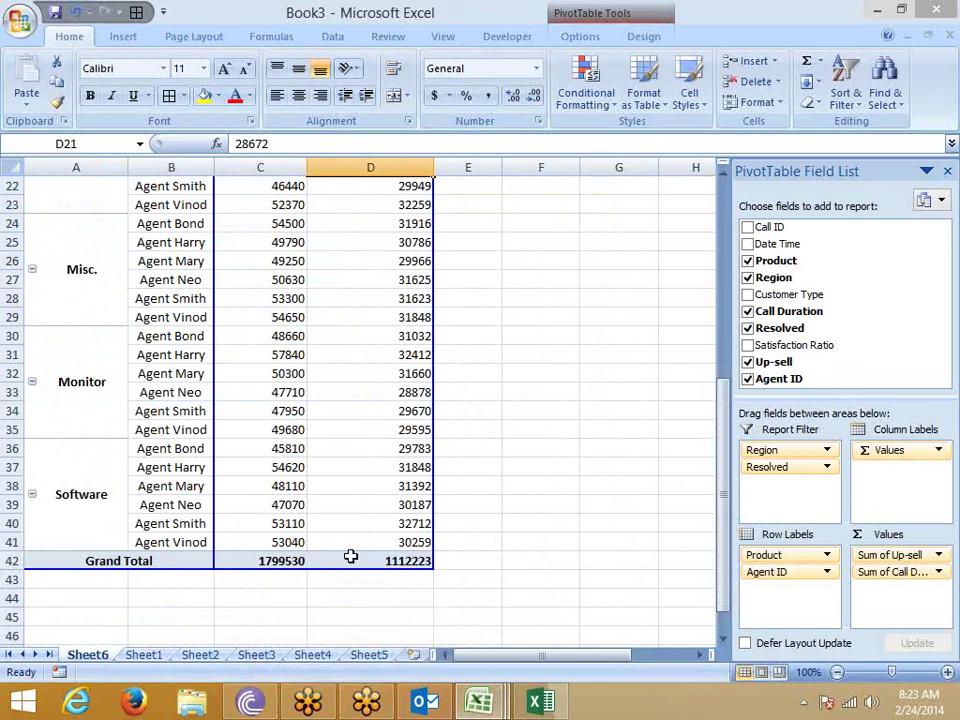
scroll(420, 558, up, 7)
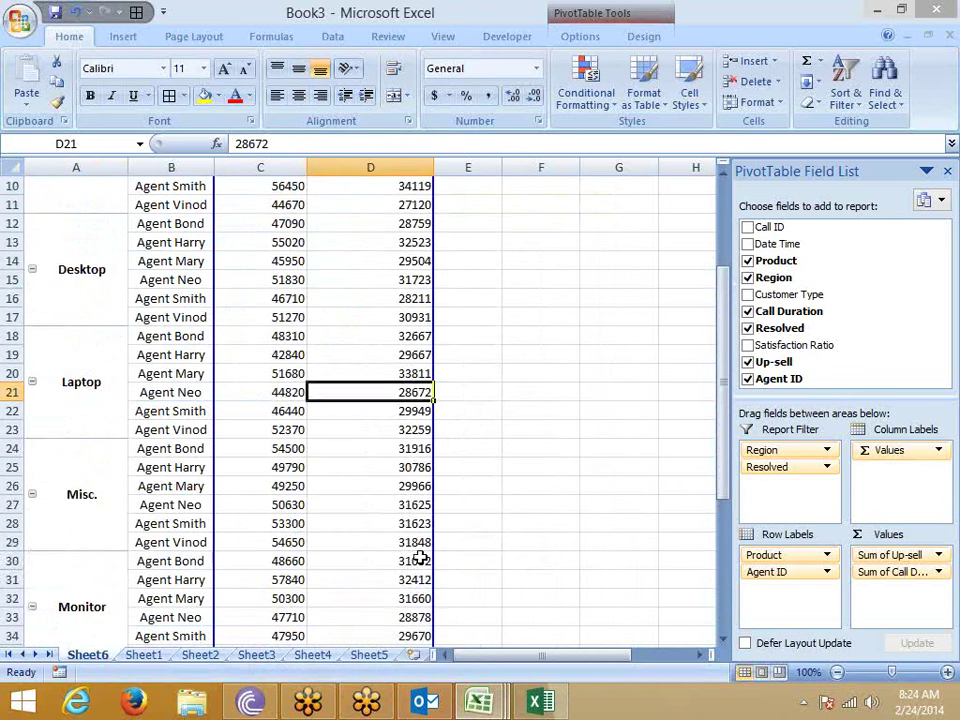
In the PivotTable options, toggle the grand totals for columns and for rows off and back on
right_click(186, 376)
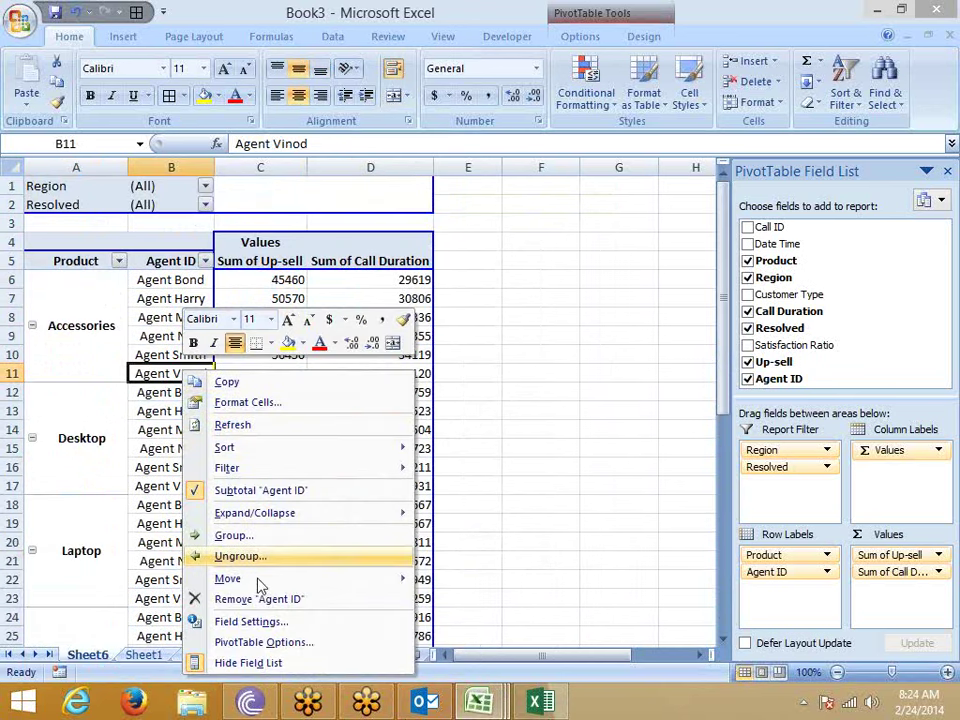
click(260, 643)
click(193, 342)
click(84, 404)
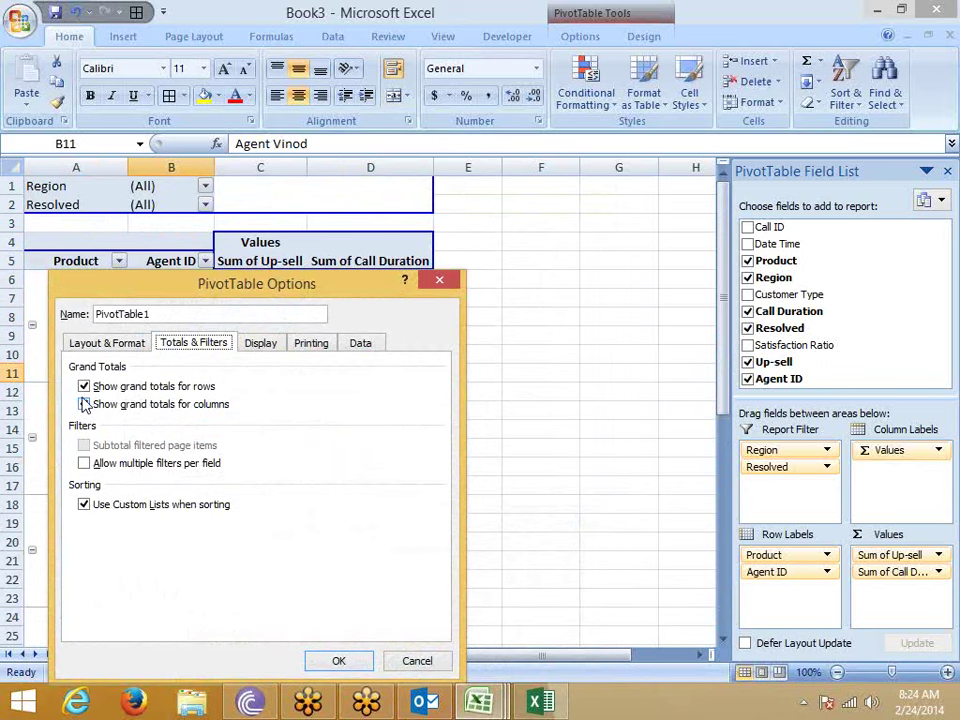
click(84, 404)
click(84, 387)
click(84, 387)
Review the PivotTable display options and close them without changes
click(258, 343)
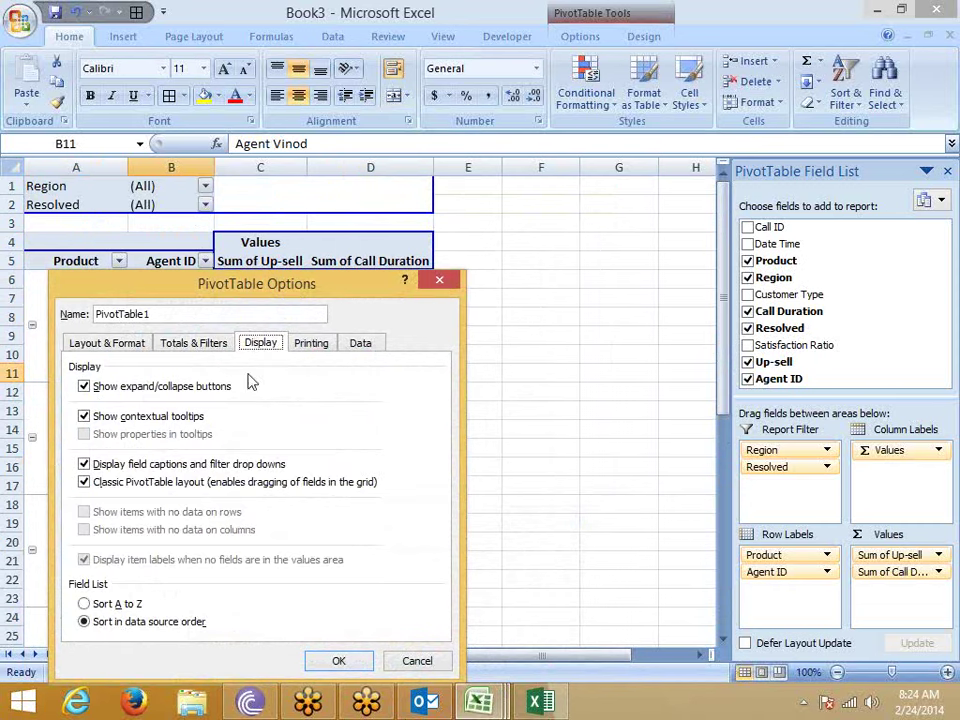
drag(224, 298, 450, 233)
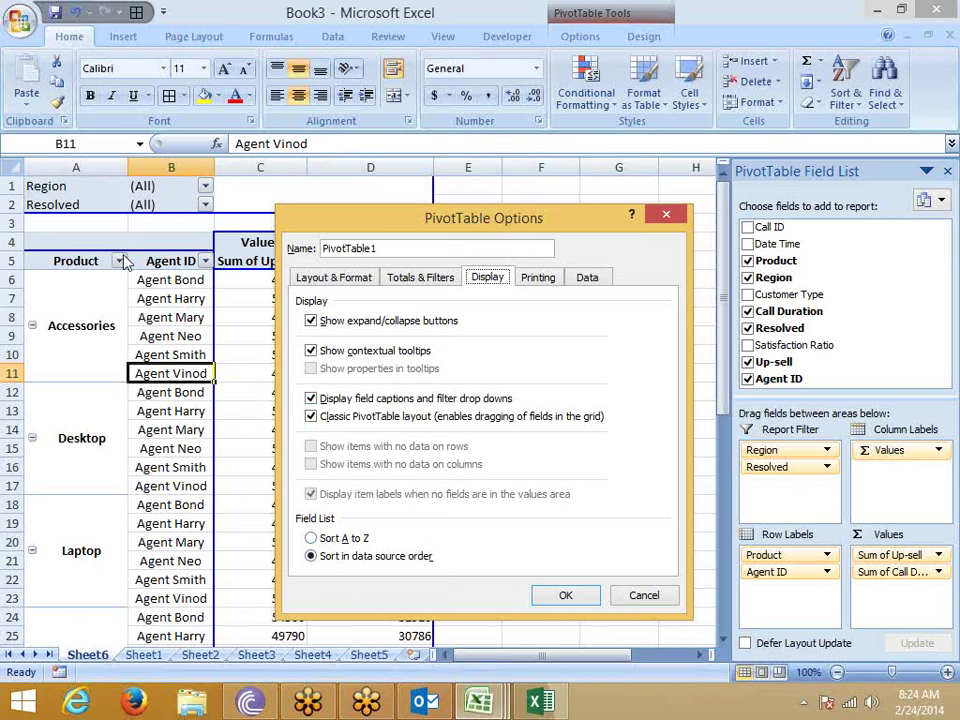
click(656, 594)
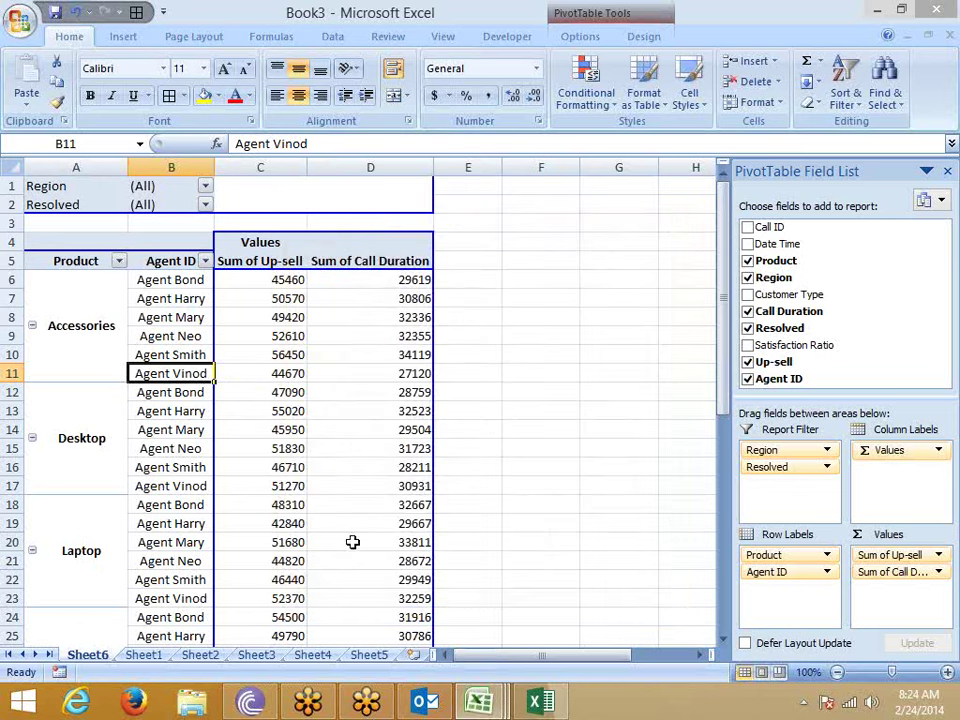
Look at the sort choices offered for the Sum of Call Duration values and for the Agent ID labels
click(293, 485)
right_click(408, 281)
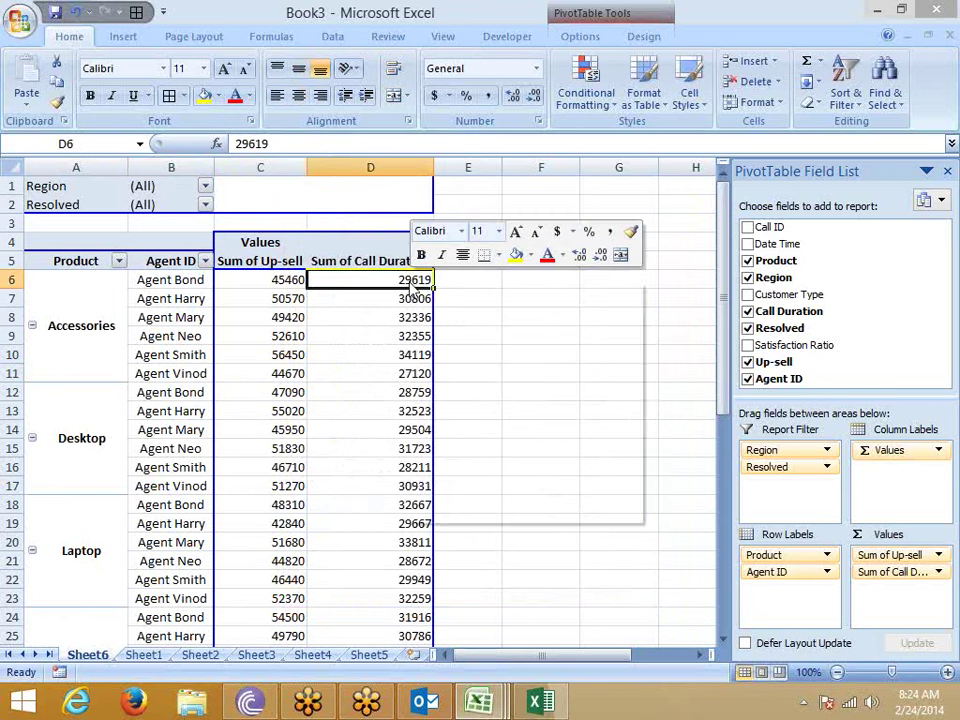
mouse_move(454, 380)
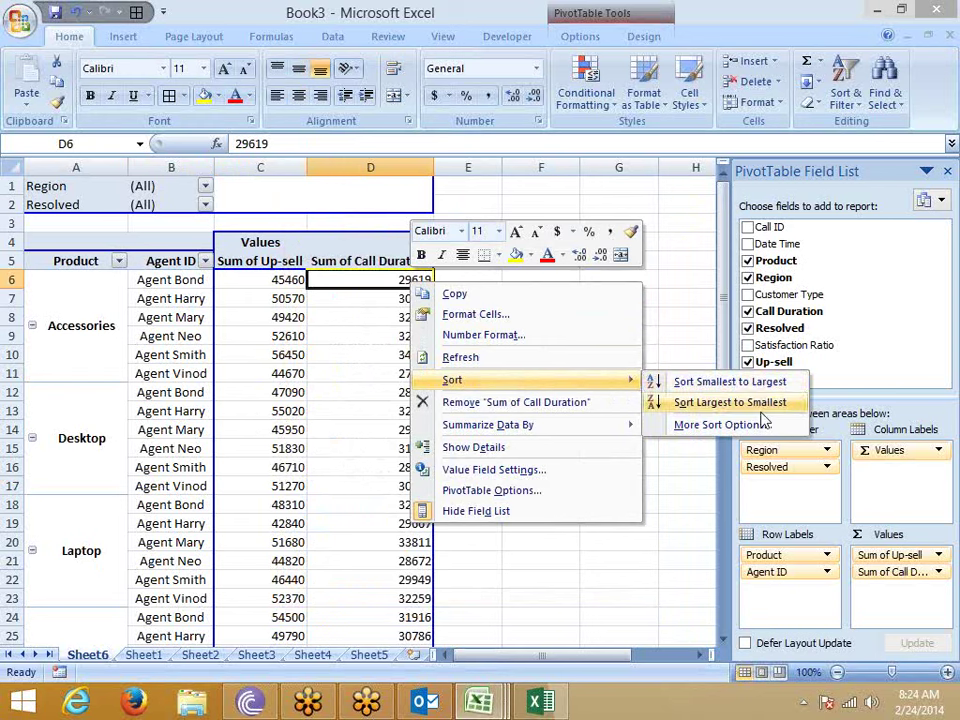
click(180, 300)
click(170, 298)
right_click(170, 298)
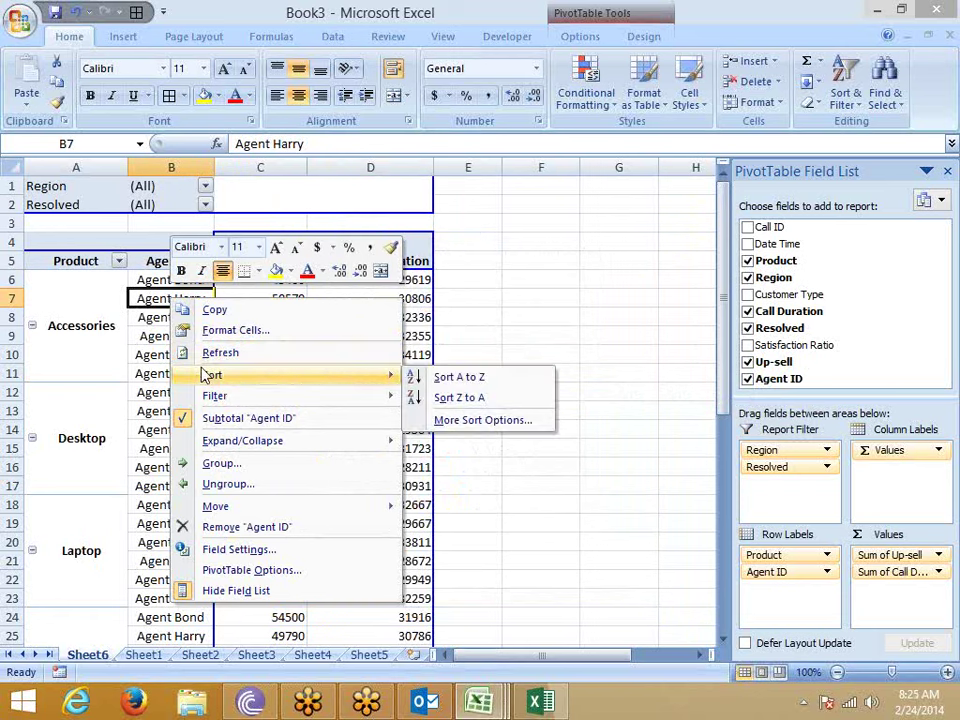
key(Escape)
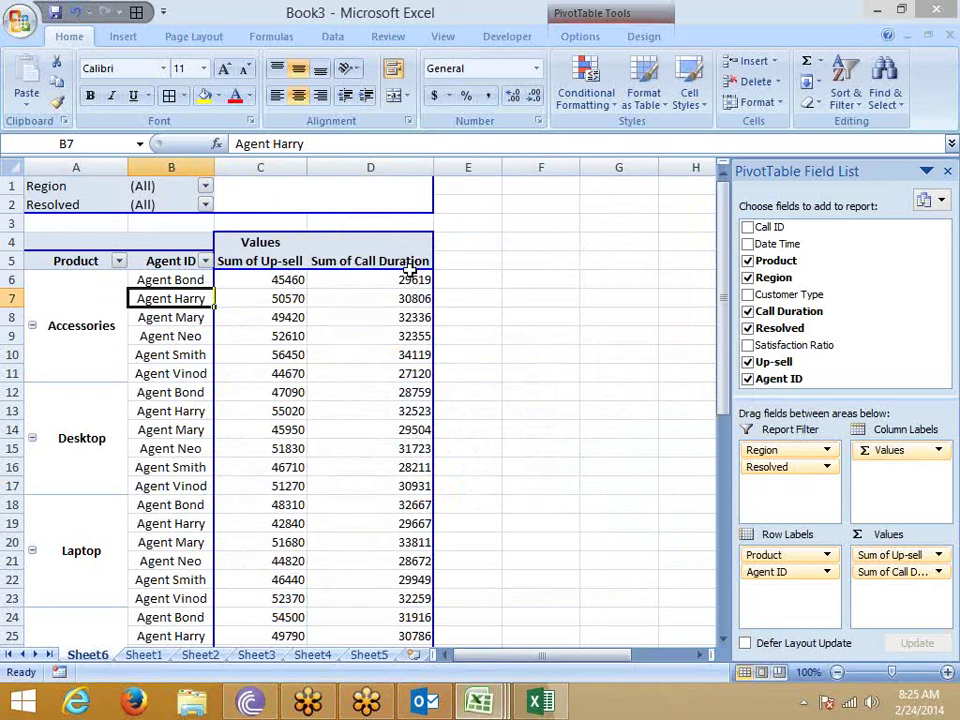
Look at the additional sort options for the Sum of Call Duration values and close them without changes
click(409, 280)
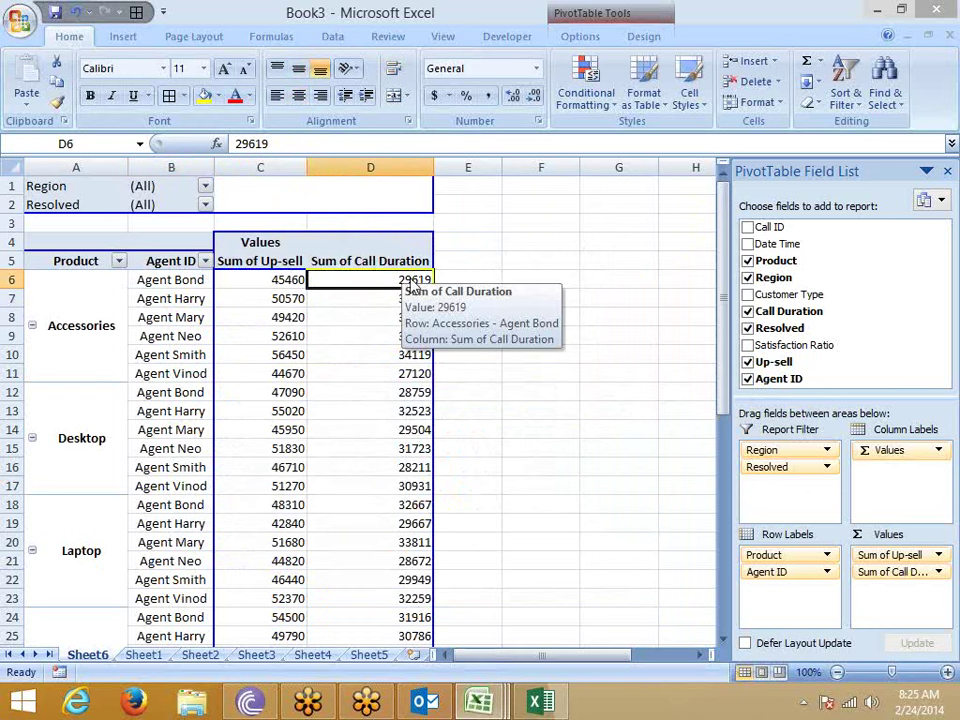
right_click(410, 280)
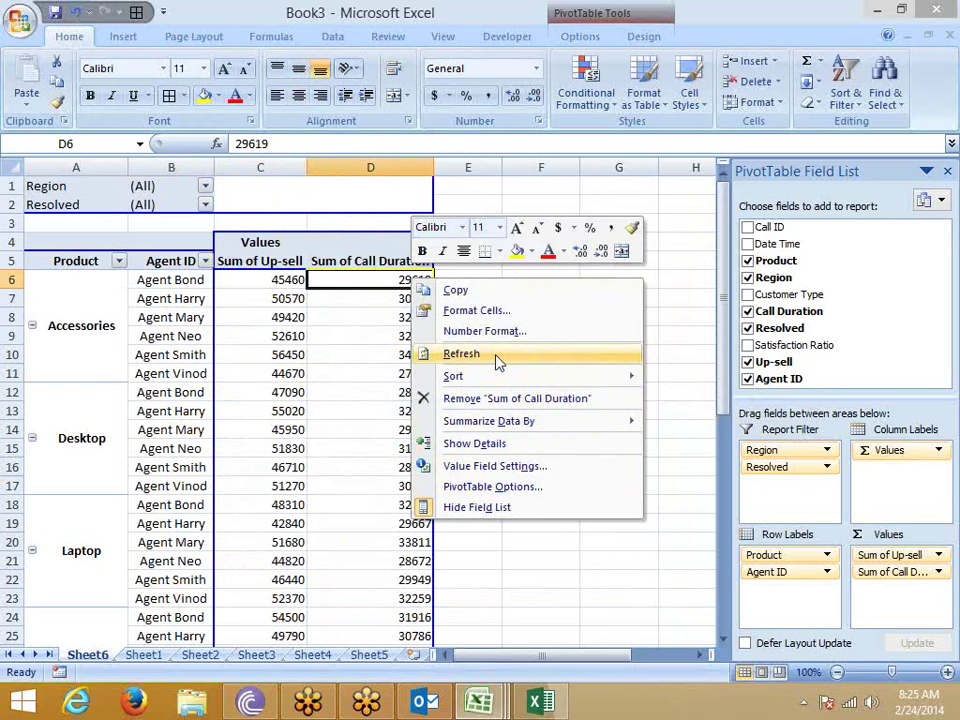
mouse_move(523, 381)
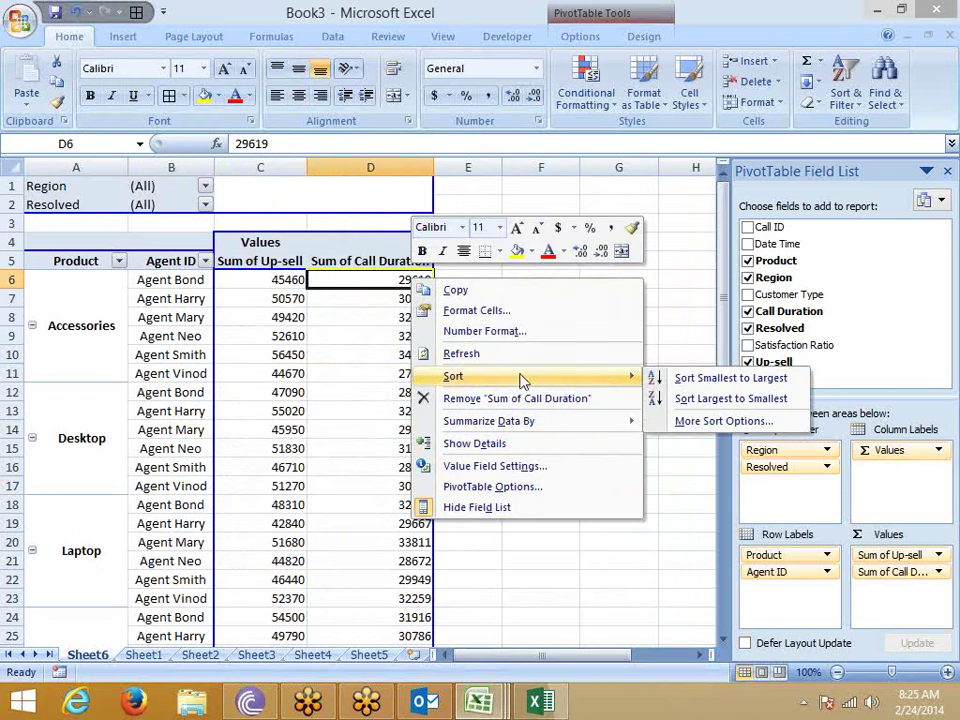
click(720, 424)
drag(672, 322, 418, 220)
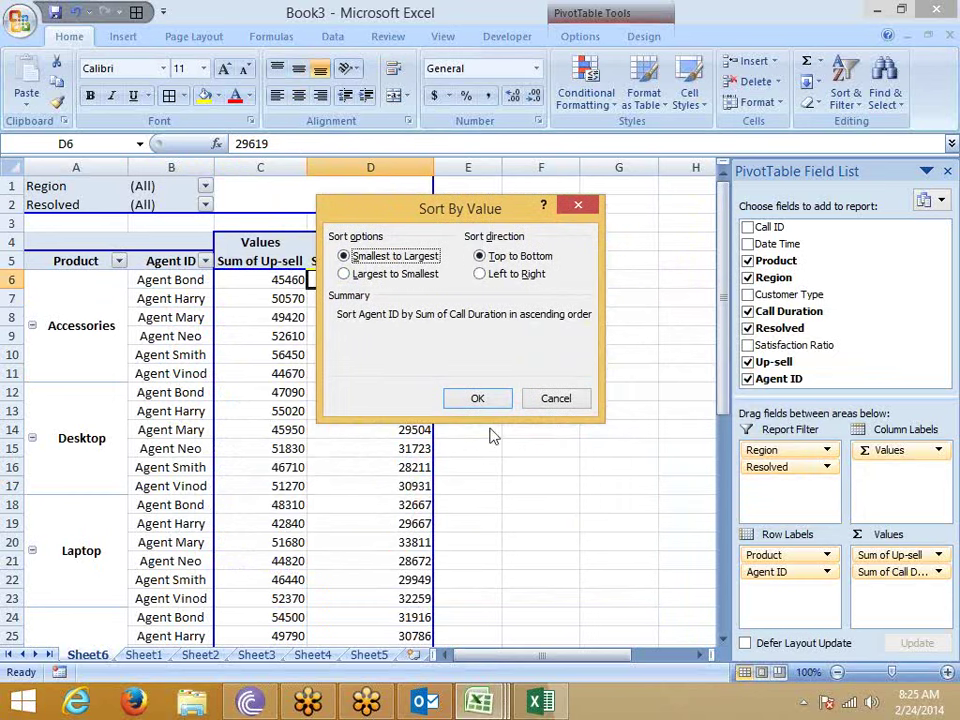
click(558, 400)
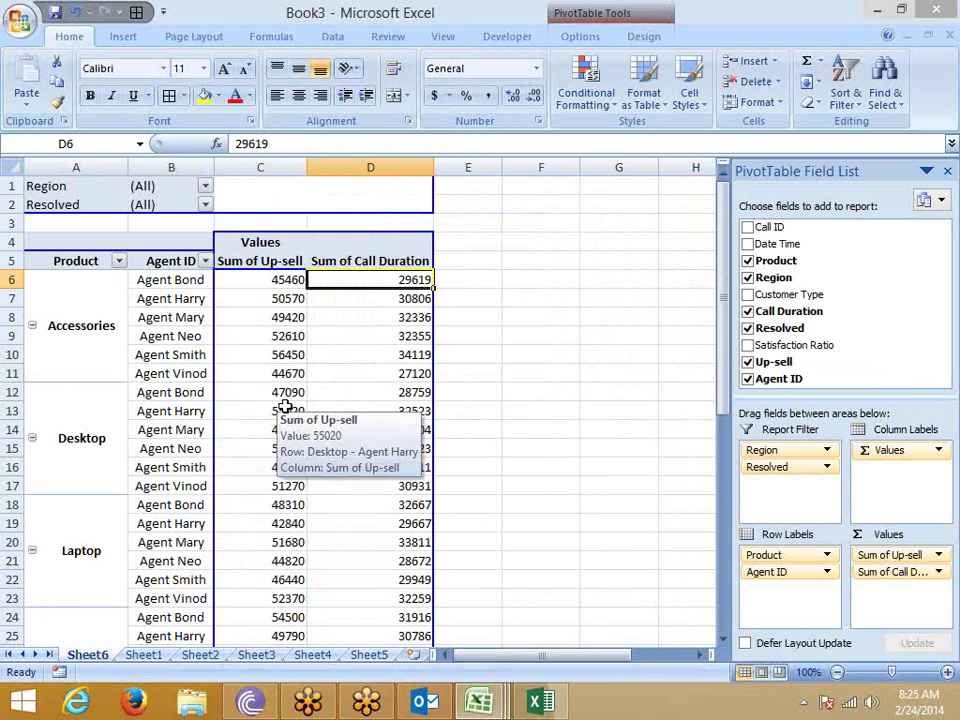
Look over the Agent ID labels and the commands offered for the Desktop product label
click(252, 296)
click(188, 285)
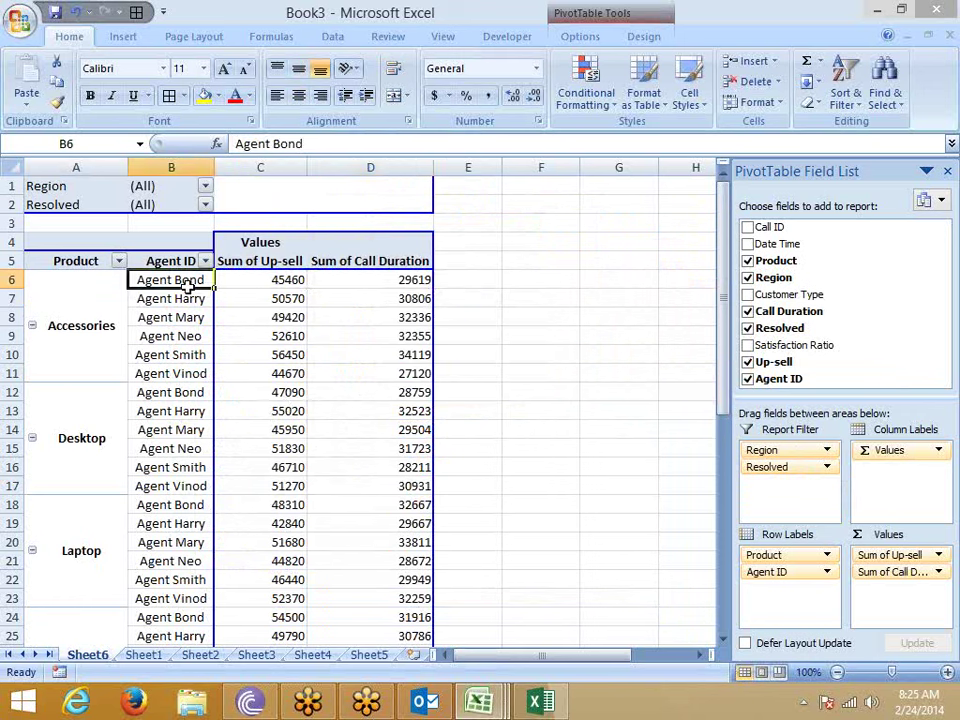
scroll(193, 289, down, 1)
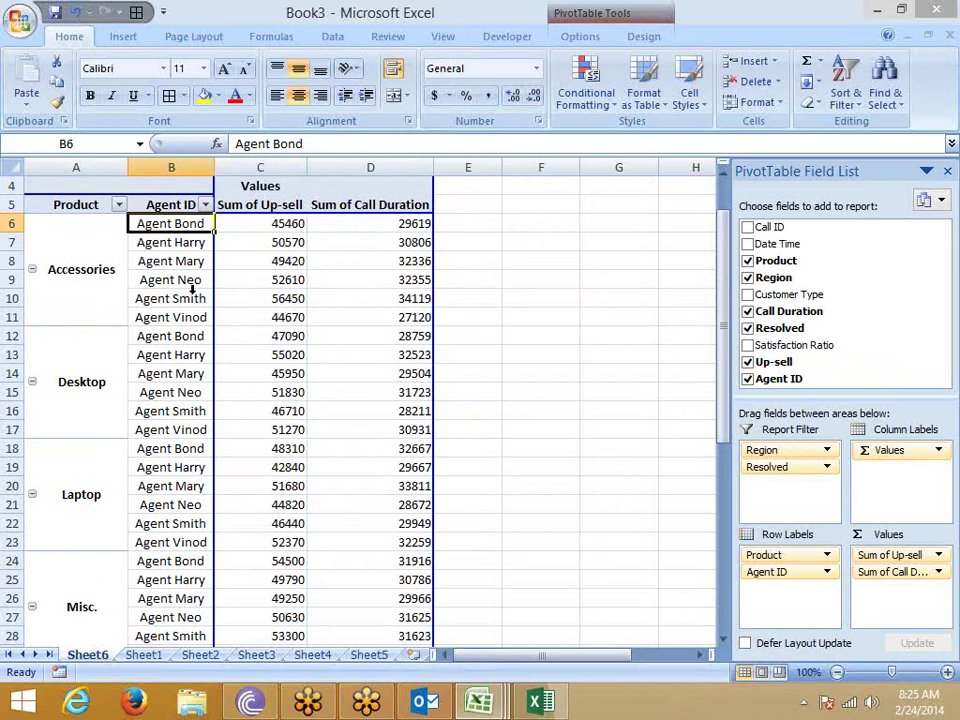
scroll(193, 289, up, 1)
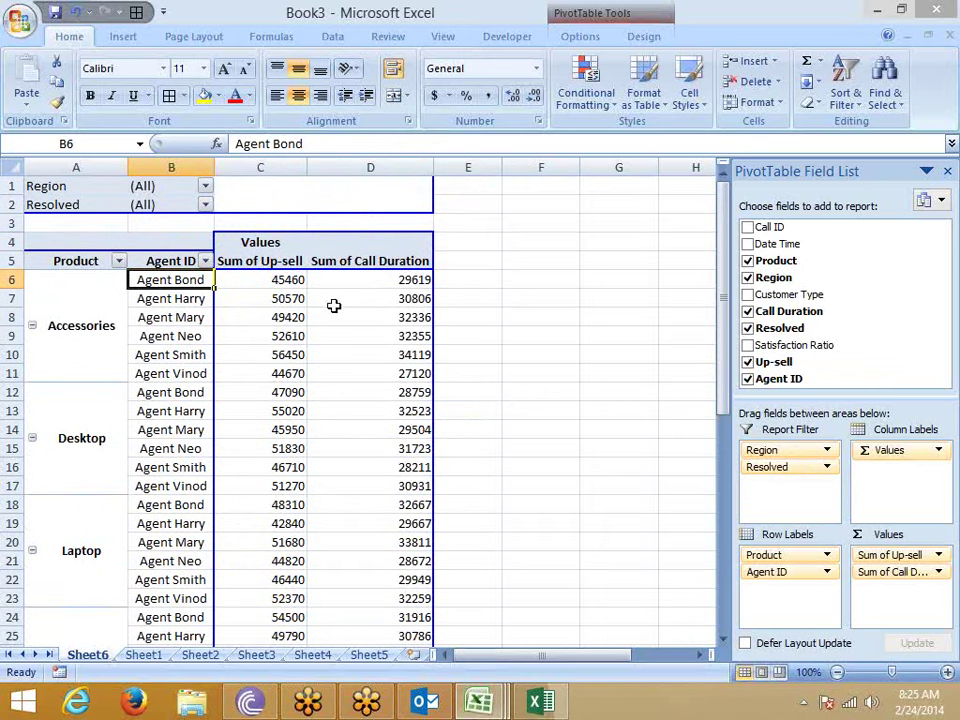
right_click(100, 404)
mouse_move(173, 304)
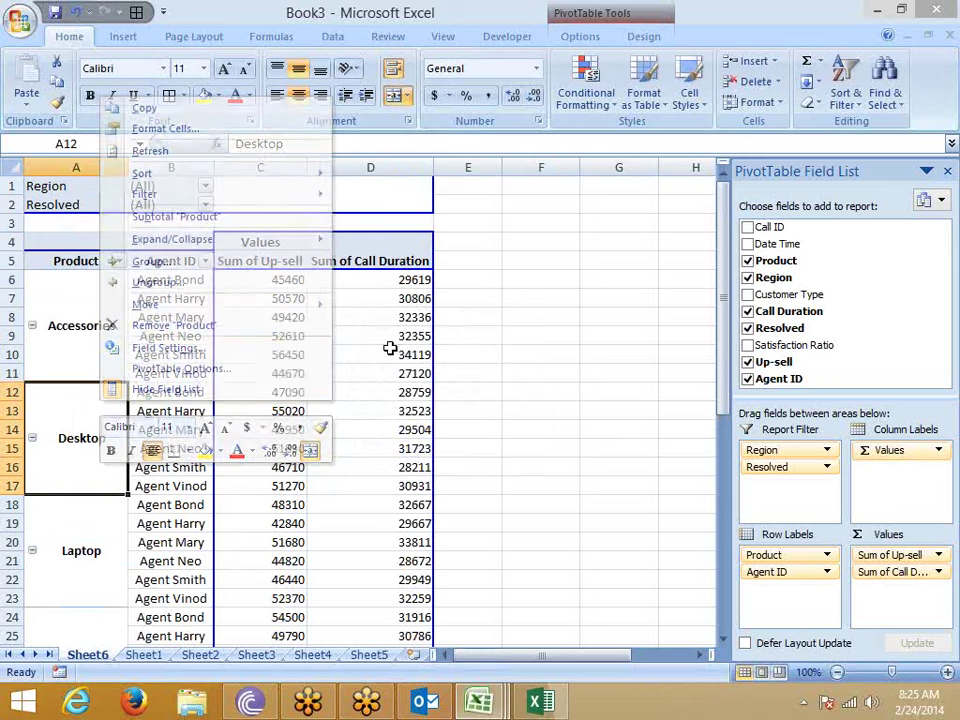
click(196, 289)
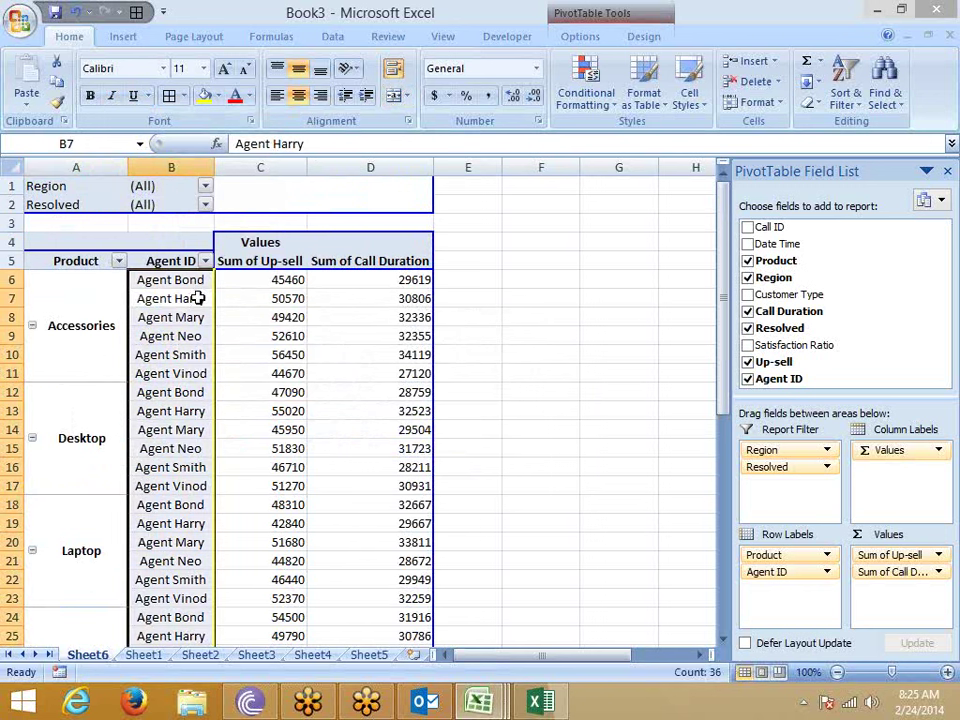
key(Return)
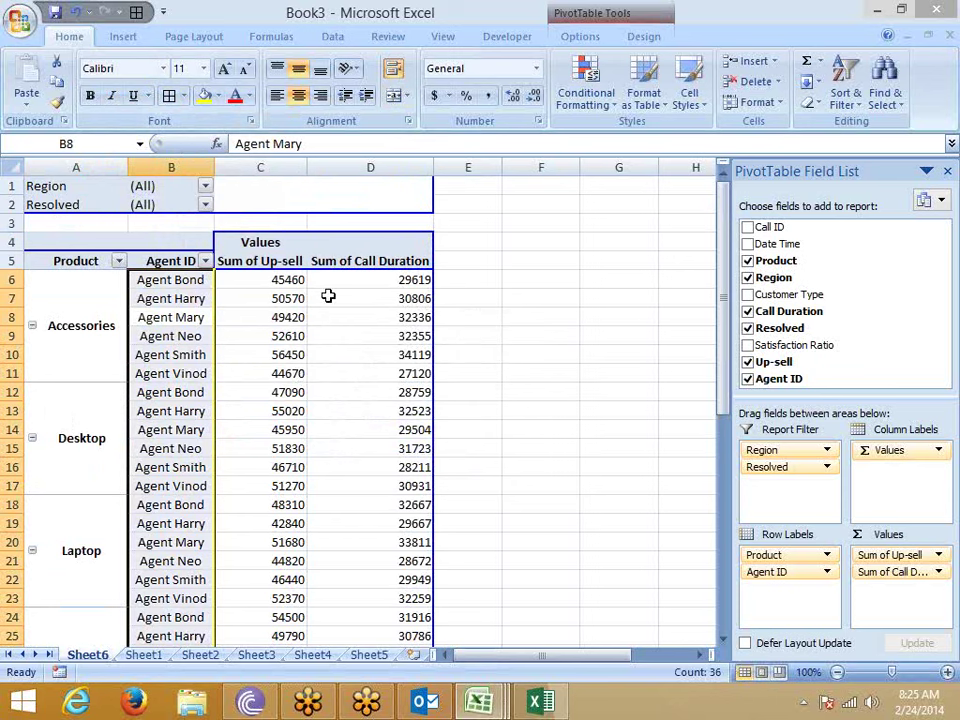
mouse_move(332, 293)
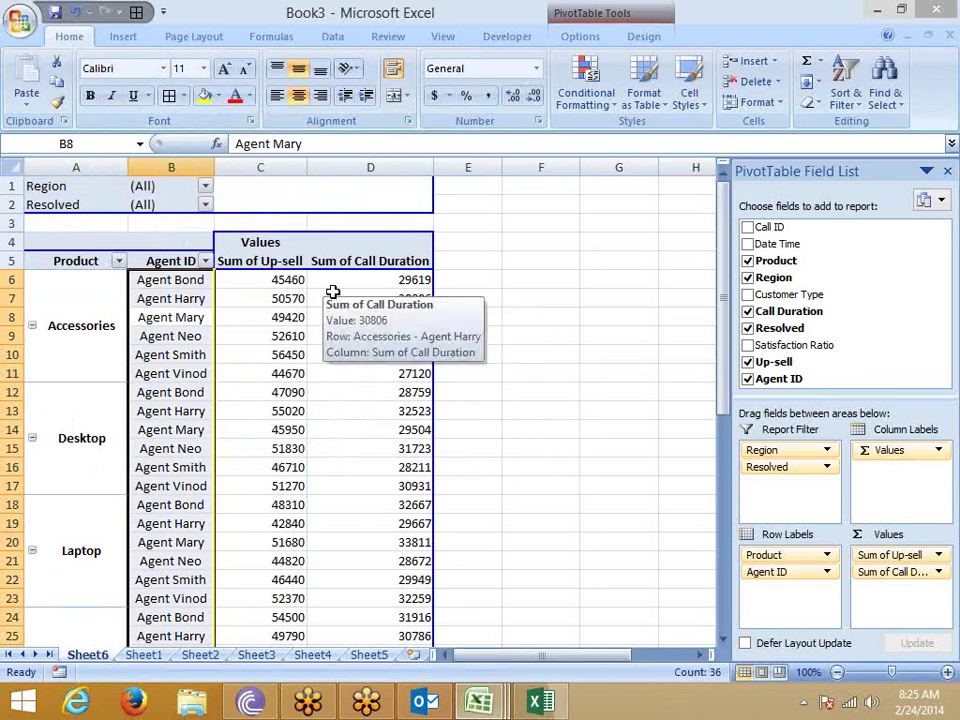
Select the Grand Total row at the end of the pivot table to review it
scroll(328, 375, down, 7)
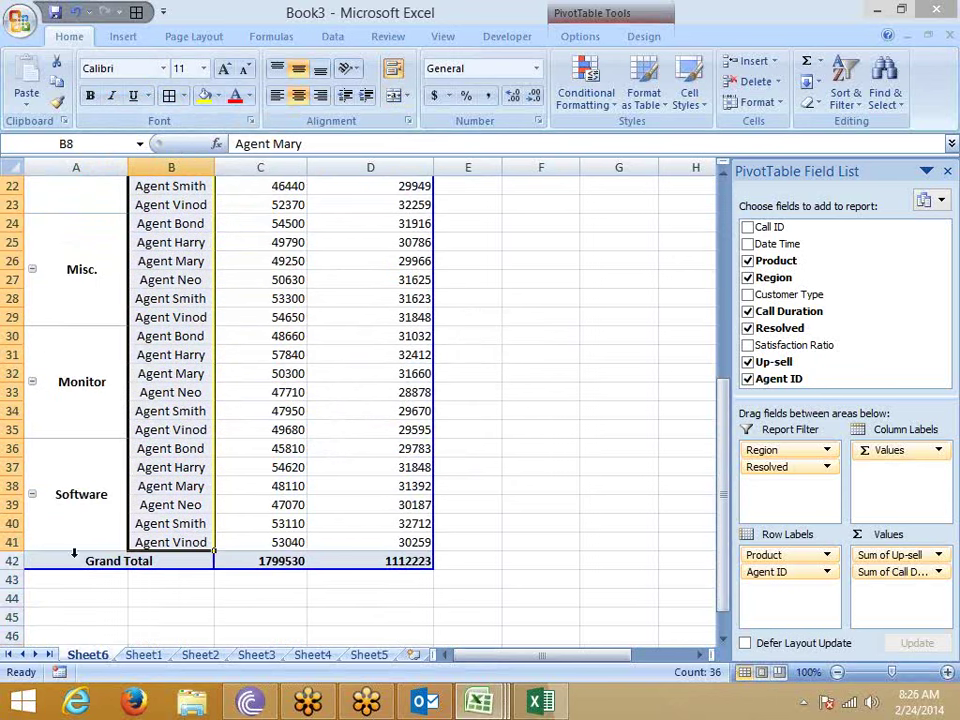
click(43, 560)
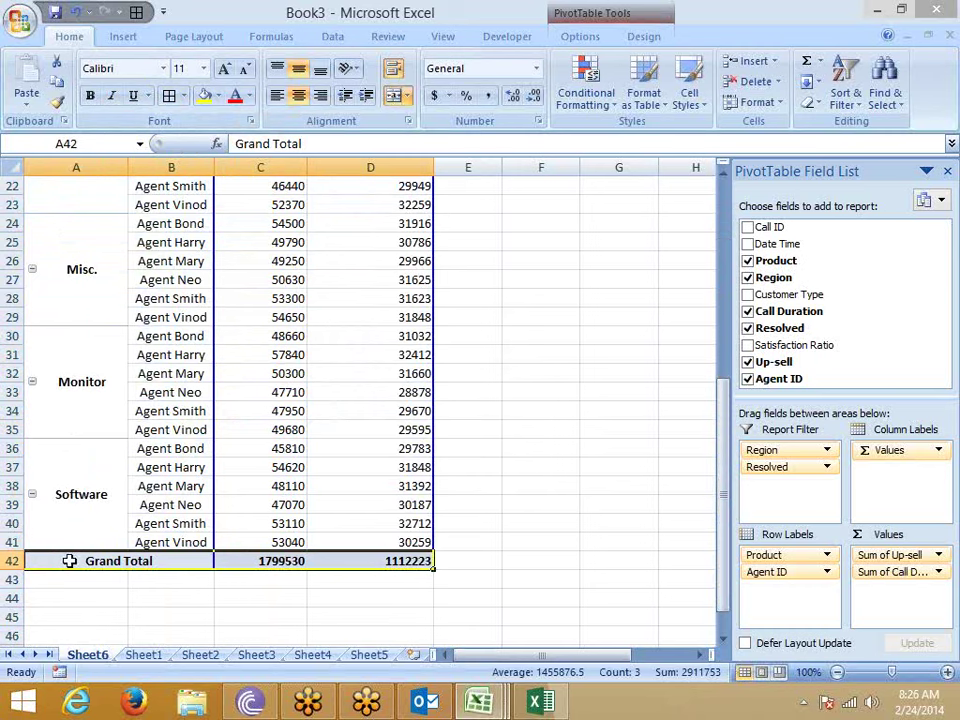
scroll(133, 512, down, 6)
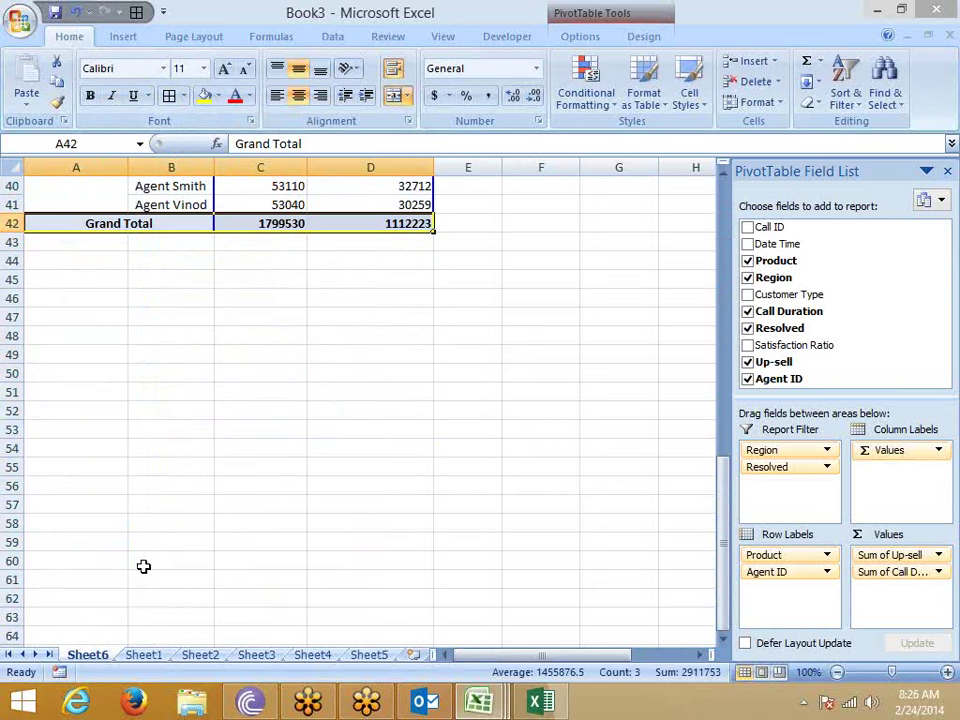
scroll(143, 555, up, 13)
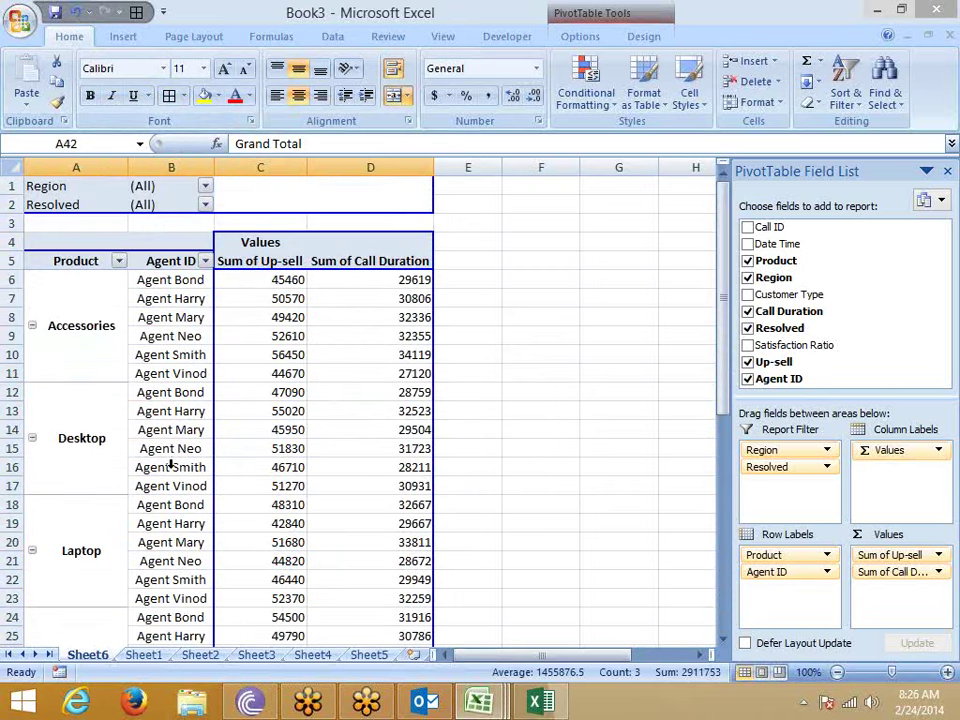
Browse the Light, Medium and Dark PivotTable styles available for the report
click(275, 316)
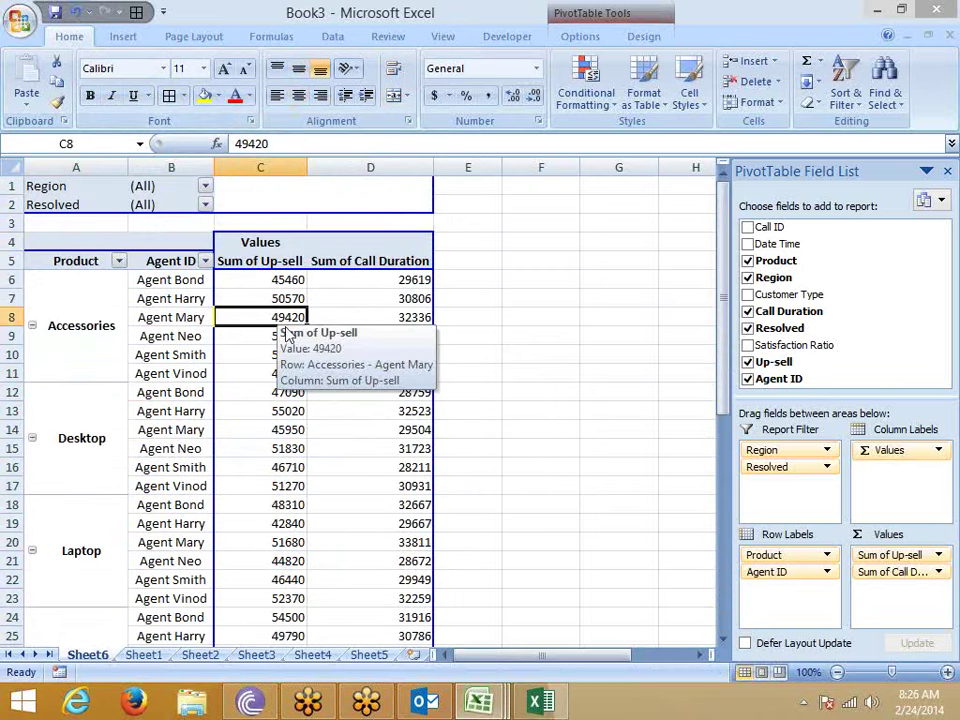
click(632, 11)
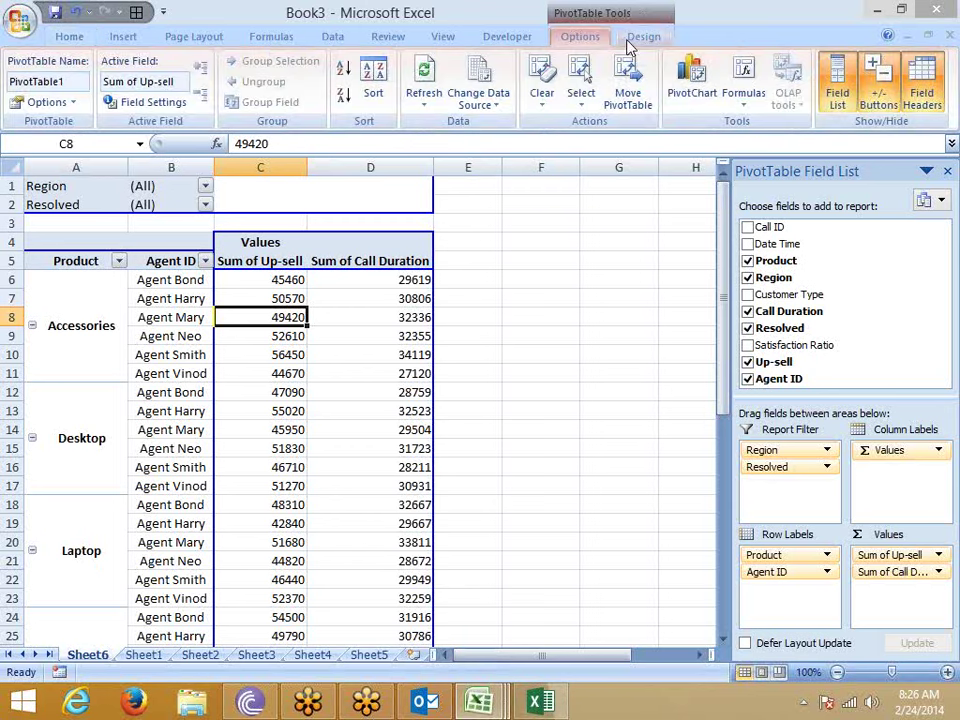
click(630, 45)
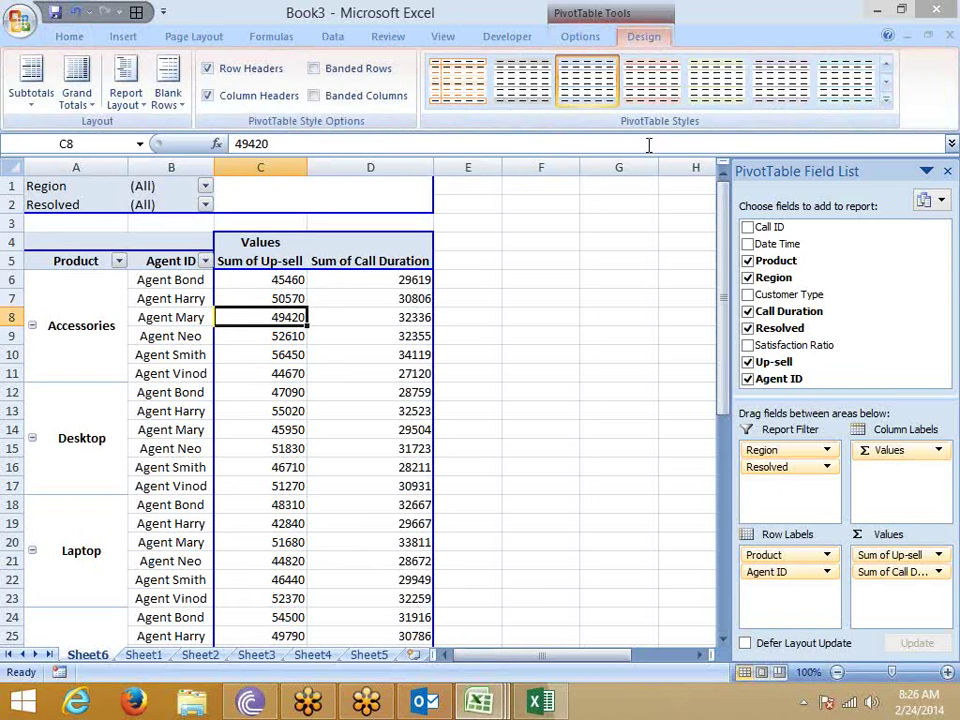
click(886, 99)
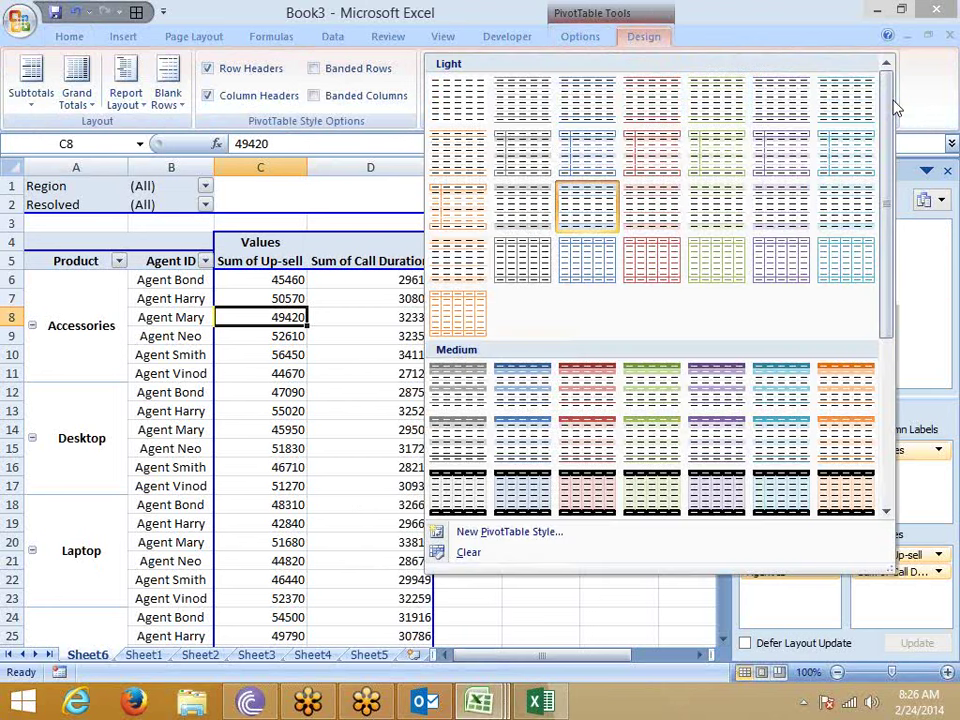
scroll(879, 234, down, 5)
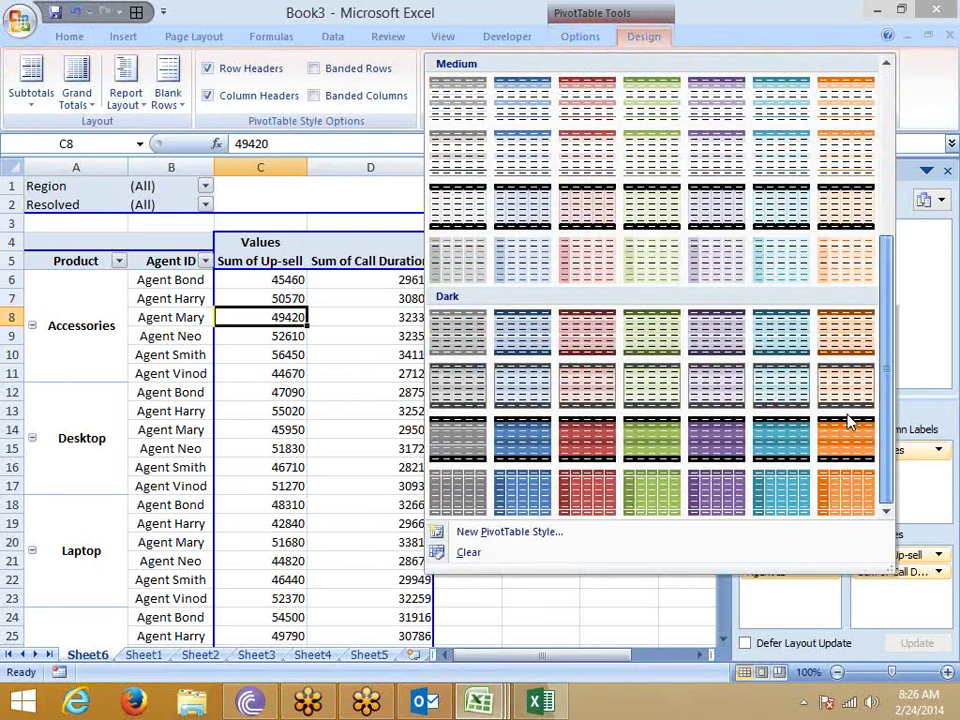
scroll(845, 445, up, 5)
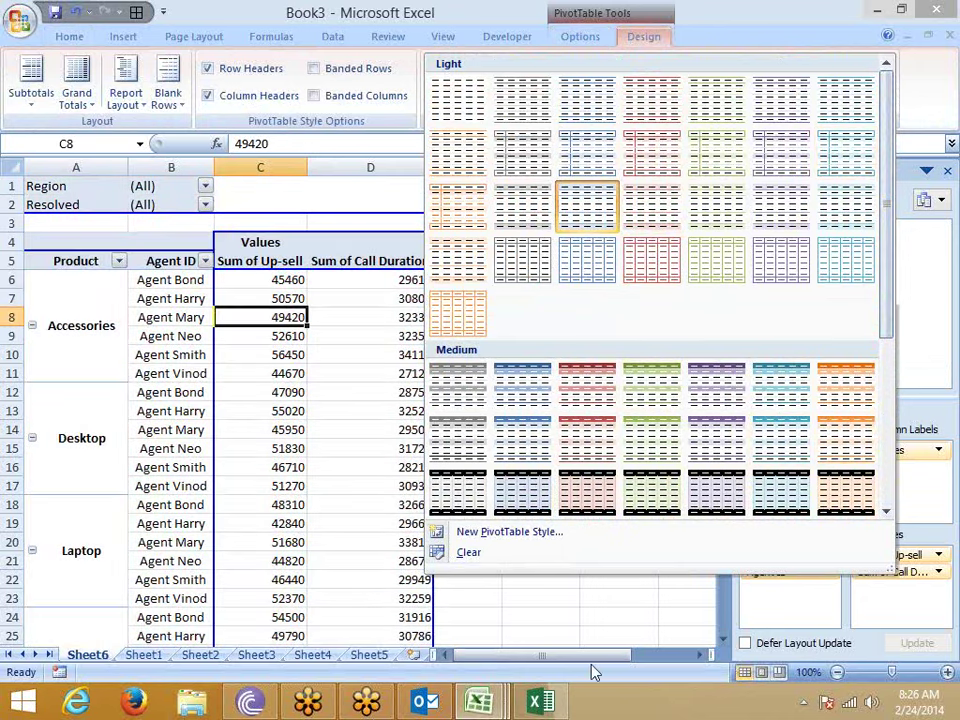
scroll(885, 424, down, 5)
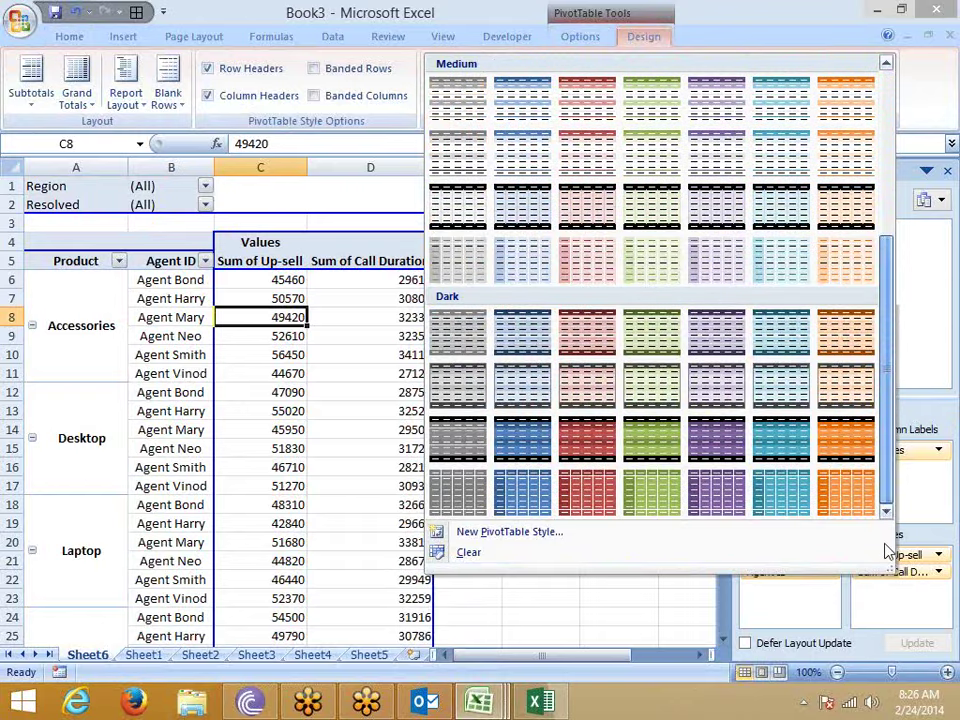
scroll(885, 551, up, 5)
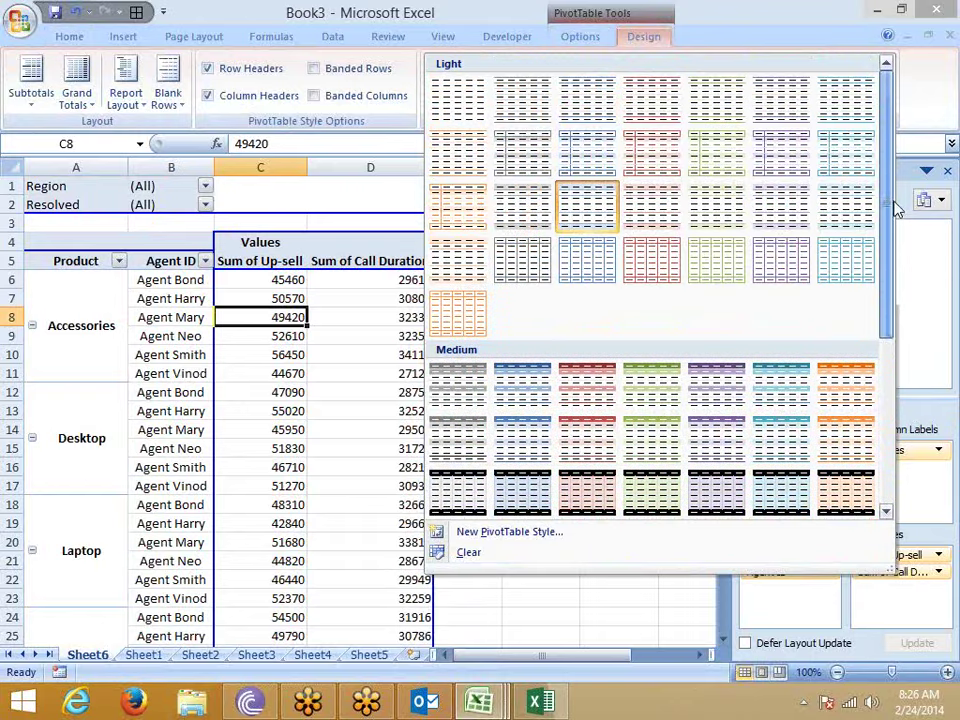
Create a new PivotTable style whose Whole Table element has thin inside borders and a thick outline
click(532, 535)
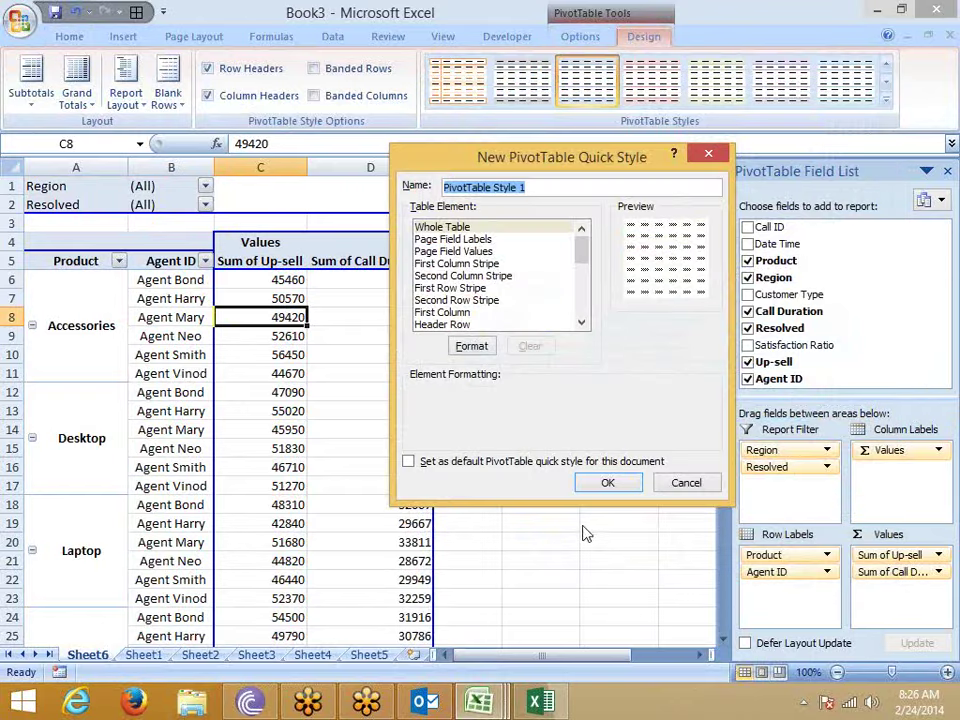
click(474, 348)
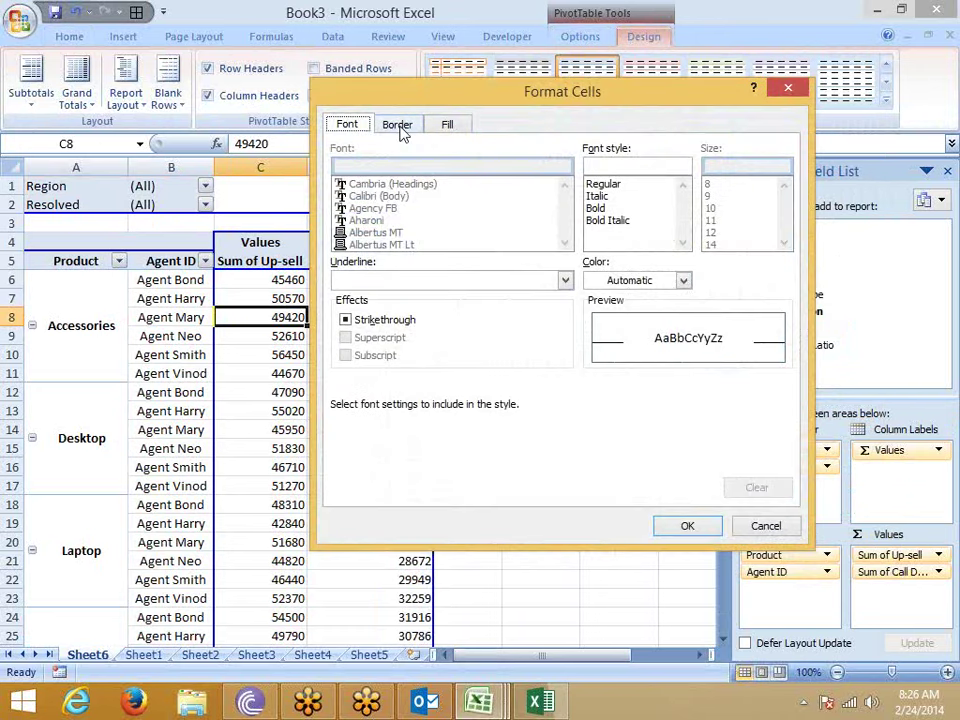
click(401, 128)
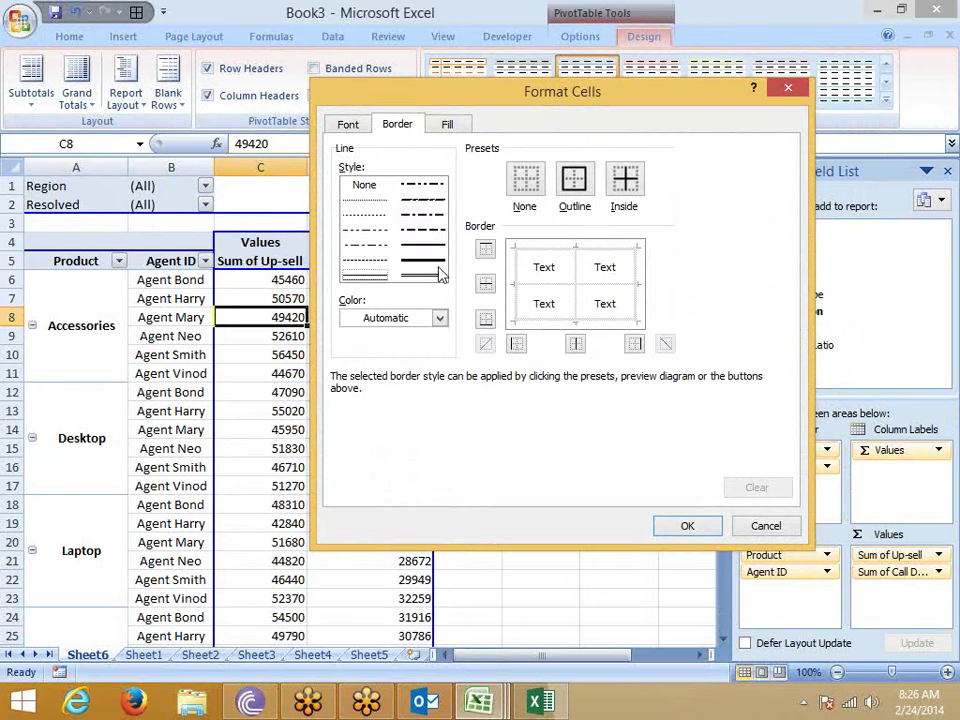
click(624, 180)
click(575, 184)
click(423, 260)
click(575, 185)
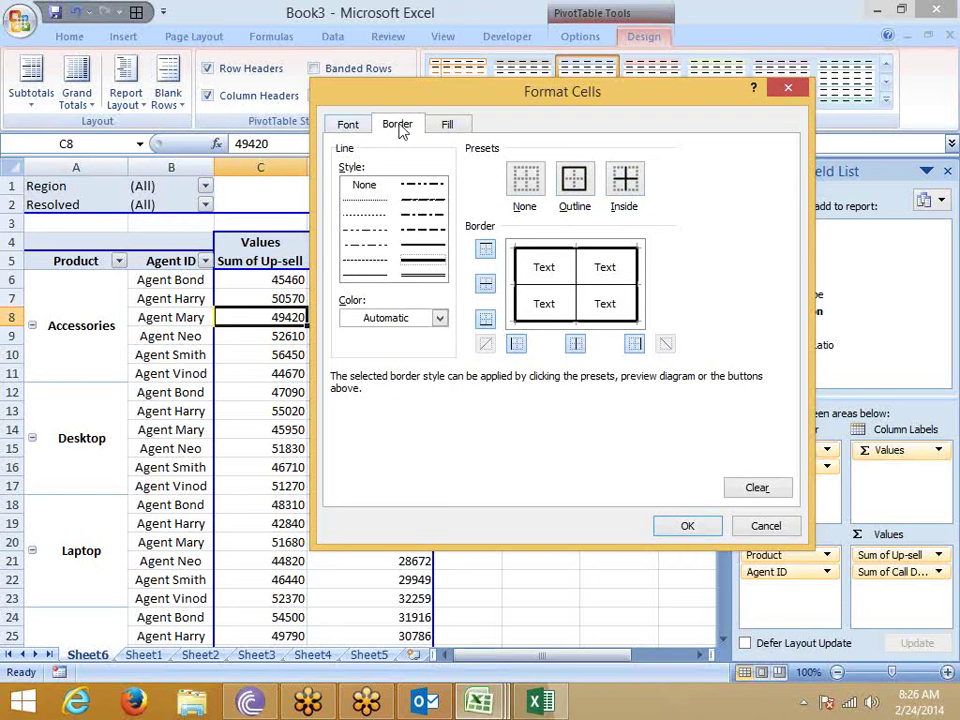
click(688, 527)
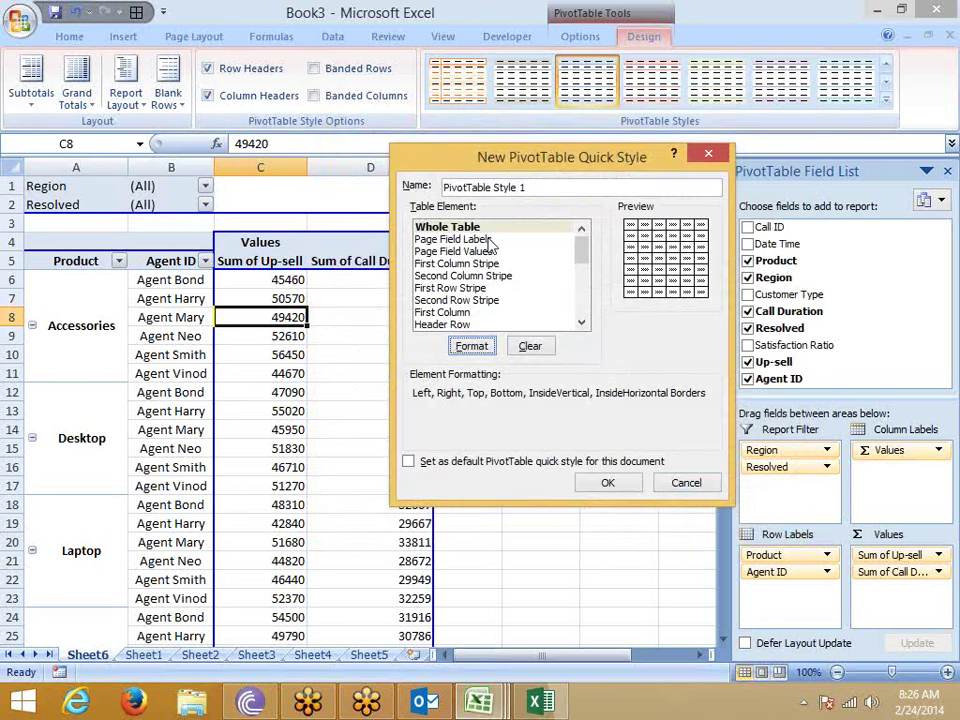
click(610, 485)
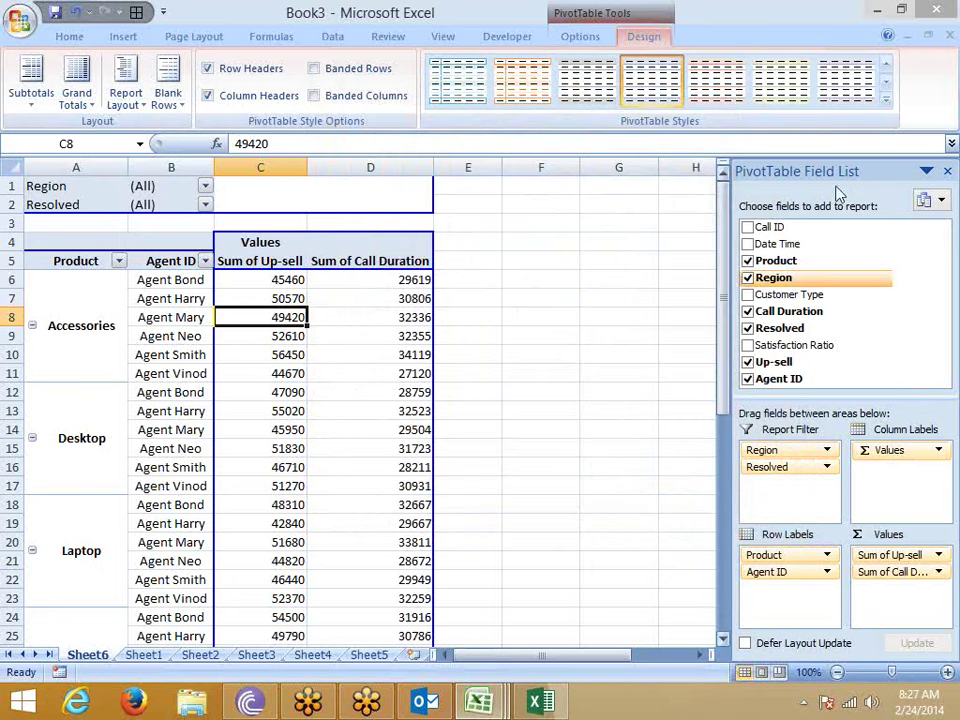
Apply the new custom bordered style to the pivot table and check it down to the last rows
click(315, 406)
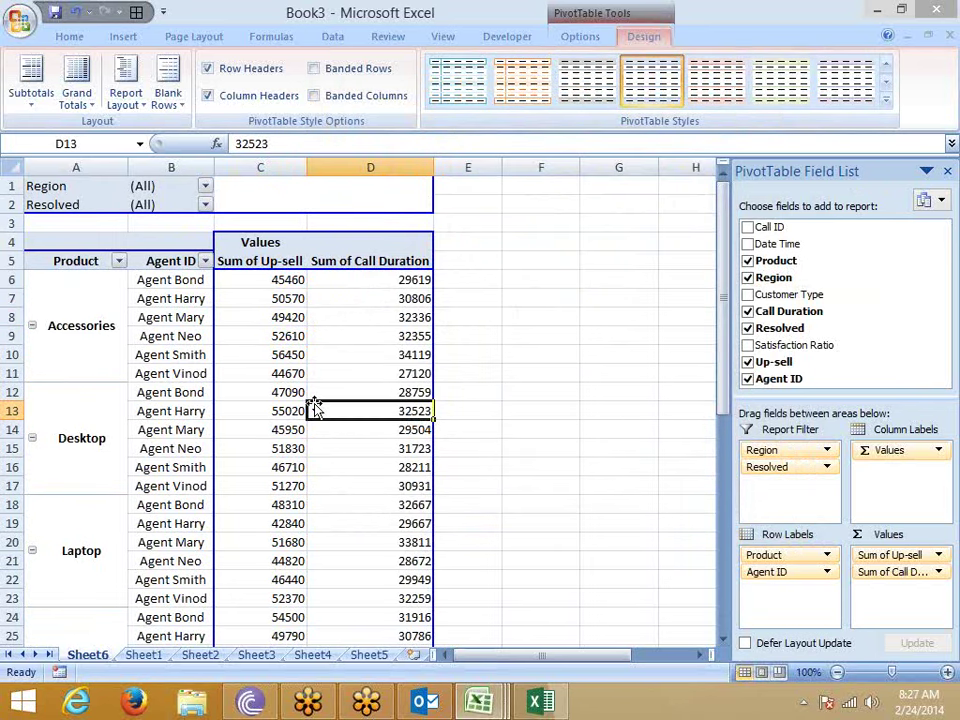
click(886, 104)
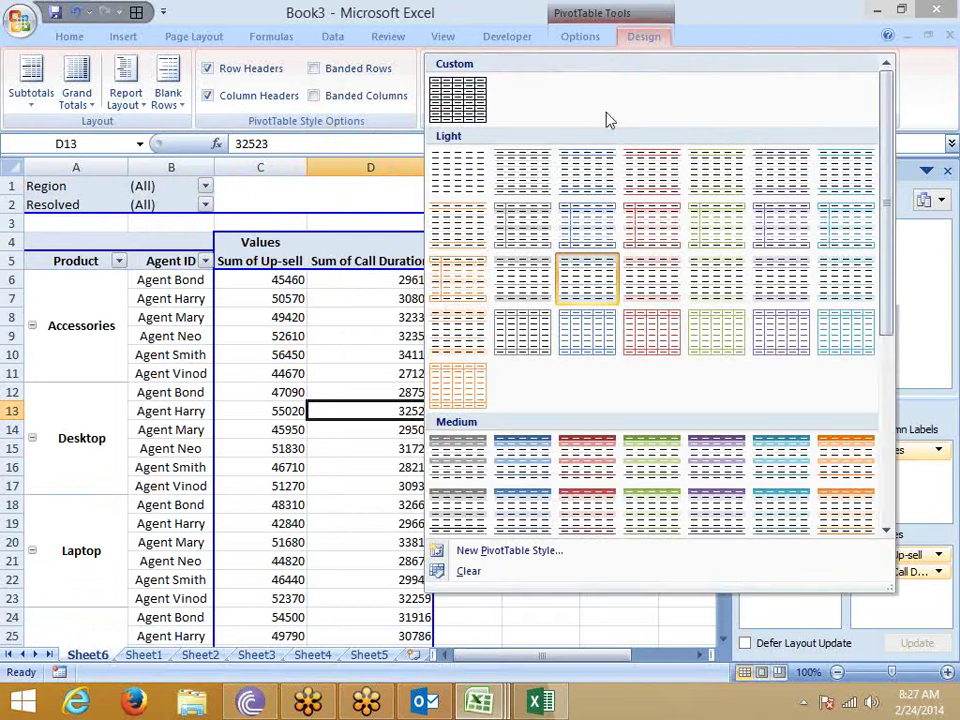
click(466, 114)
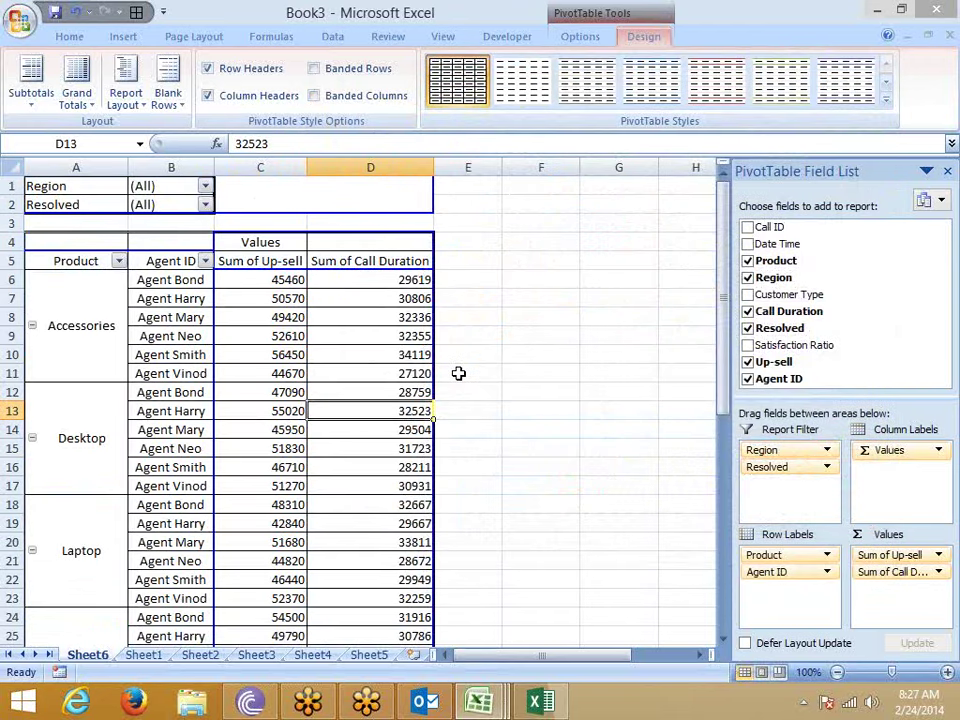
scroll(458, 381, down, 6)
scroll(320, 412, up, 2)
scroll(320, 412, up, 4)
Filter the pivot table's Product field to exclude Accessories and Desktop, and check the report down to the Grand Total
click(118, 261)
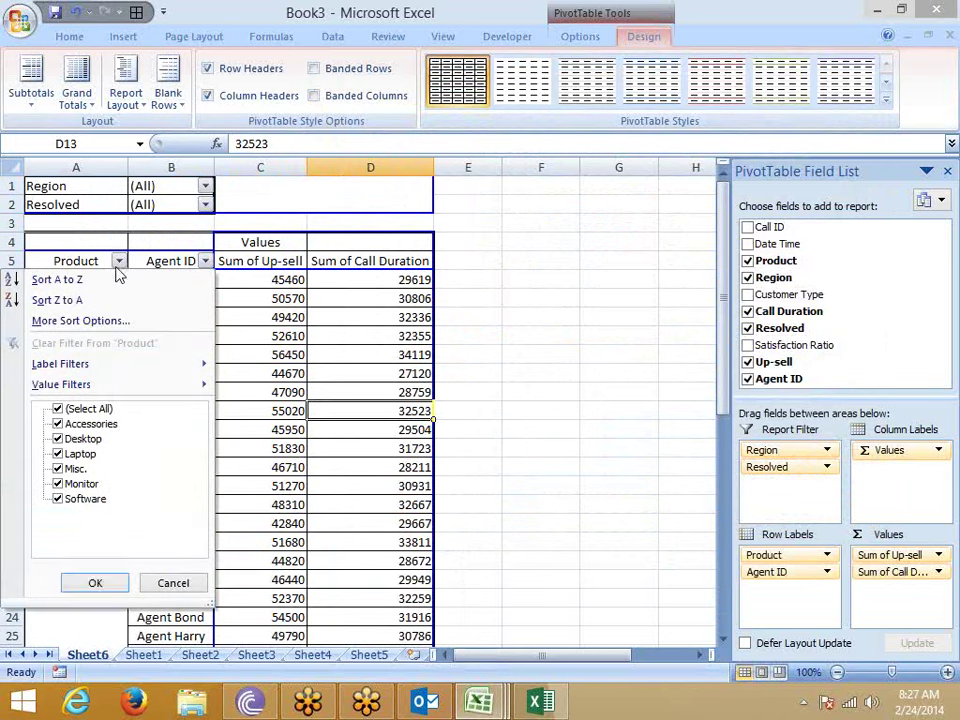
click(58, 424)
click(58, 439)
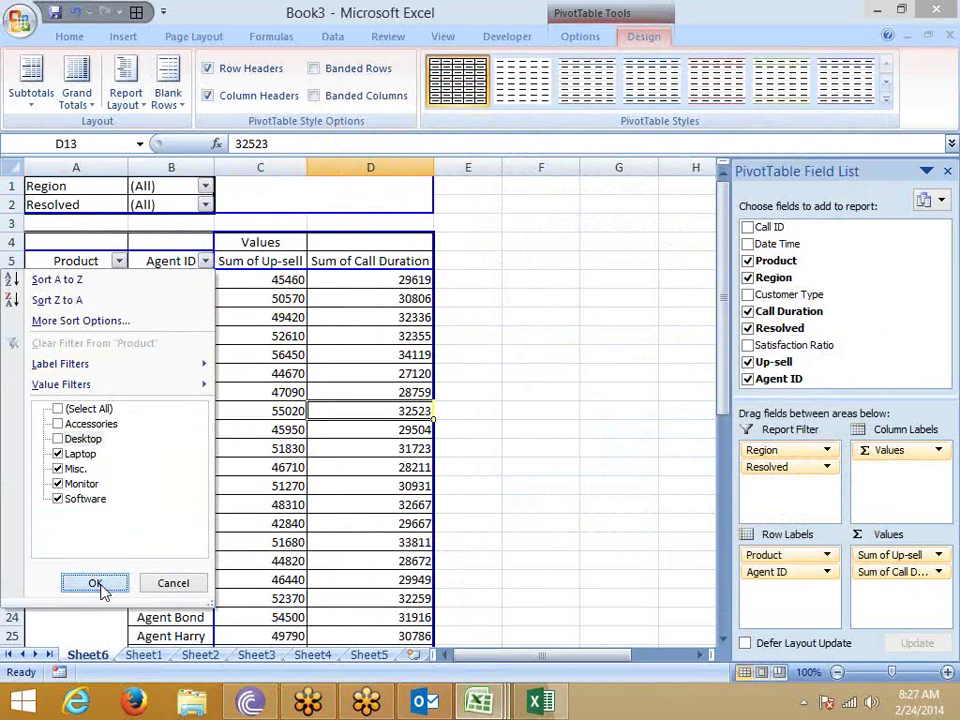
click(96, 583)
click(246, 424)
scroll(246, 424, down, 5)
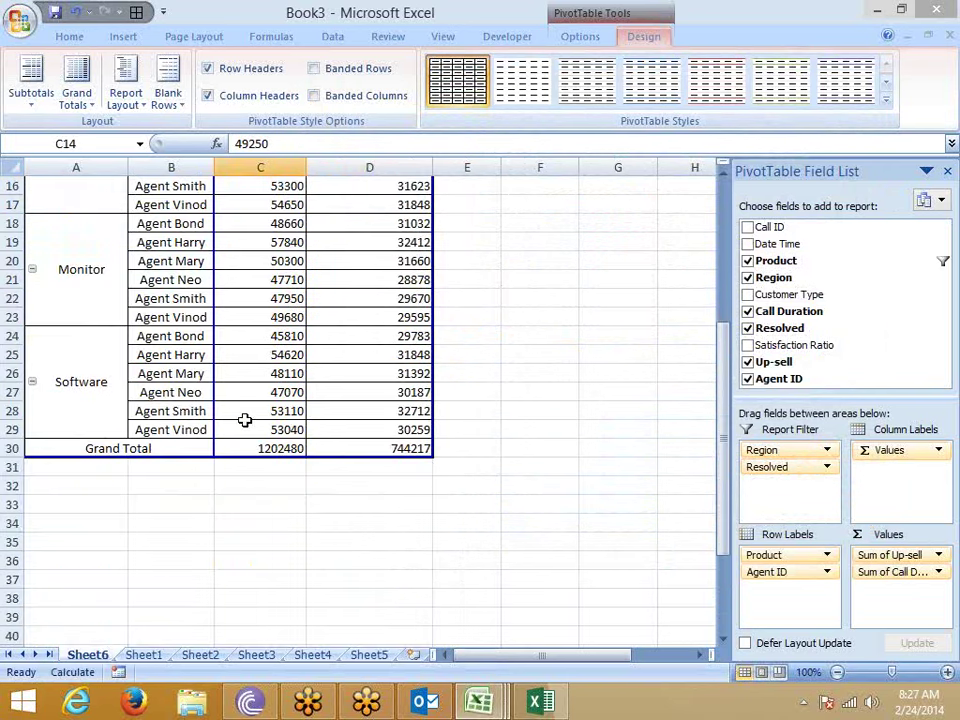
scroll(273, 460, up, 5)
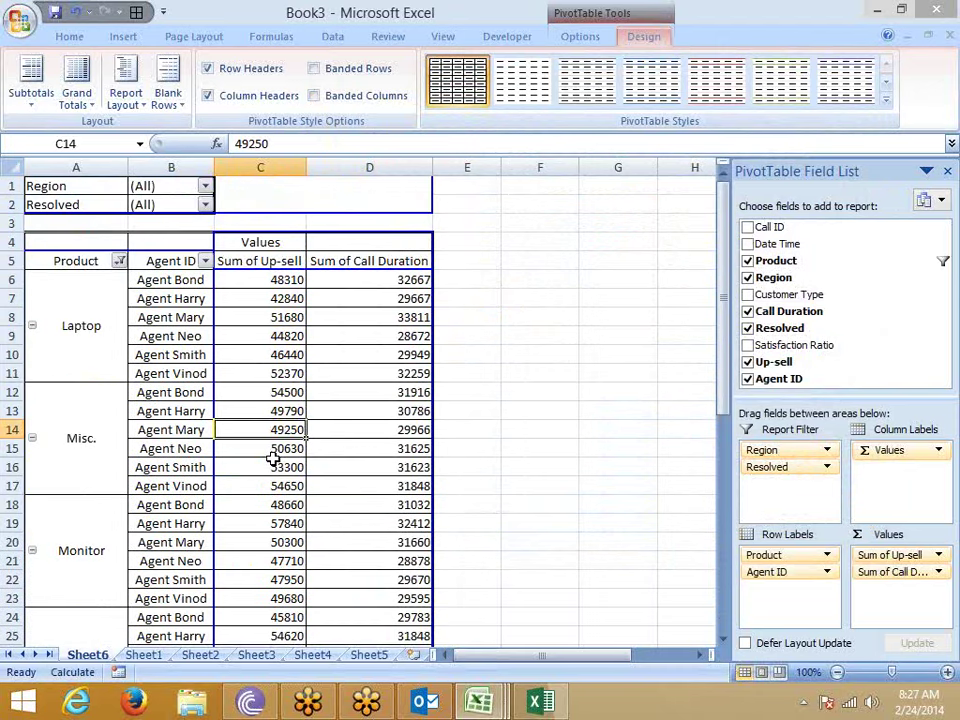
Restore all items in the Product filter and check the full pivot table down to the Grand Total
click(119, 261)
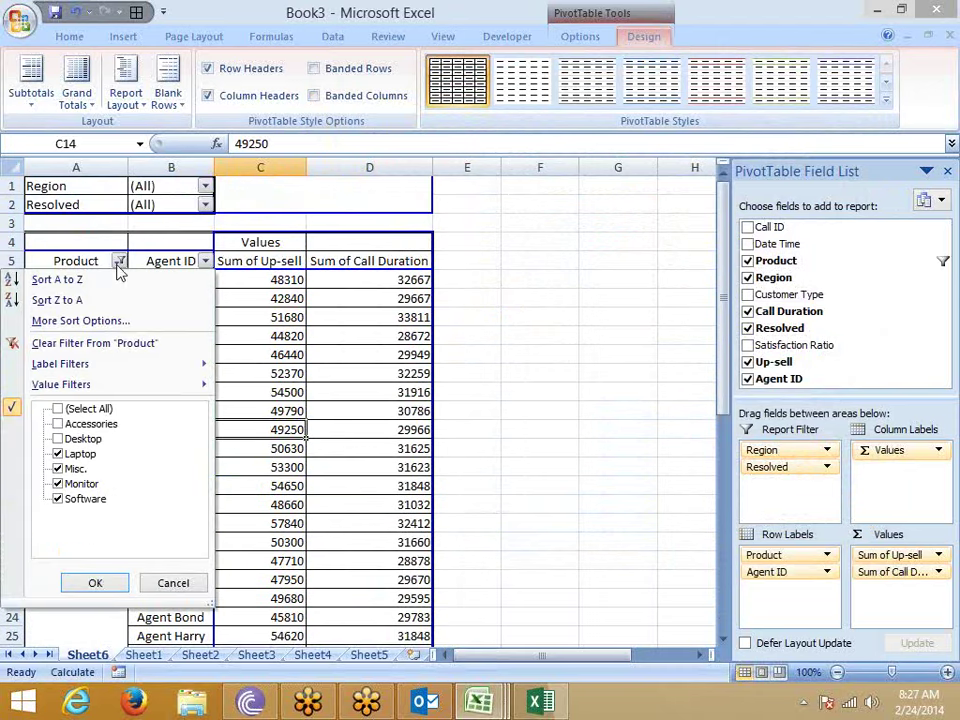
click(60, 411)
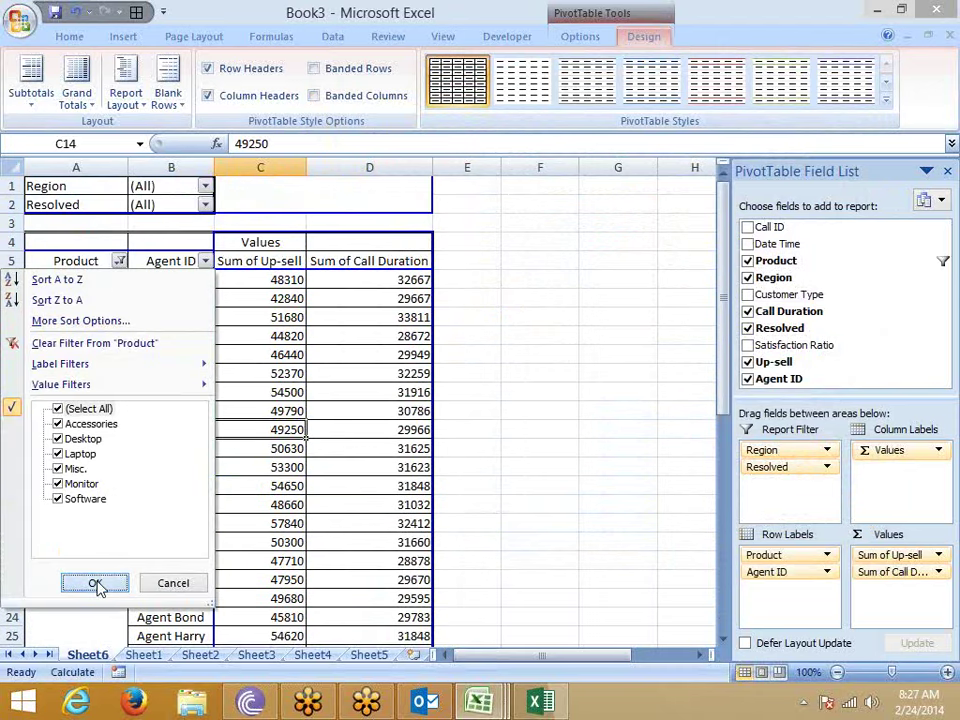
click(95, 584)
click(289, 409)
scroll(260, 410, down, 10)
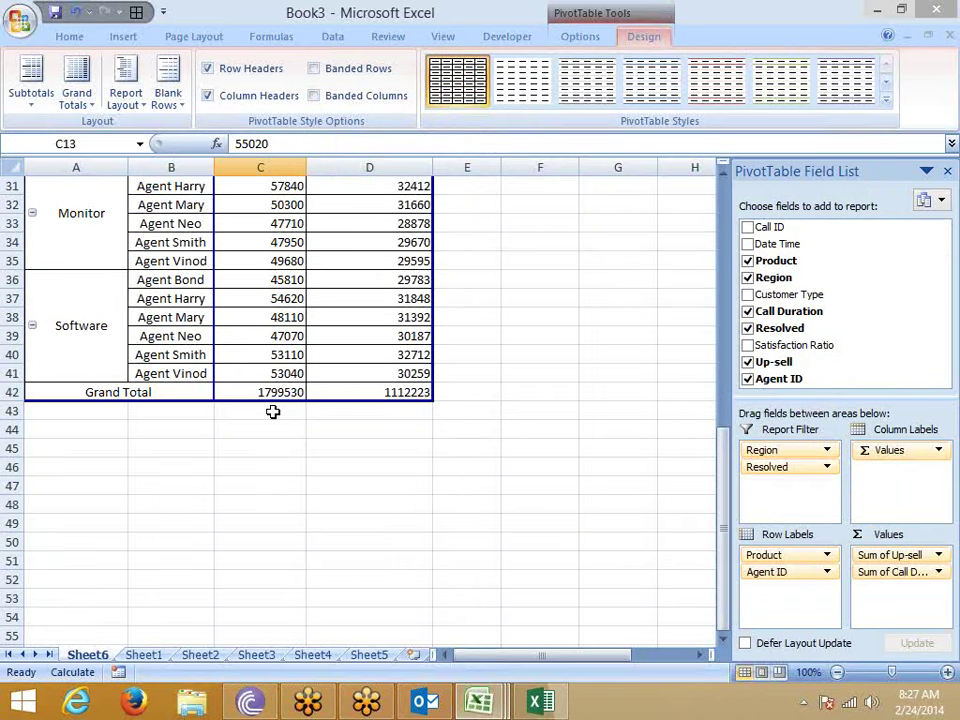
scroll(285, 360, up, 10)
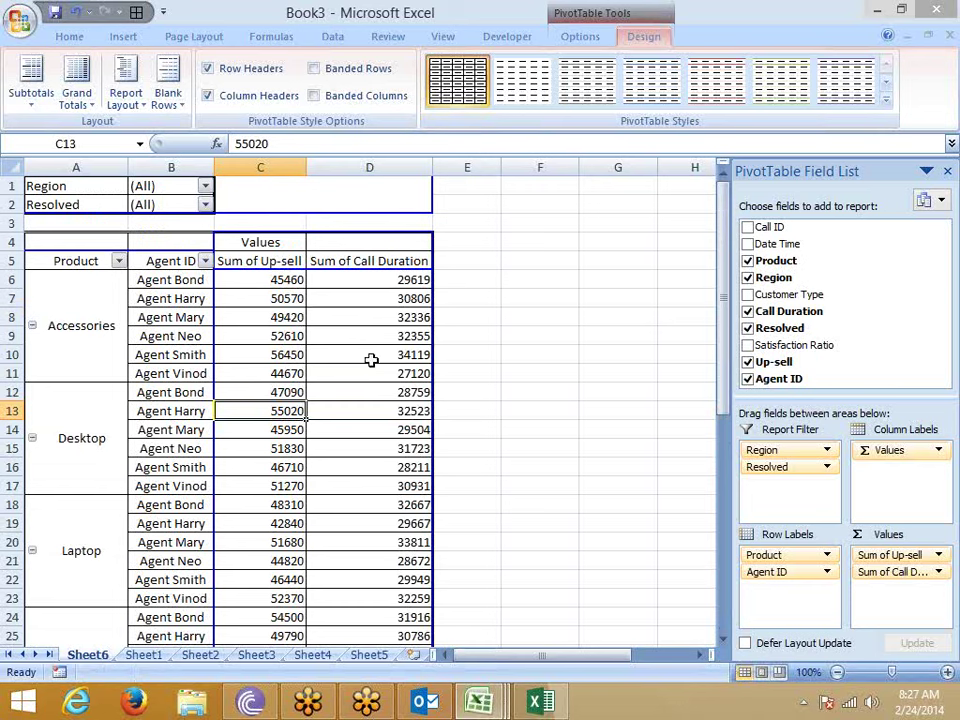
Drill down into the Sum of Call Duration value in D6 on a separate sheet and look through its source records
click(167, 279)
click(396, 280)
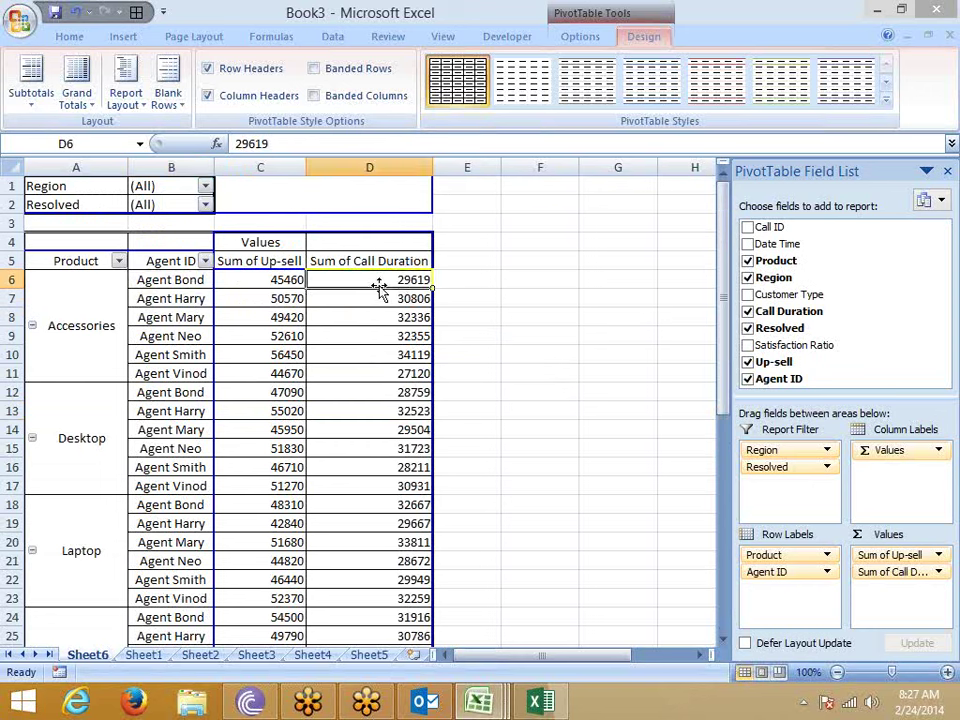
mouse_move(401, 280)
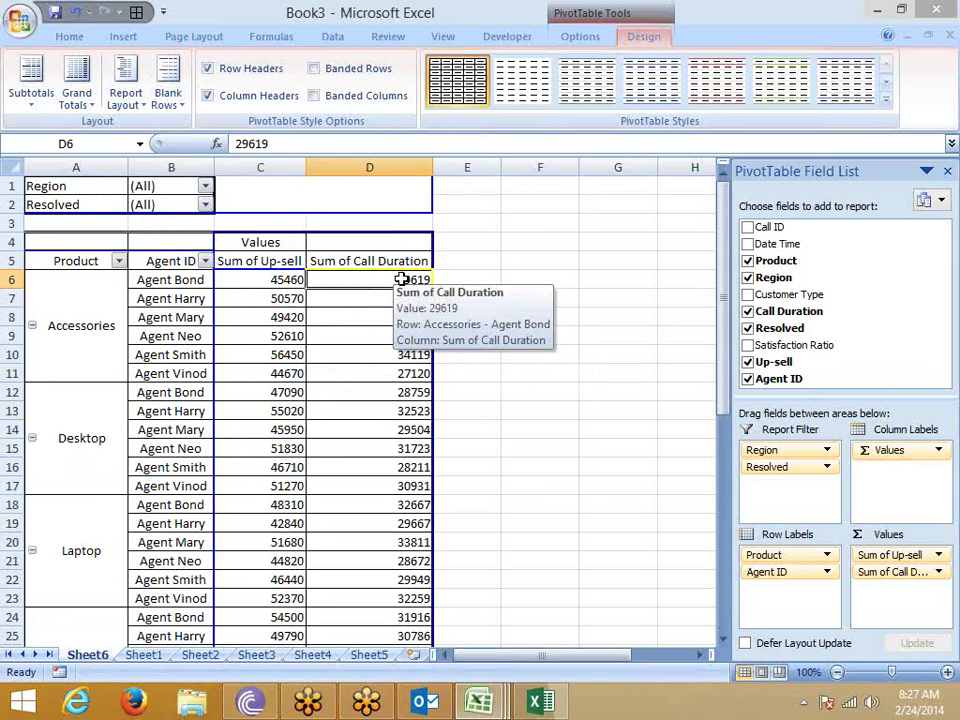
double_click(401, 280)
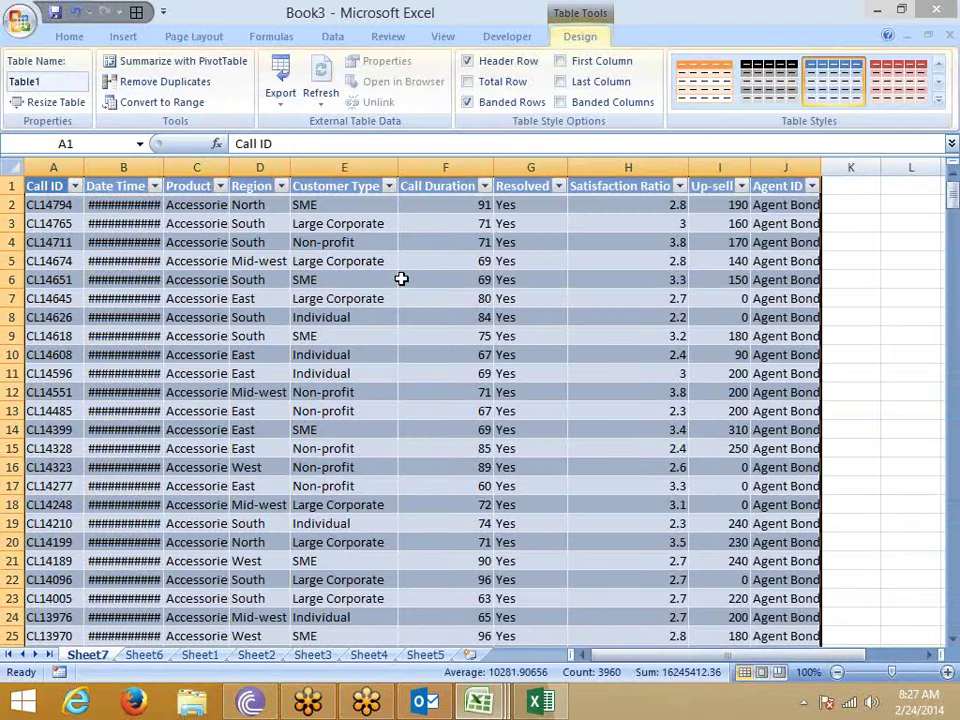
scroll(364, 336, down, 18)
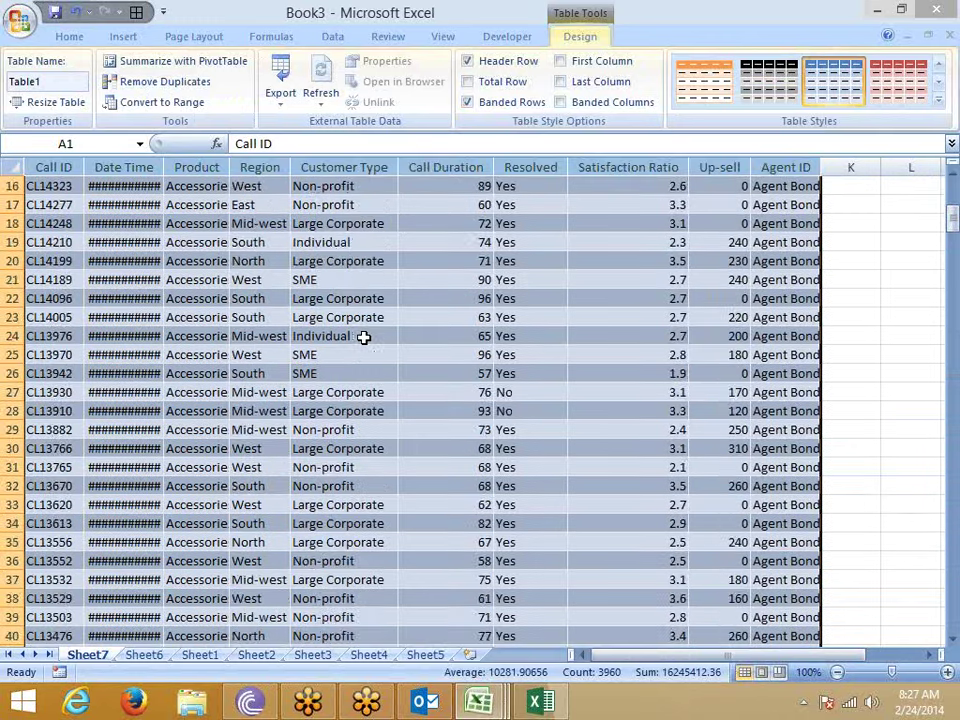
scroll(364, 336, down, 19)
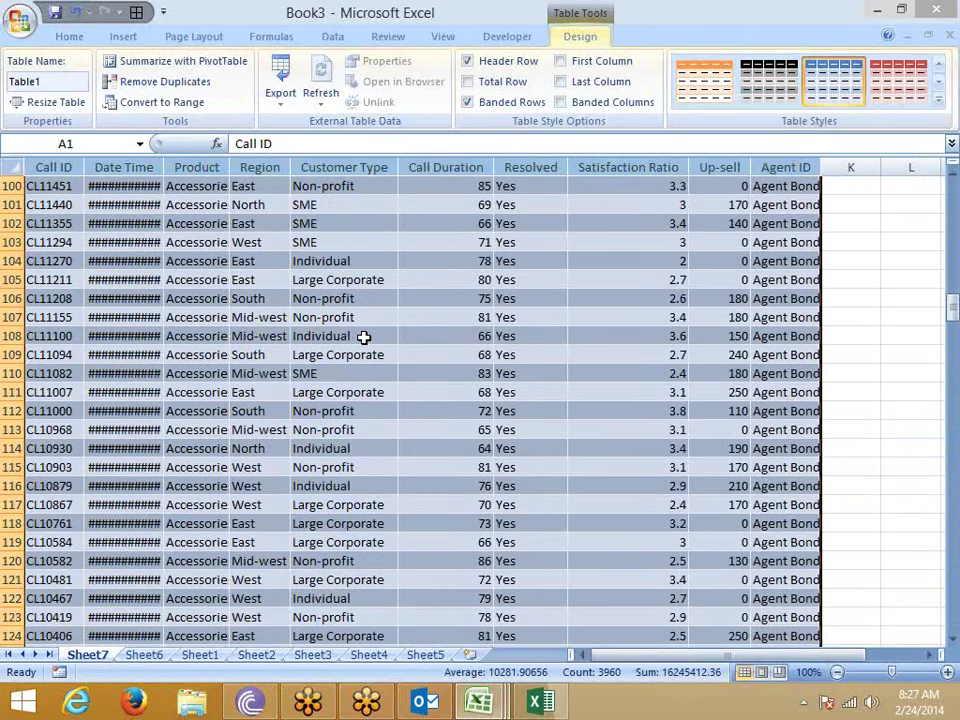
scroll(364, 336, up, 19)
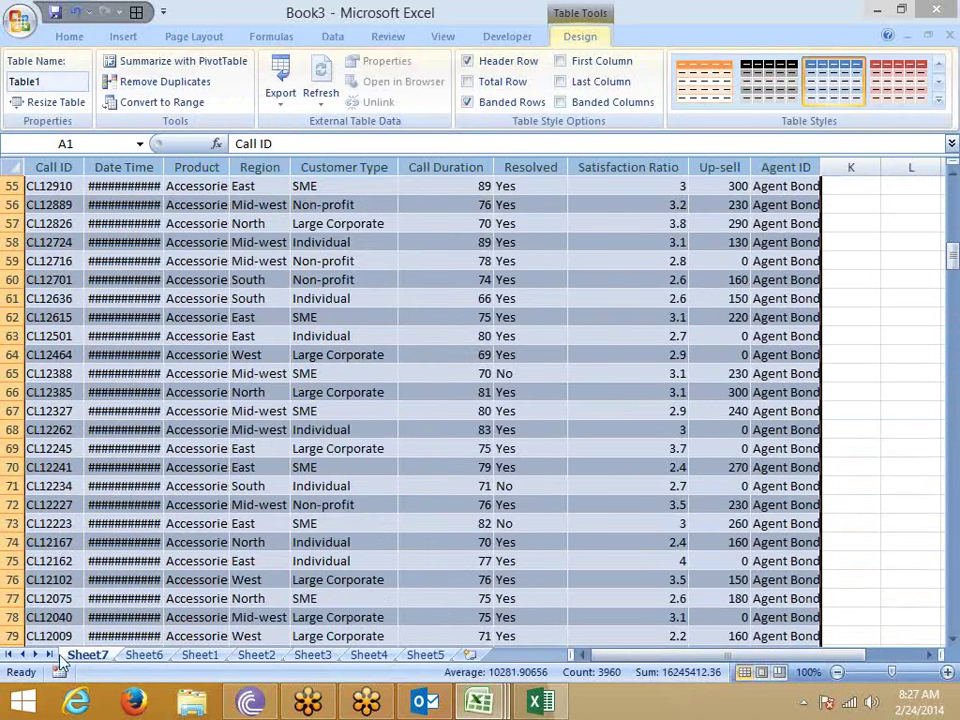
Delete the drill-down detail sheet Sheet7
right_click(90, 656)
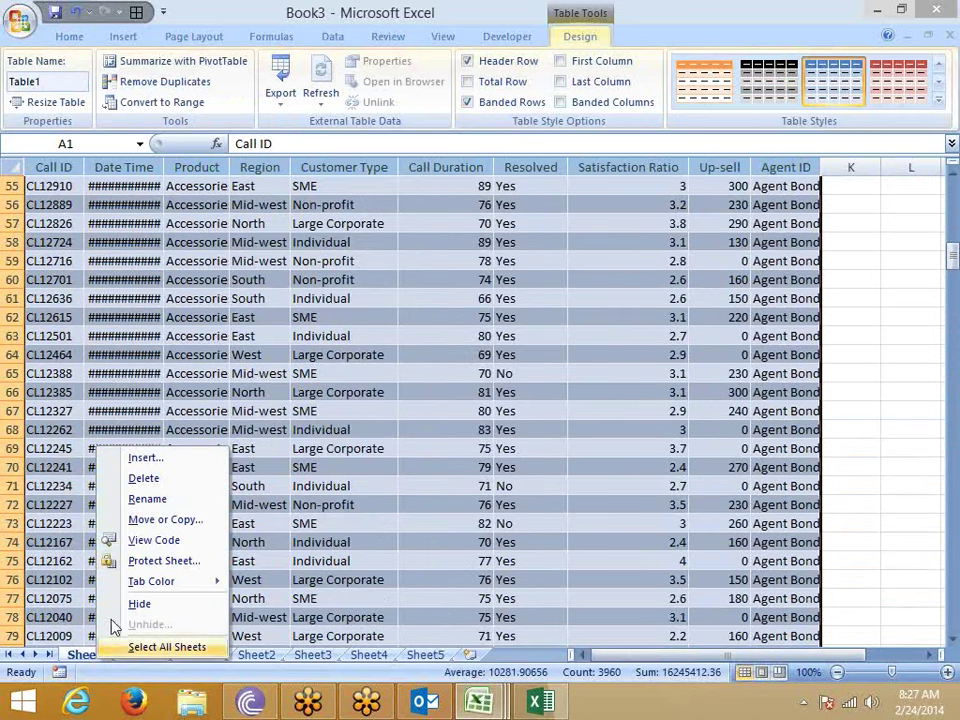
click(144, 479)
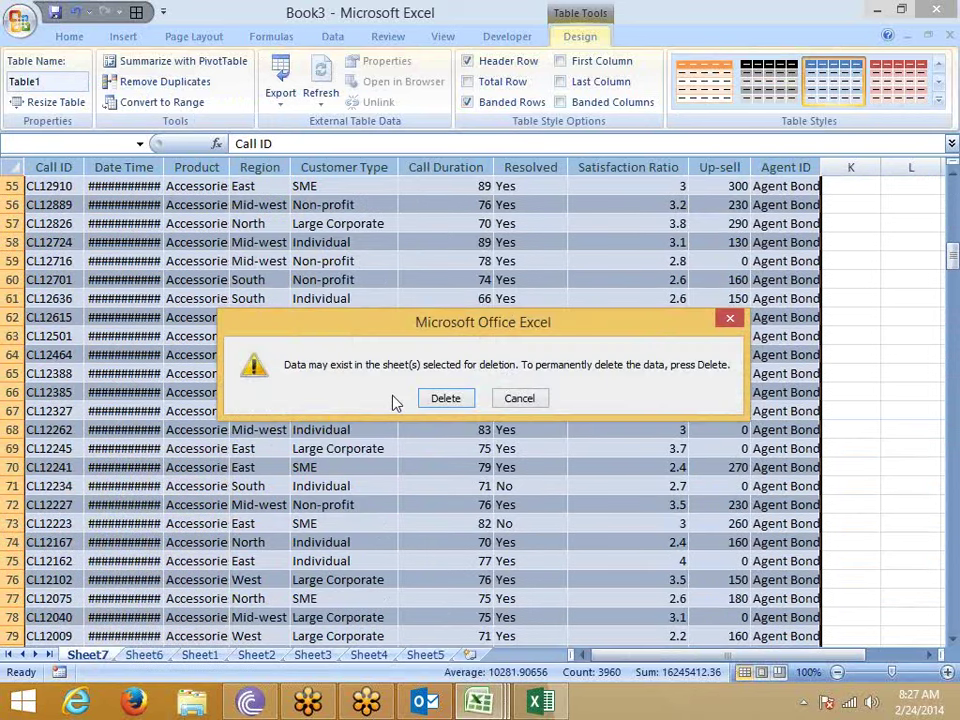
click(446, 398)
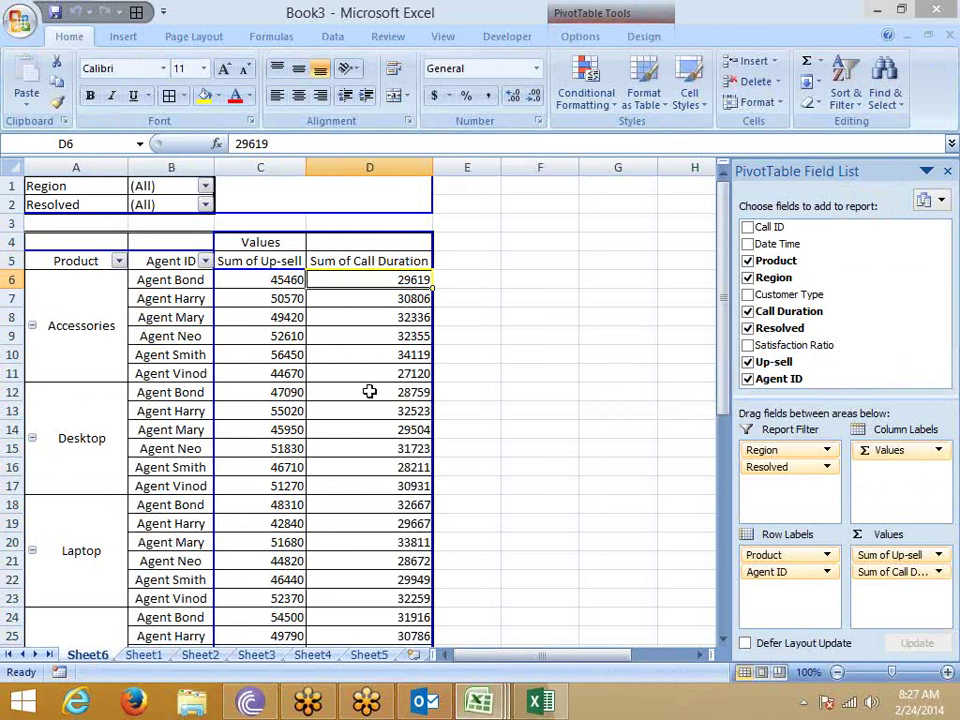
Turn off Enable show details in the PivotTable's data options
click(287, 313)
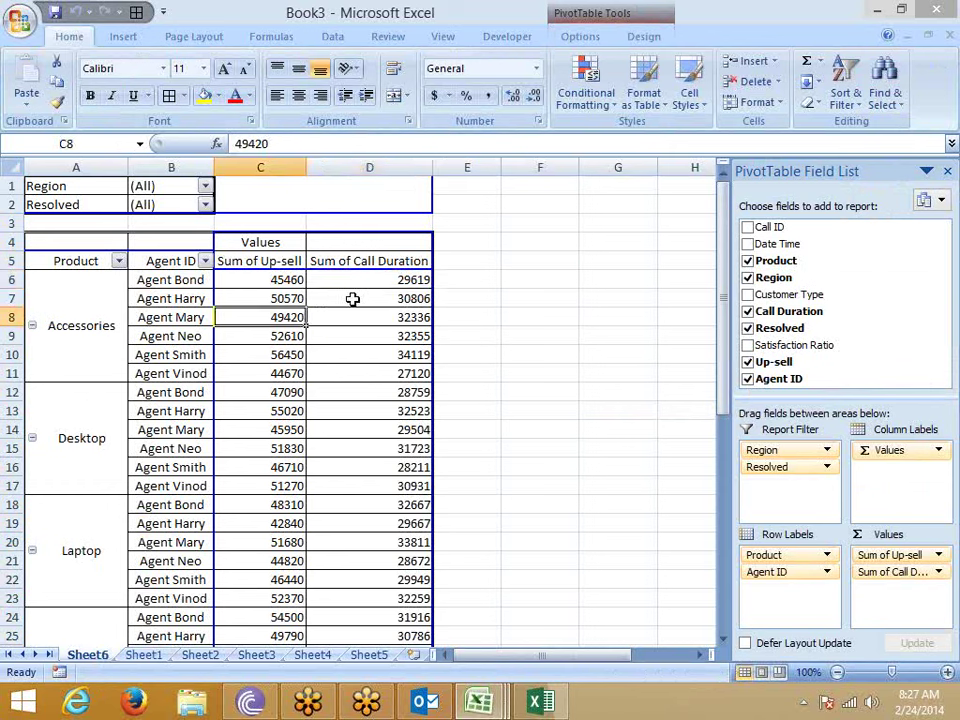
mouse_move(352, 299)
click(381, 278)
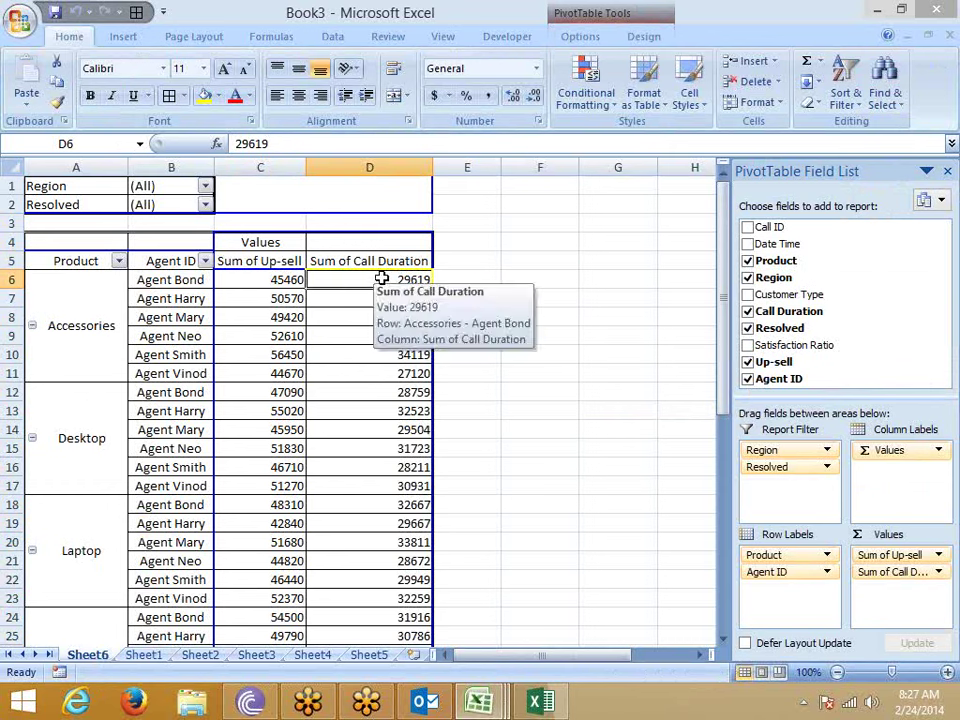
right_click(381, 278)
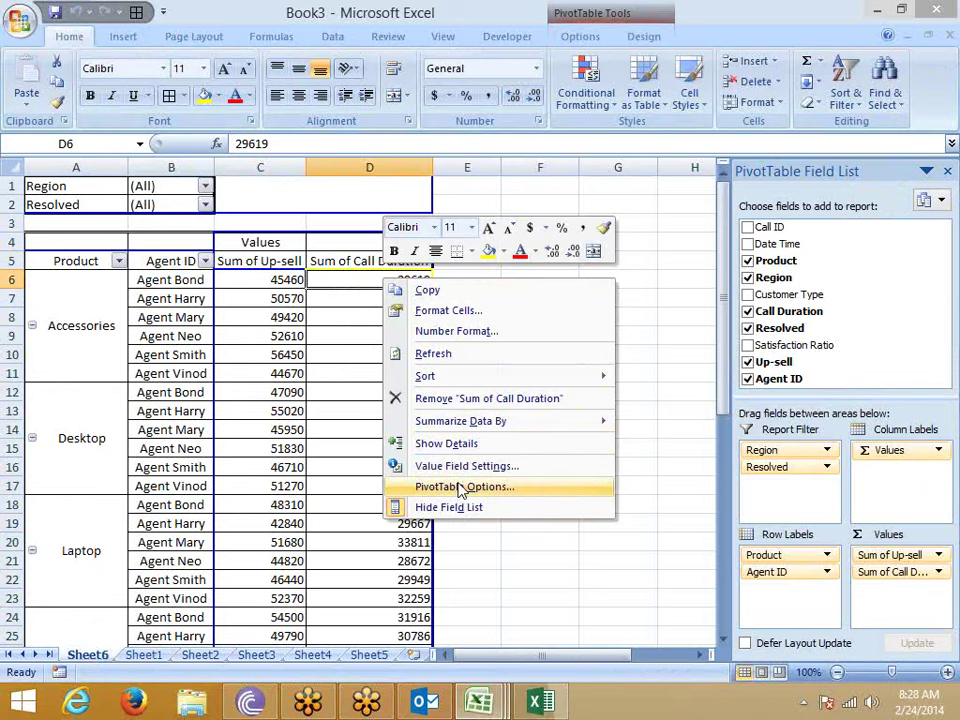
click(403, 489)
click(563, 340)
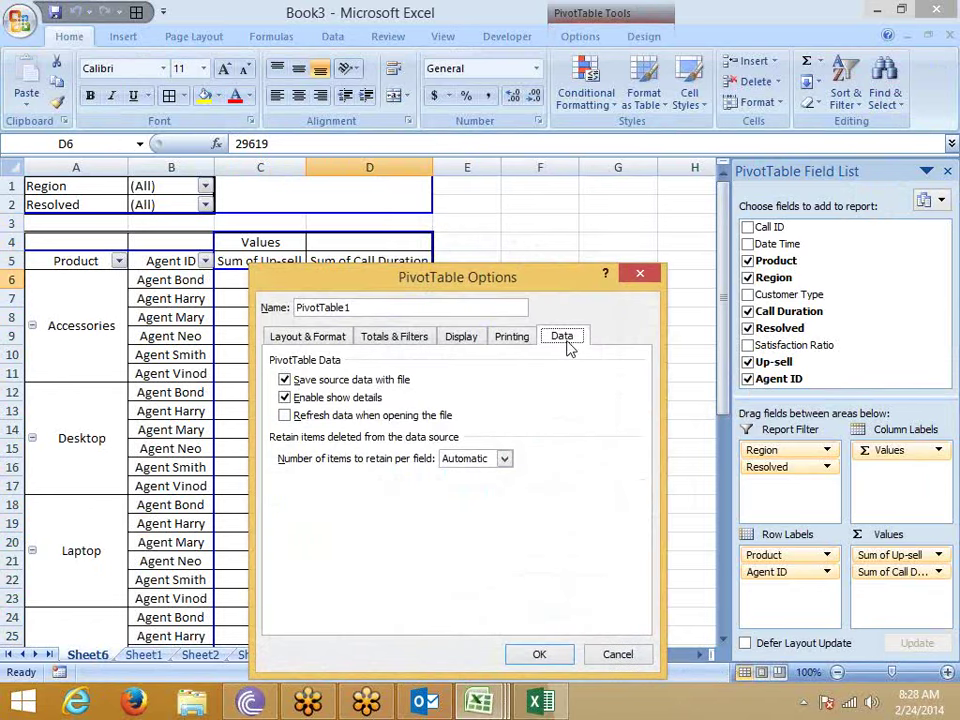
click(289, 400)
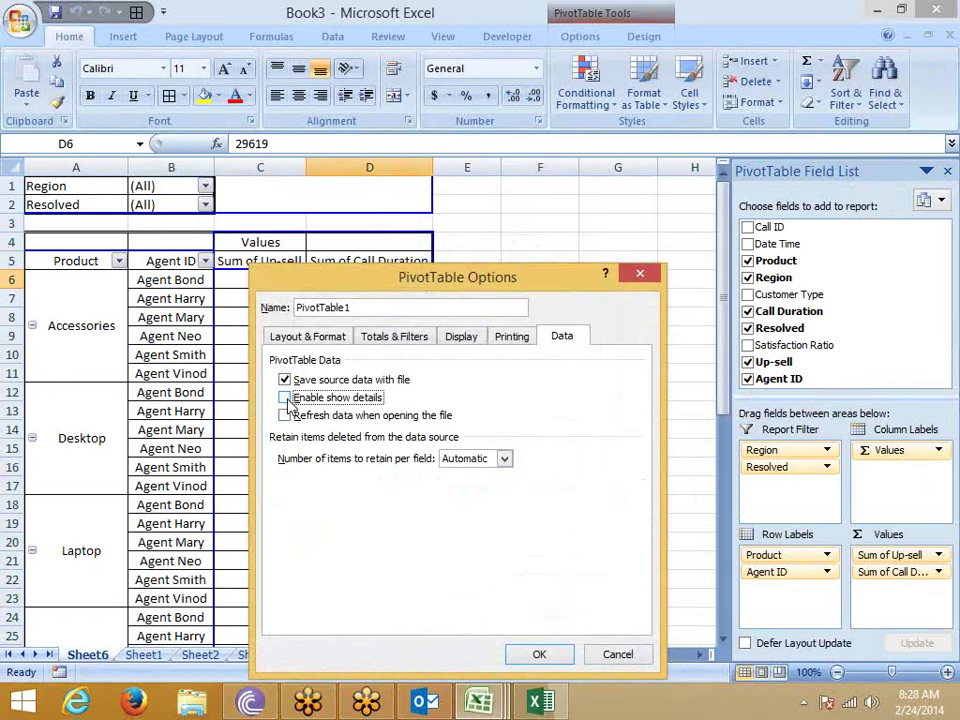
click(547, 664)
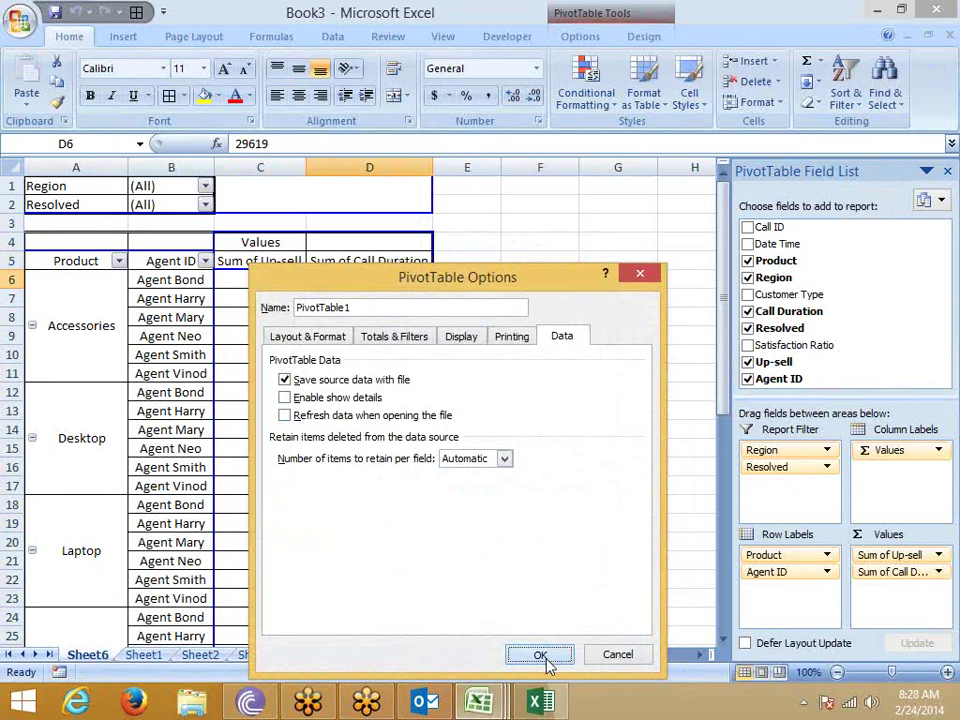
Try to drill down into the Sum of Call Duration value in D8
double_click(405, 316)
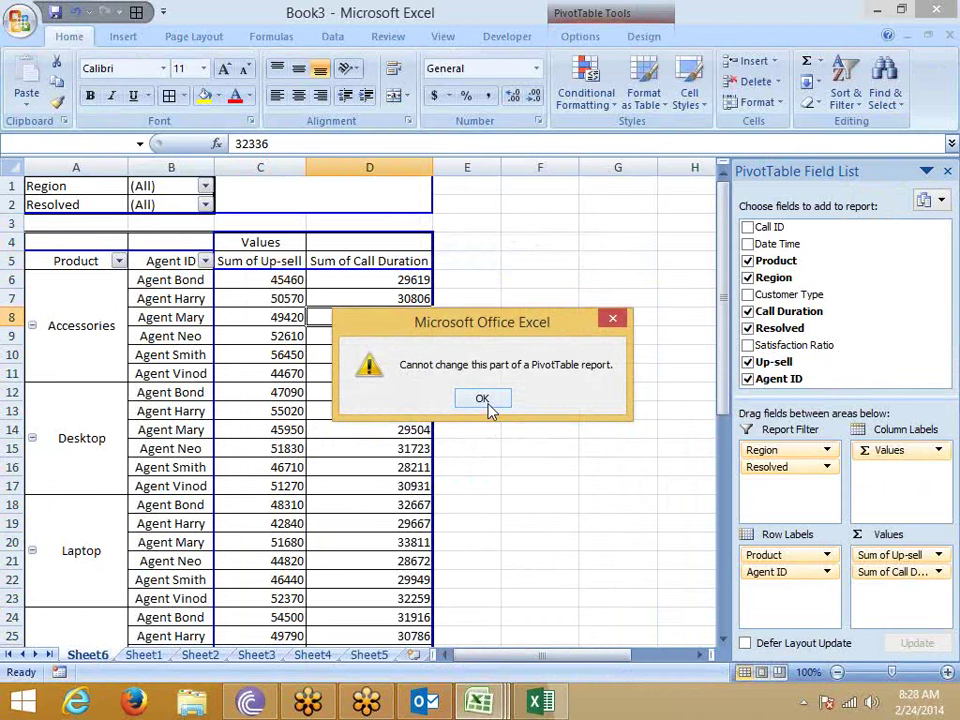
click(486, 401)
click(272, 408)
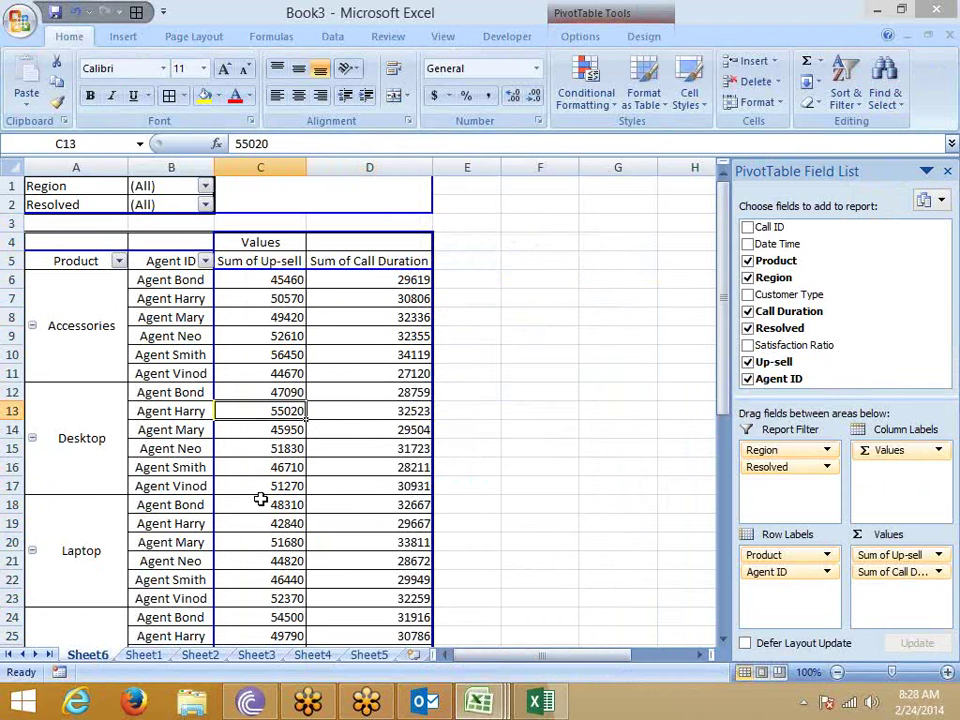
Check the source data's Up-sell column on Sheet1 and refresh the pivot table on Sheet6
click(143, 655)
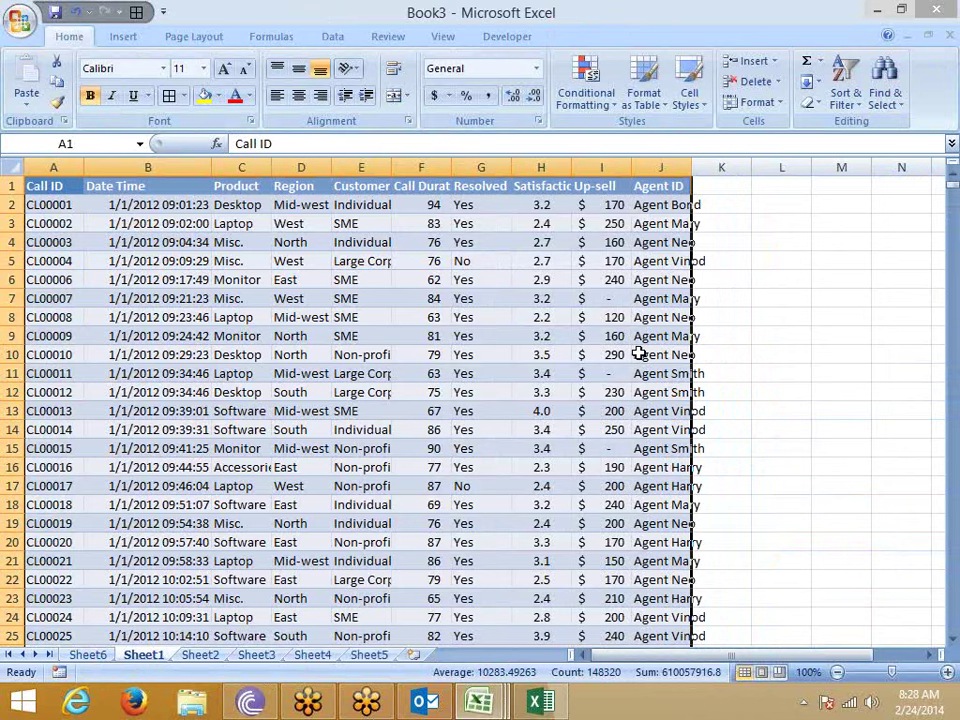
click(588, 354)
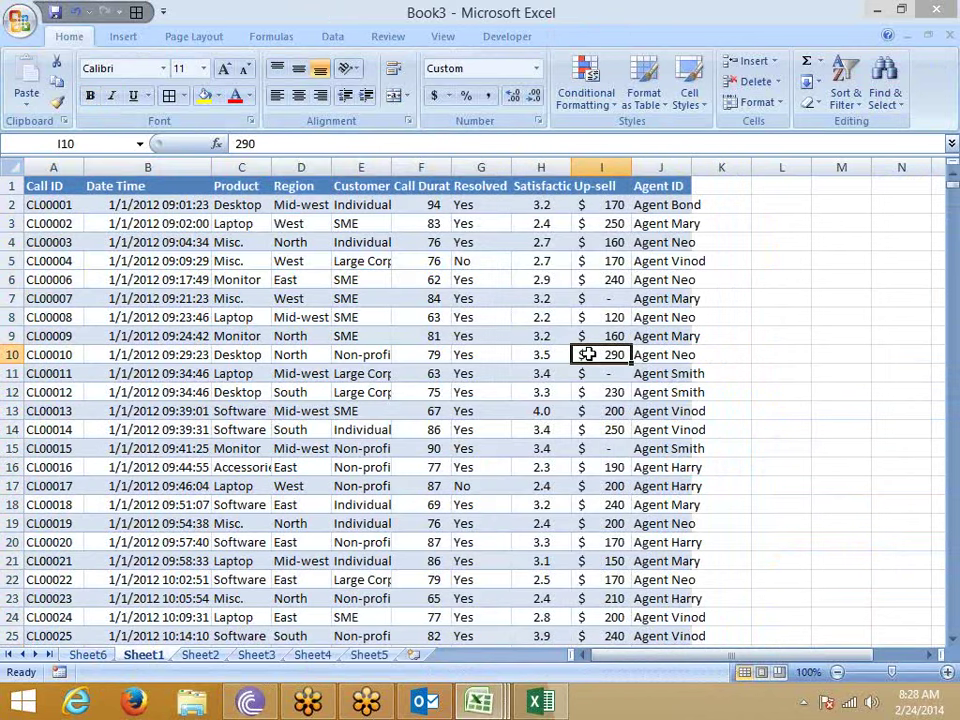
click(87, 655)
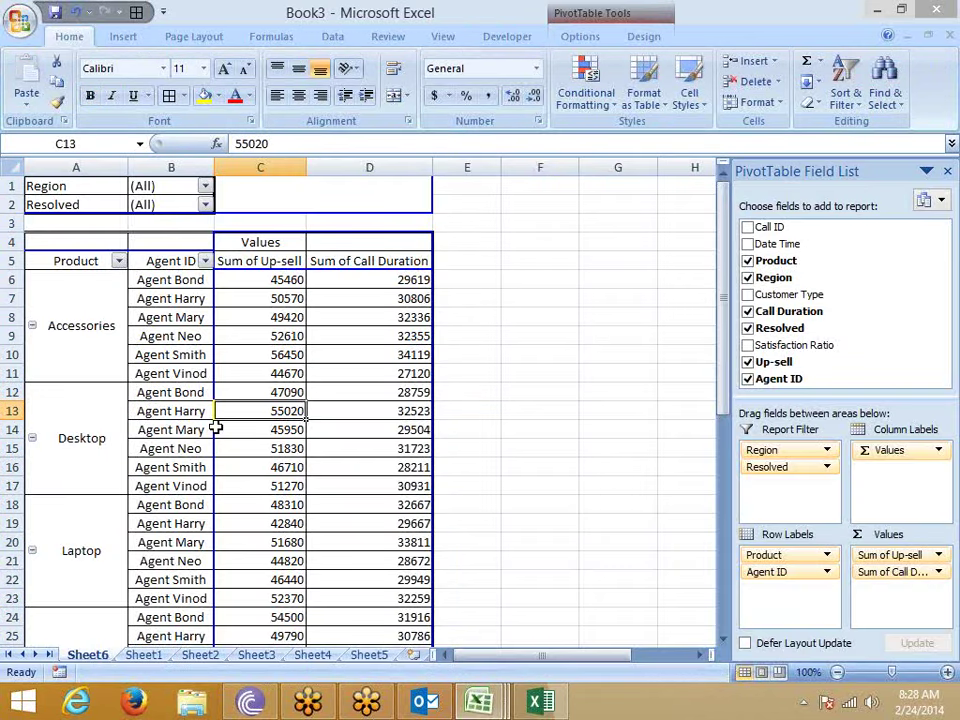
right_click(248, 357)
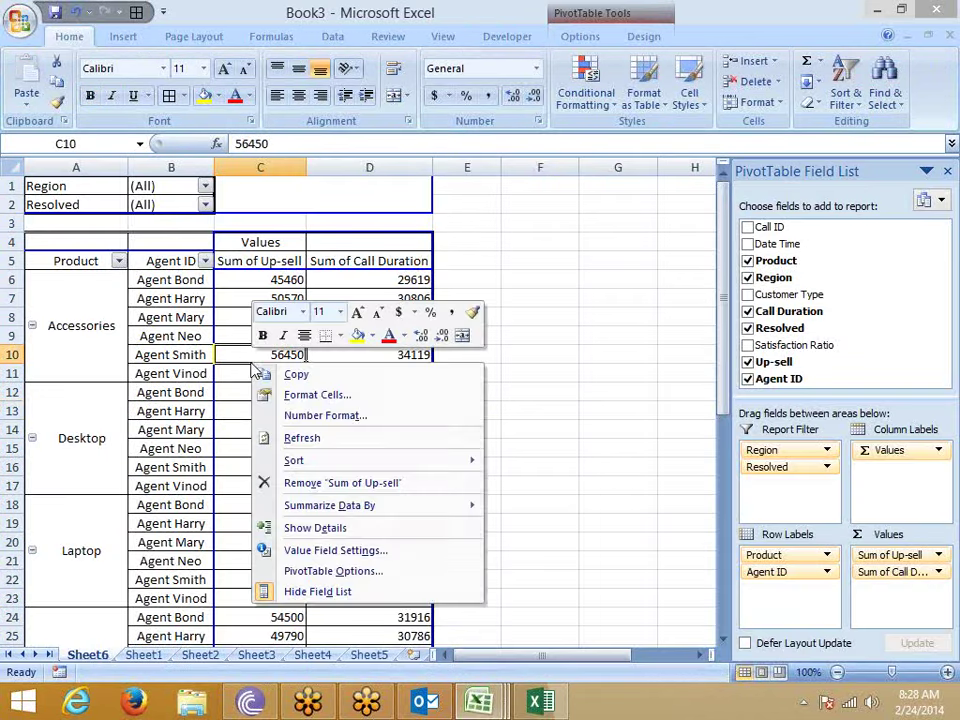
click(321, 442)
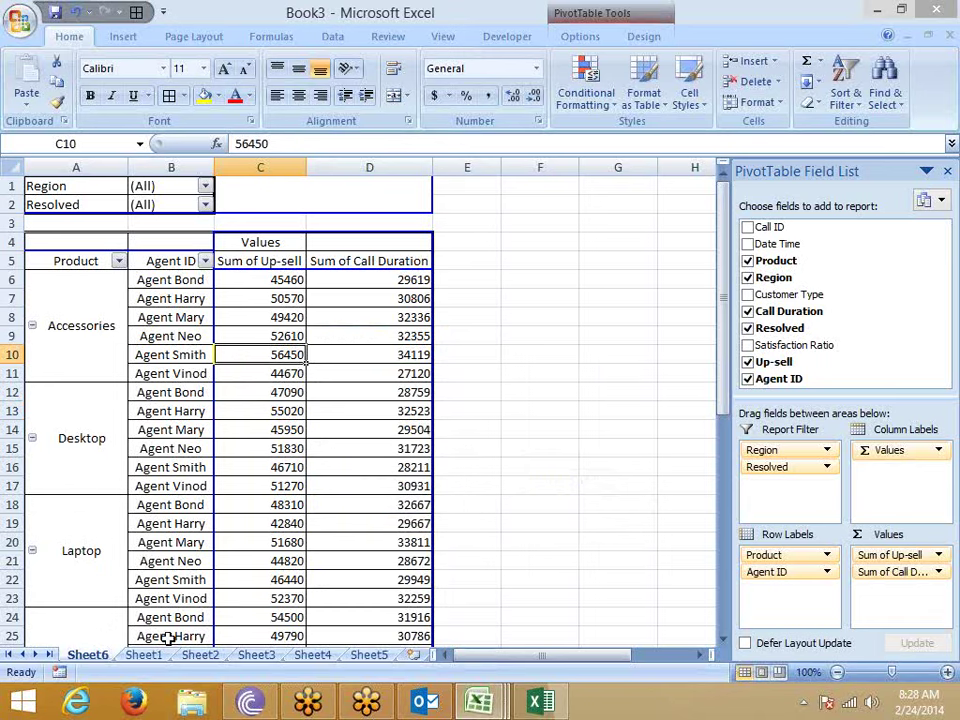
Go to the end of the source data on Sheet1 and examine the last record and the empty rows below it
click(143, 655)
click(143, 462)
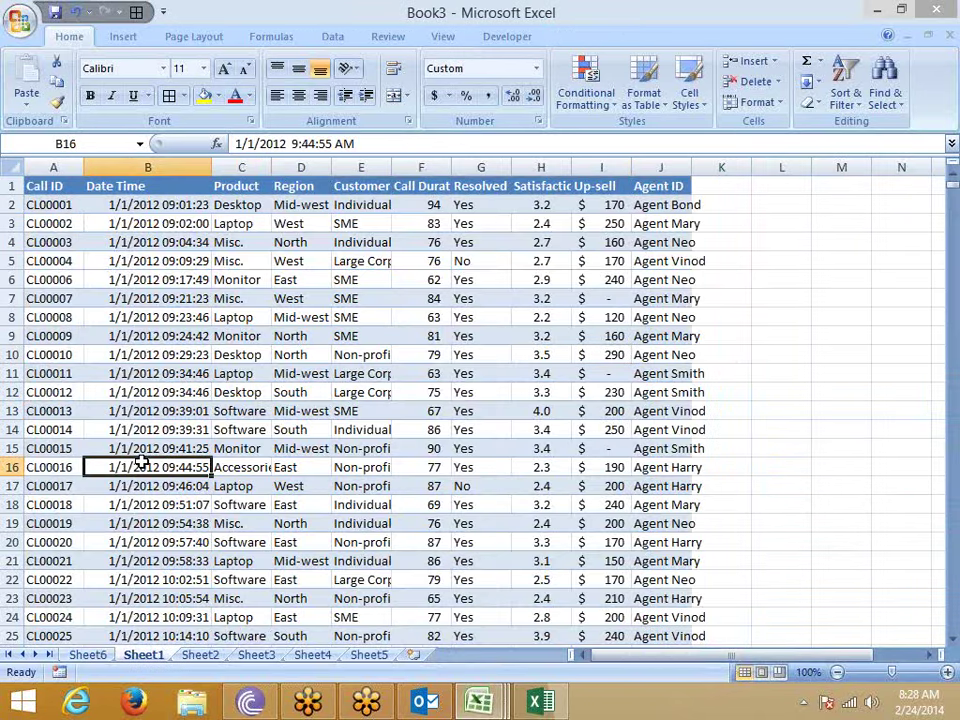
key(ctrl+Down)
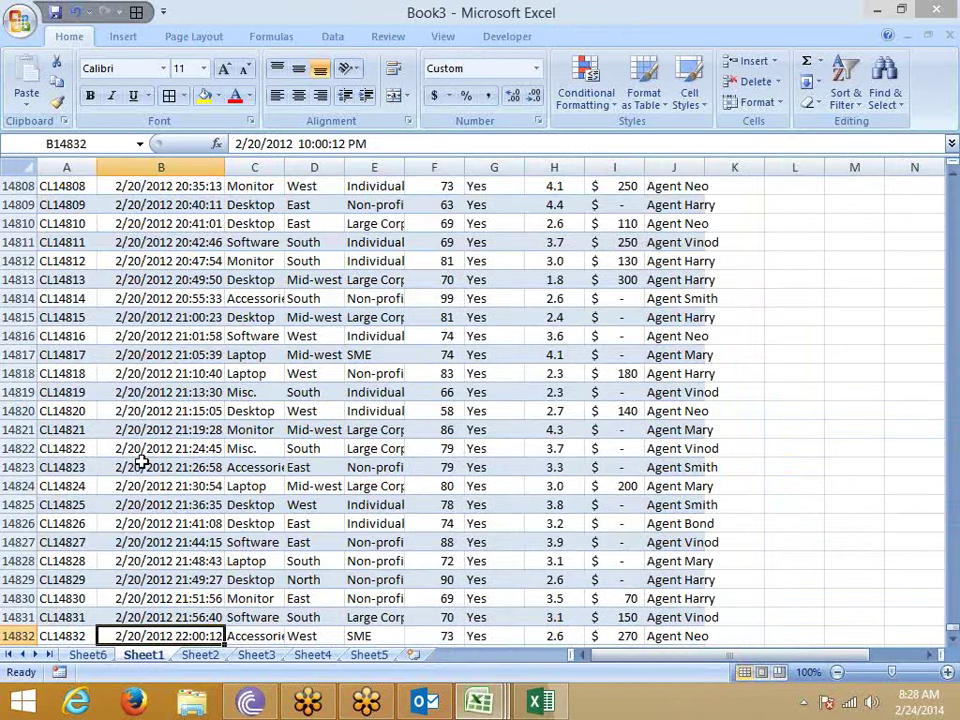
key(Down)
key(Left)
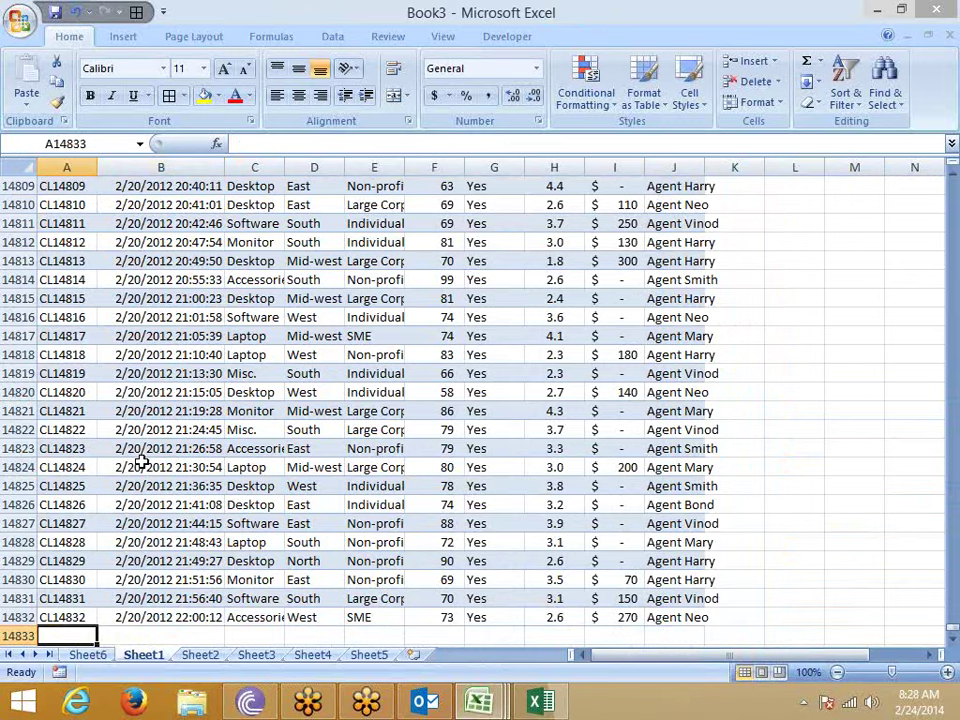
key(Down)
key(Down)
key(Down)
key(Down)
key(Down)
key(Up)
key(Up)
key(Up)
key(Up)
key(Up)
key(Up)
key(Up)
key(Up)
key(Up)
key(Up)
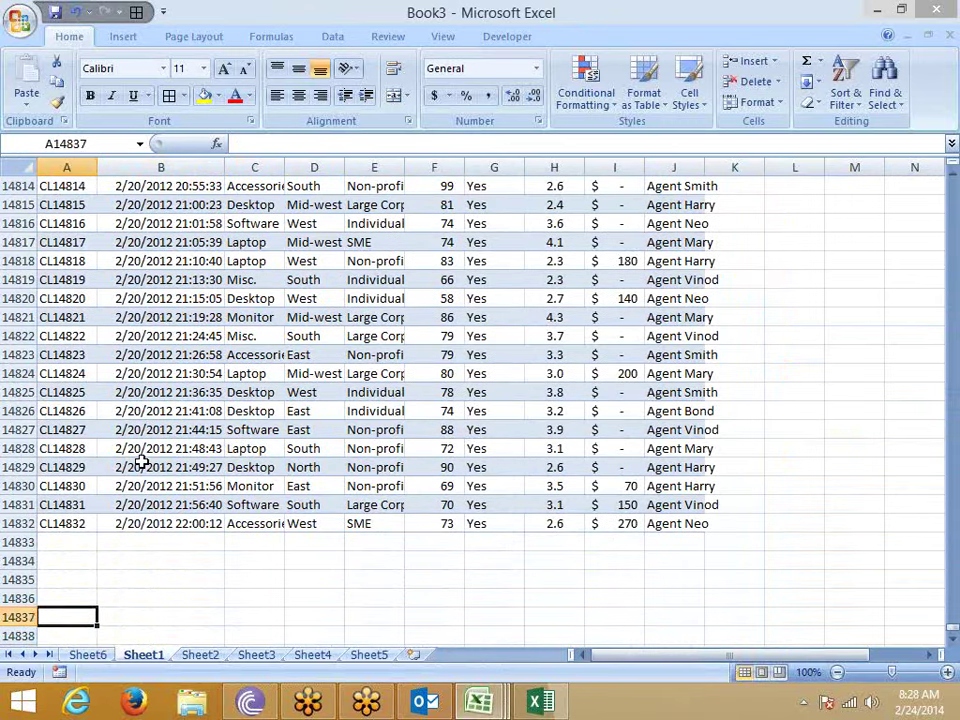
key(Down)
key(Down)
key(Down)
key(Down)
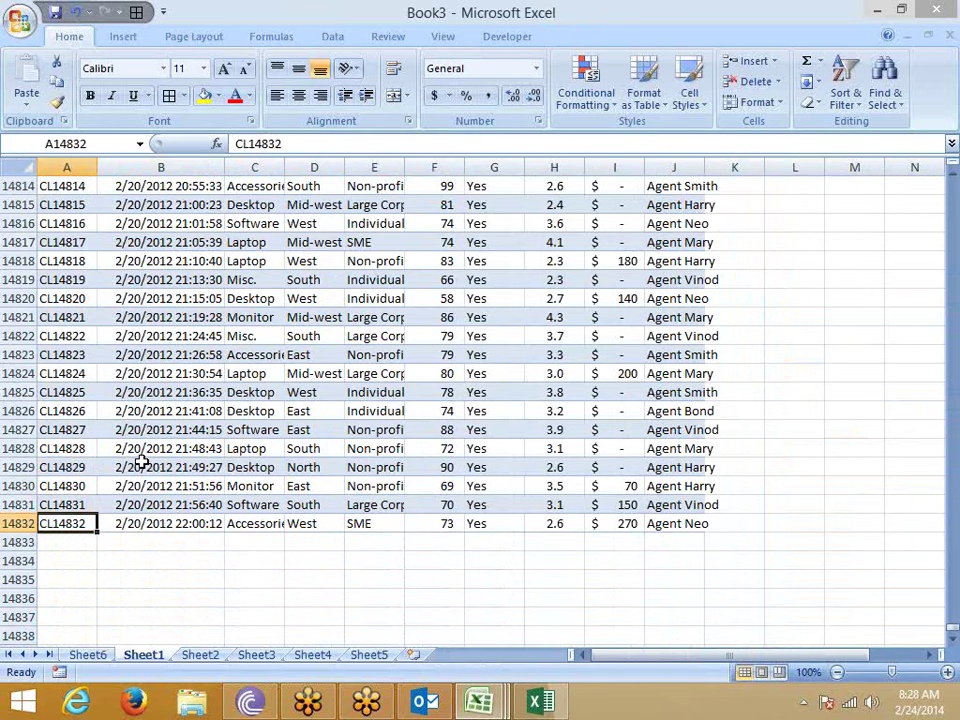
Duplicate the last source record, A14832:J14832, into the empty row 14833 directly below it
key(ctrl+shift+Right)
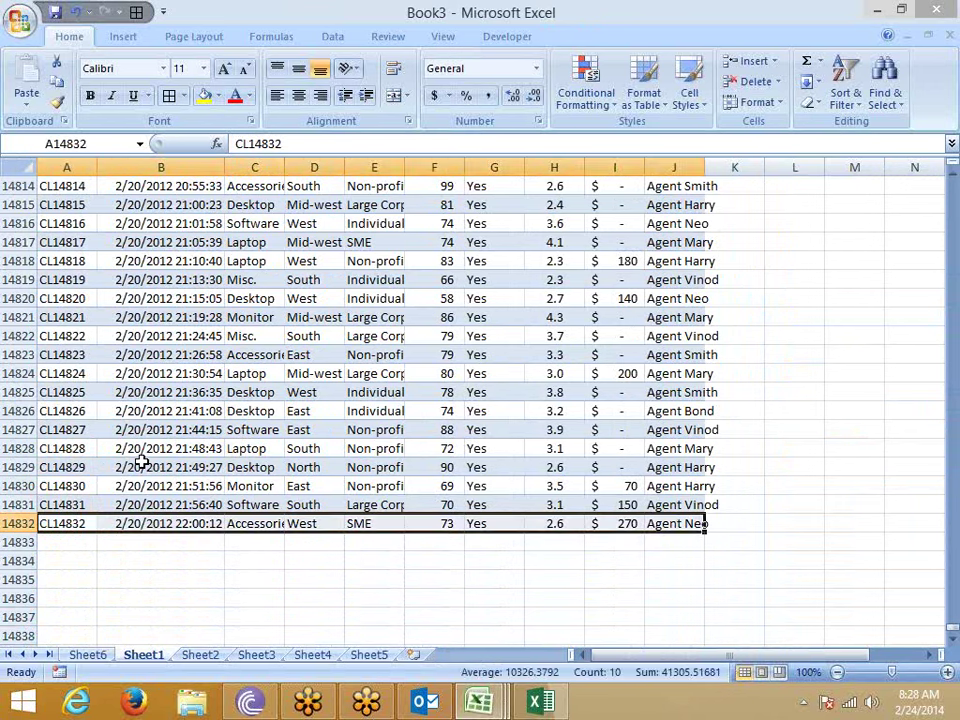
key(ctrl+c)
key(Down)
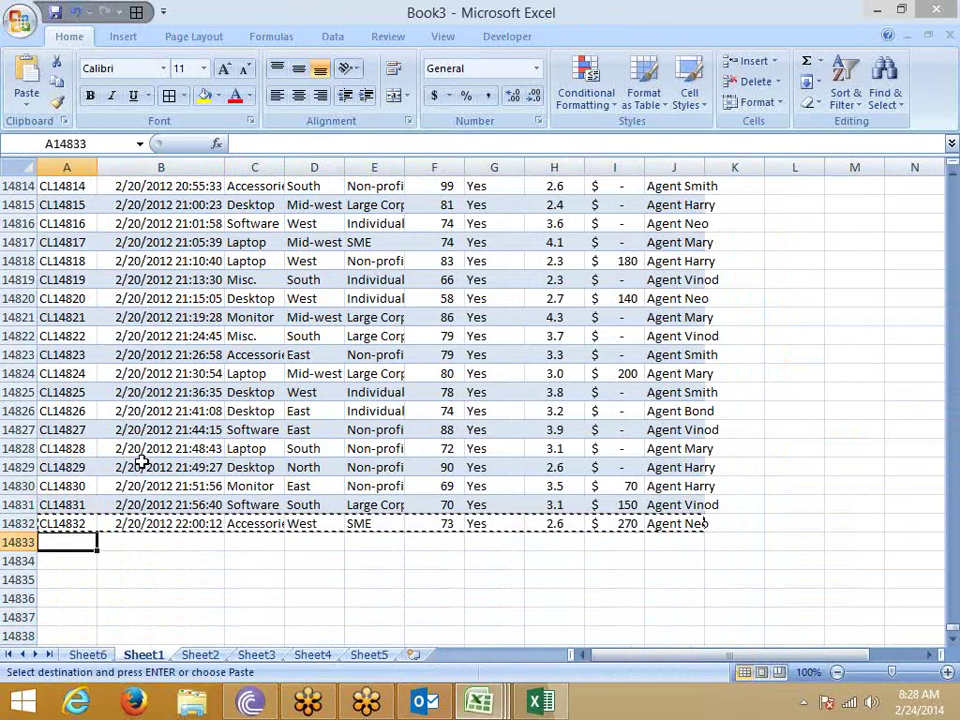
key(ctrl+v)
key(Escape)
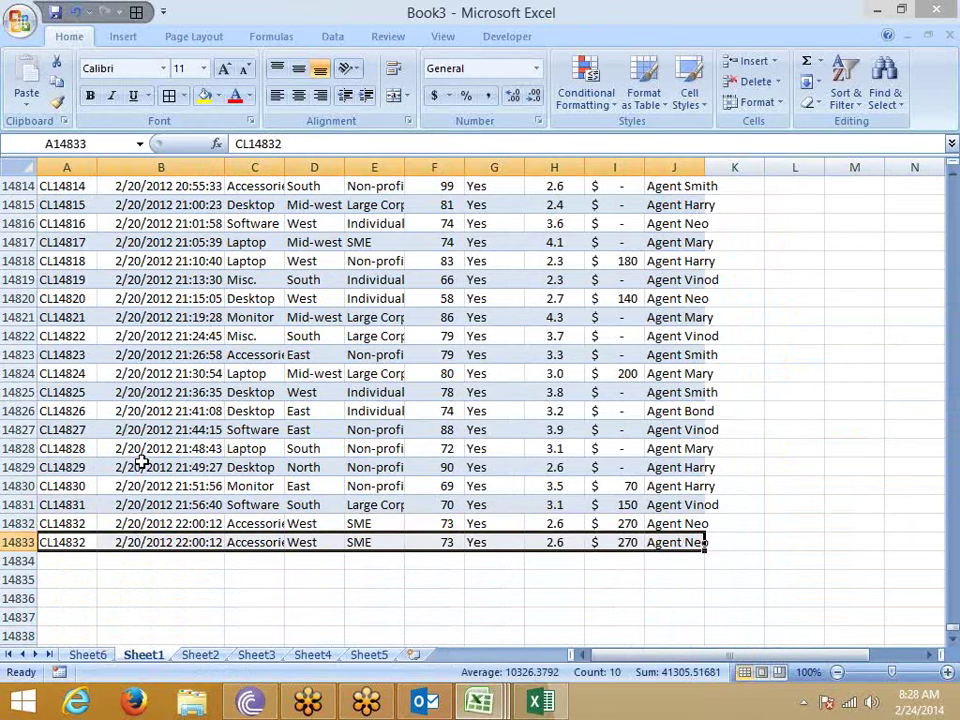
Change the product in C14833 to FTF
click(253, 543)
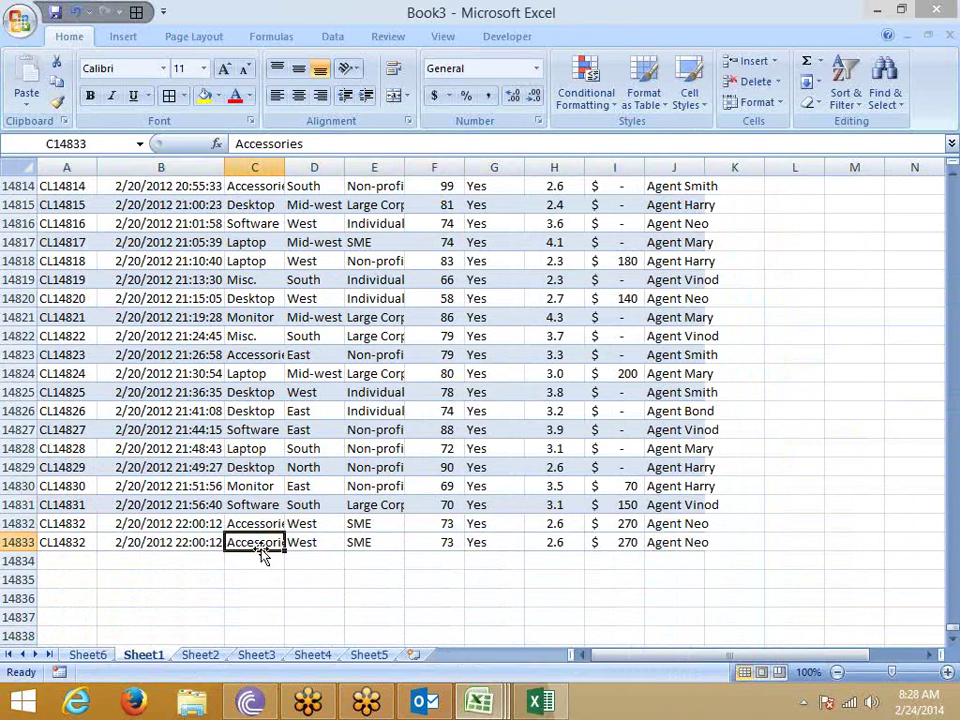
text(tf)
key(BackSpace)
key(BackSpace)
text(FTF)
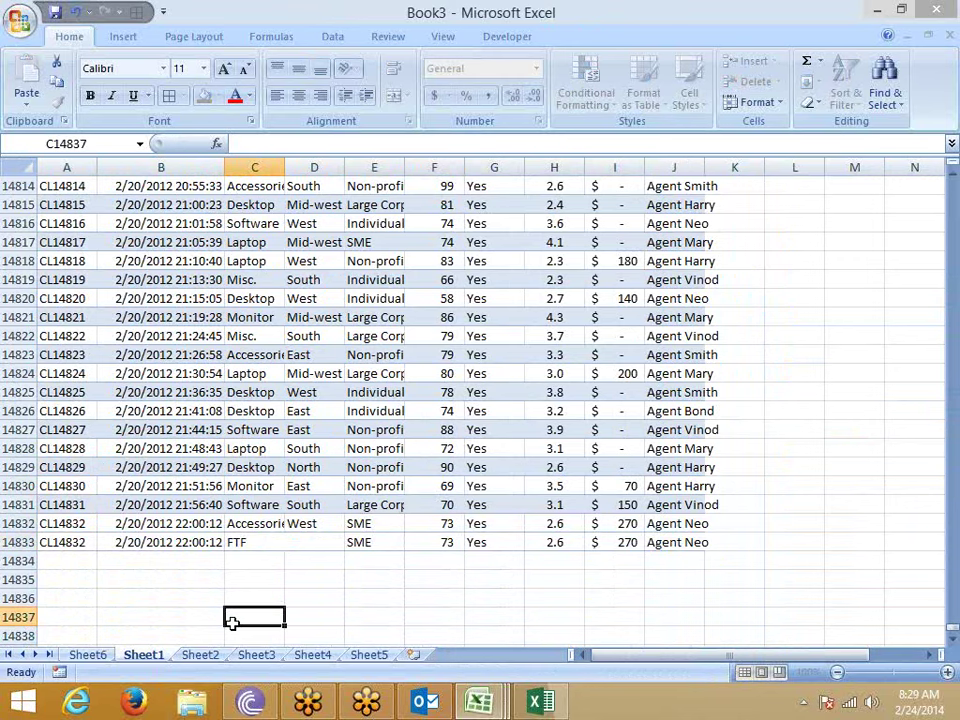
Refresh the pivot table on Sheet6 and look through its product rows for FTF
click(87, 654)
right_click(178, 411)
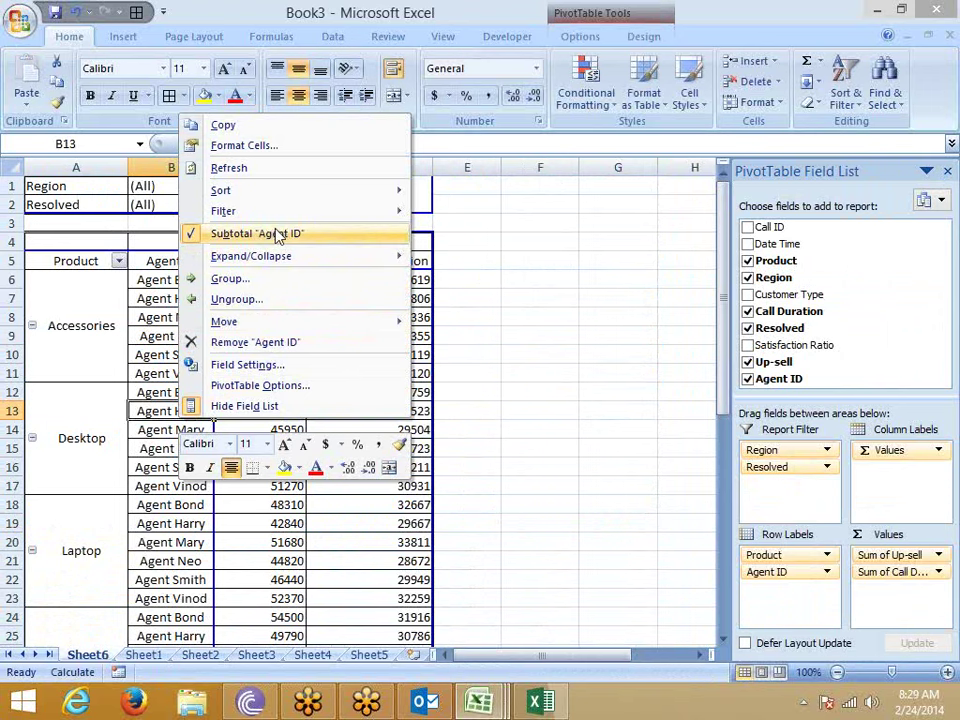
click(270, 168)
scroll(193, 300, down, 6)
scroll(197, 310, up, 4)
scroll(197, 308, up, 1)
scroll(197, 308, down, 5)
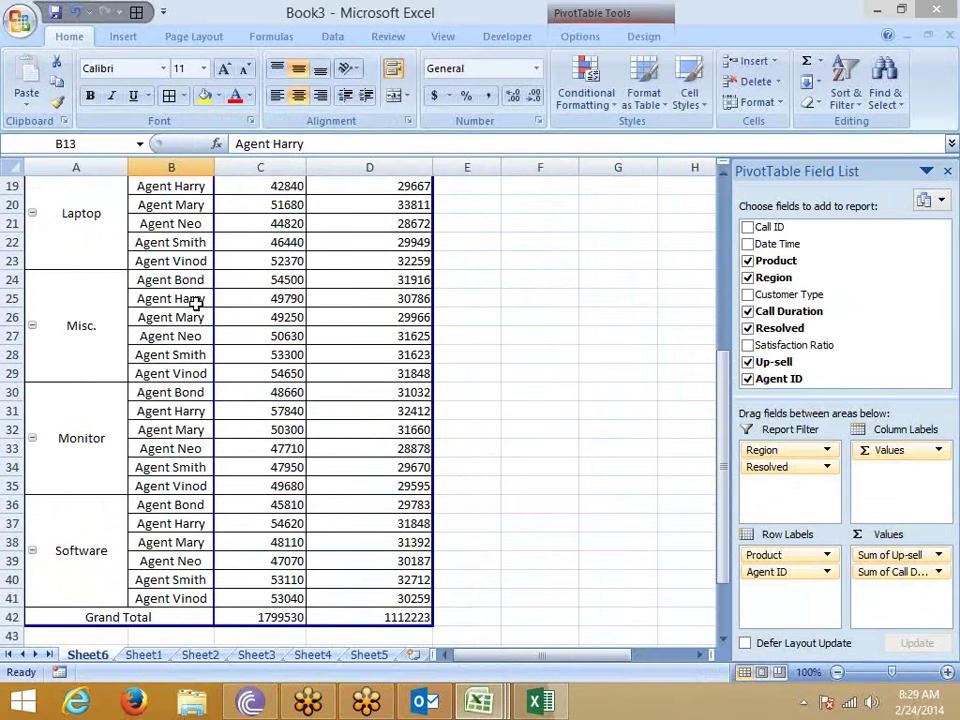
Review the added record in row 14833 of Sheet1 and return to the top of the pivot table on Sheet6
click(148, 654)
drag(64, 545, 700, 542)
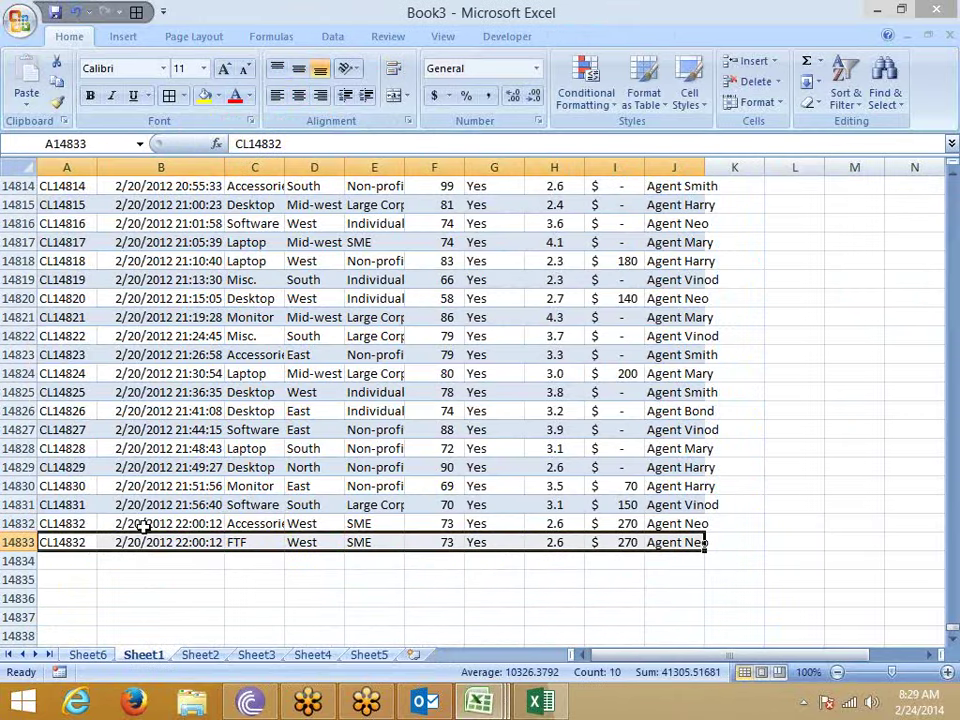
click(87, 655)
scroll(133, 511, up, 2)
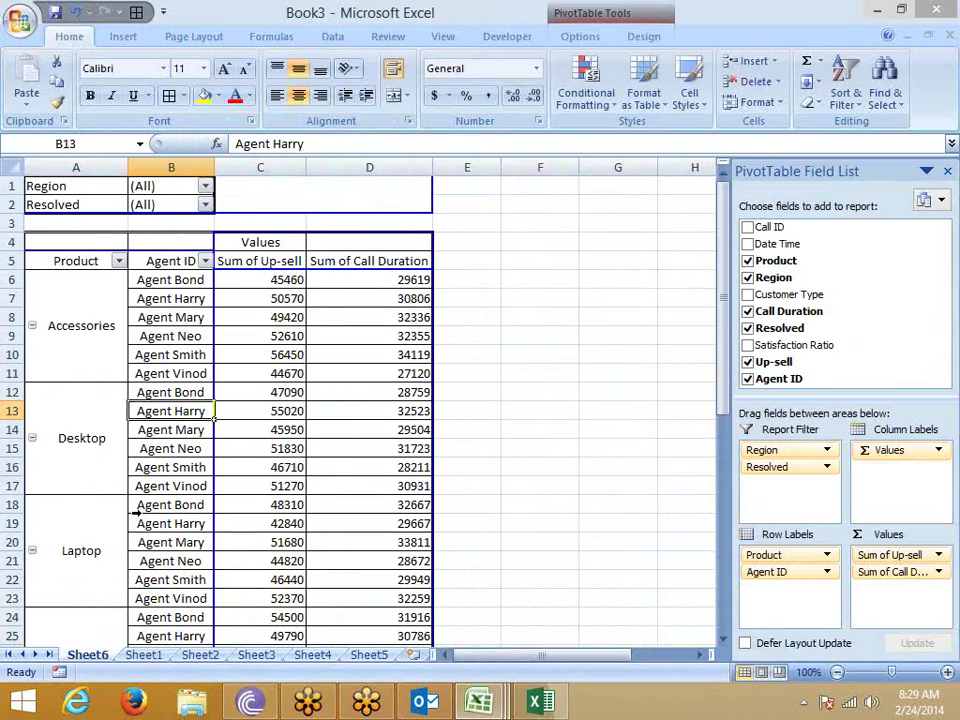
Change the PivotTable's data source to Sheet1!$A$1:$J$14833
click(131, 317)
click(588, 14)
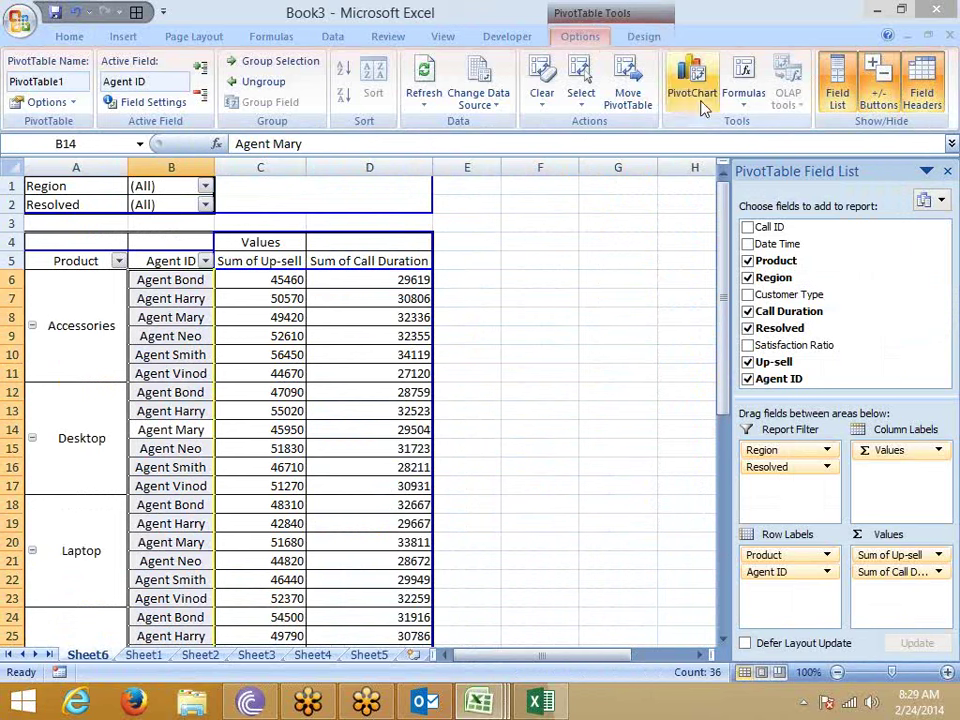
click(507, 110)
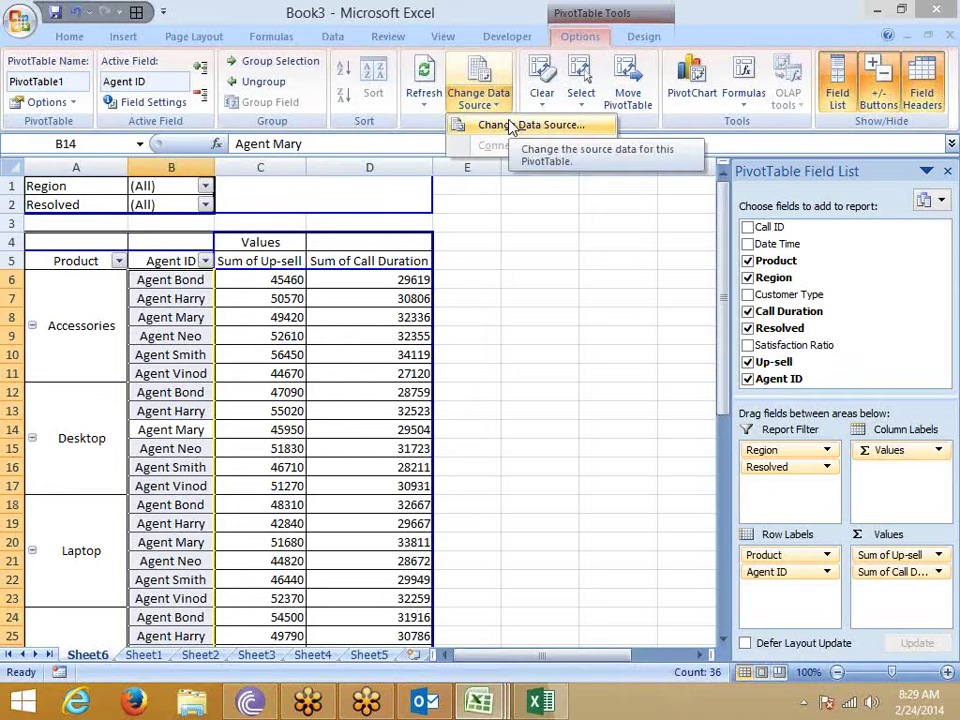
click(510, 125)
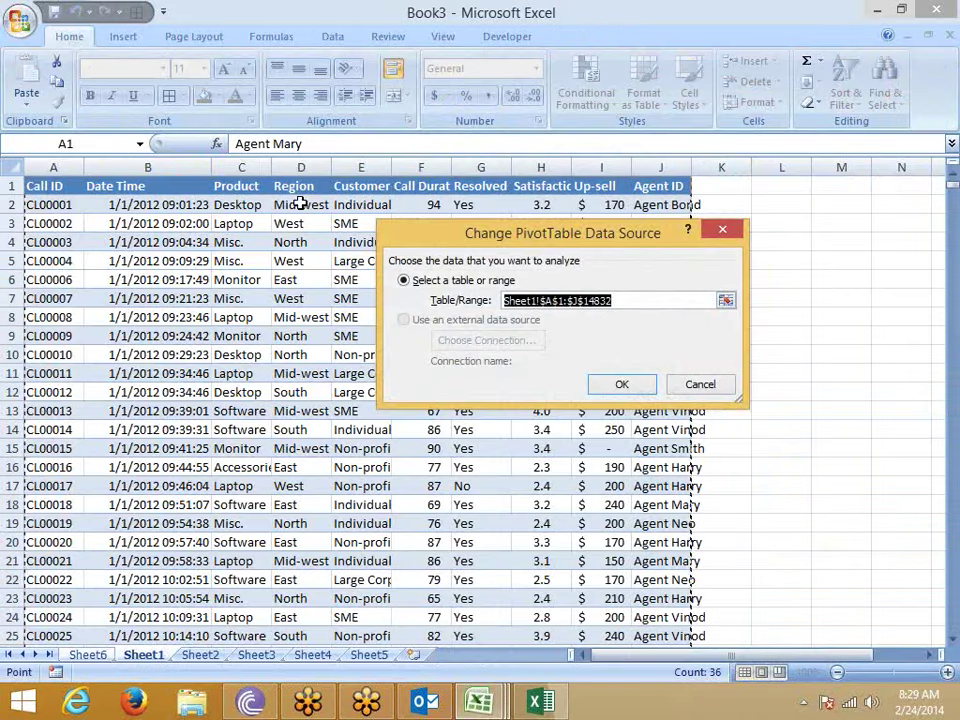
click(42, 185)
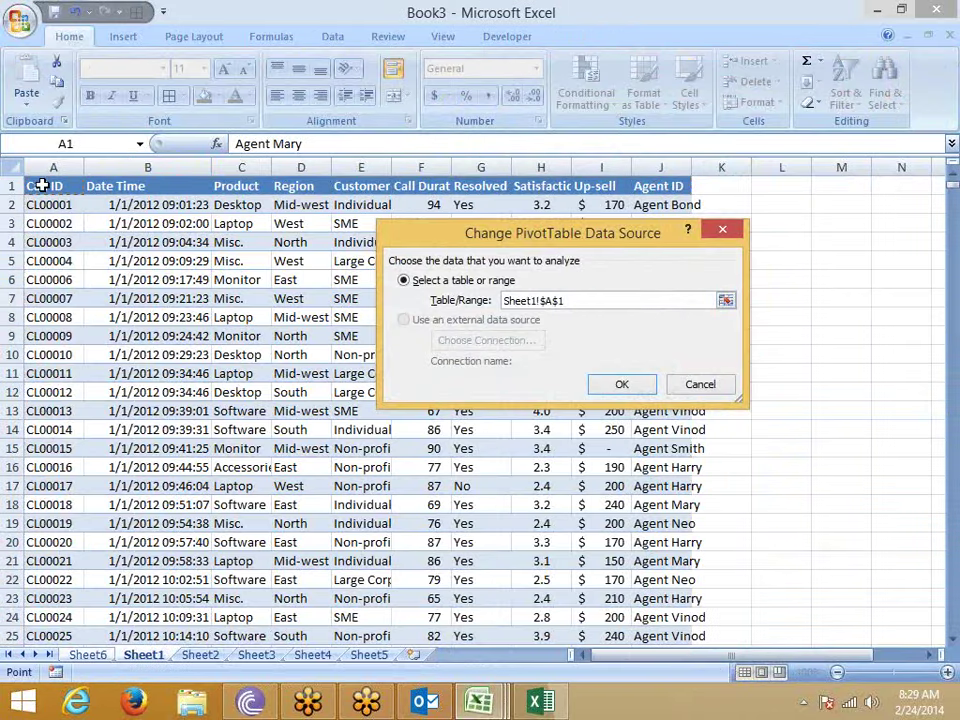
key(ctrl+shift+Right)
key(ctrl+shift+Down)
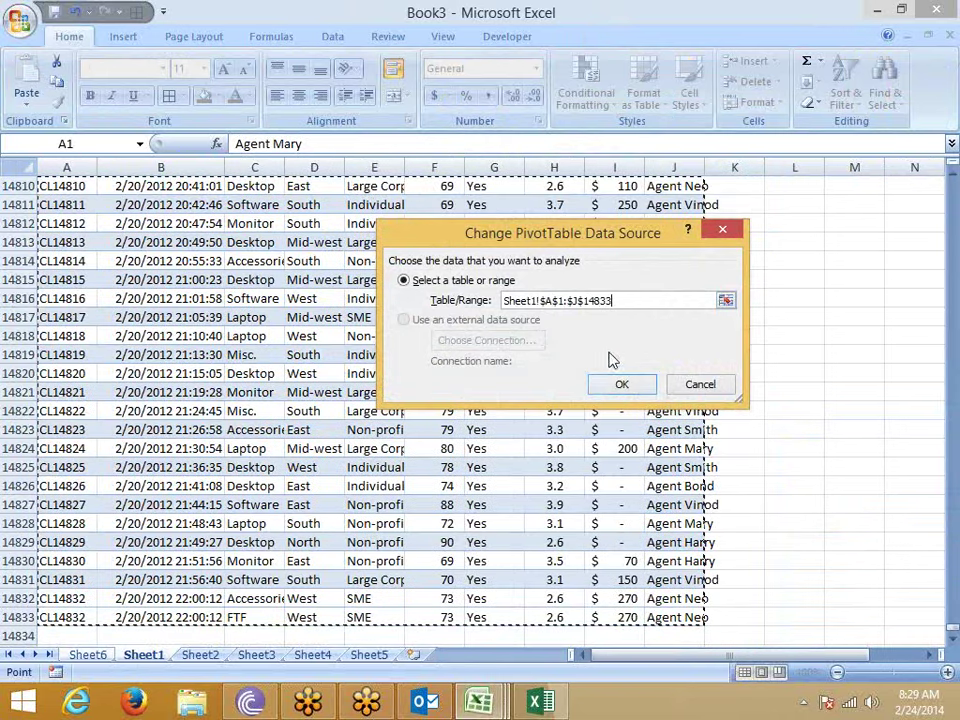
click(622, 385)
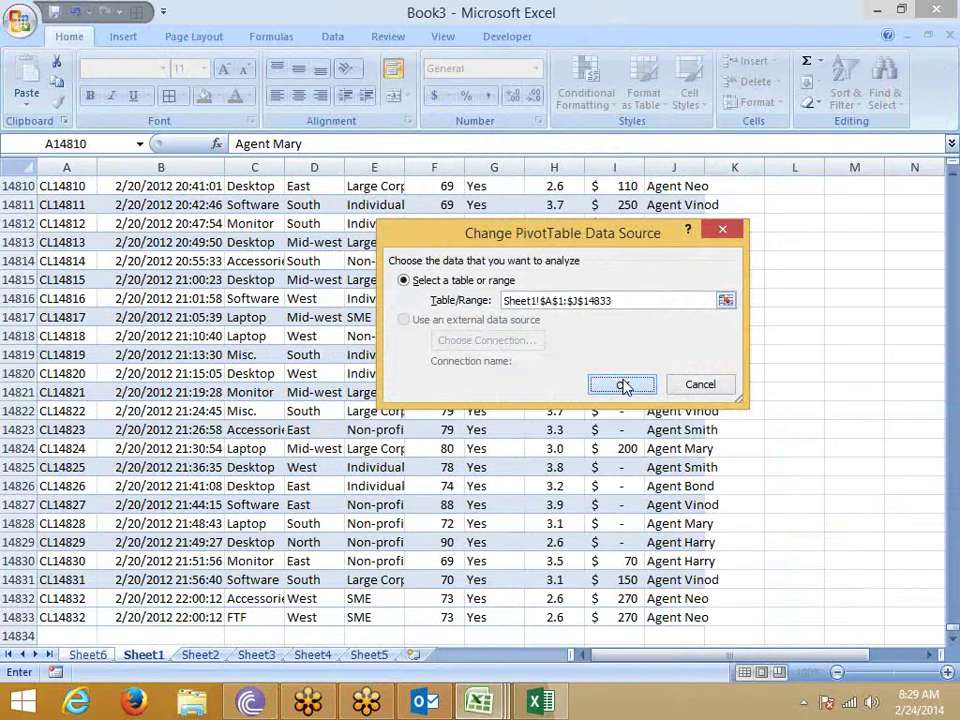
Examine the FTF product row and its Sum of Up-sell value at the end of the pivot table
scroll(189, 377, down, 9)
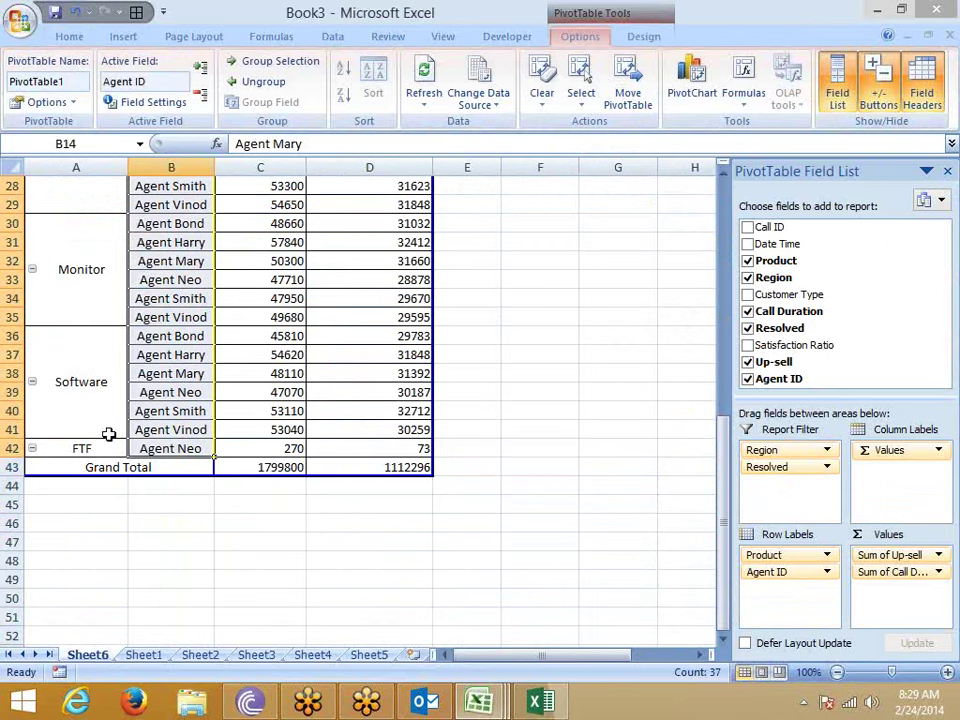
click(81, 449)
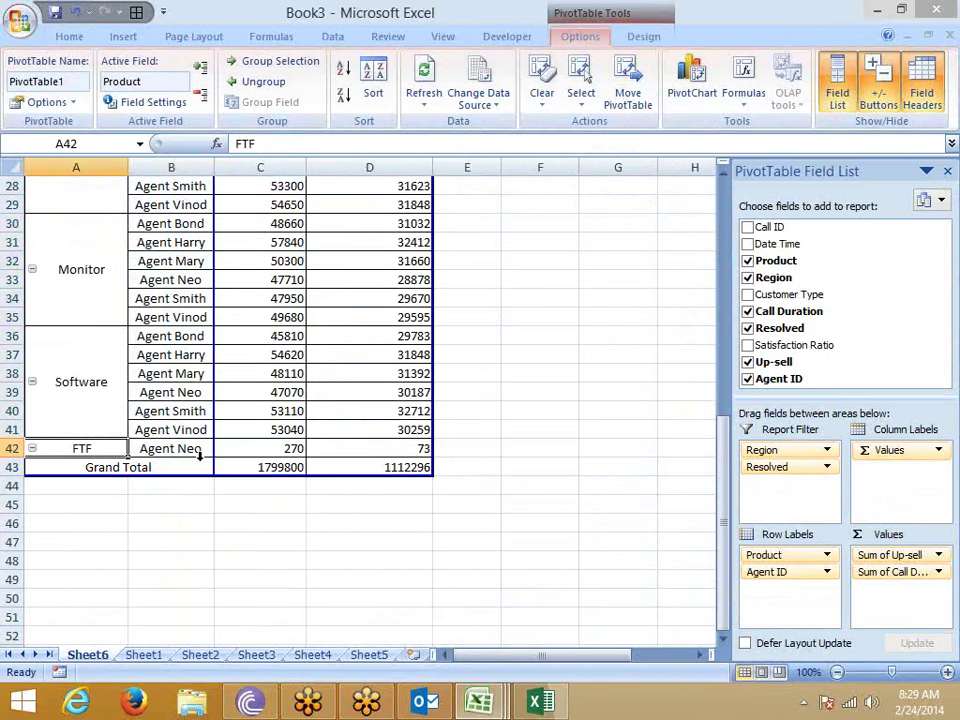
click(262, 448)
scroll(279, 446, up, 7)
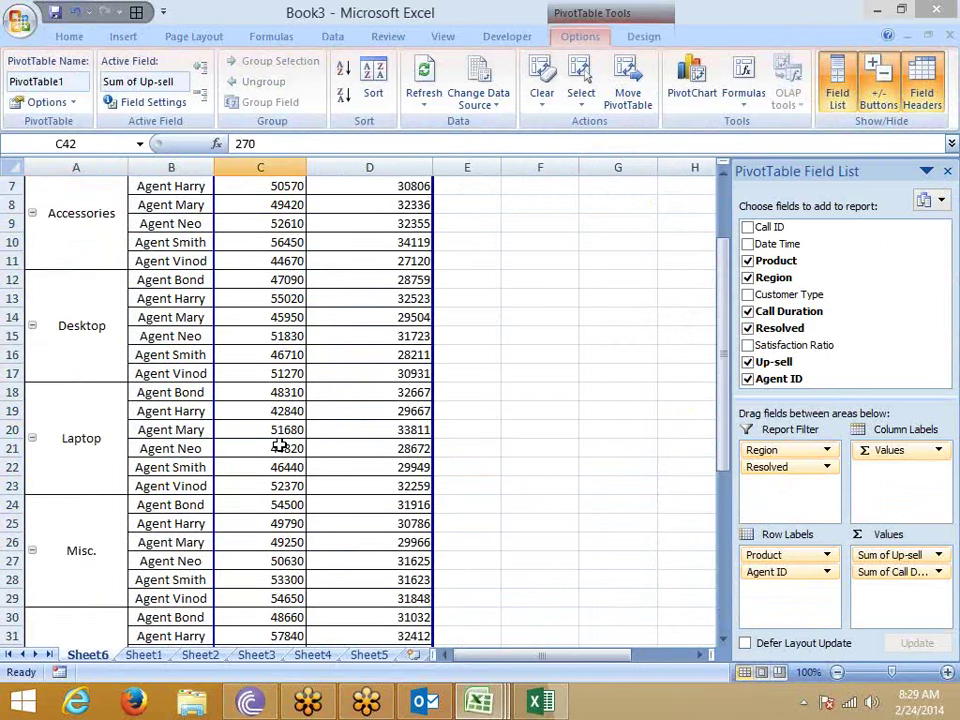
scroll(279, 446, up, 2)
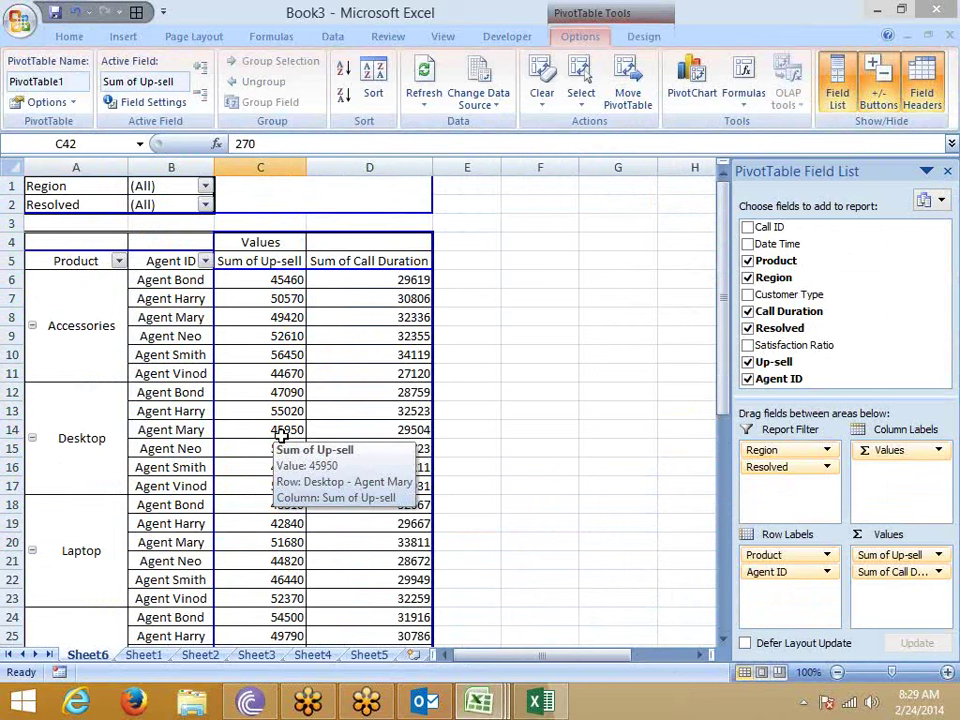
right_click(99, 662)
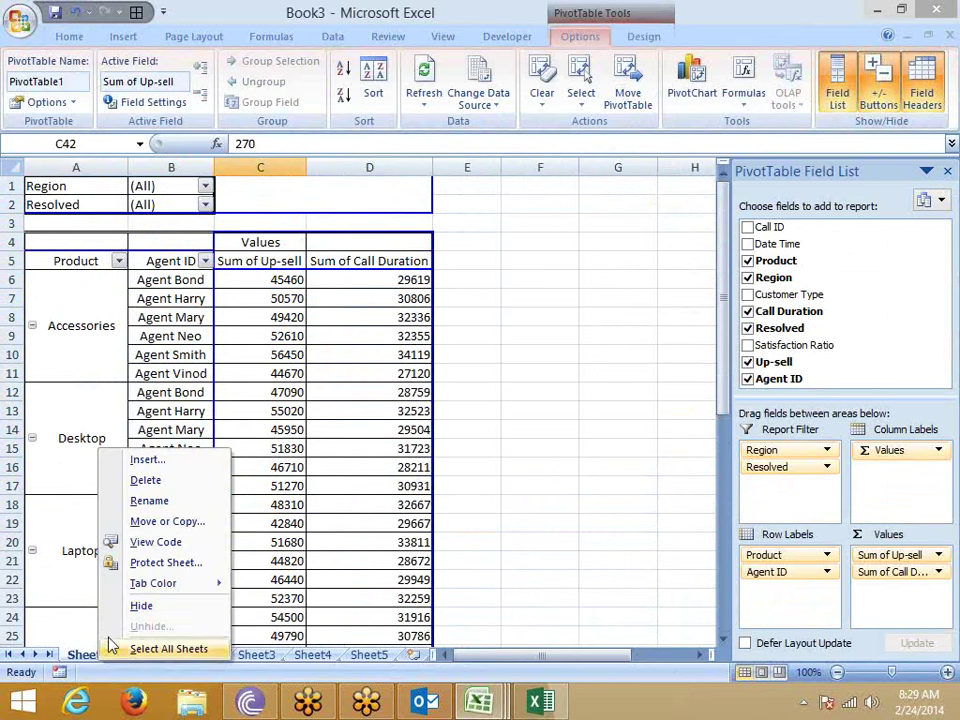
right_click(87, 660)
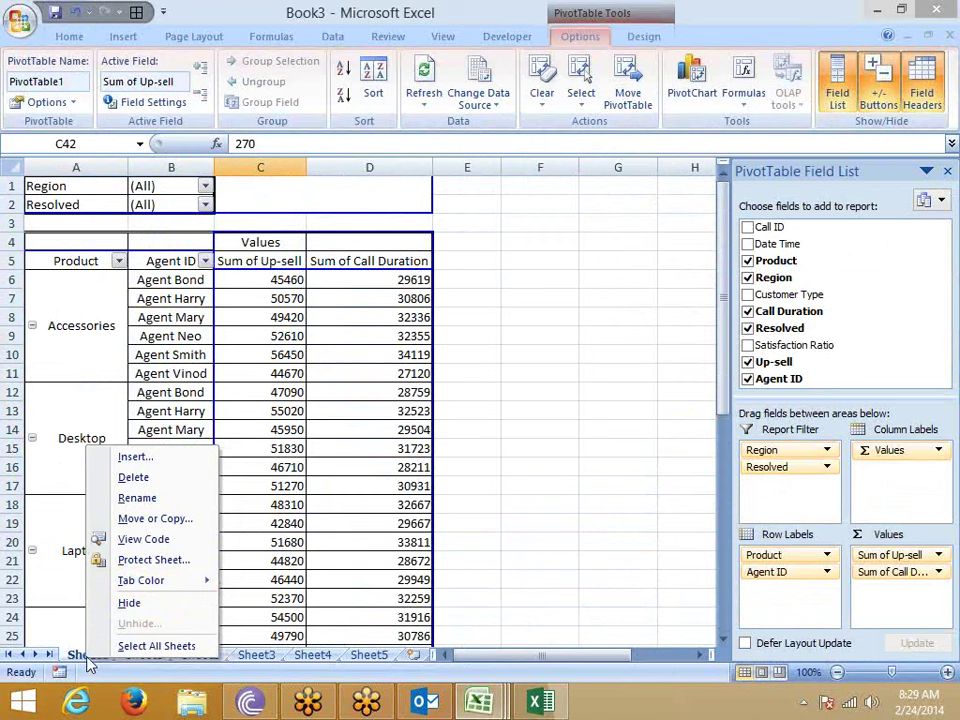
click(332, 482)
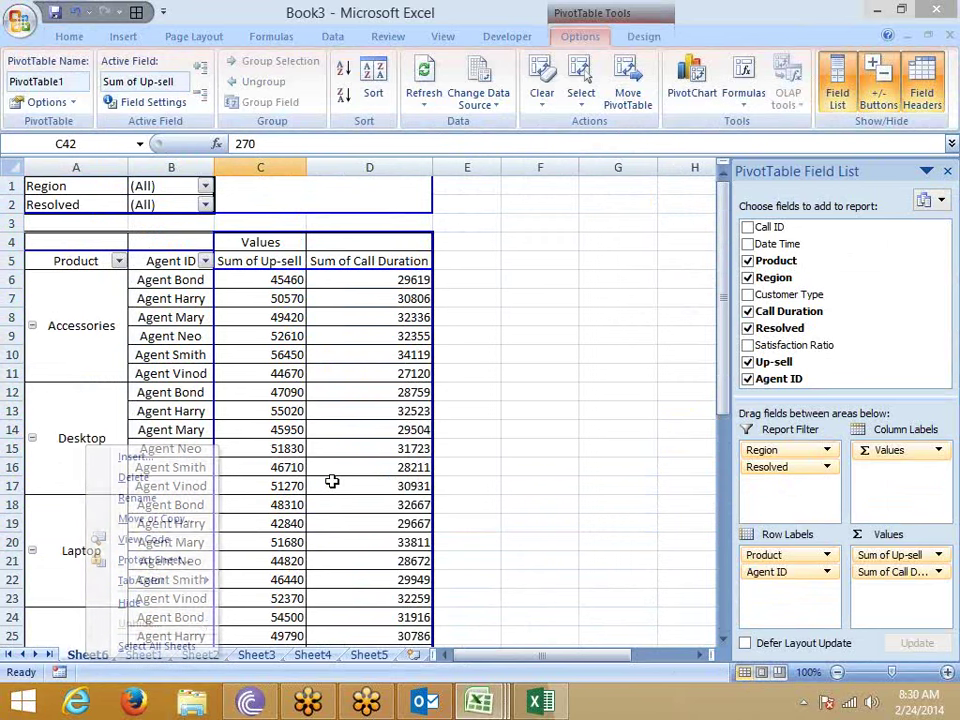
Convert the Sheet1 source data, $A$1:$J$14833, into a table with headers
click(152, 657)
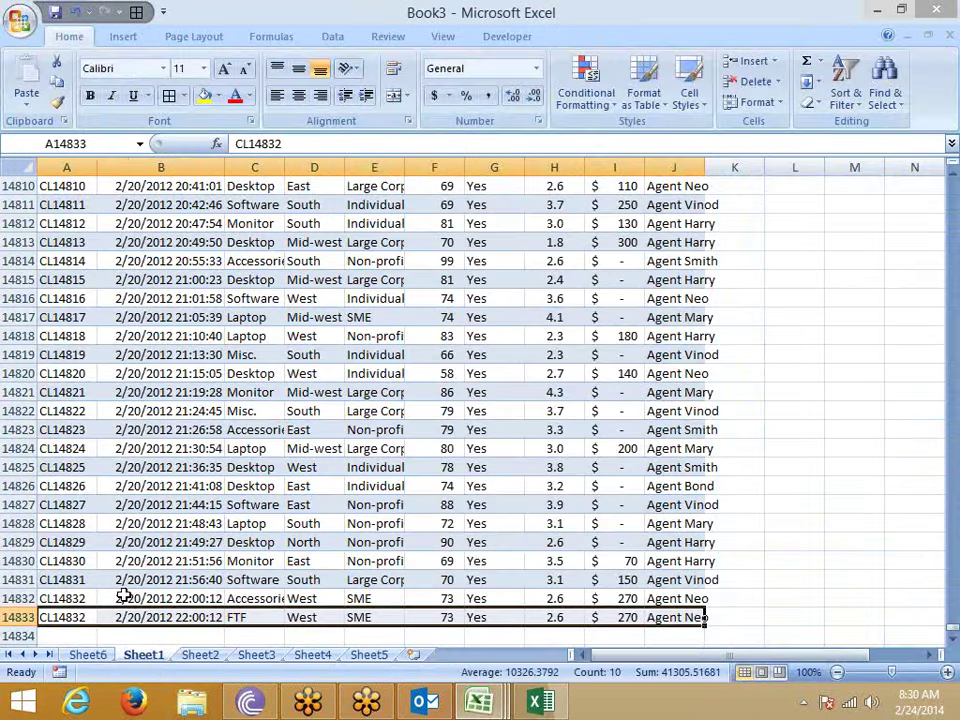
click(66, 489)
key(ctrl+Home)
key(ctrl+shift+Right)
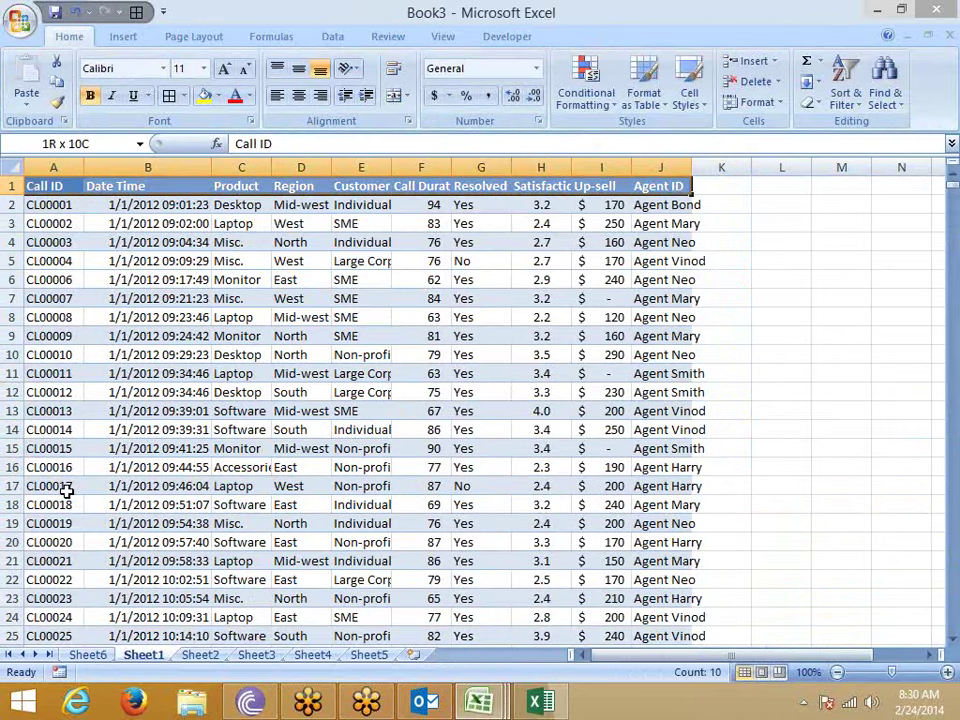
key(ctrl+shift+Down)
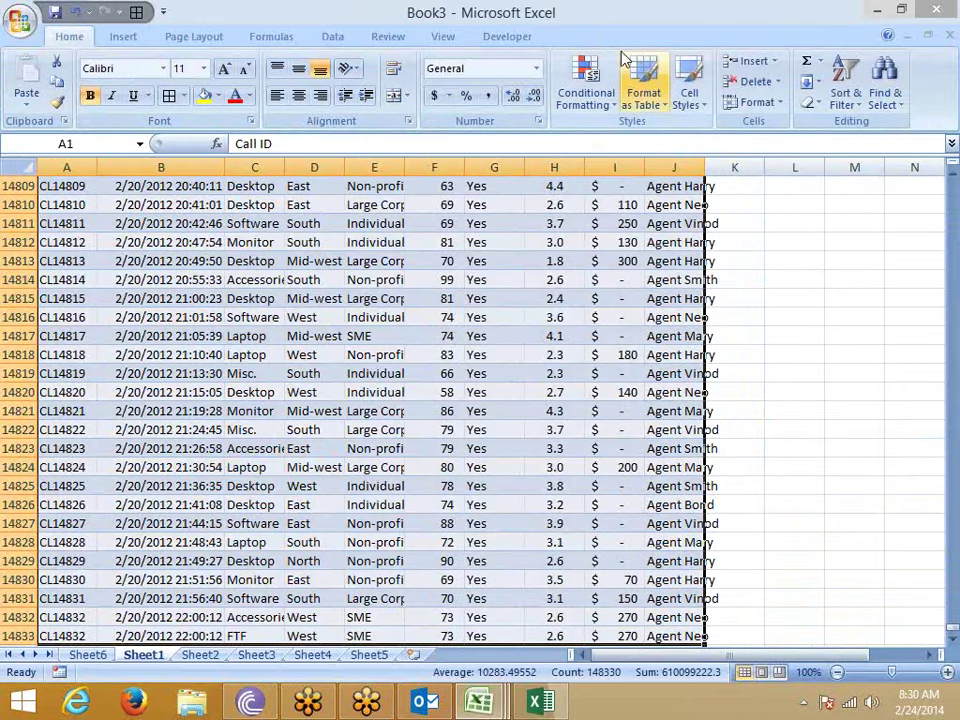
click(600, 98)
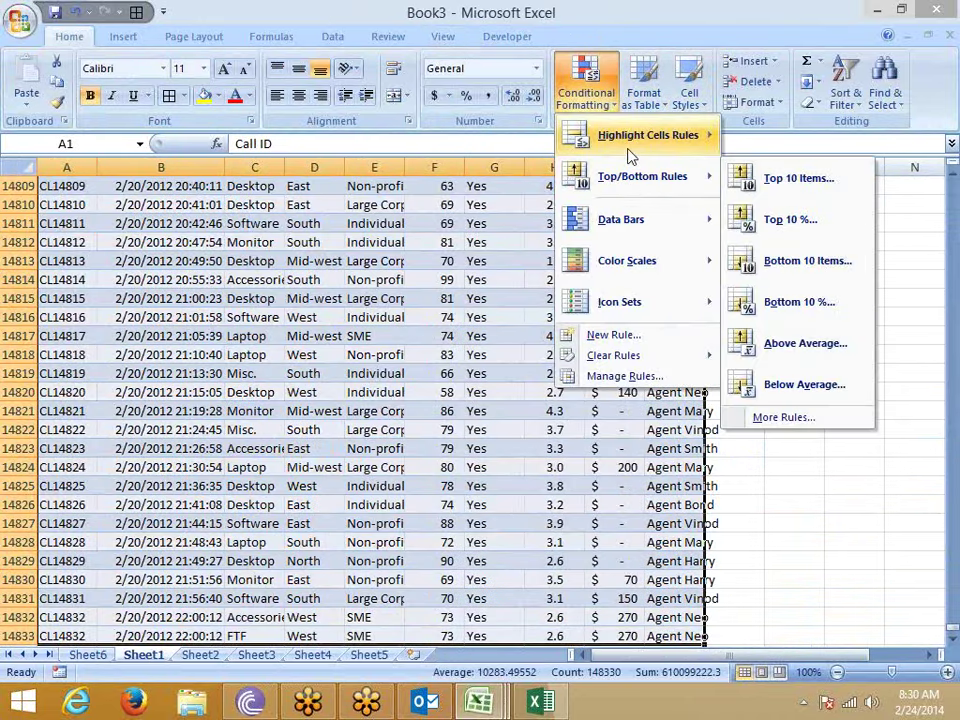
click(640, 98)
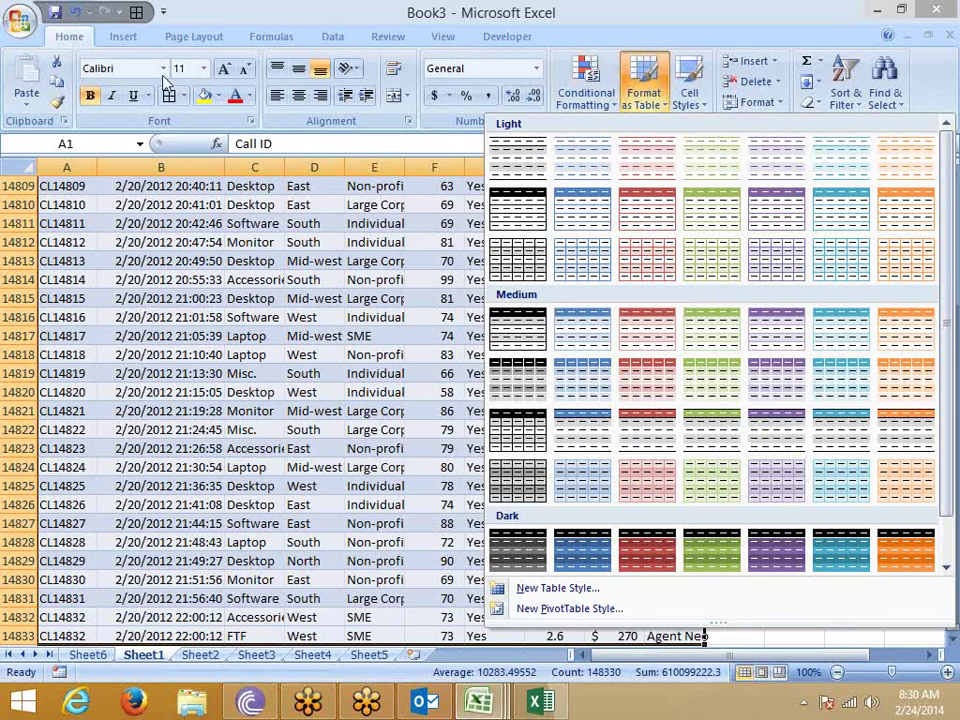
click(122, 37)
click(78, 90)
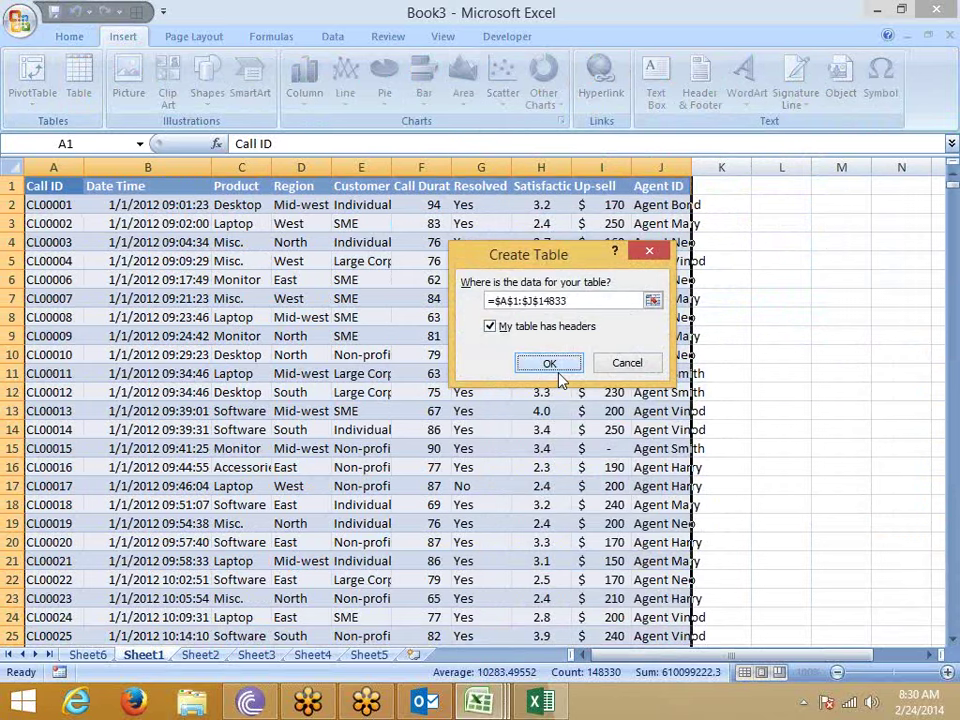
click(552, 364)
click(32, 80)
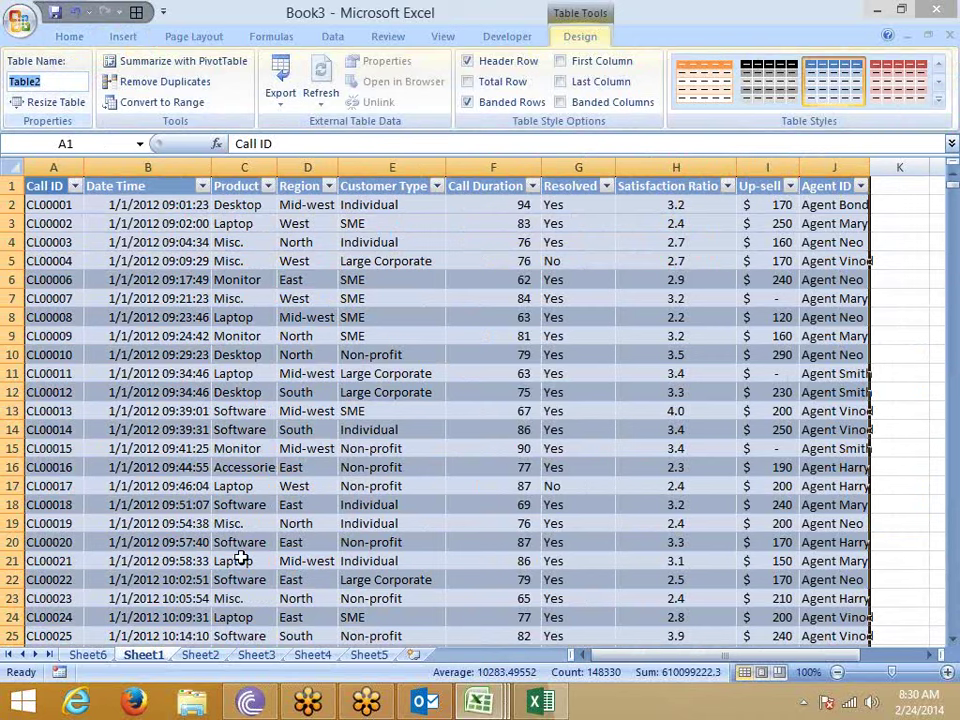
Change the data source of the PivotTable on Sheet6 to the whole Sheet1 table, Table2[#All]
click(103, 659)
click(98, 656)
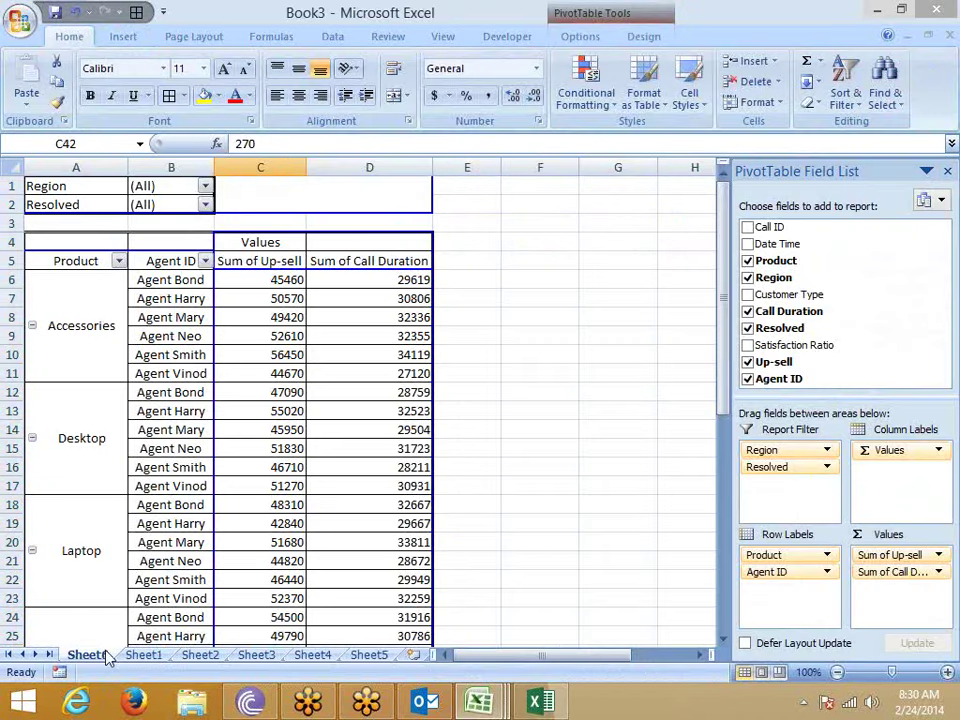
click(145, 522)
right_click(175, 440)
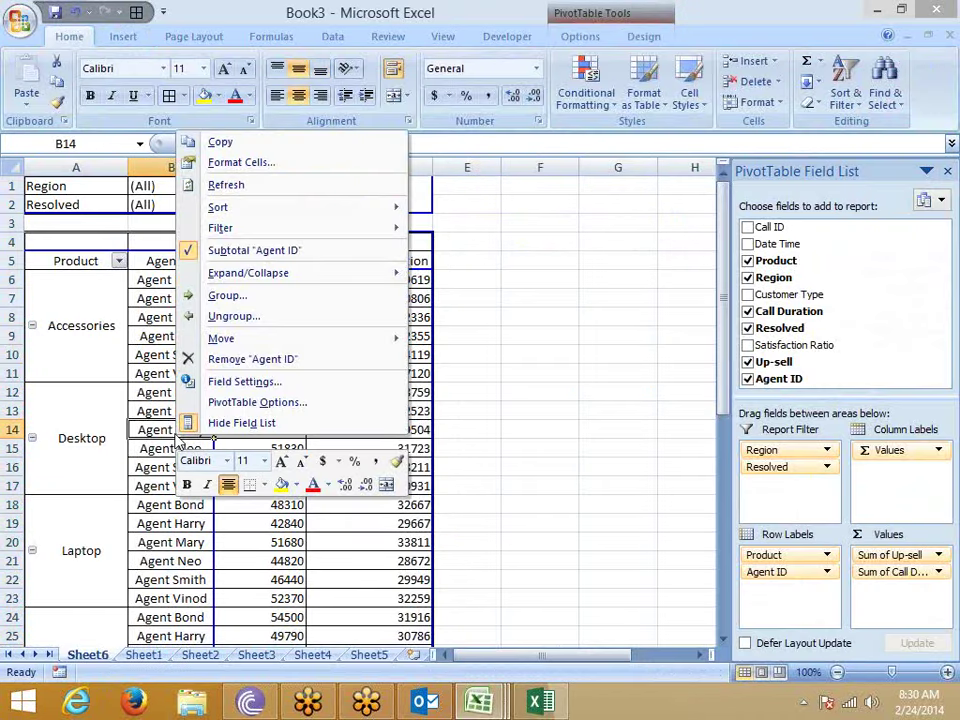
key(Escape)
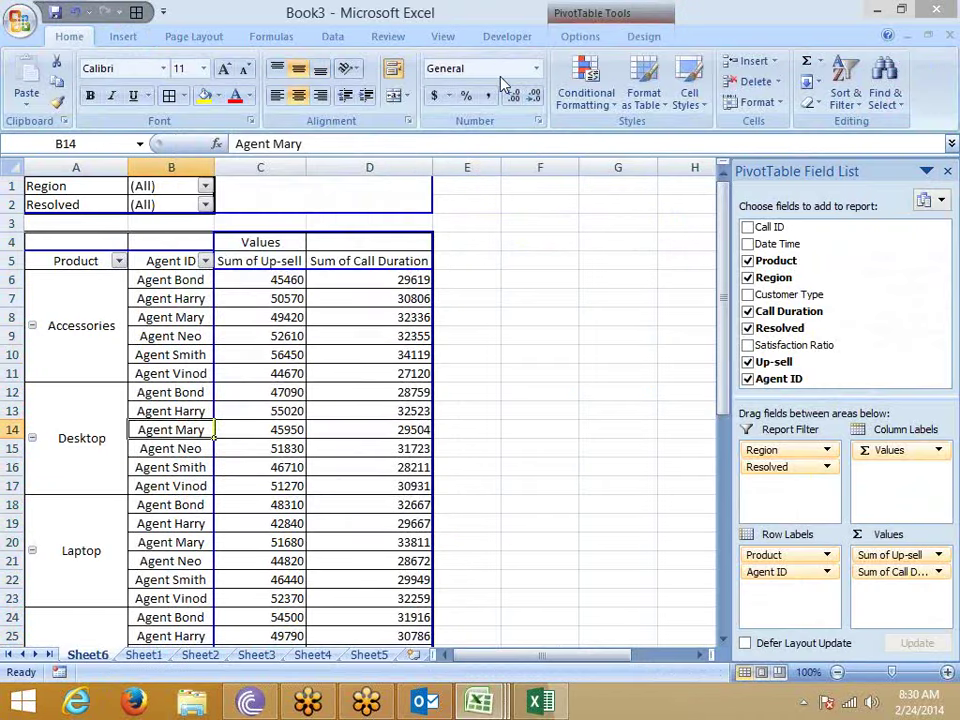
click(580, 36)
click(480, 98)
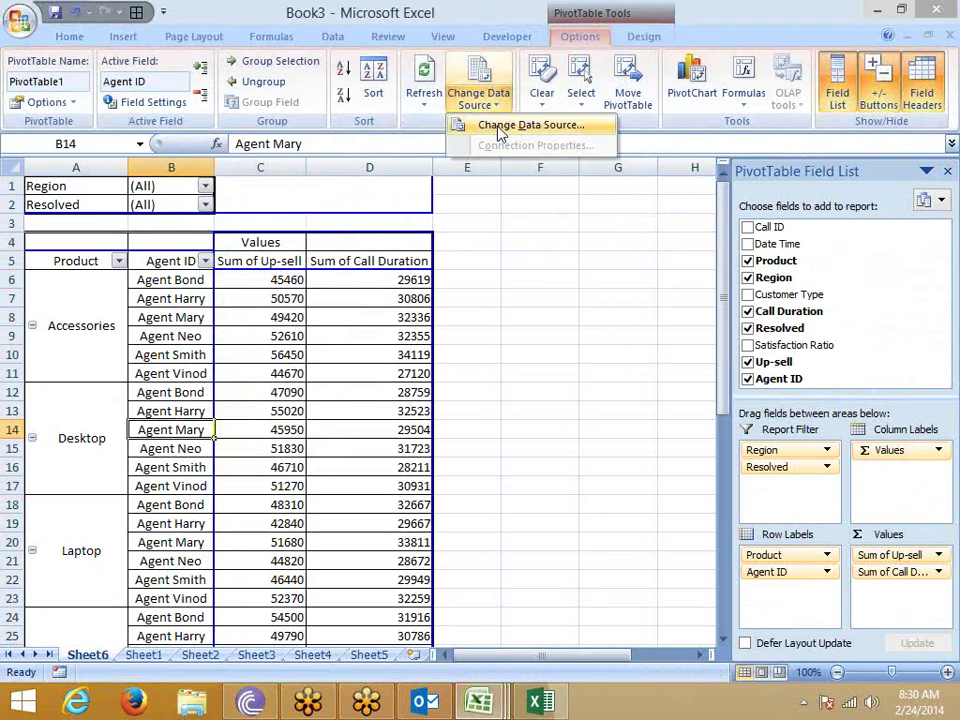
click(510, 125)
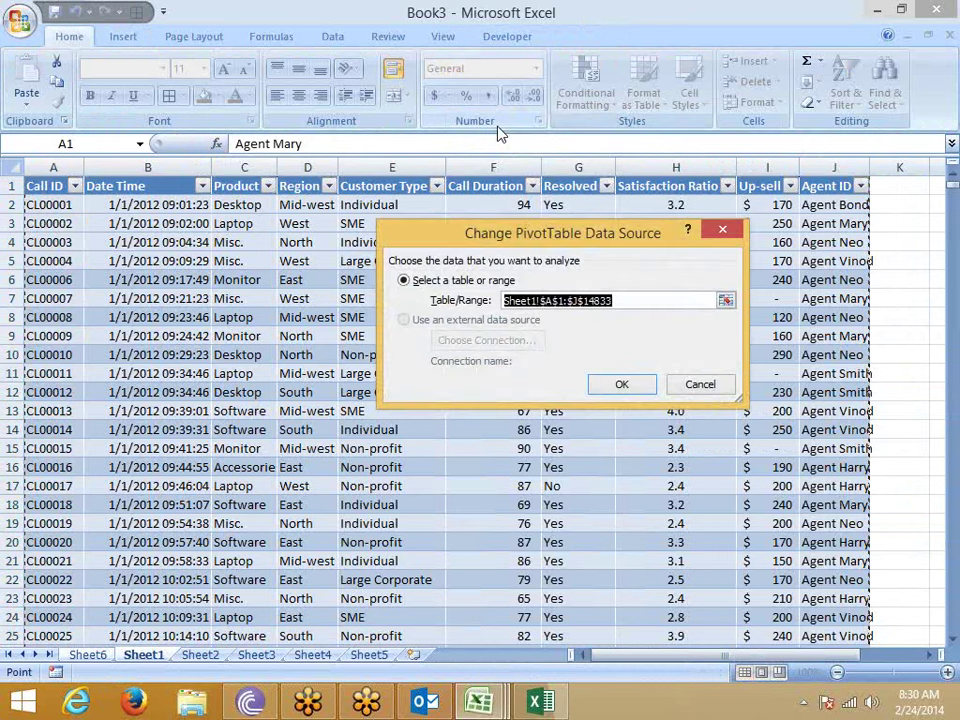
click(28, 187)
click(110, 198)
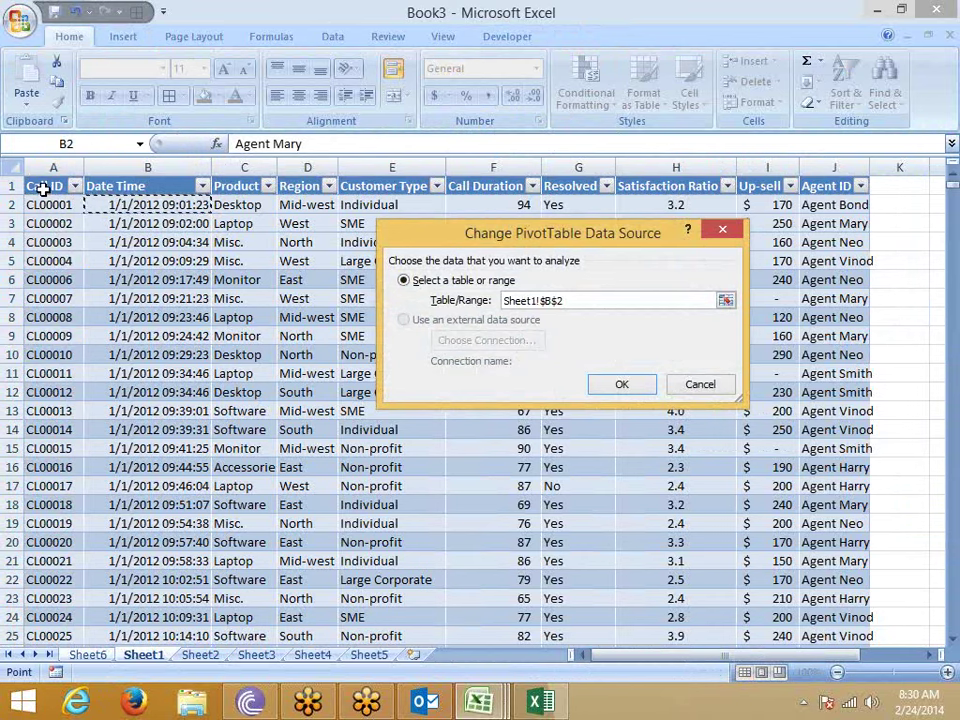
click(44, 188)
click(44, 188)
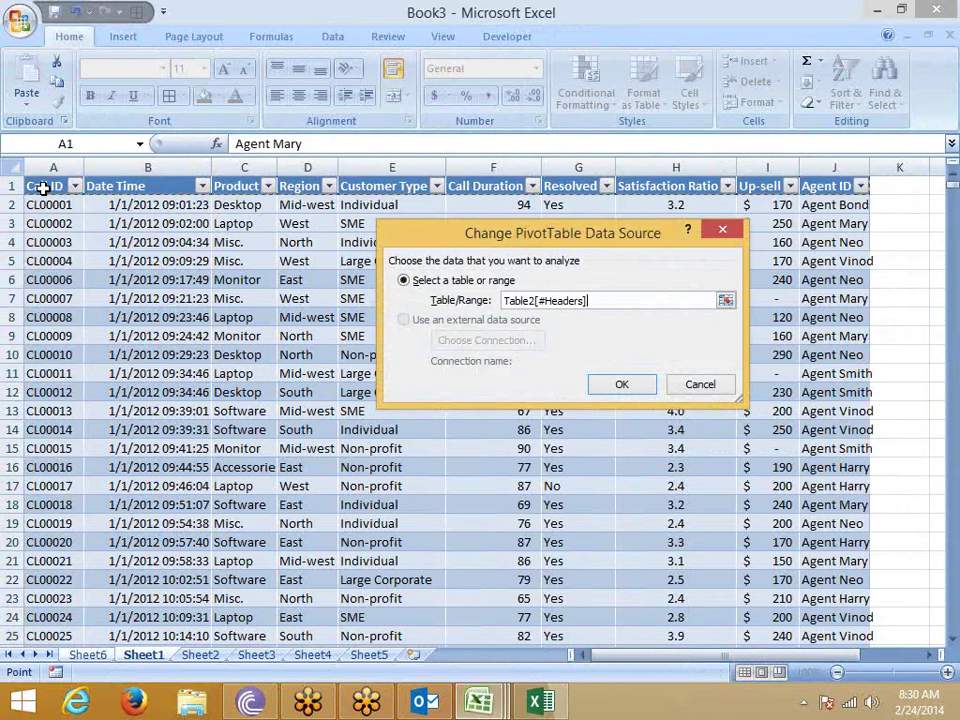
click(44, 187)
scroll(104, 241, down, 3)
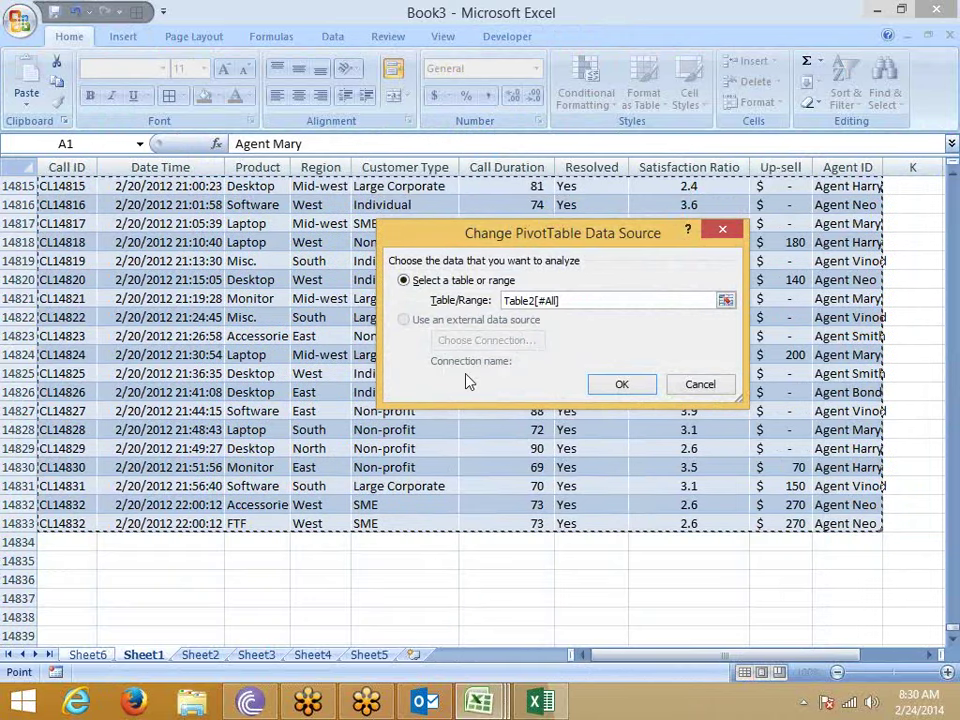
click(611, 390)
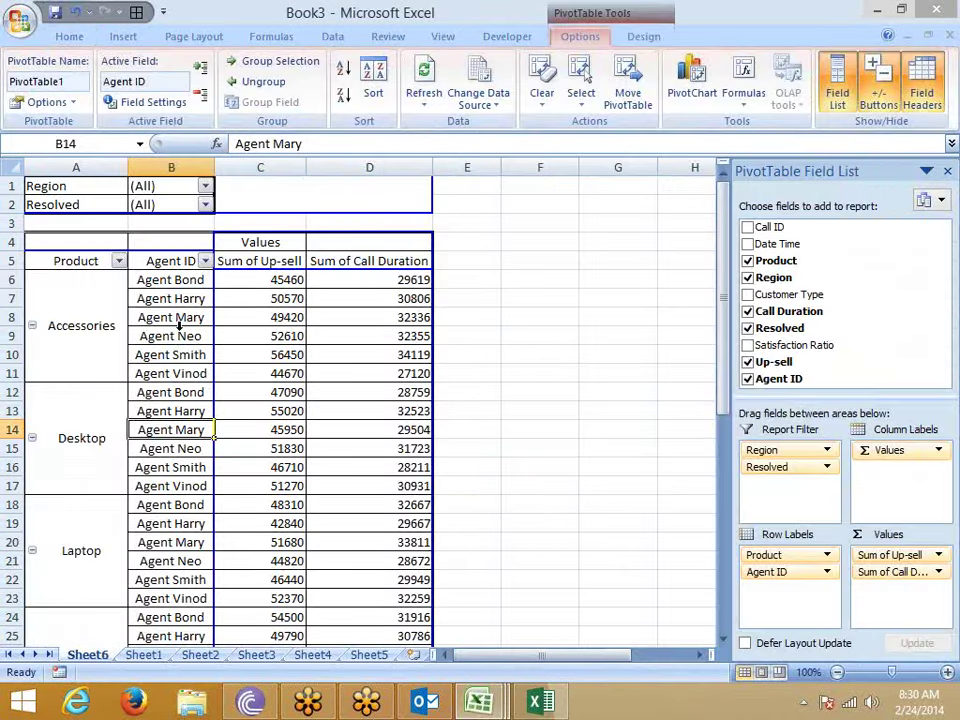
Copy the last record of the Sheet1 table, row 14833, into row 14834
click(179, 327)
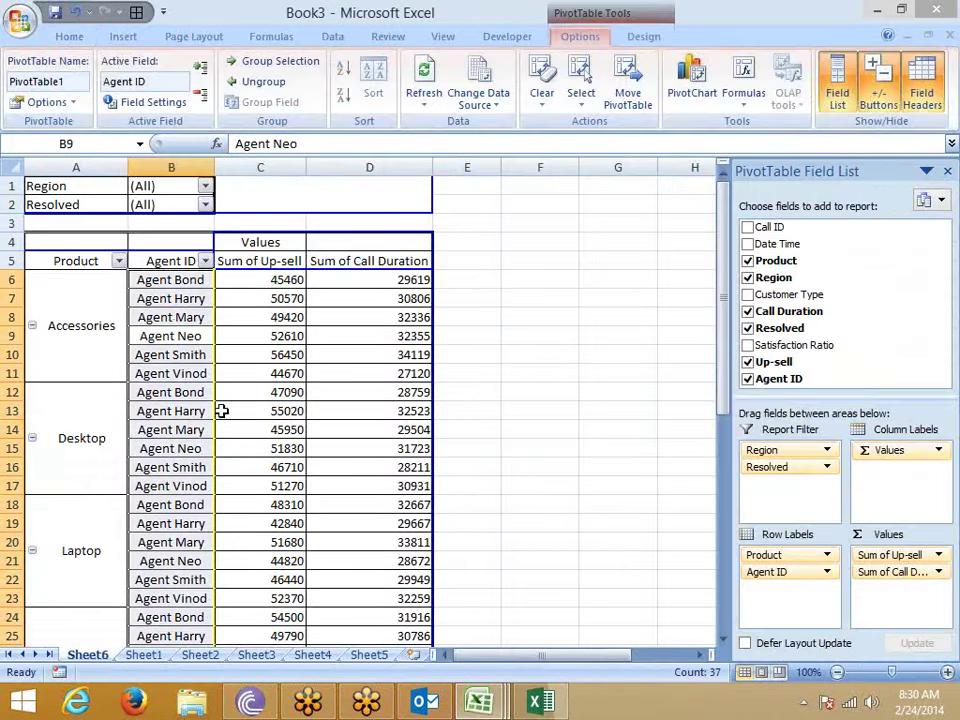
scroll(221, 458, down, 6)
scroll(214, 617, down, 3)
click(143, 654)
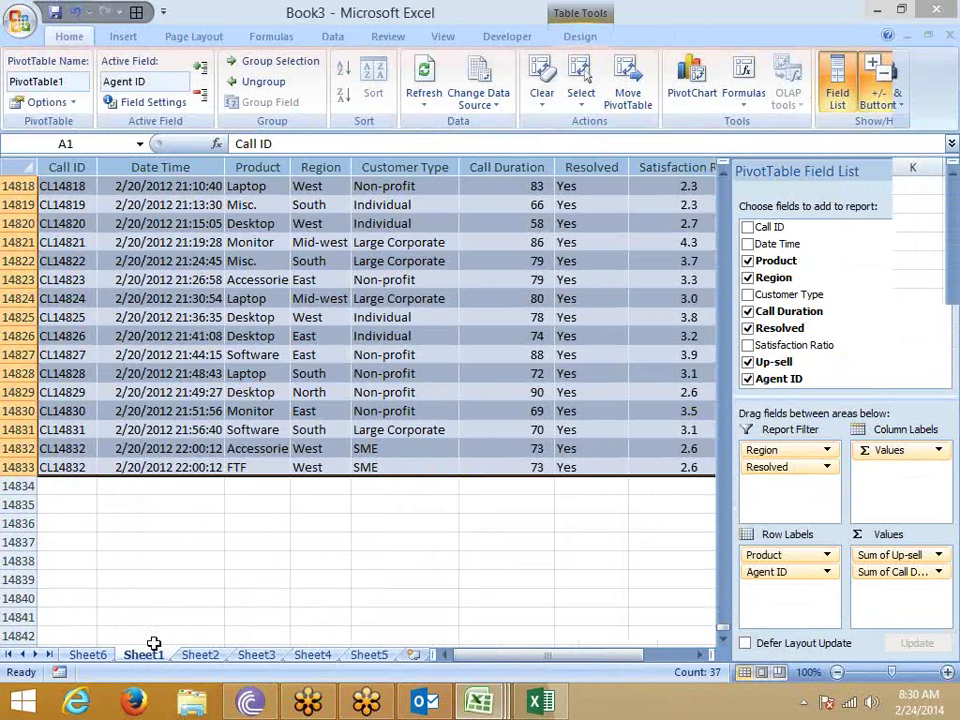
click(80, 486)
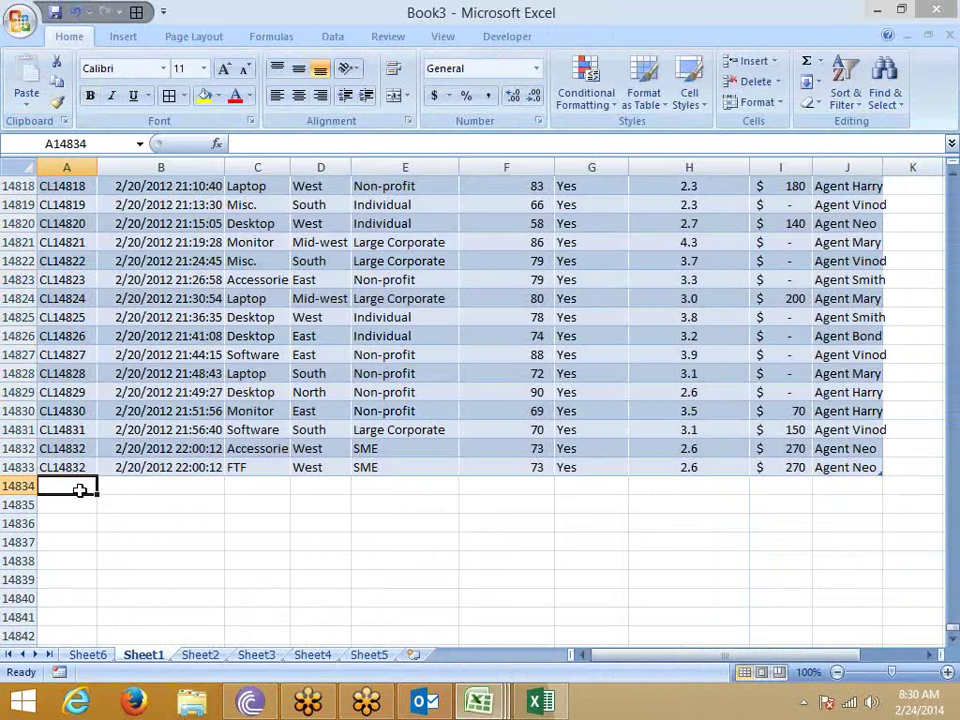
key(Up)
key(shift+space)
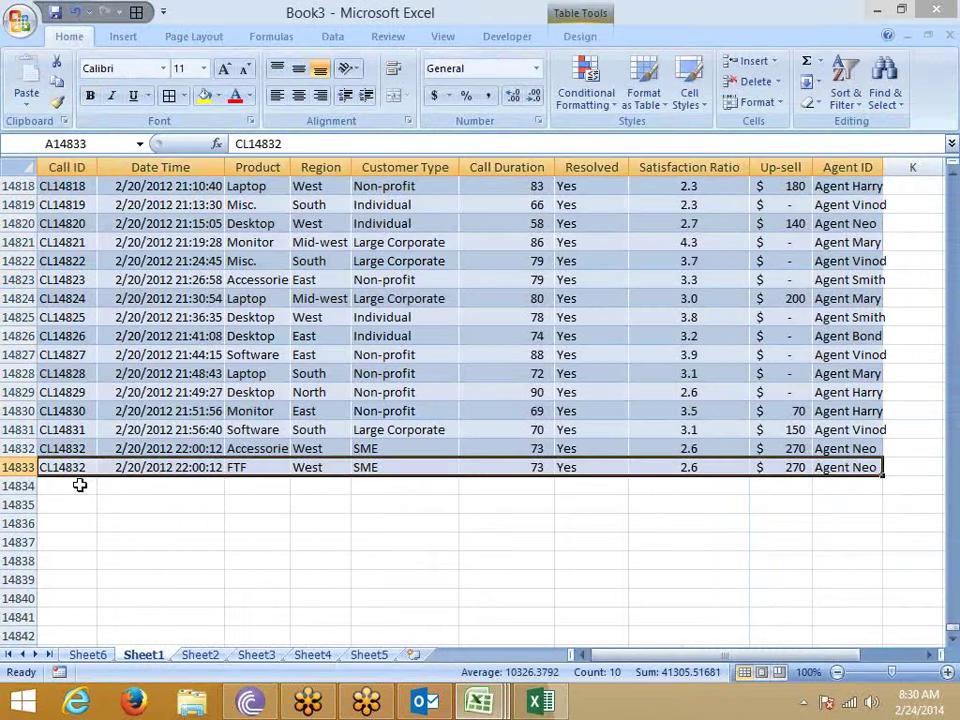
key(ctrl+c)
key(Down)
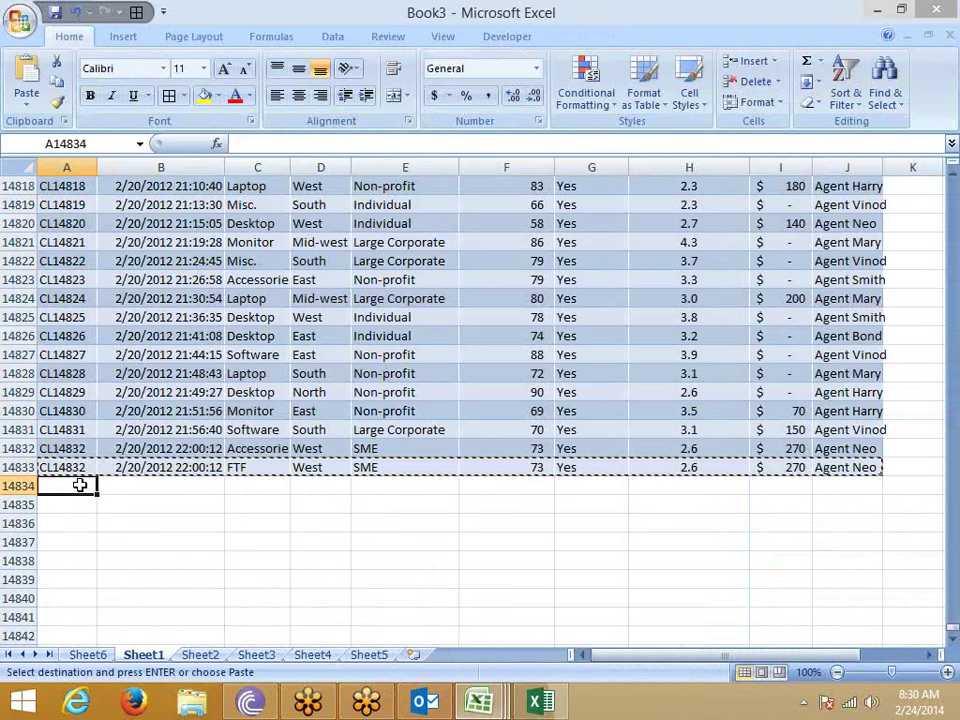
key(Return)
Set the Product of the new record in C14834 to CRT
key(Right)
key(Right)
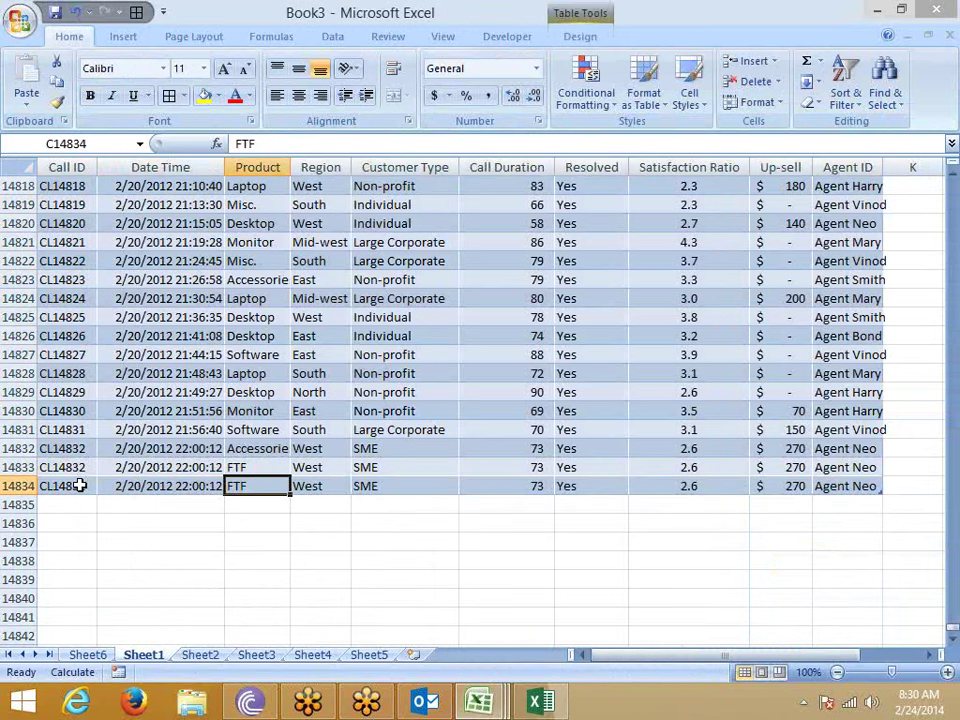
text(crt)
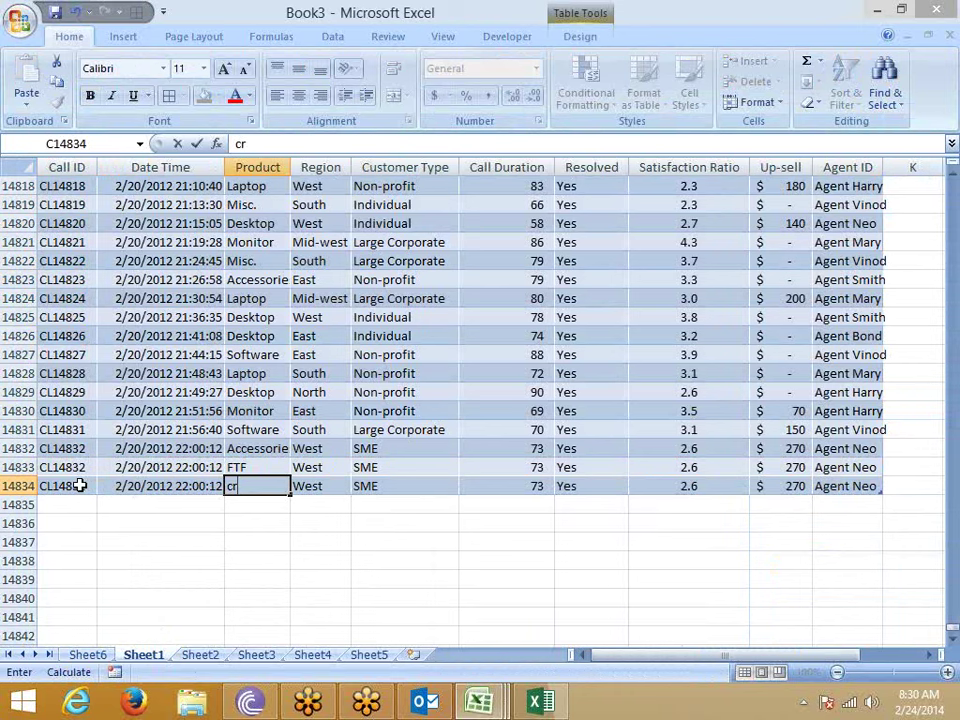
key(BackSpace)
key(BackSpace)
key(BackSpace)
text(CRT)
key(Return)
click(248, 392)
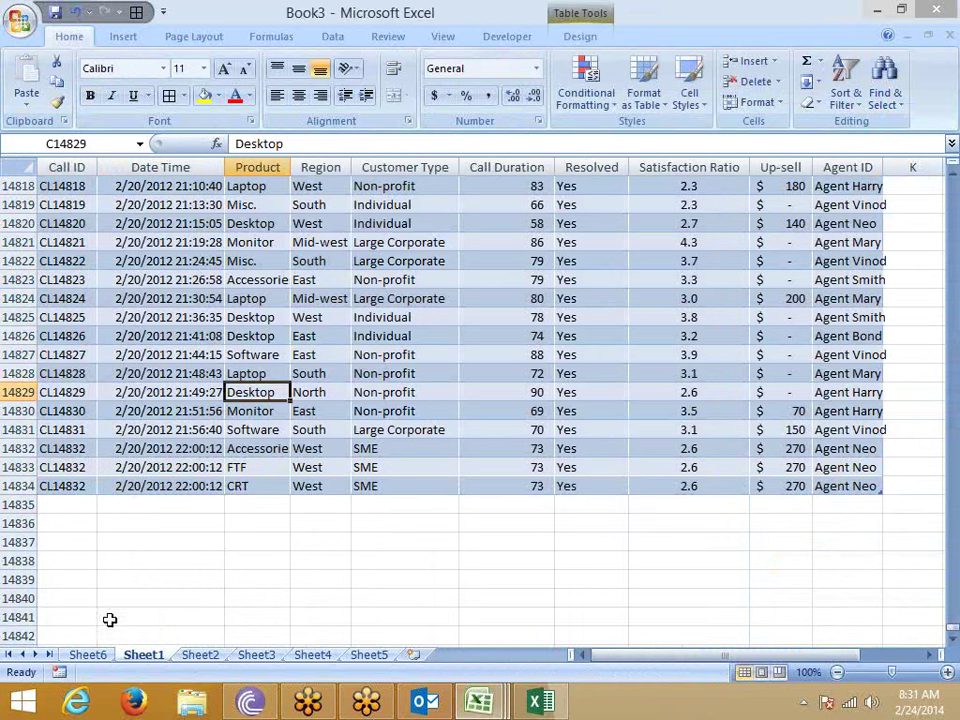
click(236, 486)
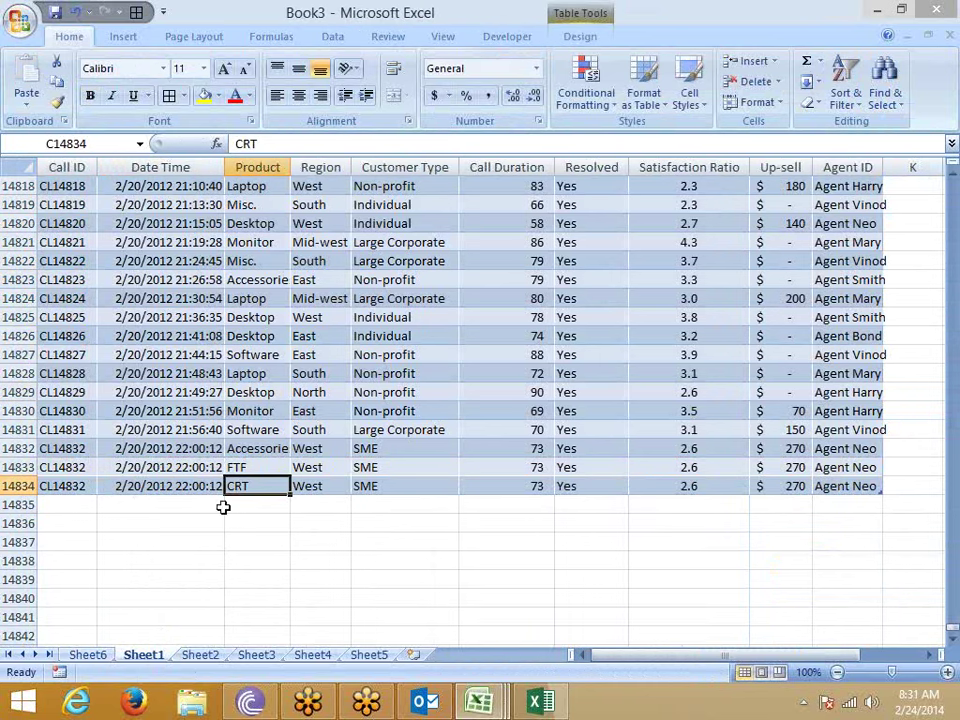
Refresh the PivotTable on Sheet6 and review its product rows from the end back to the beginning
click(101, 657)
click(136, 227)
right_click(183, 296)
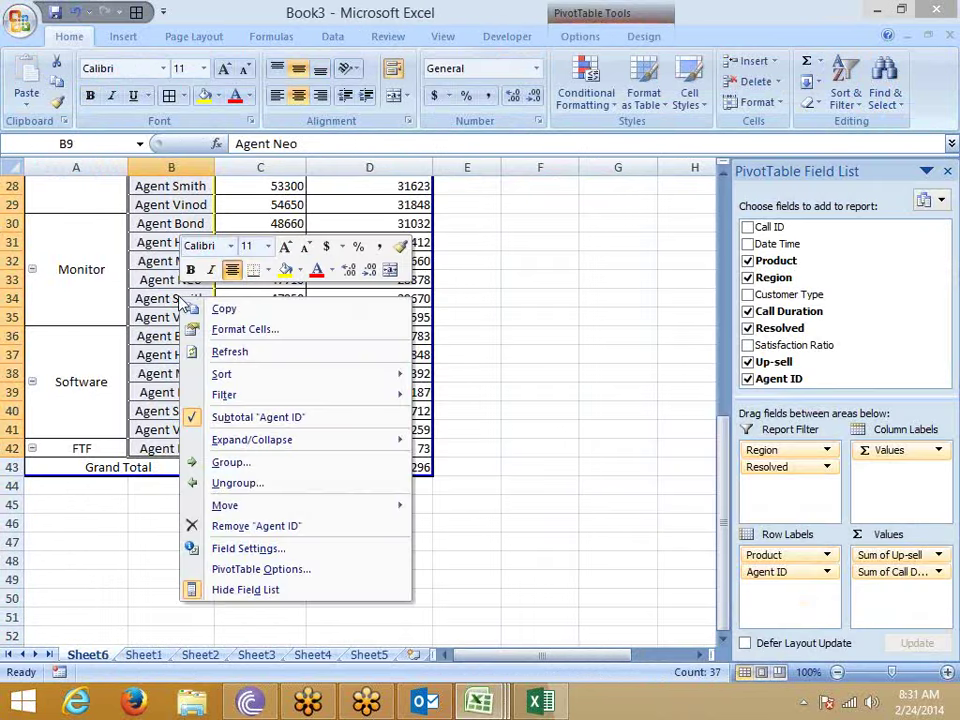
click(249, 354)
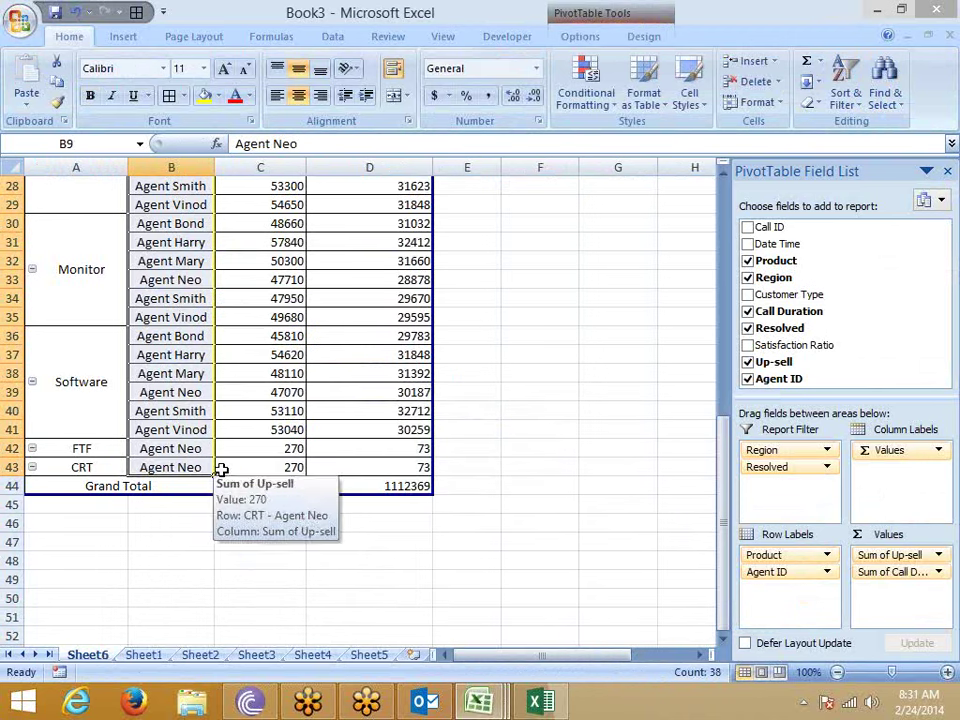
scroll(221, 467, up, 2)
scroll(242, 452, up, 7)
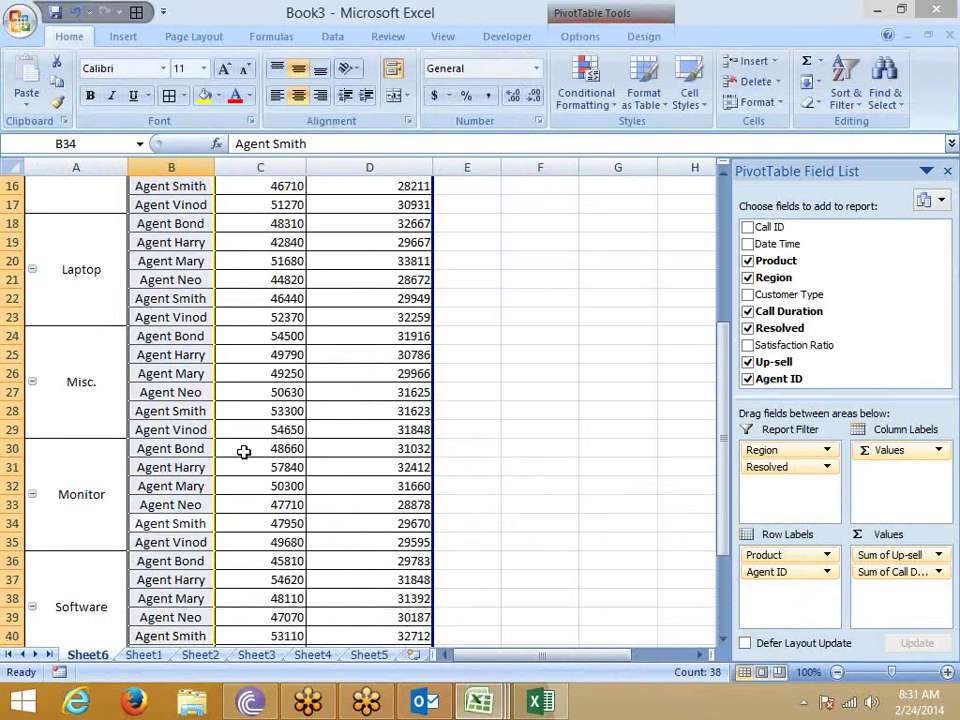
click(304, 447)
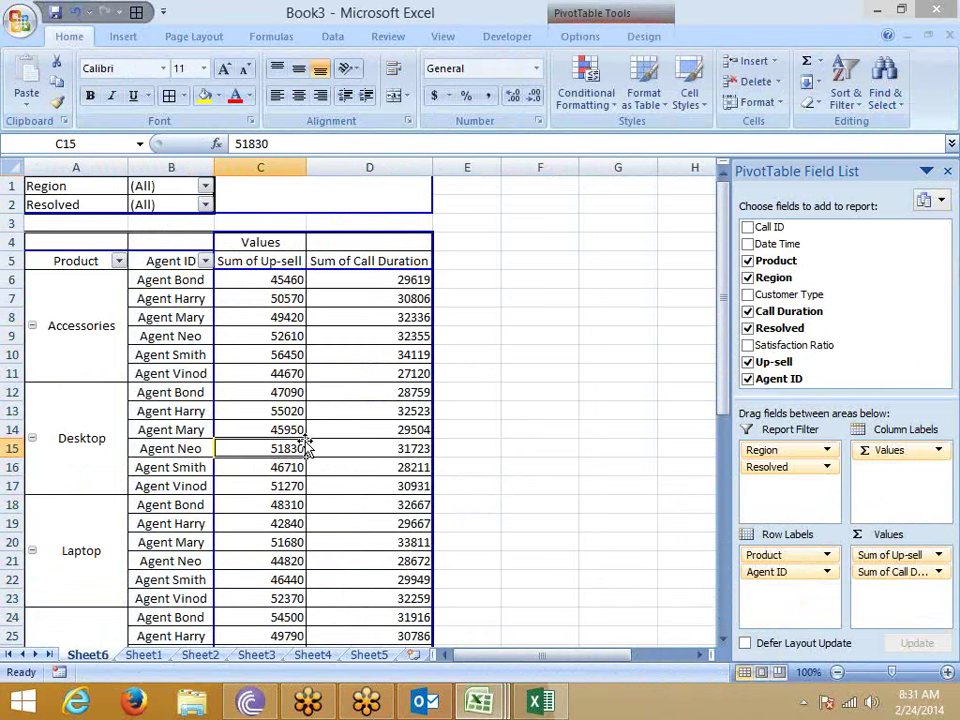
Compare the FTF and CRT records at the end of the Sheet1 table with the product rows of the Sheet6 pivot table
click(143, 654)
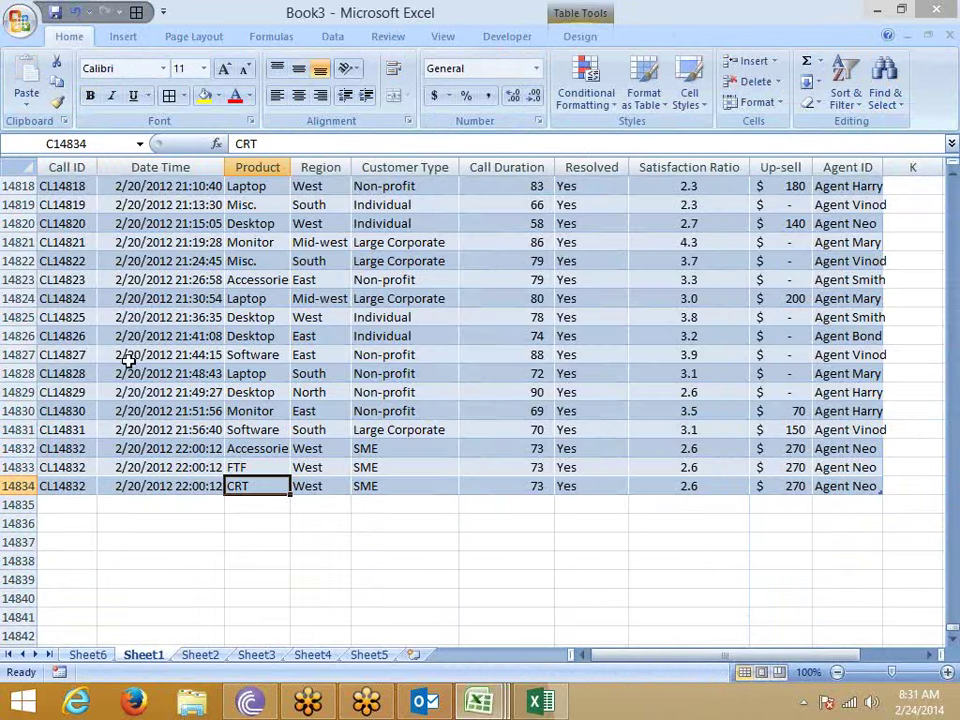
click(106, 656)
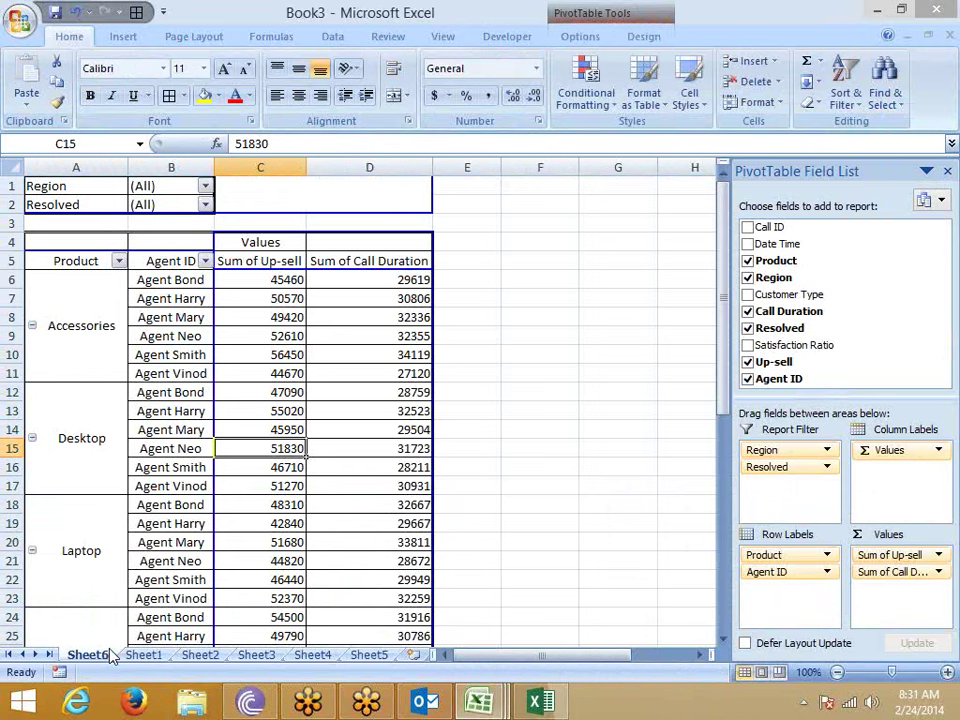
click(130, 655)
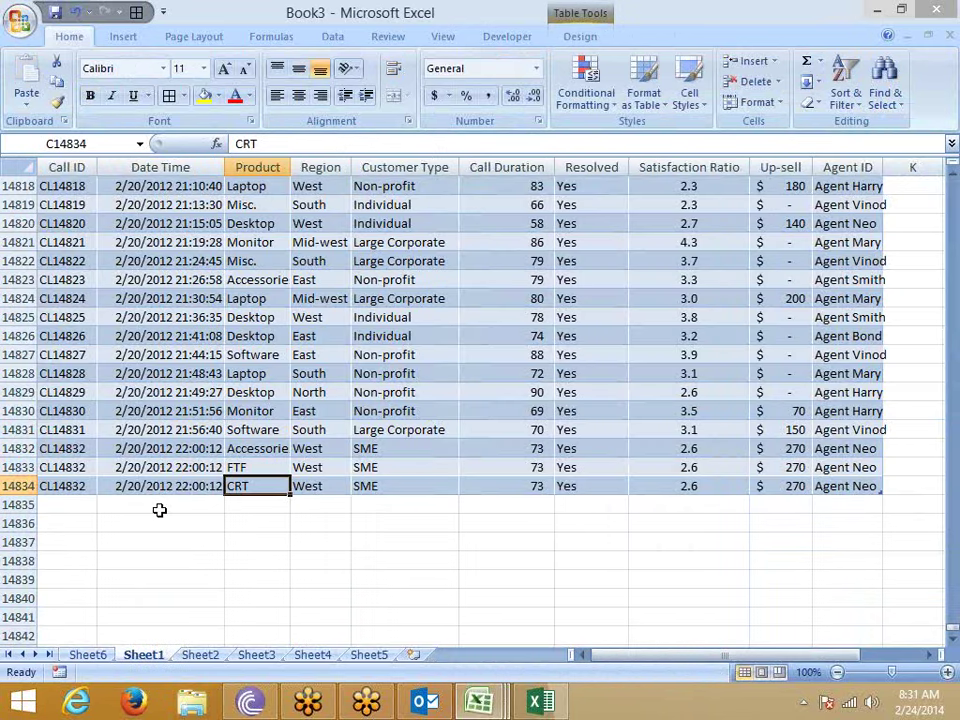
click(88, 655)
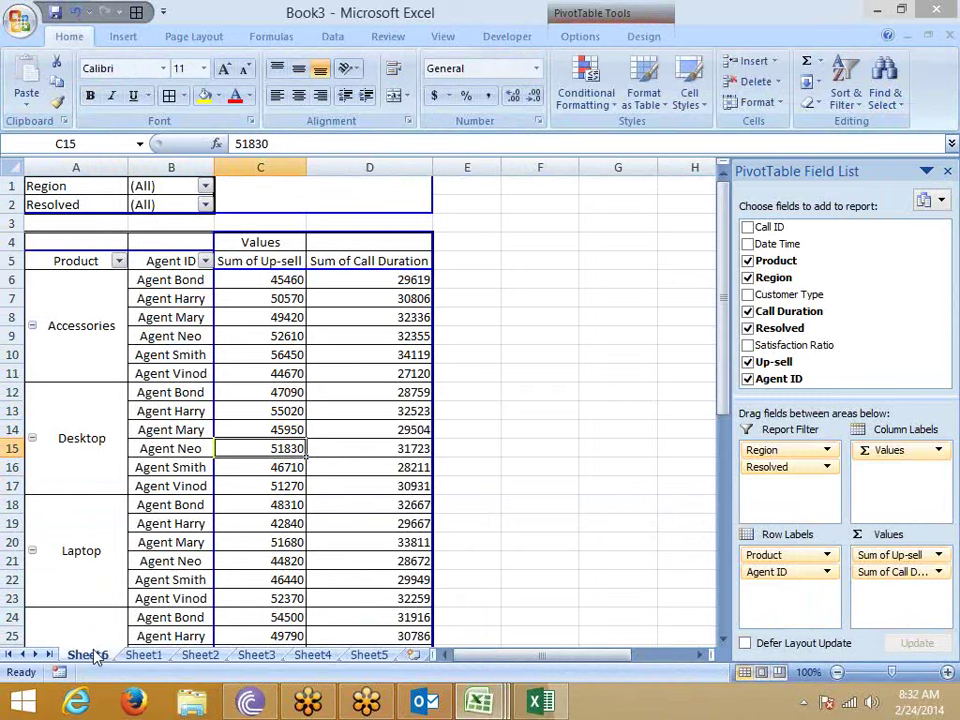
scroll(158, 606, down, 8)
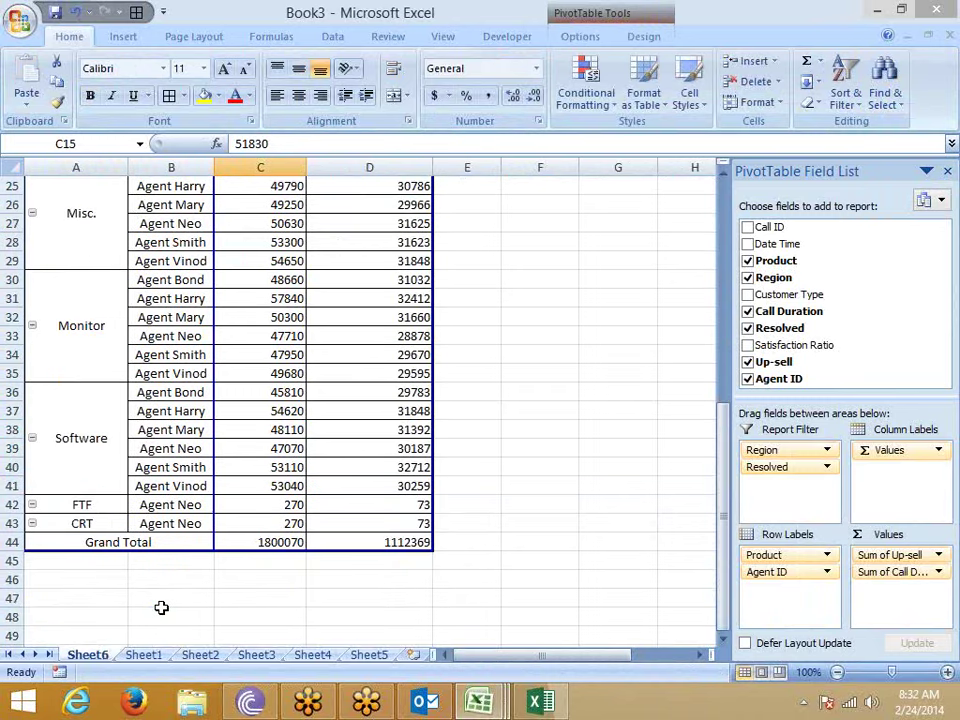
scroll(161, 607, up, 8)
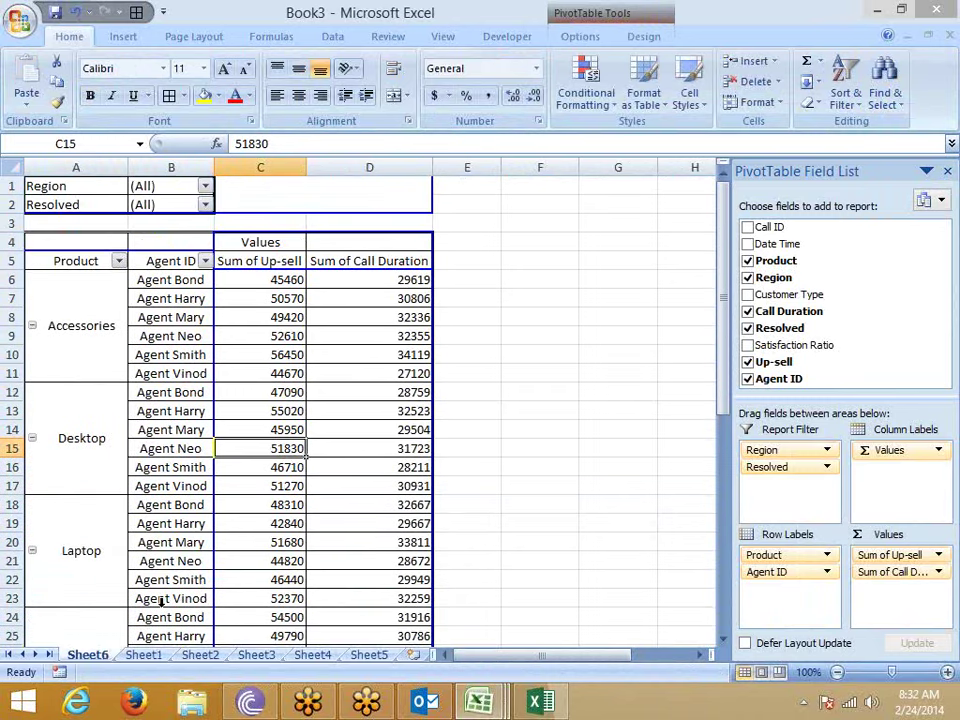
click(197, 656)
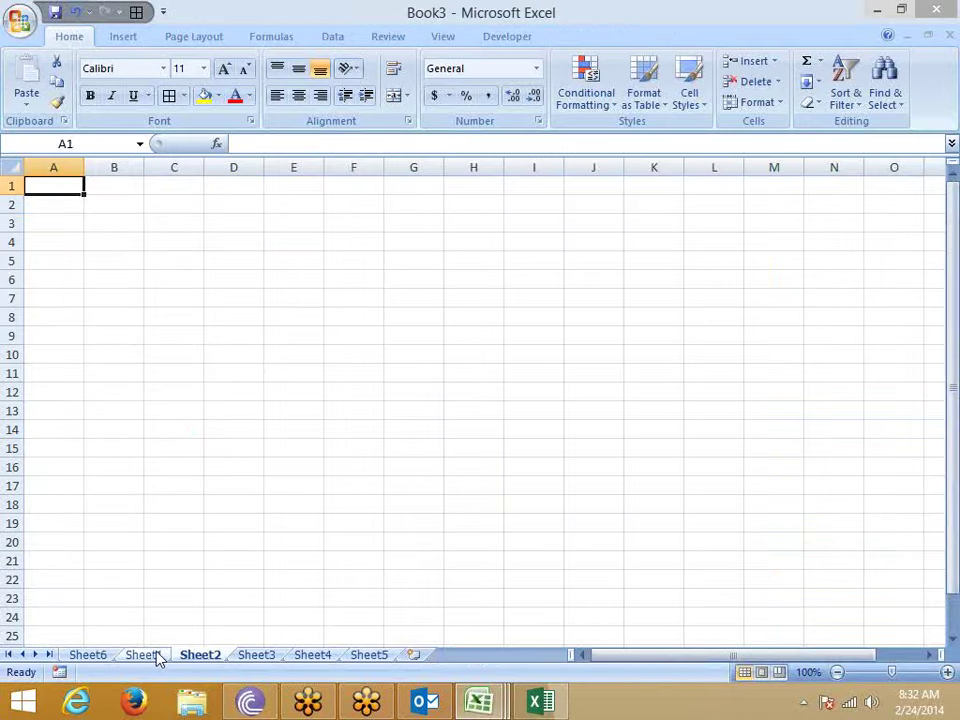
click(143, 655)
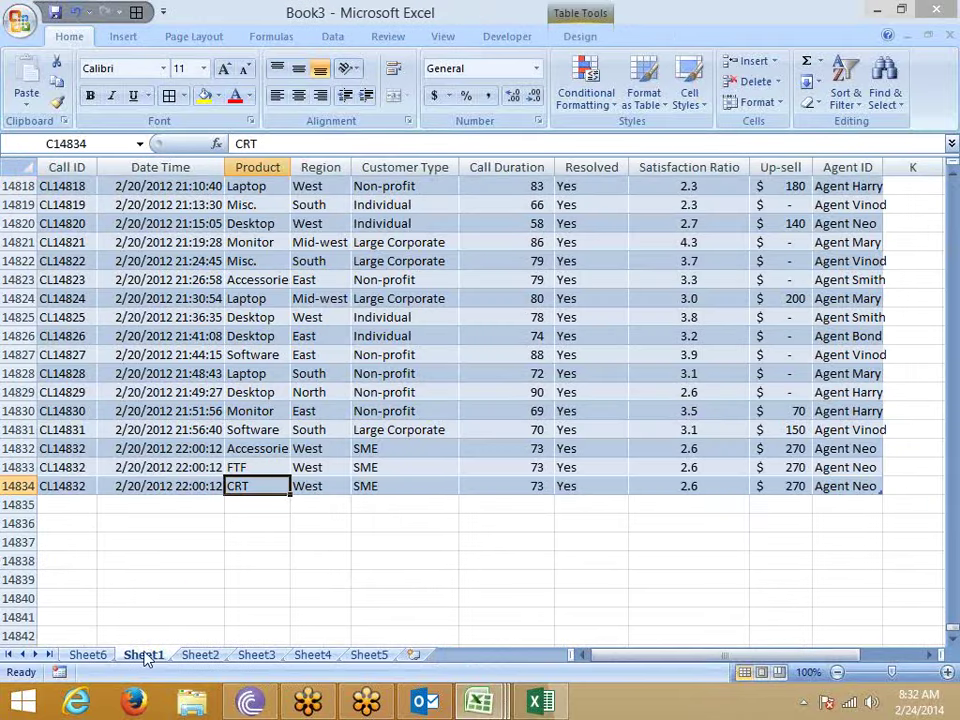
click(88, 656)
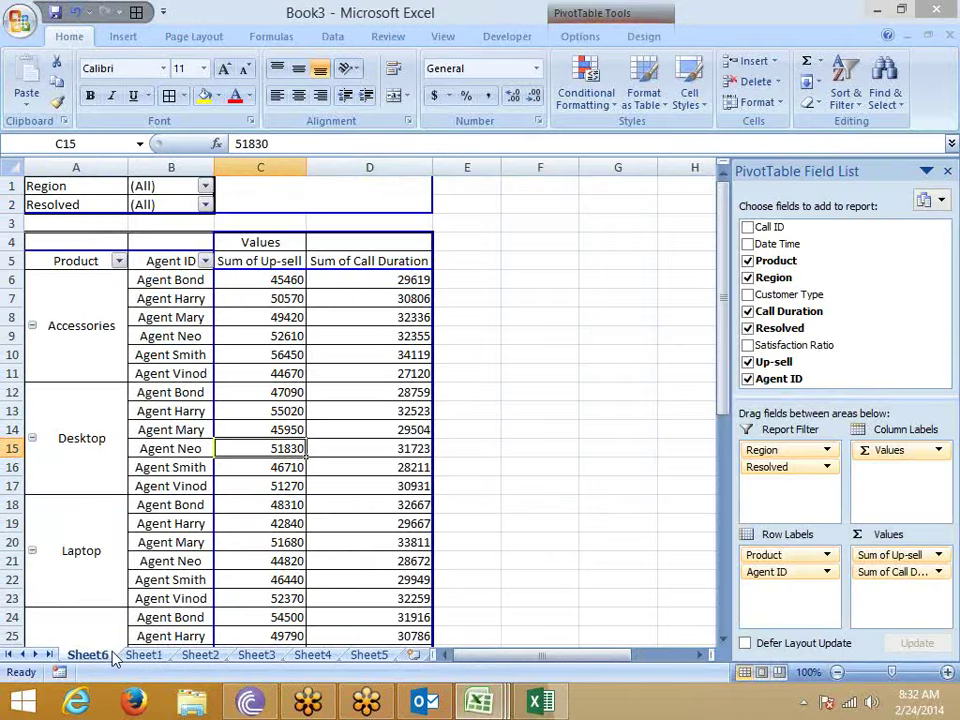
mouse_move(232, 400)
scroll(206, 600, down, 11)
scroll(204, 612, up, 5)
scroll(204, 608, up, 6)
scroll(204, 606, down, 1)
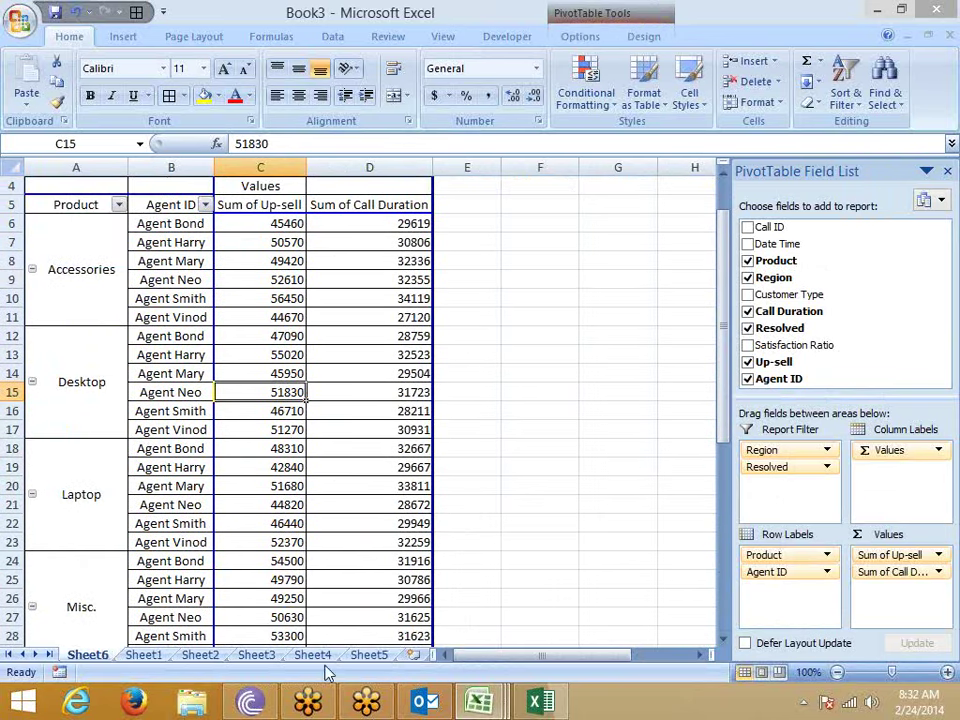
click(166, 655)
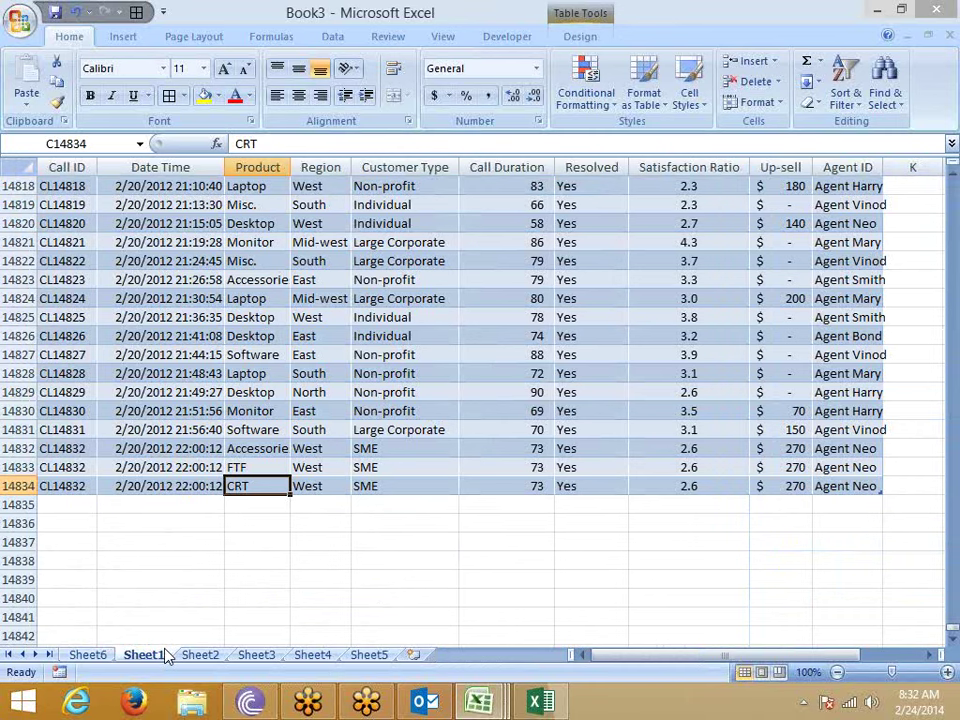
Review the data options of the Sheet6 PivotTable, including saving source data, showing details and refreshing on opening
click(96, 660)
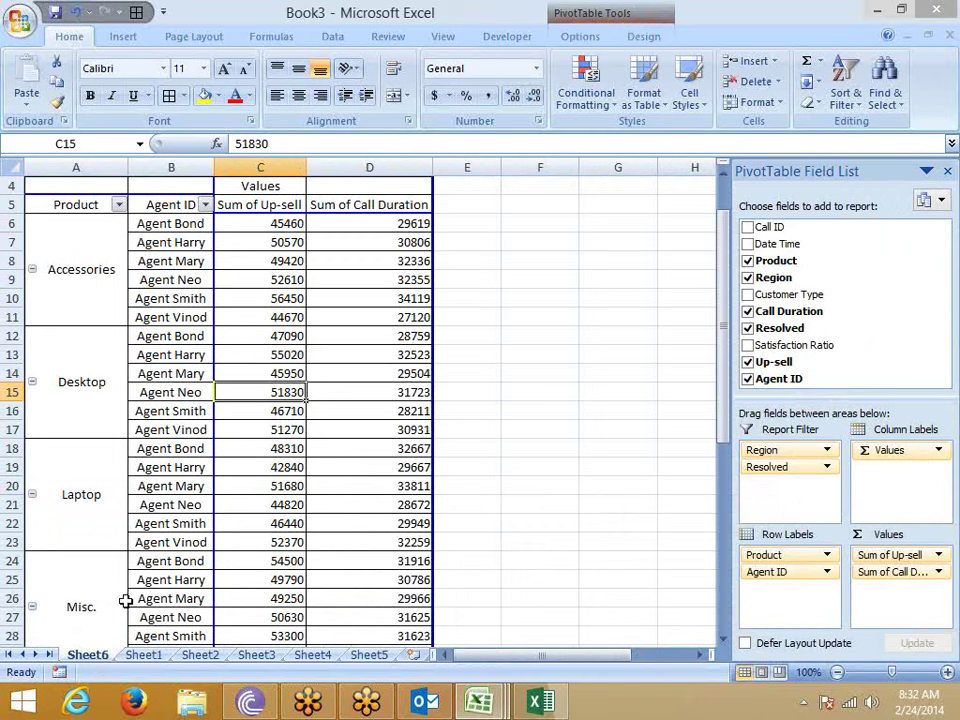
right_click(160, 489)
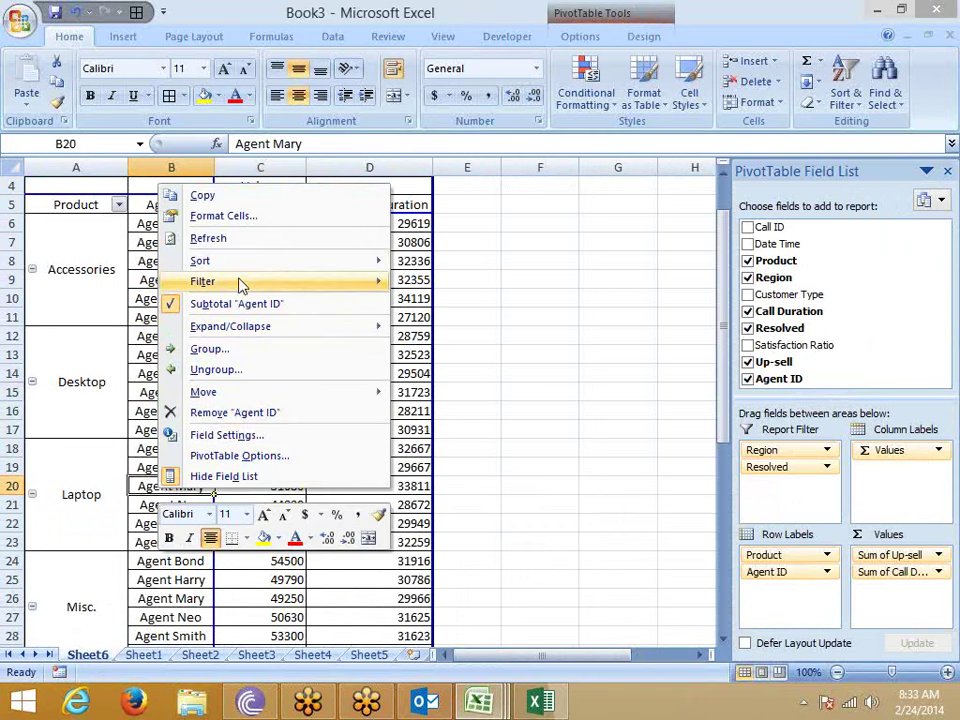
key(Escape)
right_click(336, 317)
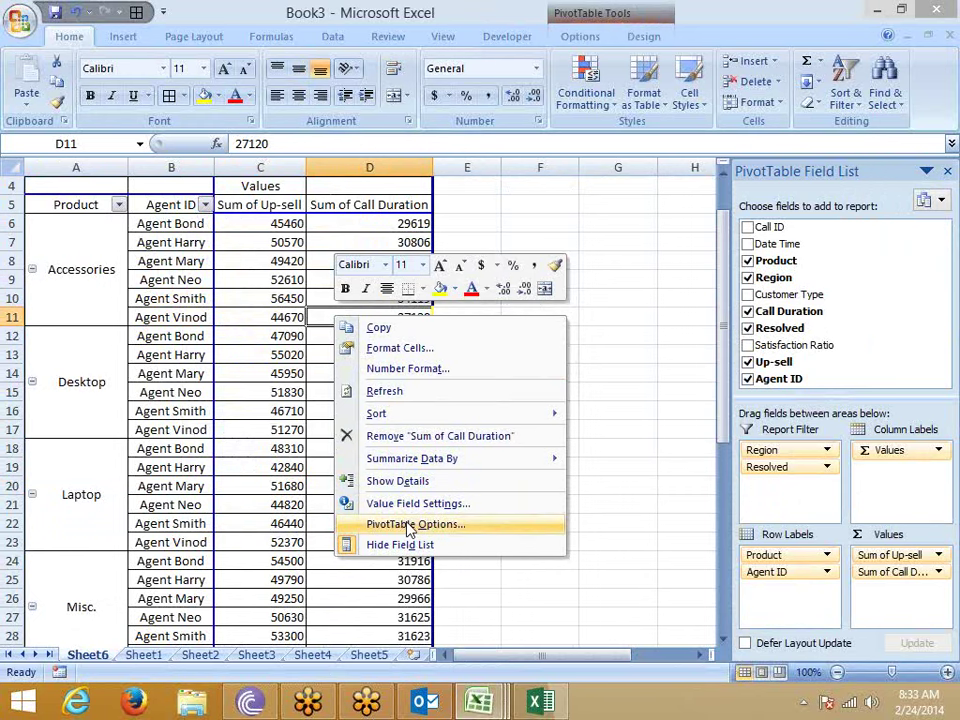
click(418, 525)
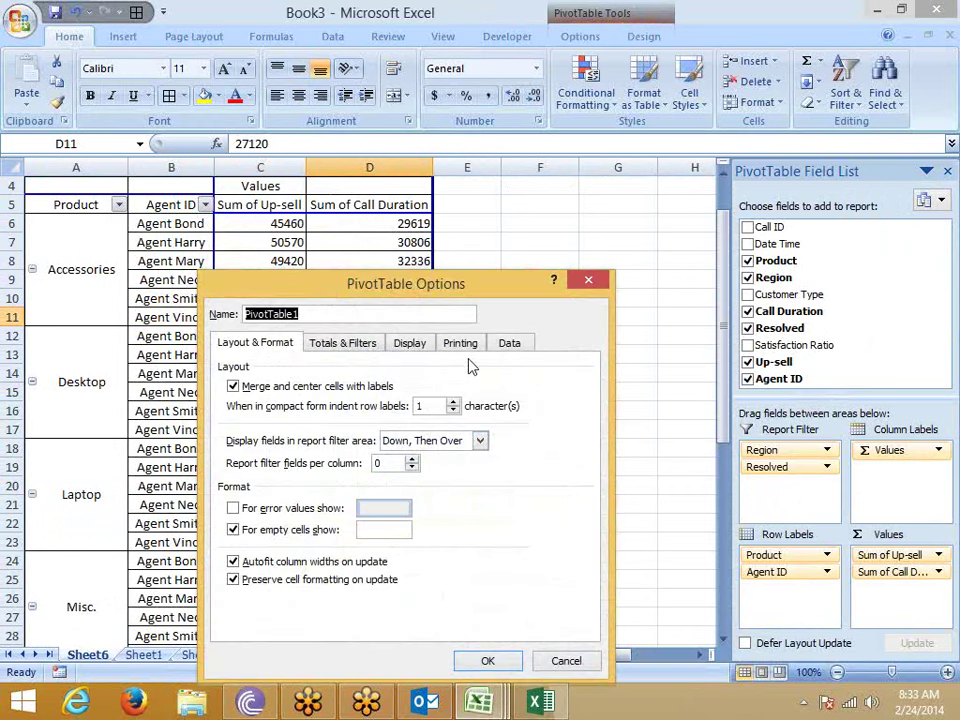
click(500, 343)
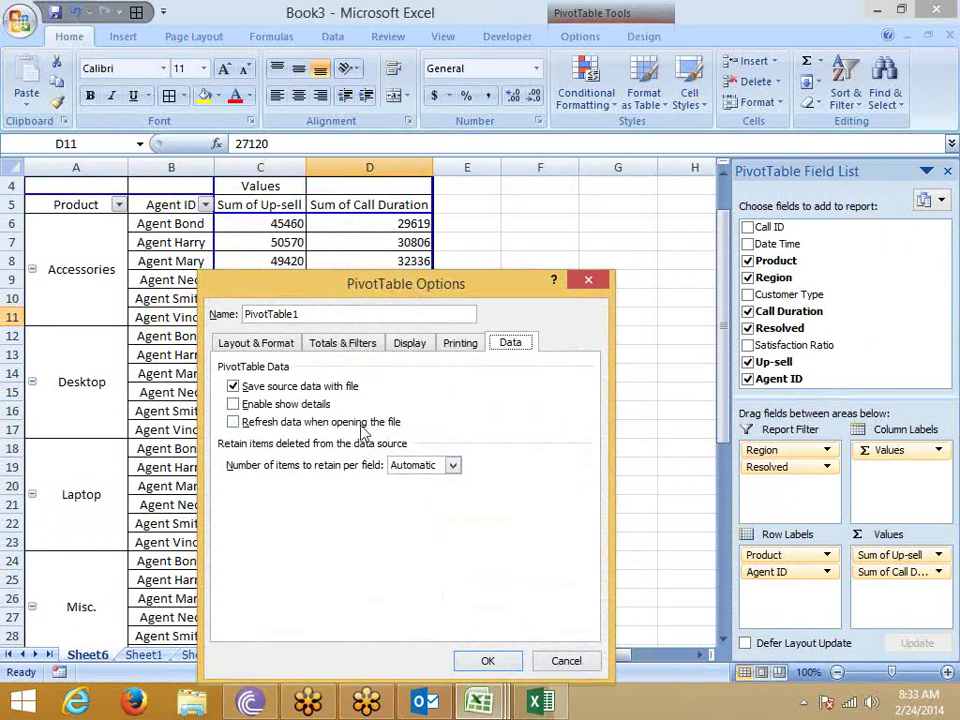
click(234, 405)
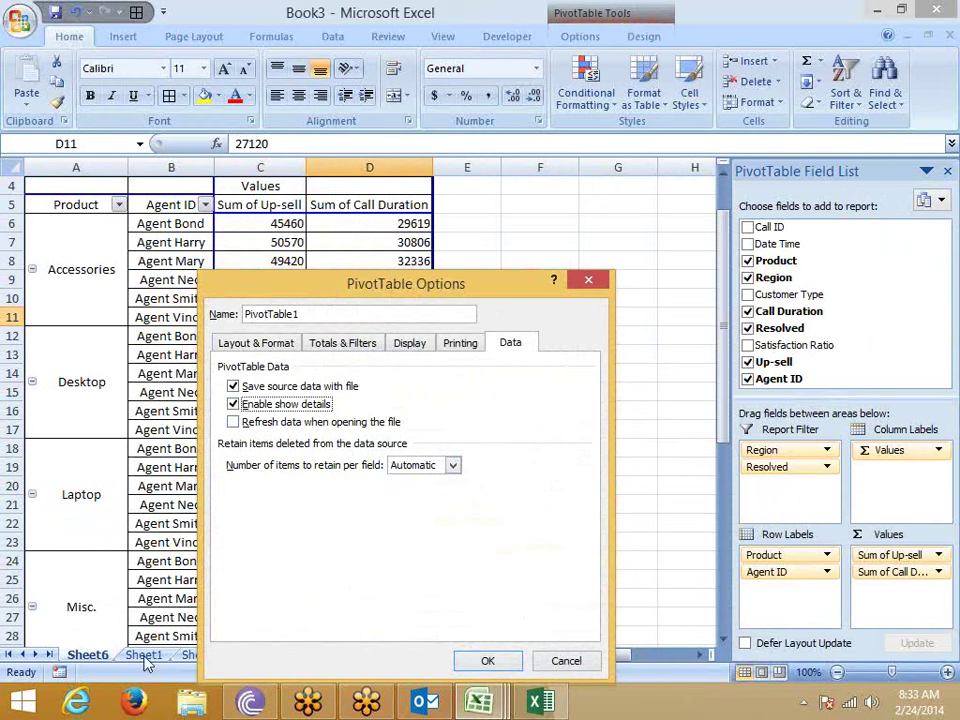
click(572, 662)
Delete the source data worksheet Sheet1 from the workbook permanently
click(160, 659)
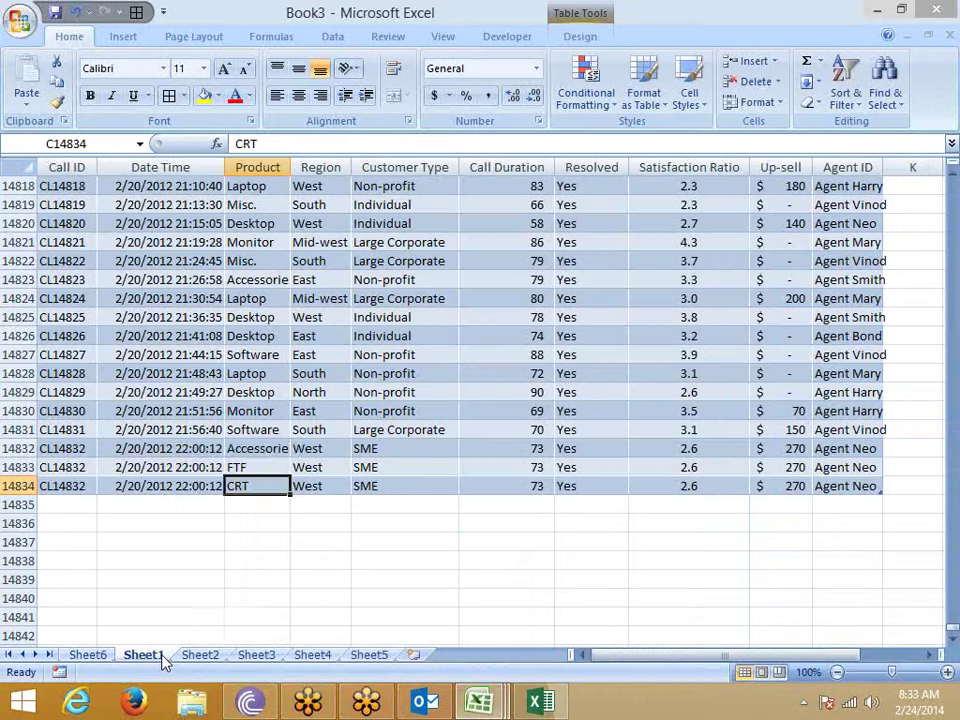
right_click(163, 662)
click(215, 475)
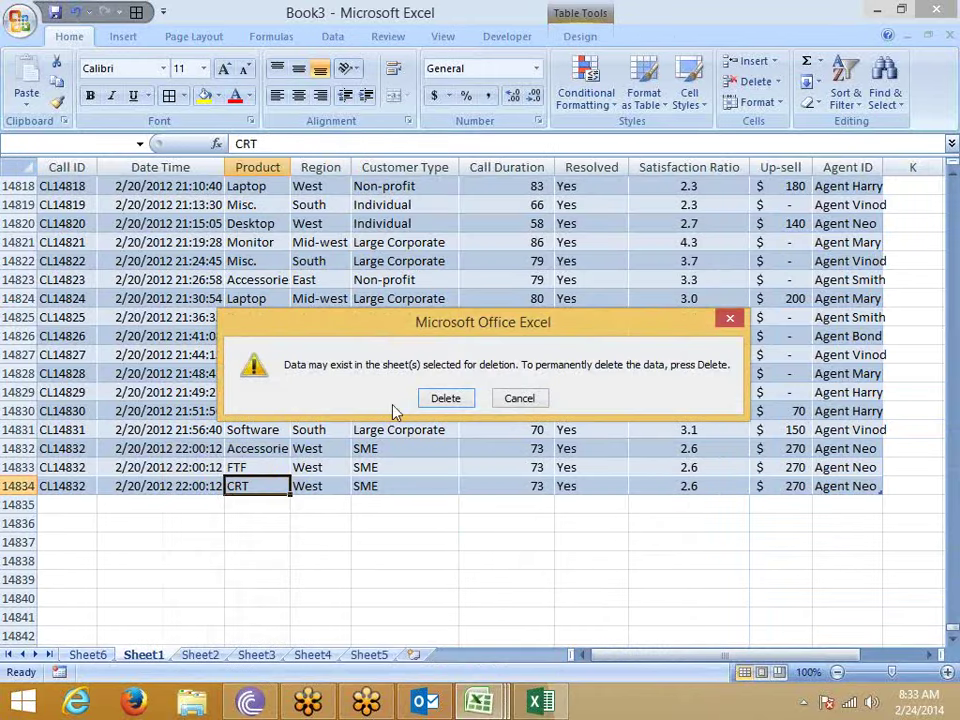
click(441, 399)
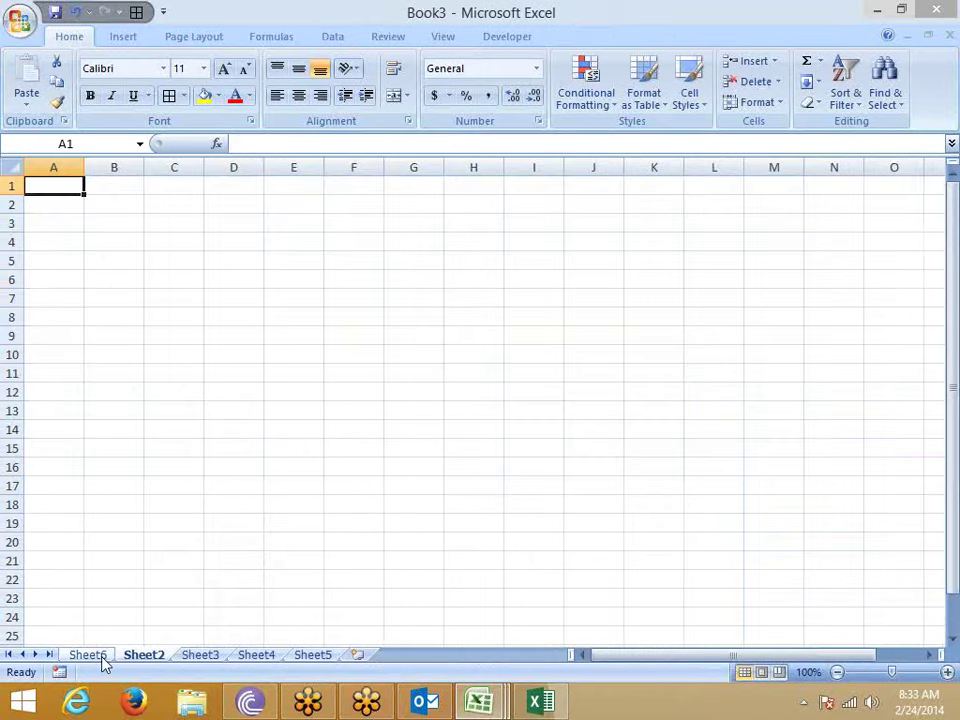
Add the Date Time field to the report filter of the Sheet6 PivotTable, below Resolved
click(100, 660)
key(Left)
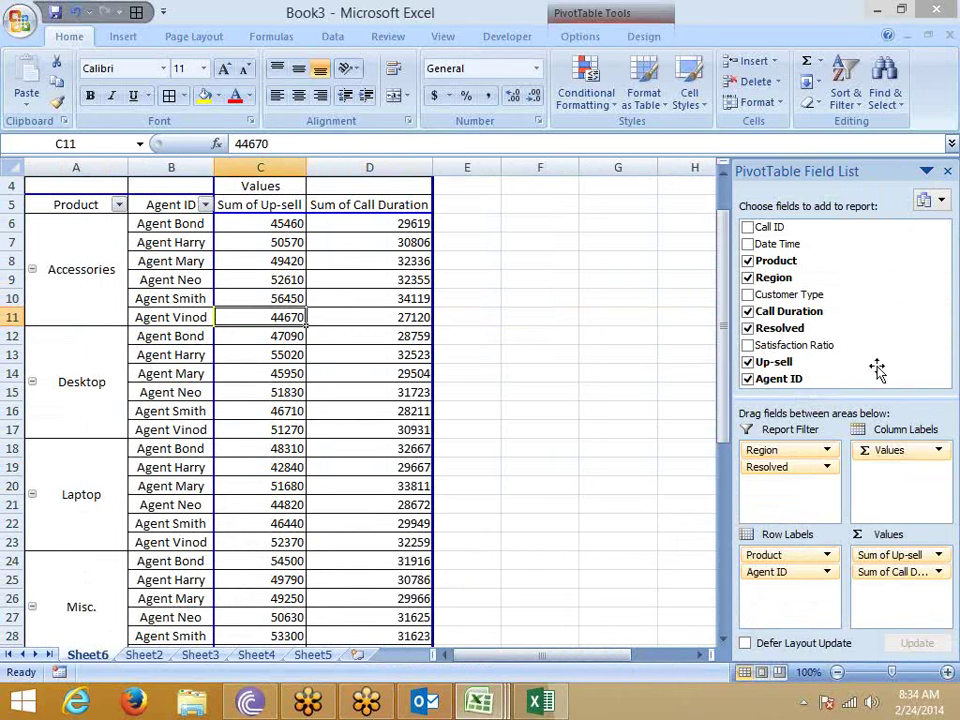
drag(790, 244, 790, 510)
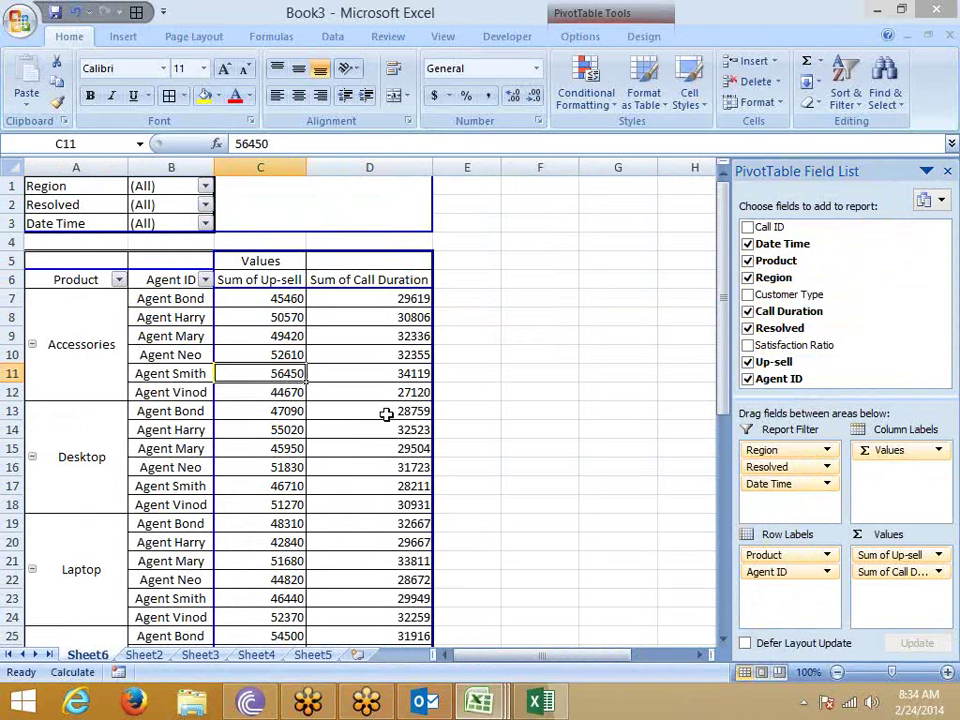
Try filtering the PivotTable to Date Time 1/1/2012 09:02:00, and reset the filter to (All)
click(205, 225)
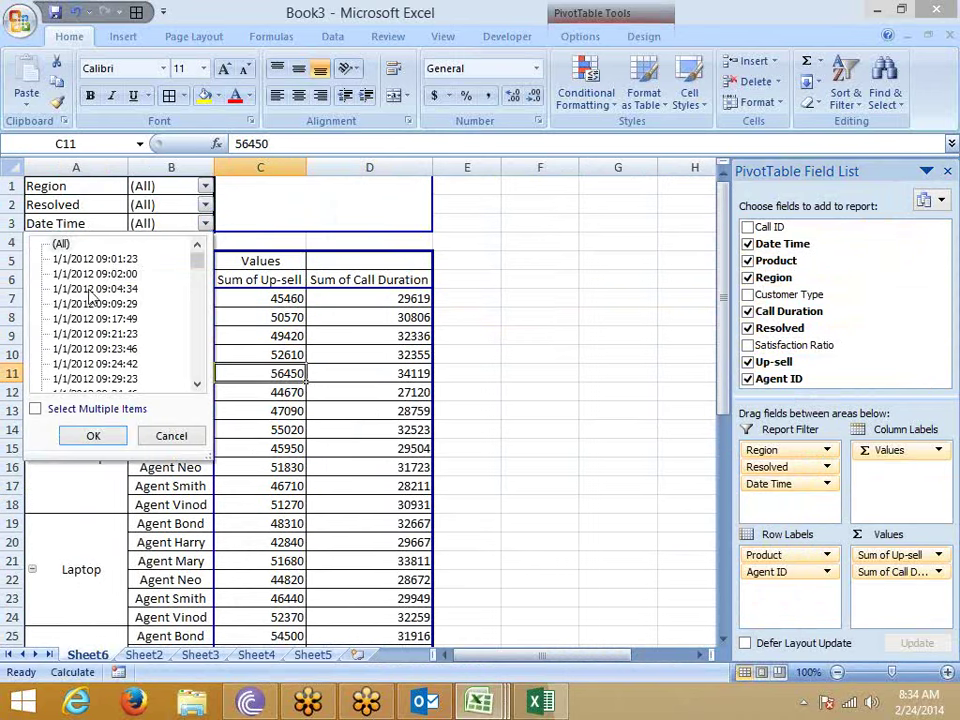
click(114, 443)
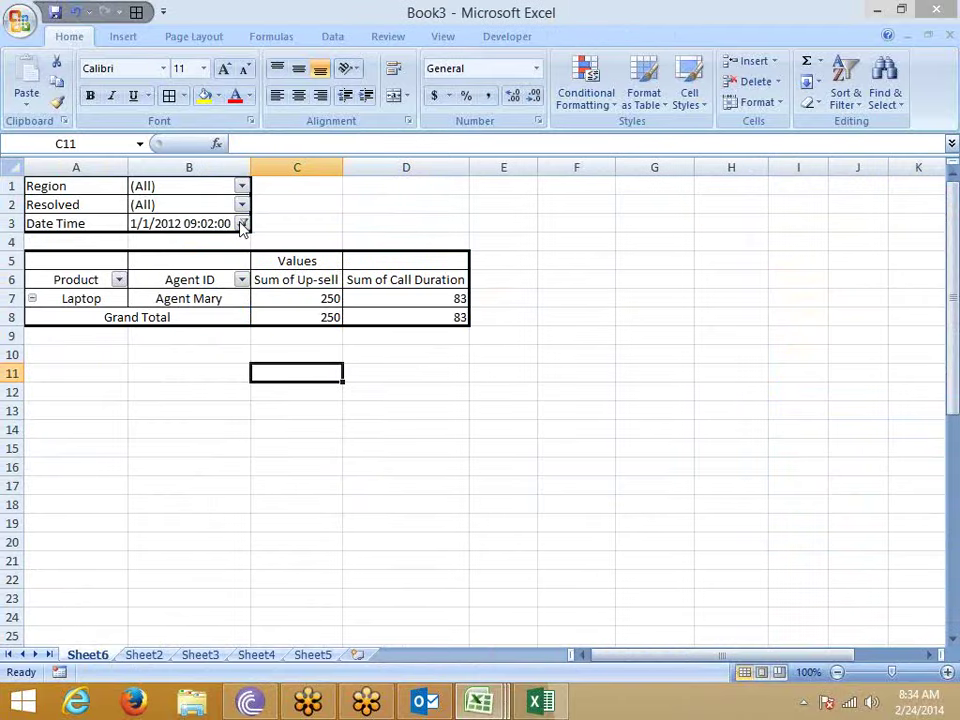
click(243, 224)
click(98, 244)
click(126, 441)
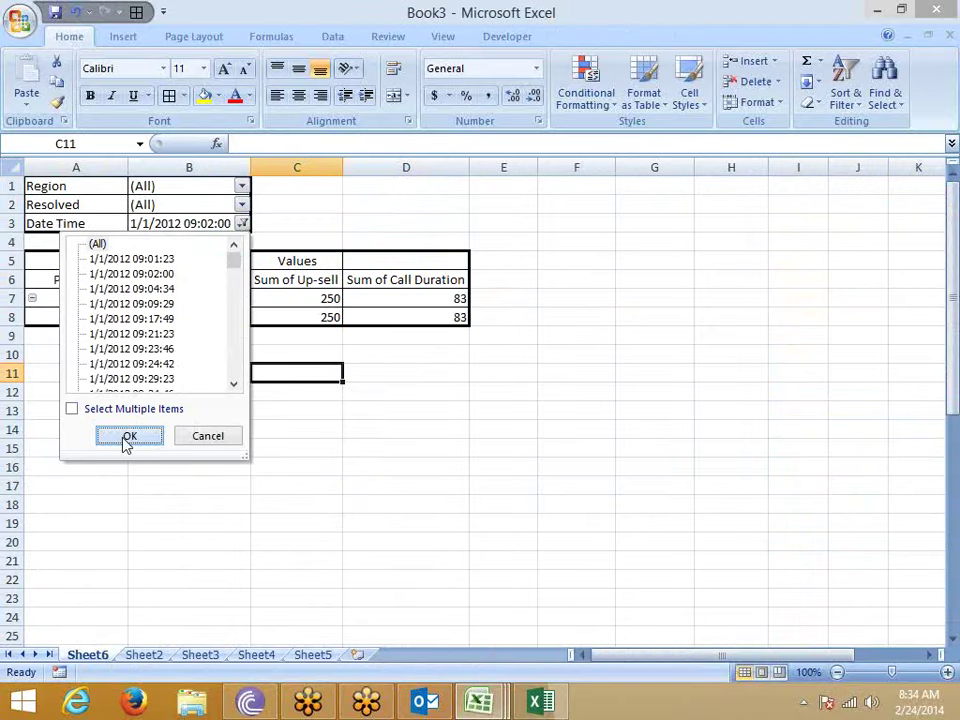
click(126, 441)
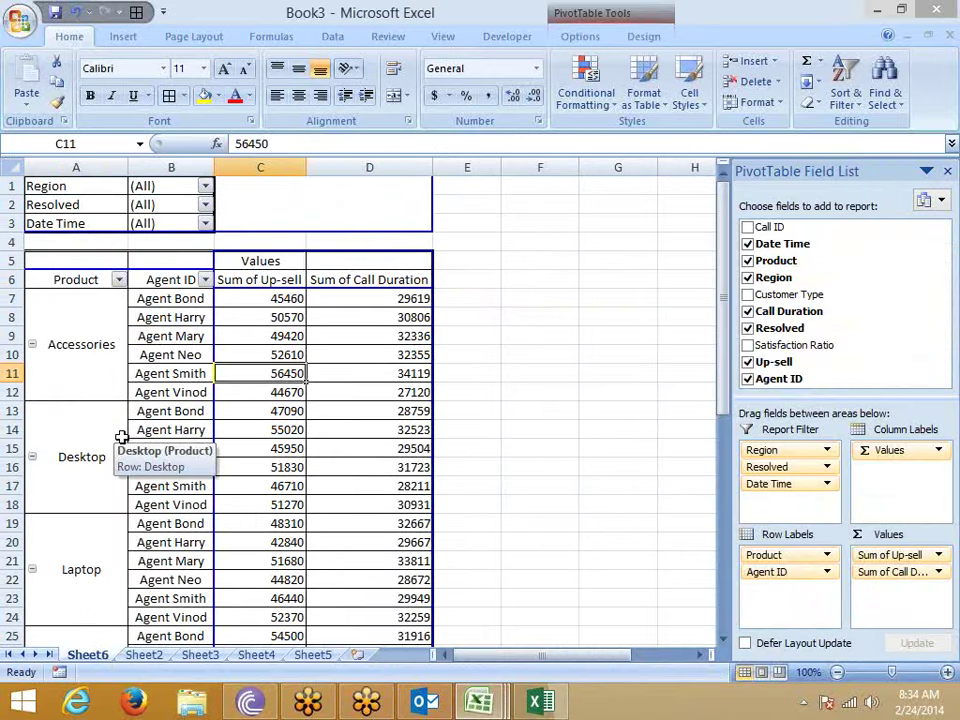
Examine the display and data settings in the PivotTable options, including Save source data with file
right_click(194, 337)
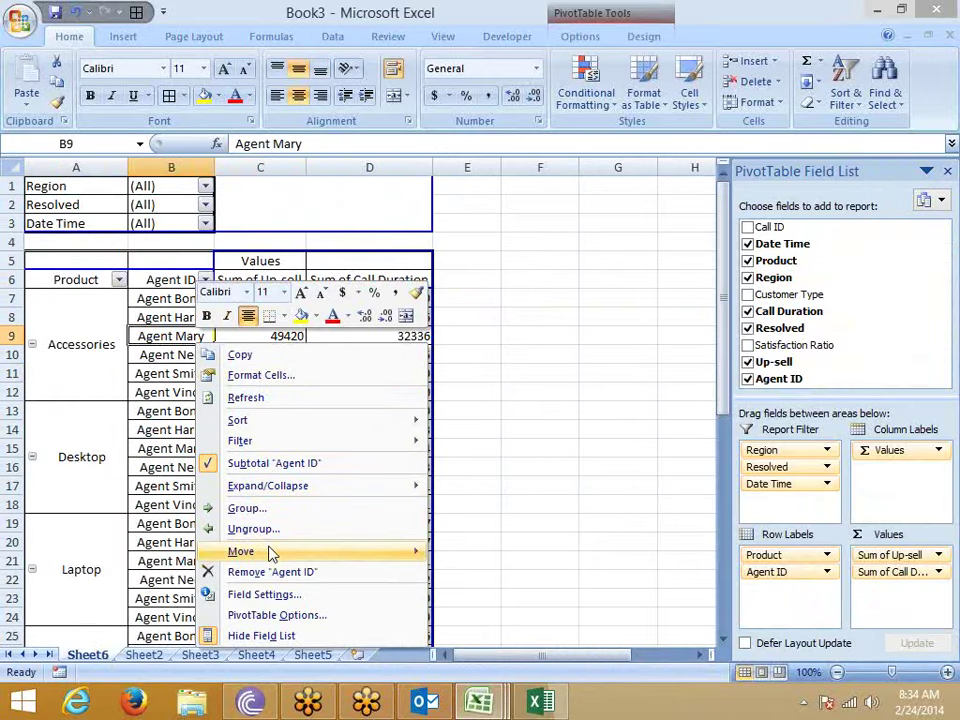
click(276, 615)
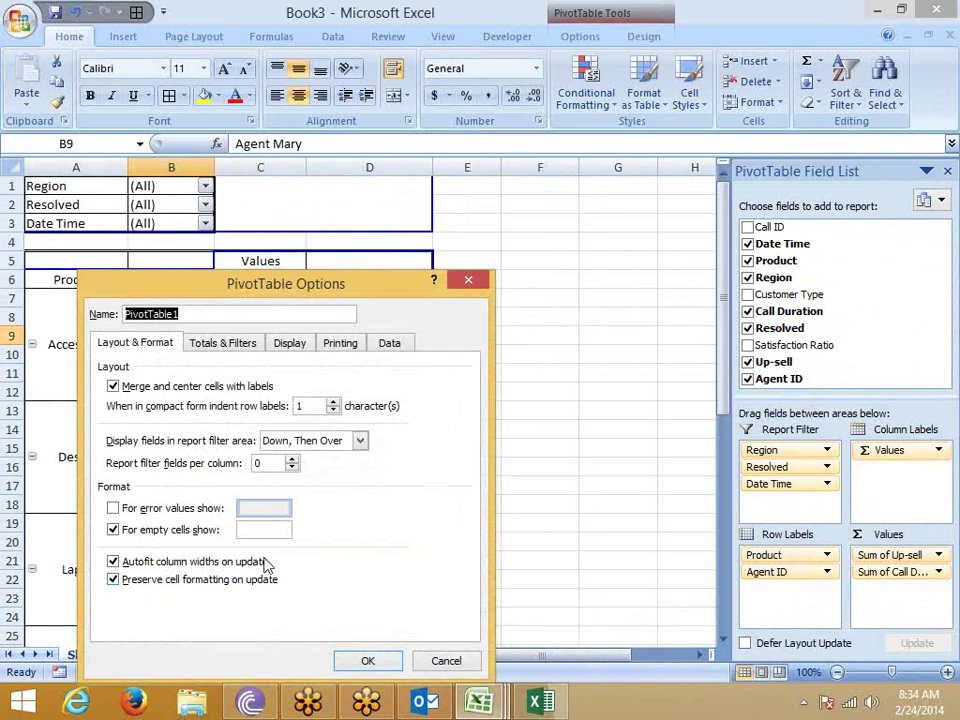
click(290, 342)
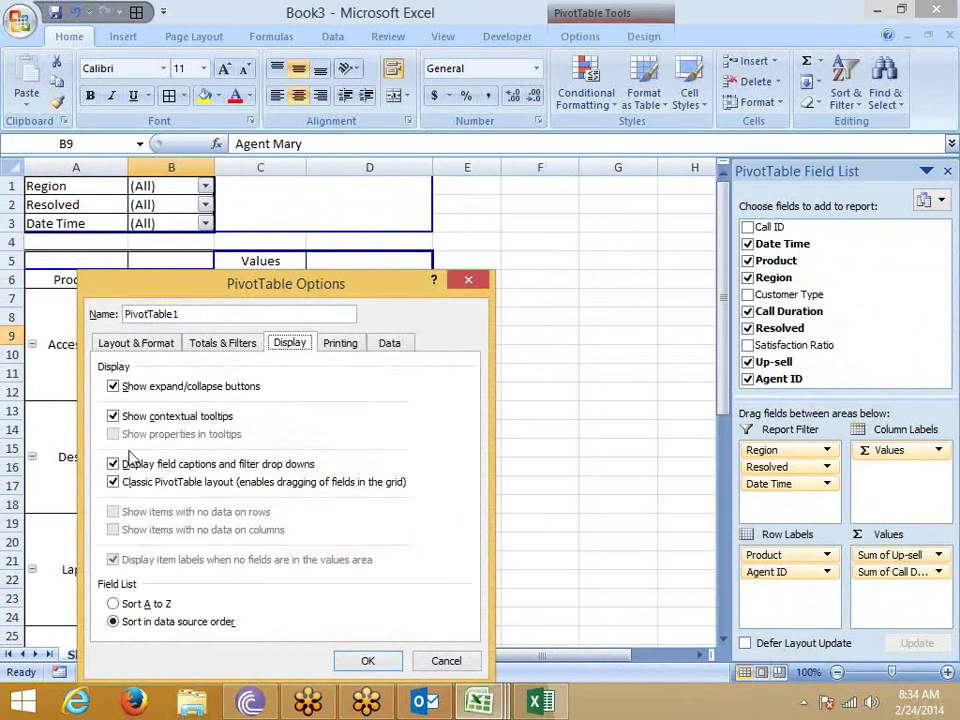
click(400, 344)
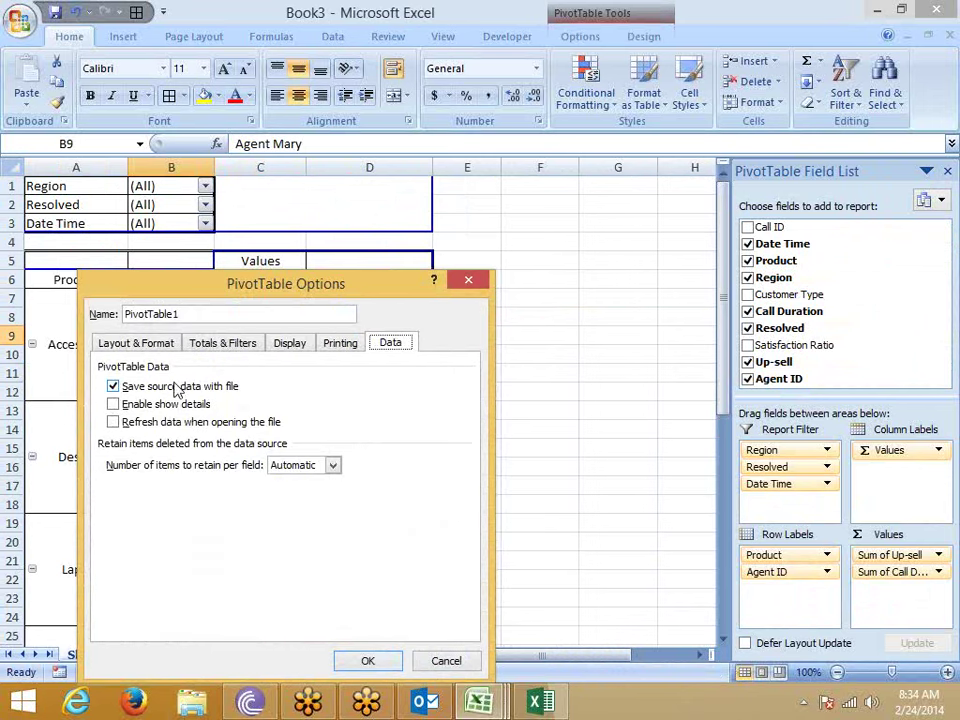
drag(257, 285, 419, 146)
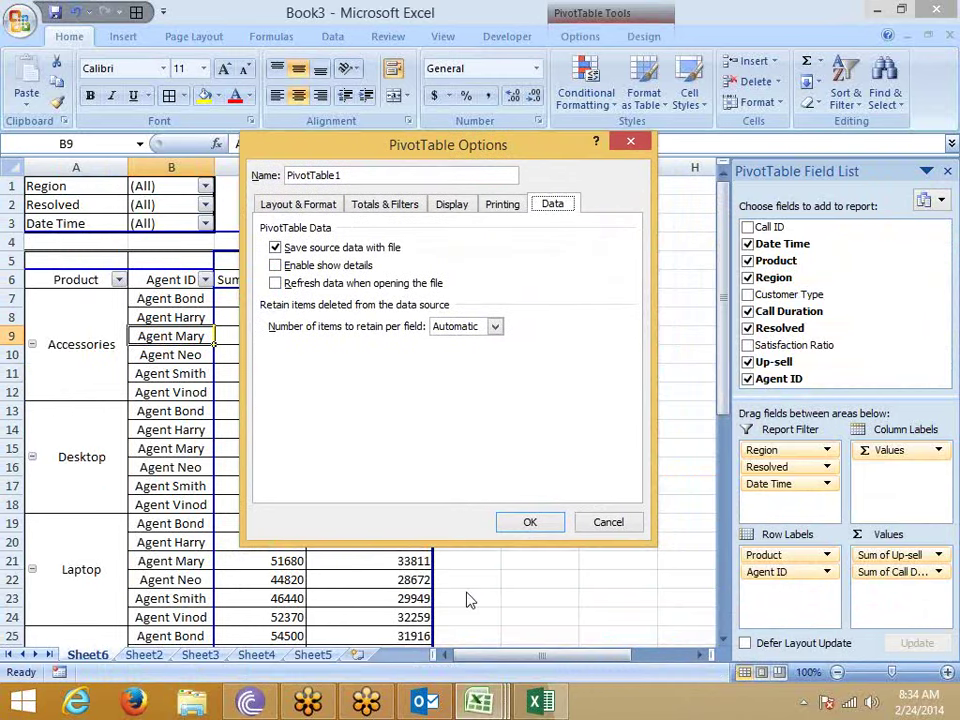
click(611, 522)
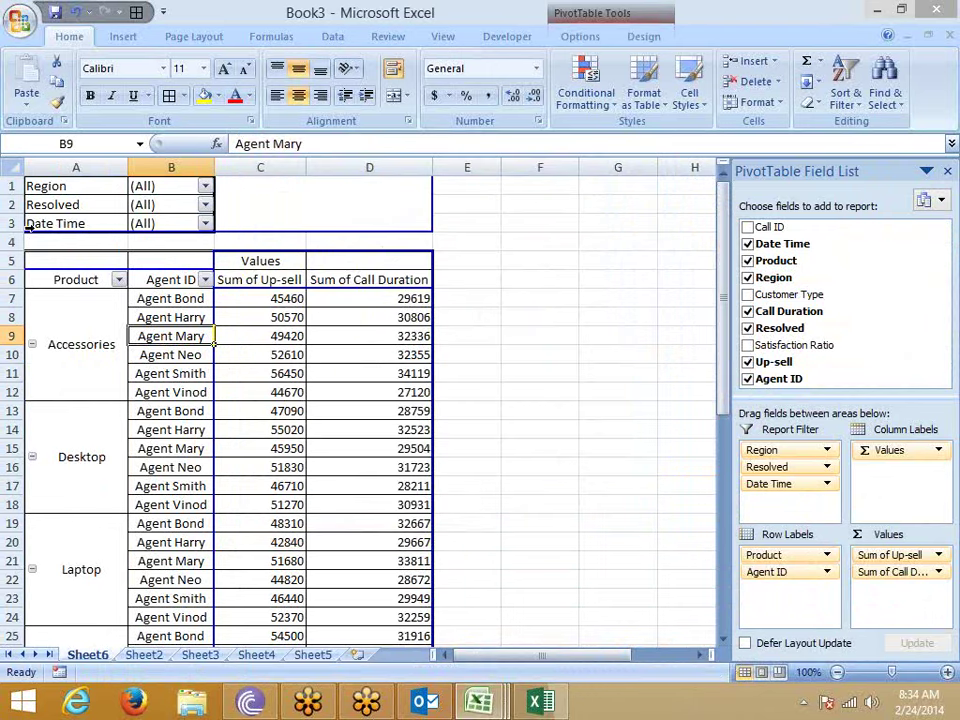
Look over the PivotTable's product rows and the entries available in its Date Time report filter
scroll(366, 507, down, 9)
scroll(366, 507, up, 9)
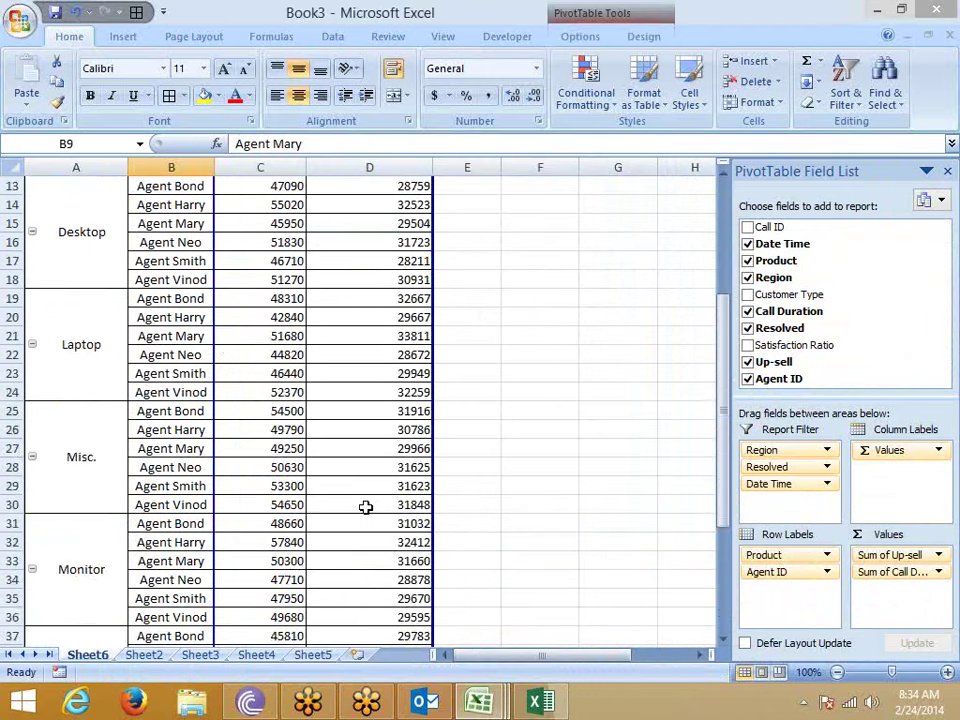
click(205, 223)
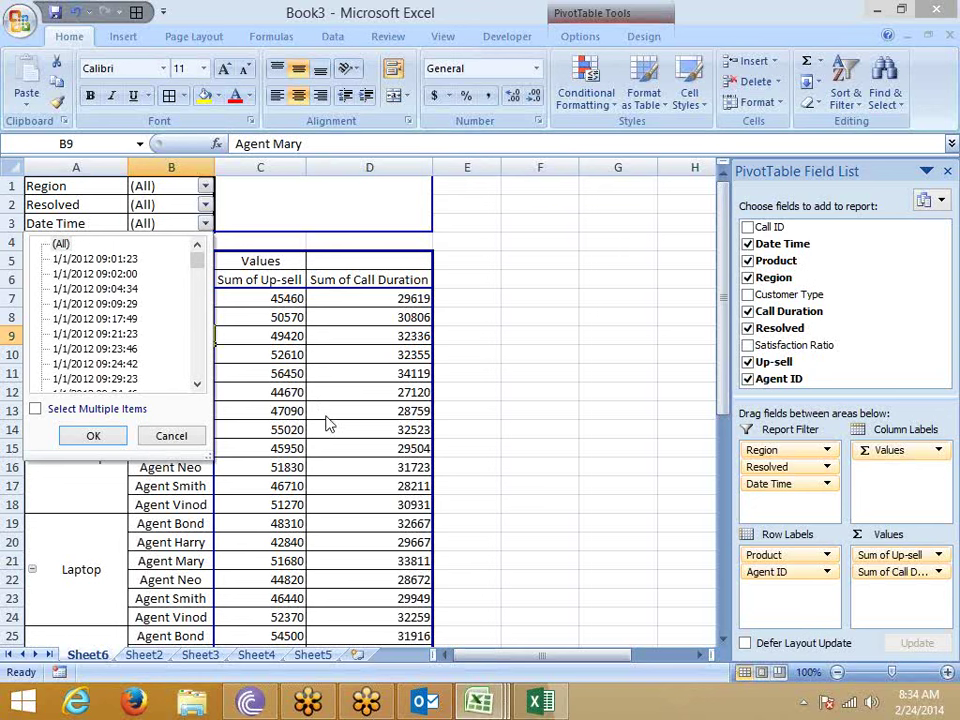
click(352, 308)
mouse_move(370, 524)
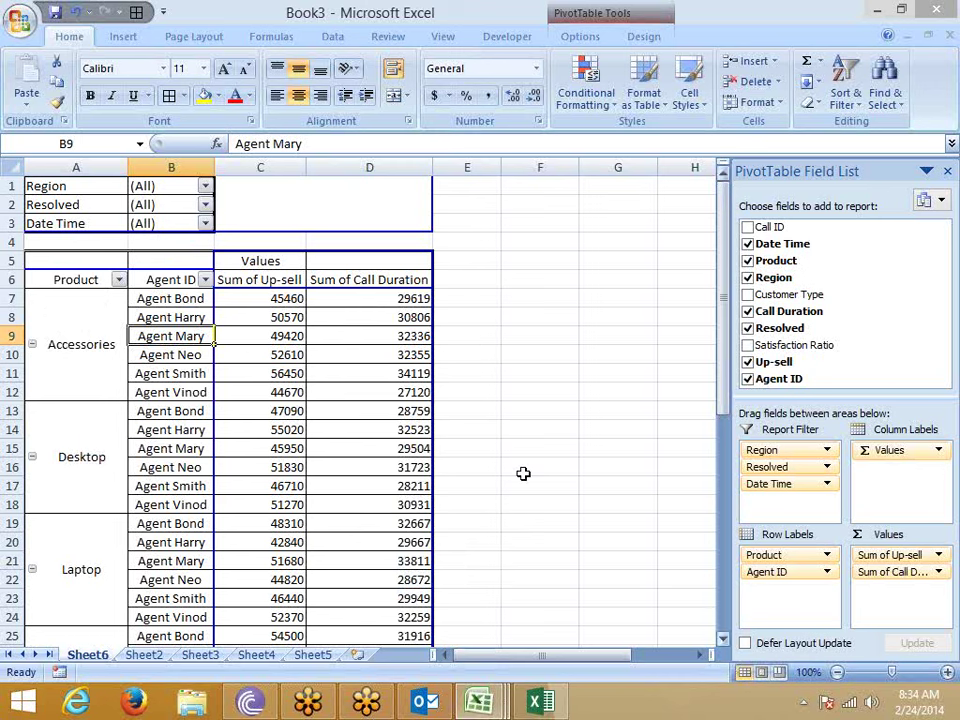
Dismiss the mail notifications, and hide and redisplay the PivotTable Field List
click(581, 34)
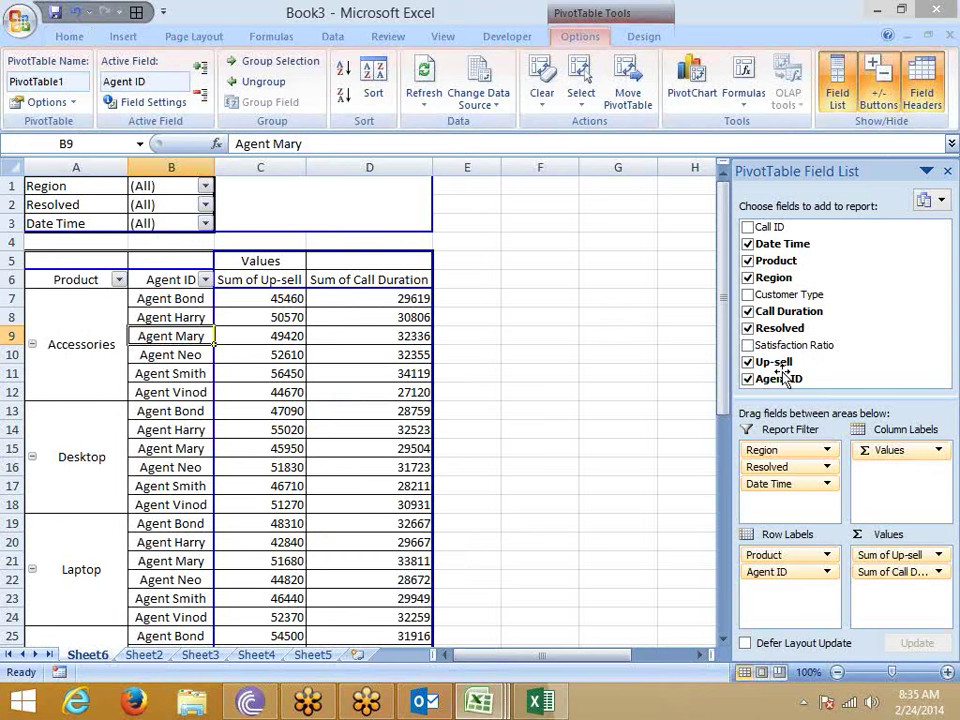
click(268, 448)
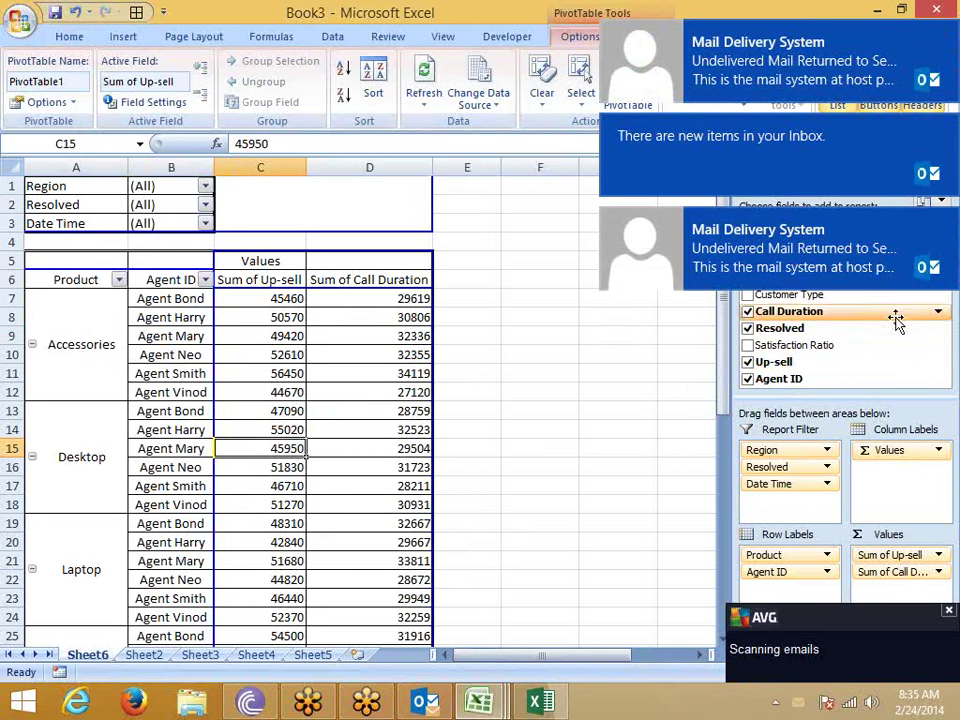
click(946, 224)
click(945, 121)
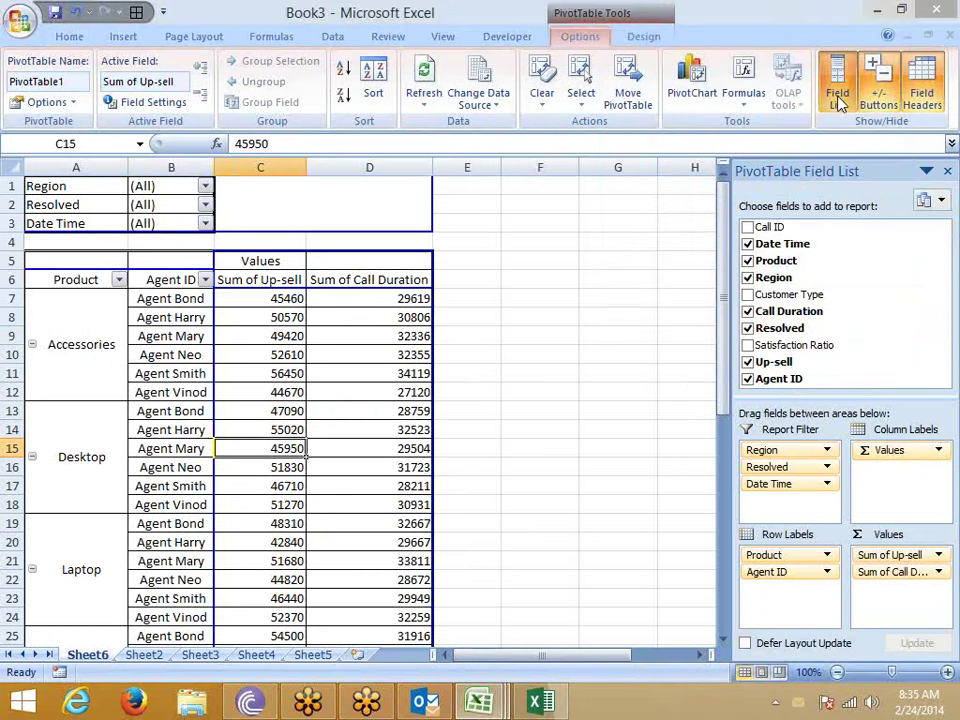
click(838, 97)
click(838, 97)
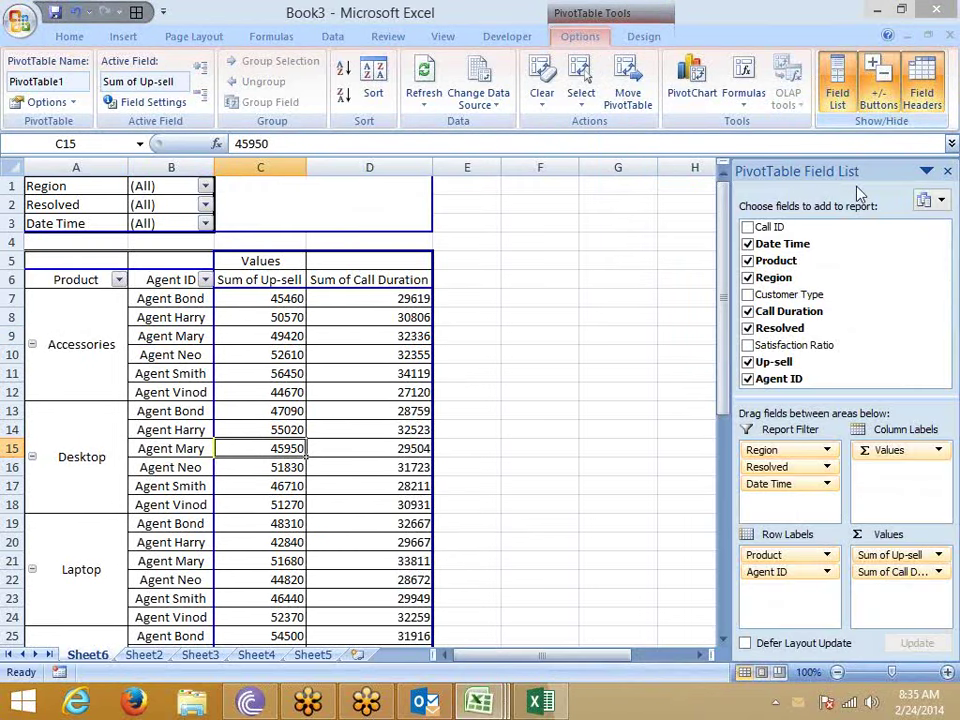
Insert a clustered column PivotChart based on the PivotTable, and place it beside the Up-sell values without its filter pane
click(314, 352)
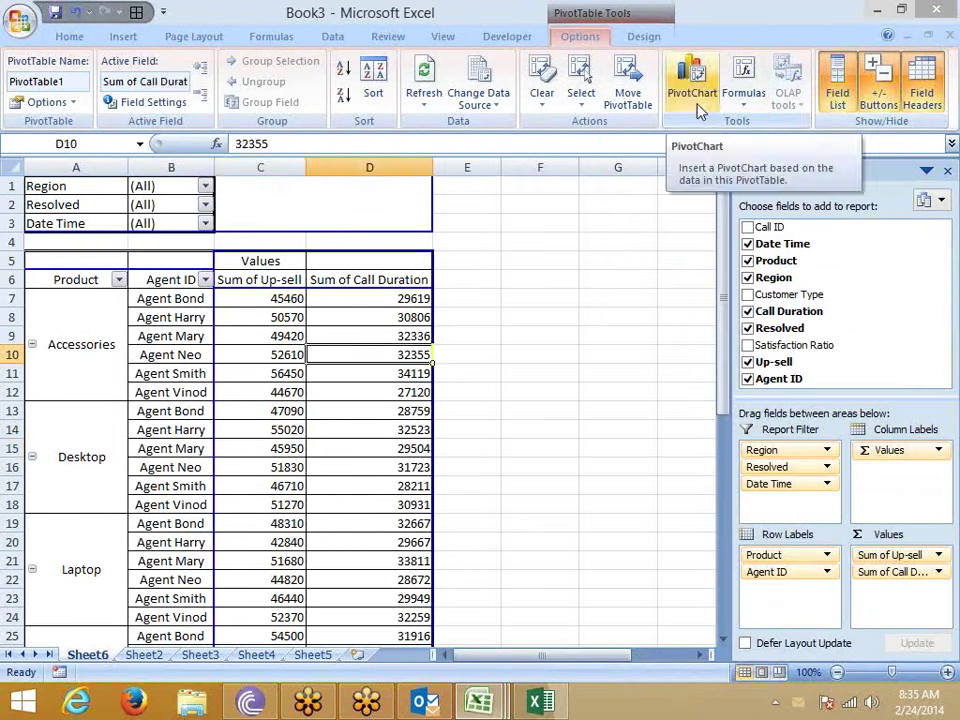
click(199, 281)
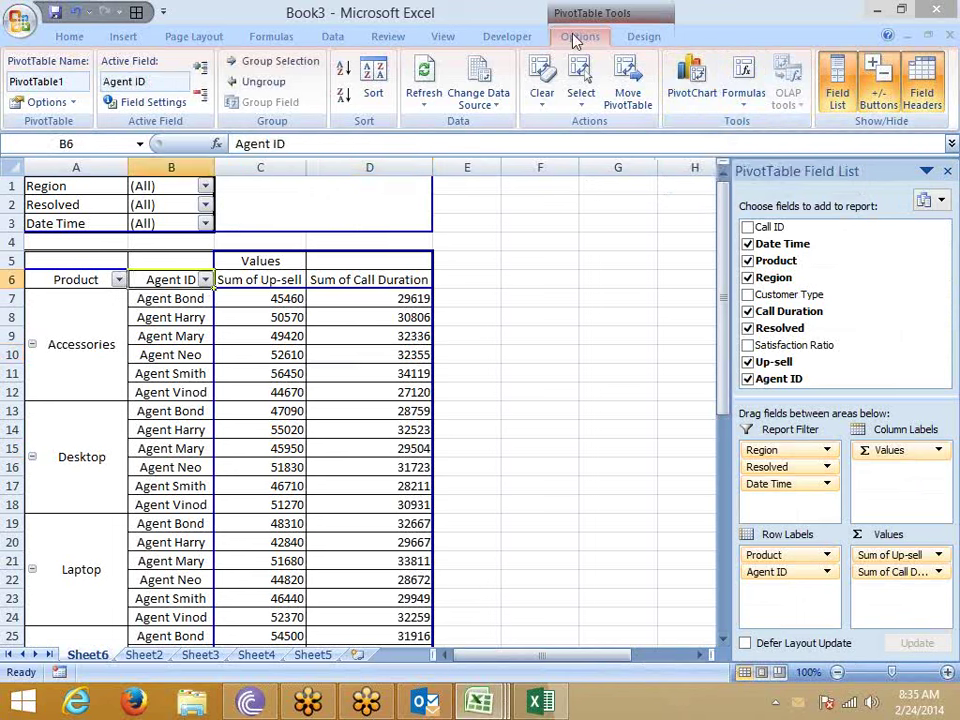
click(692, 82)
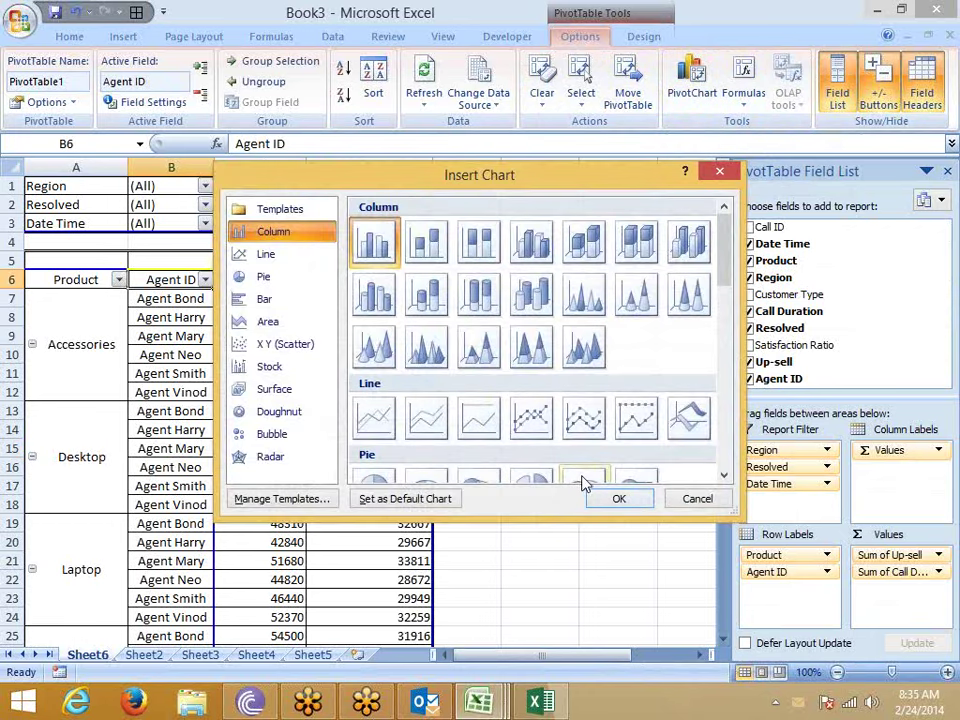
click(620, 498)
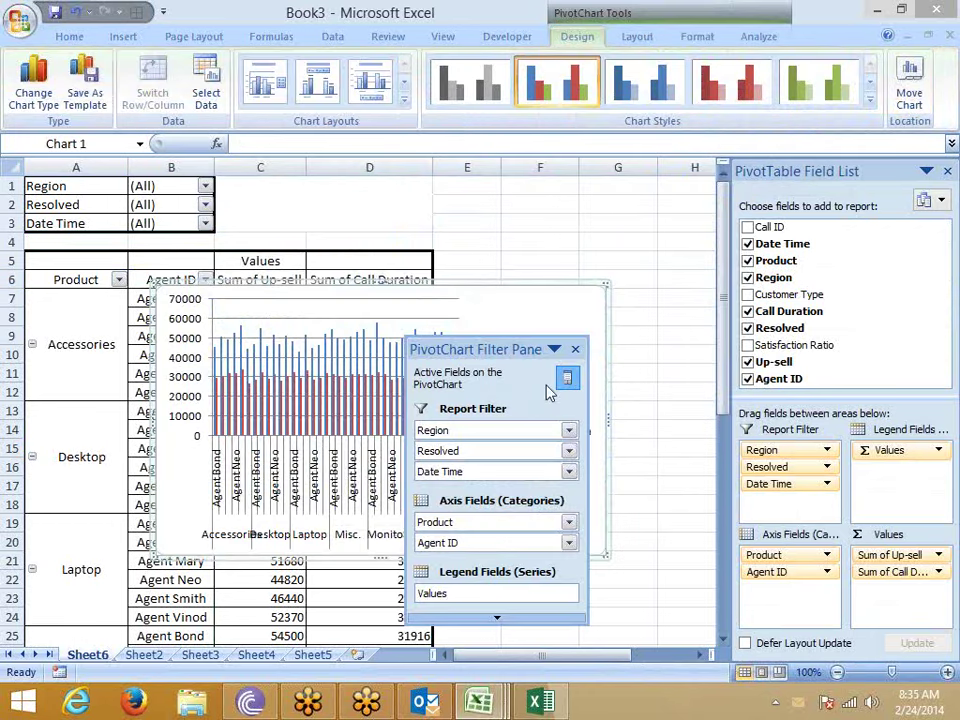
click(575, 349)
drag(321, 291, 538, 270)
Remove Sum of Call Duration from the PivotTable's values, leaving only Sum of Up-sell
click(227, 297)
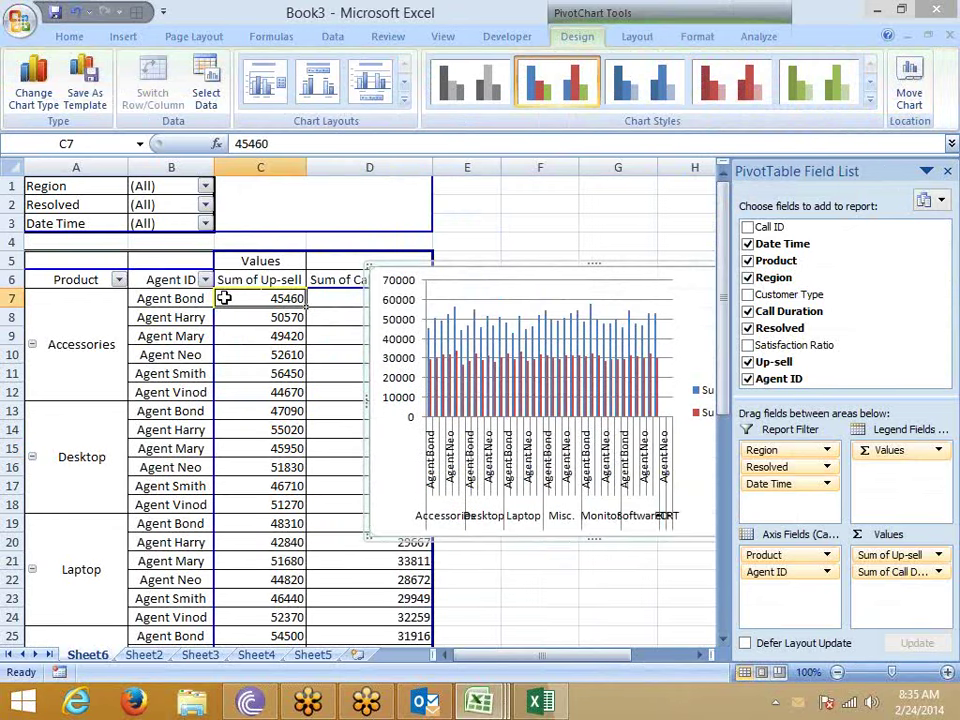
click(220, 281)
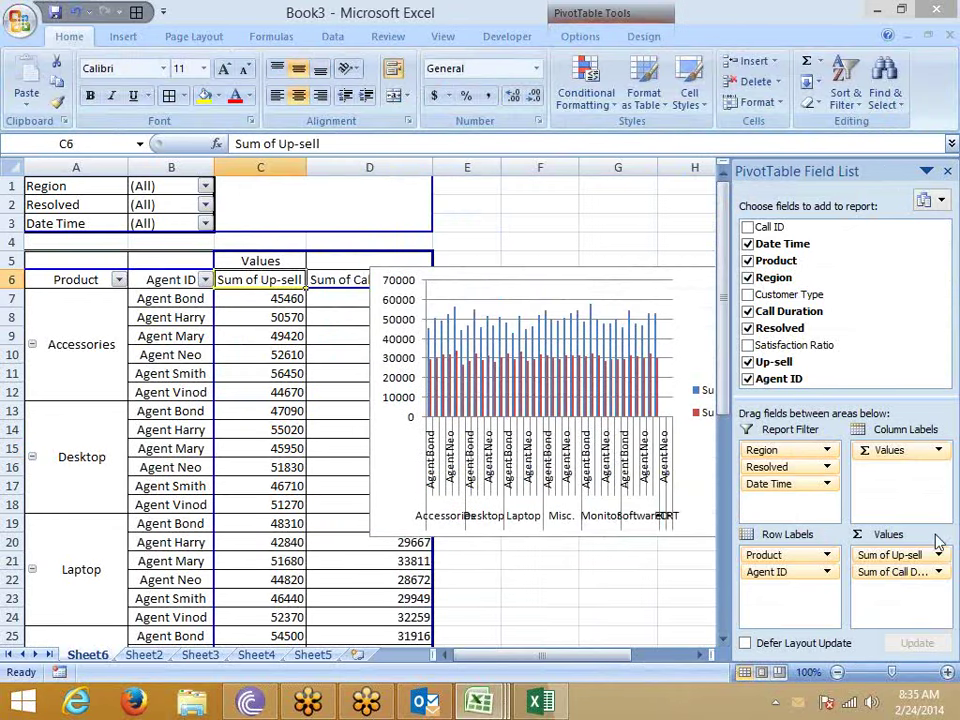
drag(900, 572, 858, 392)
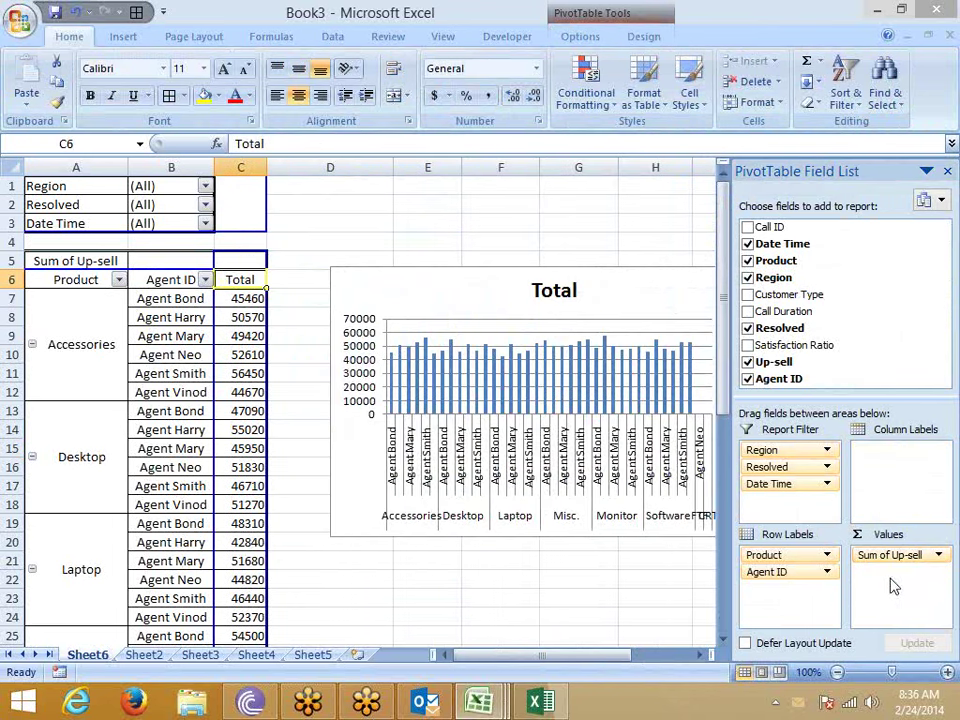
Delete the PivotChart that sits beside the PivotTable
click(235, 504)
click(406, 515)
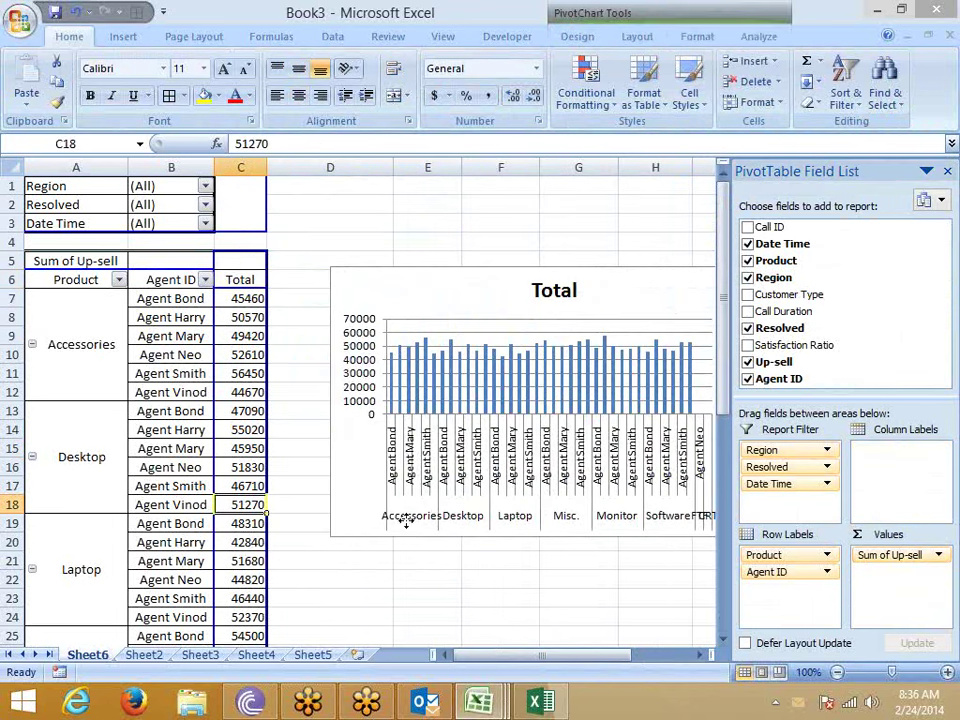
click(350, 445)
drag(315, 401, 272, 400)
click(172, 421)
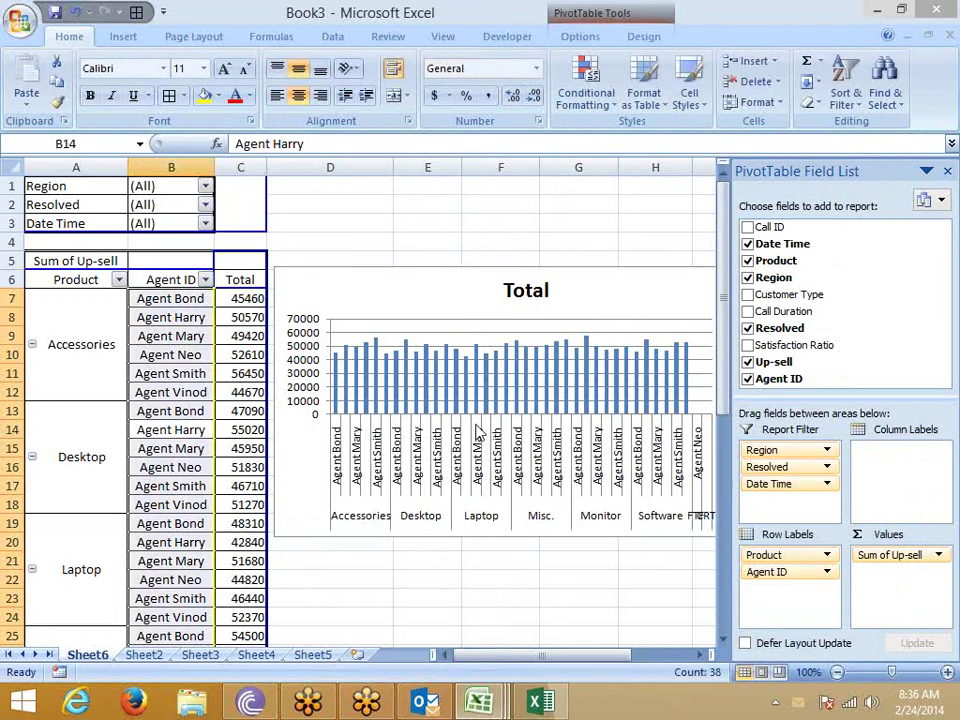
click(428, 285)
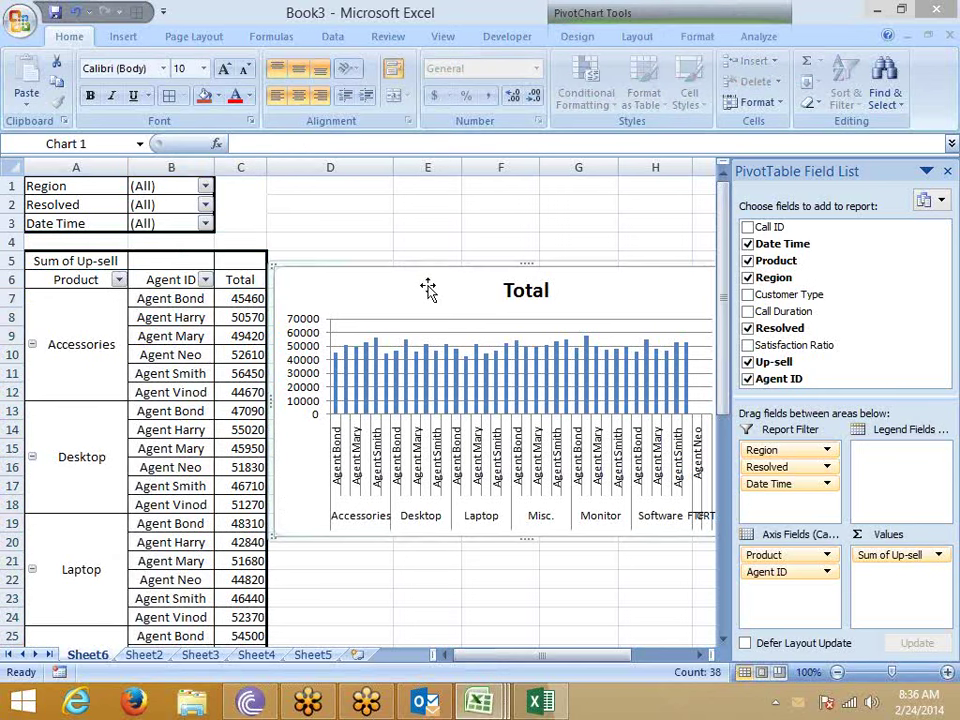
key(Delete)
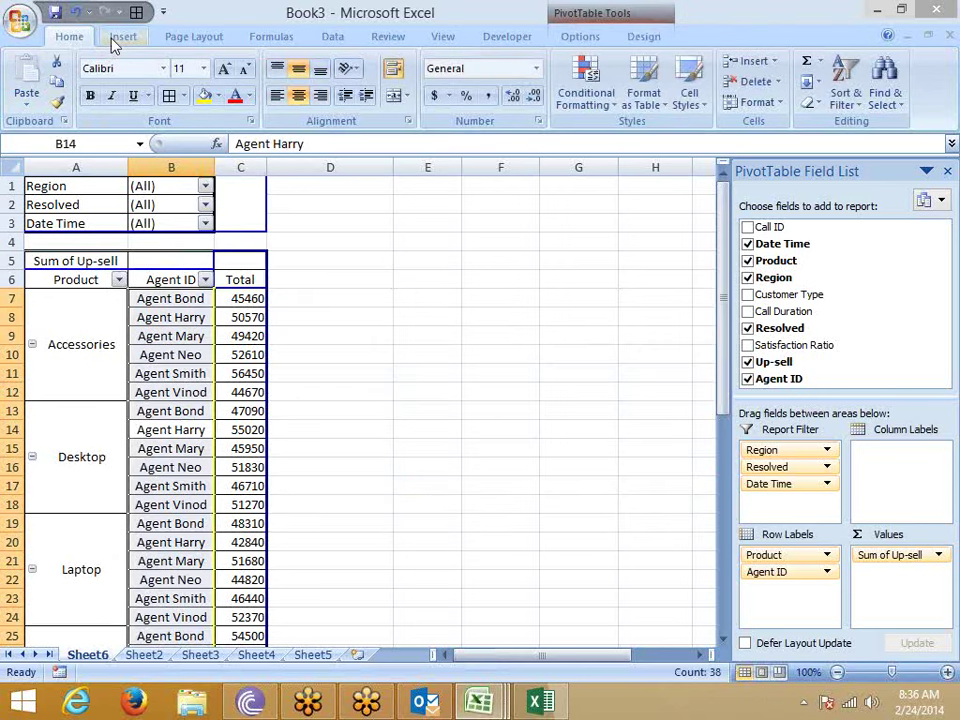
click(118, 38)
click(430, 352)
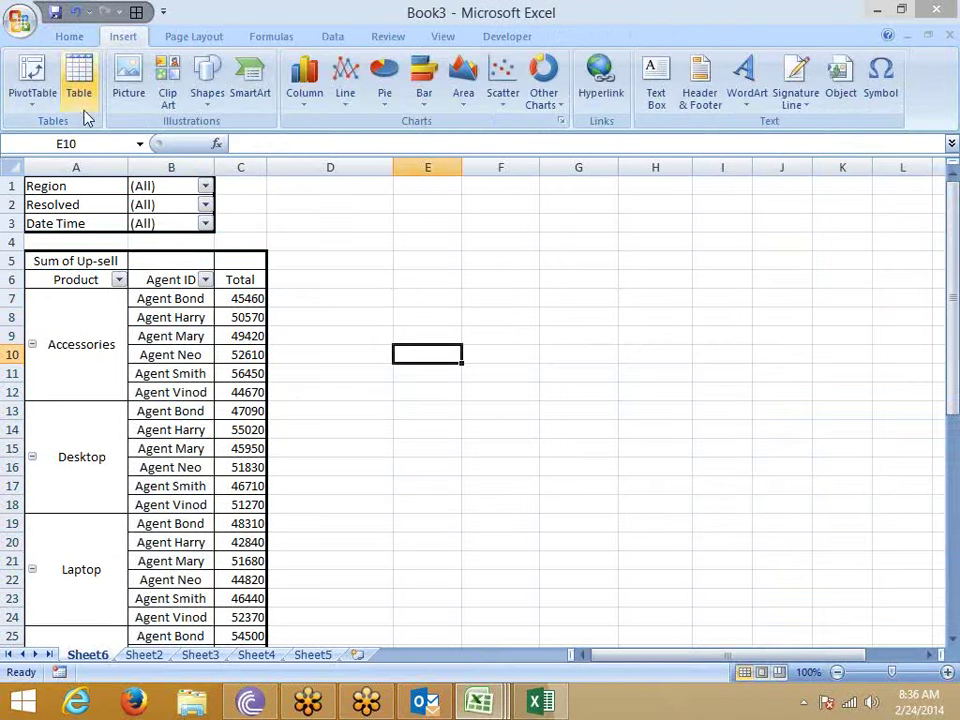
click(33, 98)
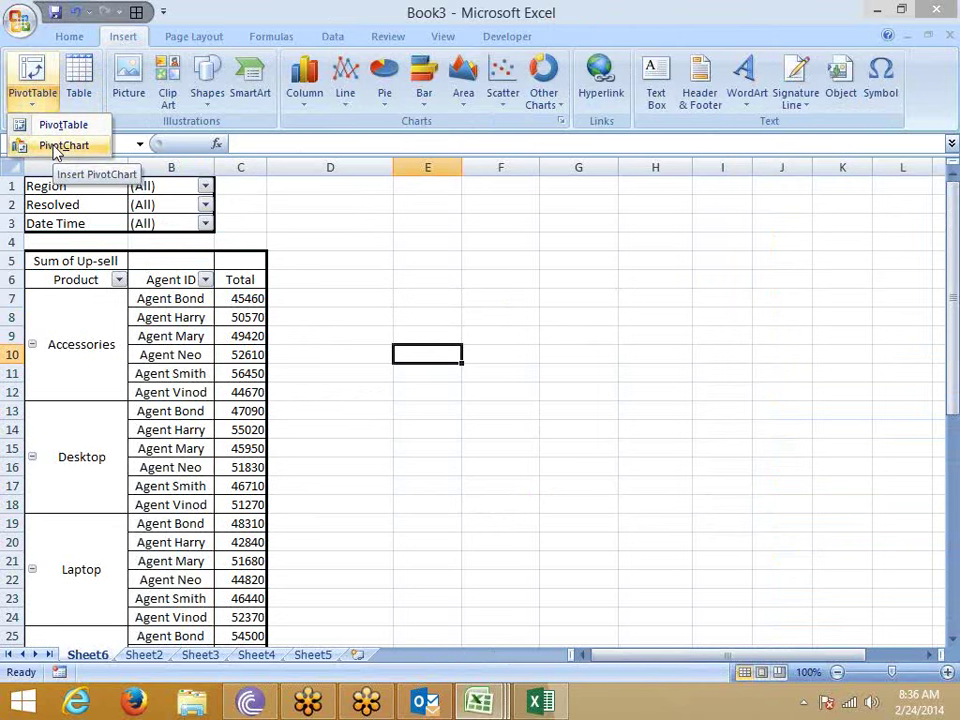
click(167, 338)
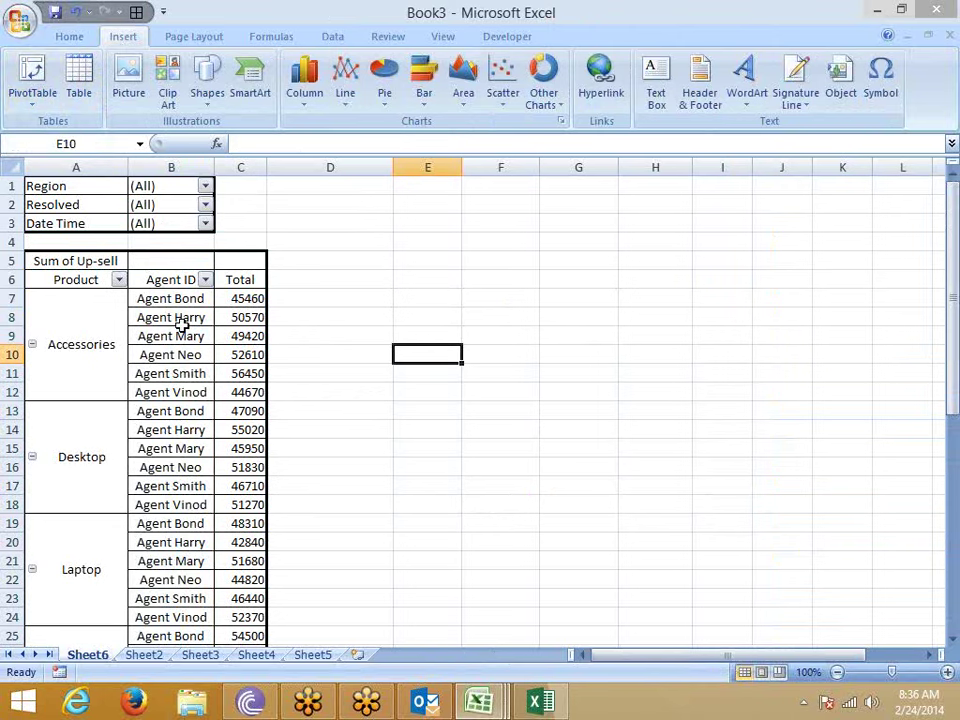
Review the placement options of the Move PivotTable command, leaving the report where it is
click(178, 320)
click(600, 15)
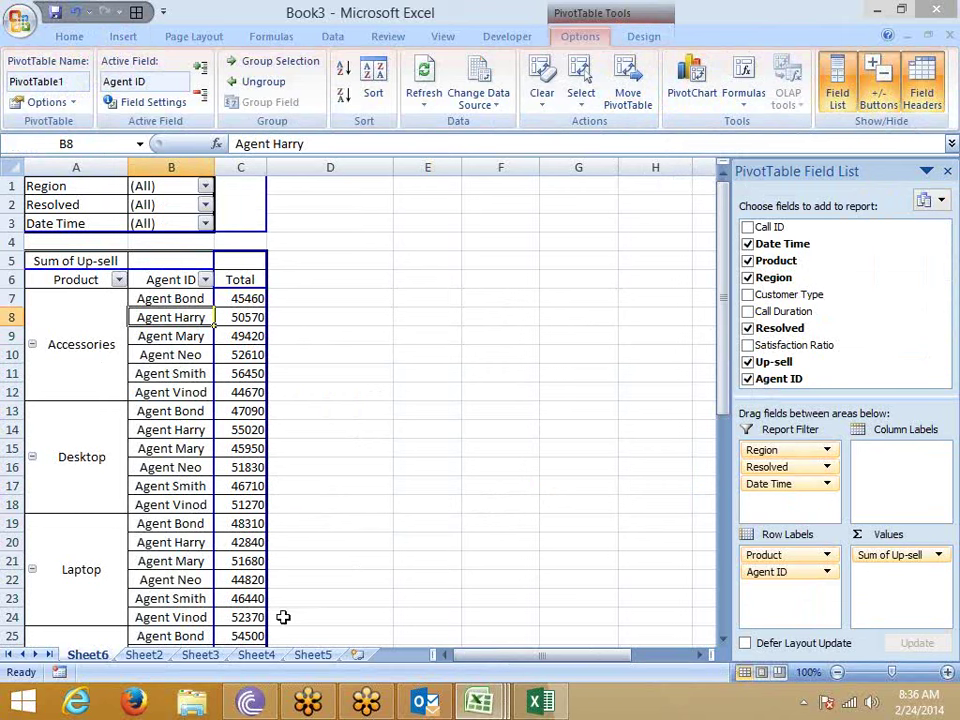
click(628, 92)
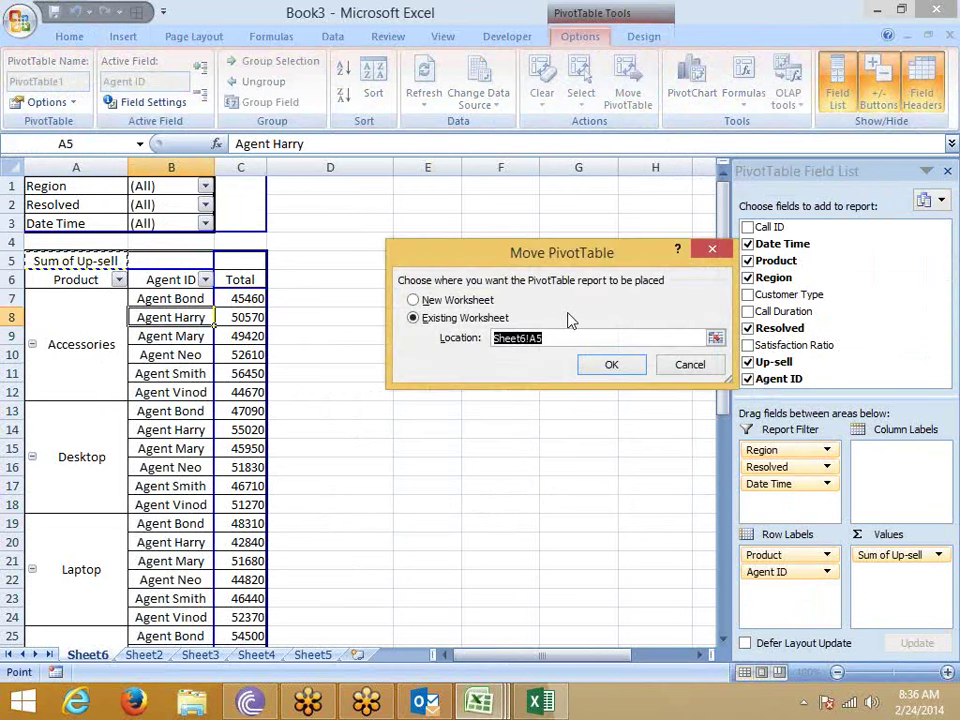
click(690, 364)
Try the PivotTable's selection options: the entire PivotTable, only its values, and only its labels
click(249, 392)
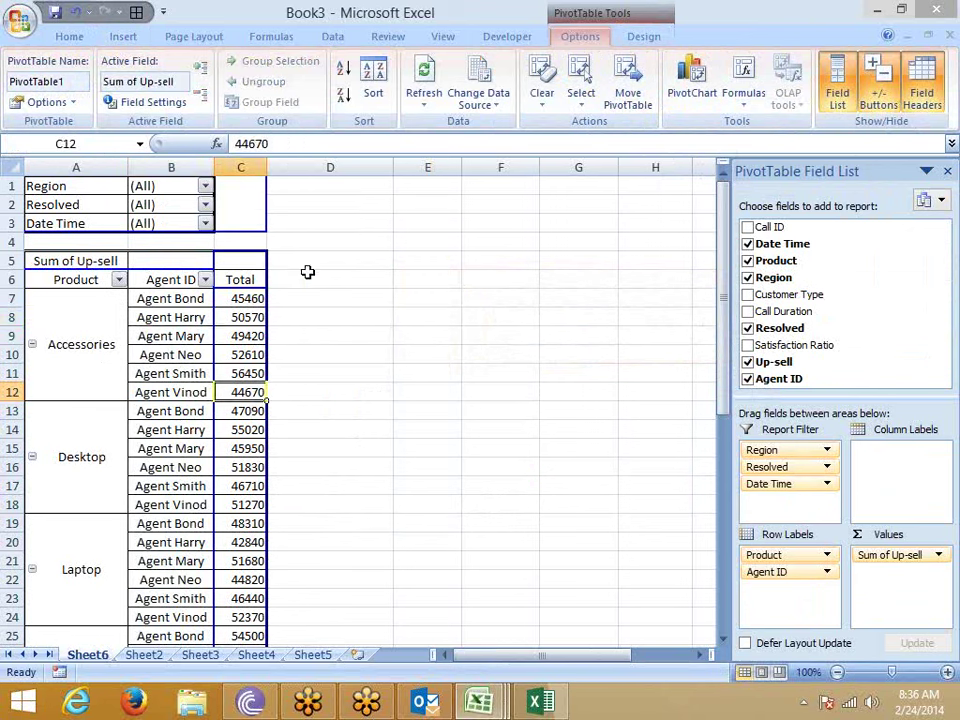
click(581, 90)
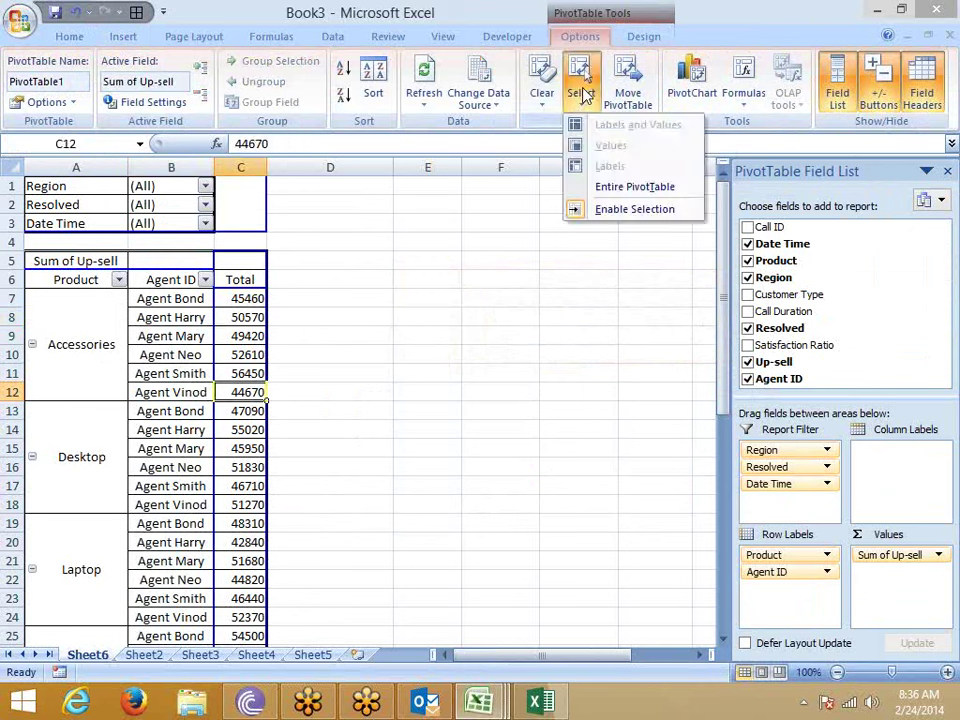
click(606, 188)
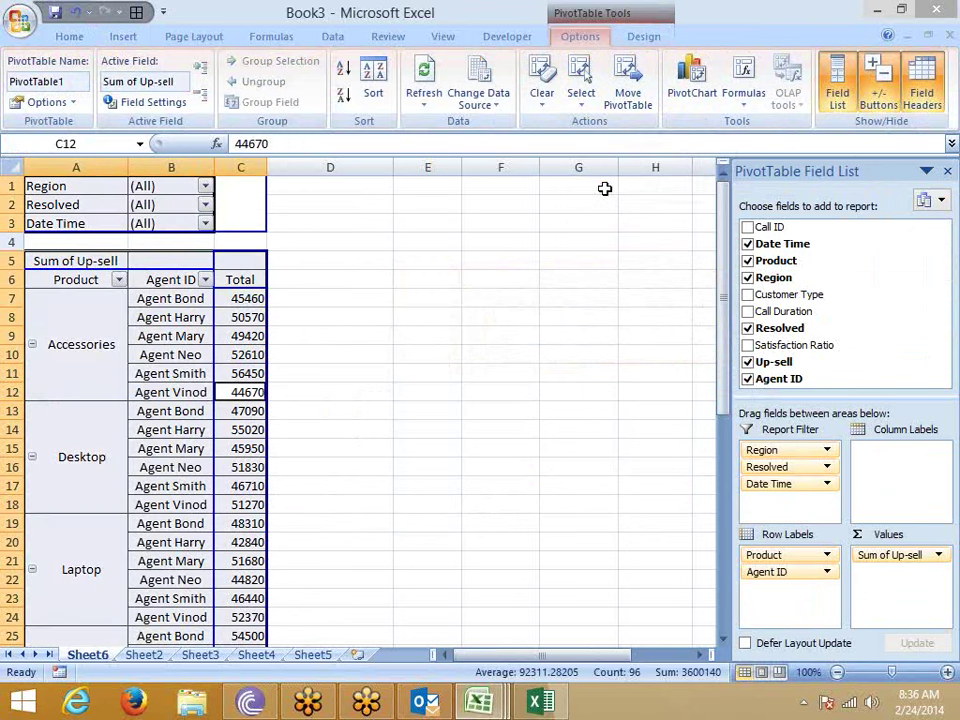
click(585, 95)
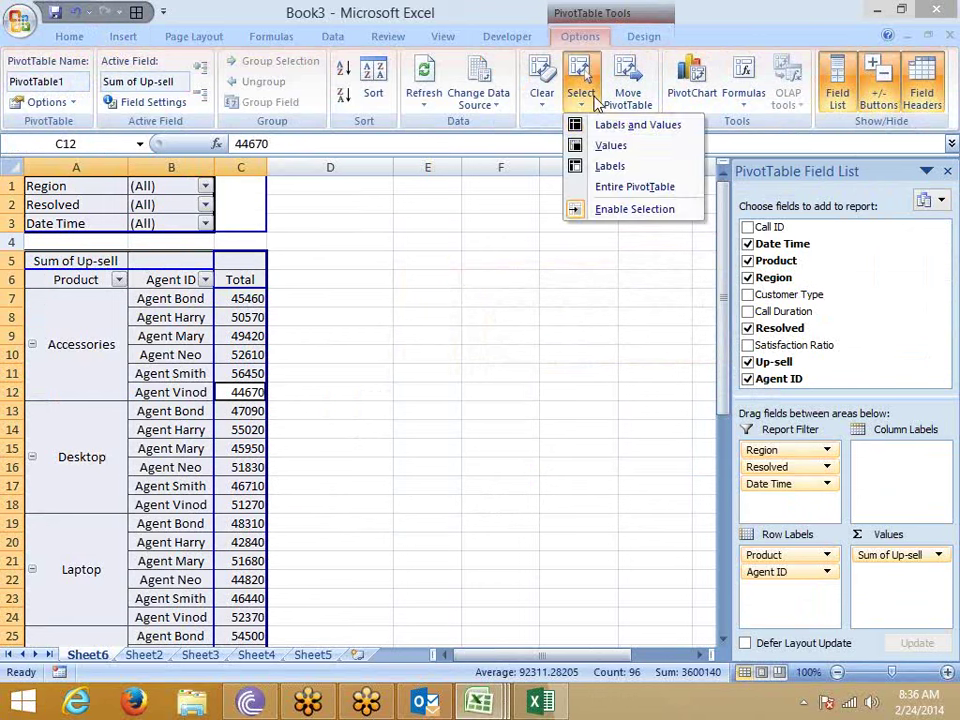
click(607, 146)
click(581, 90)
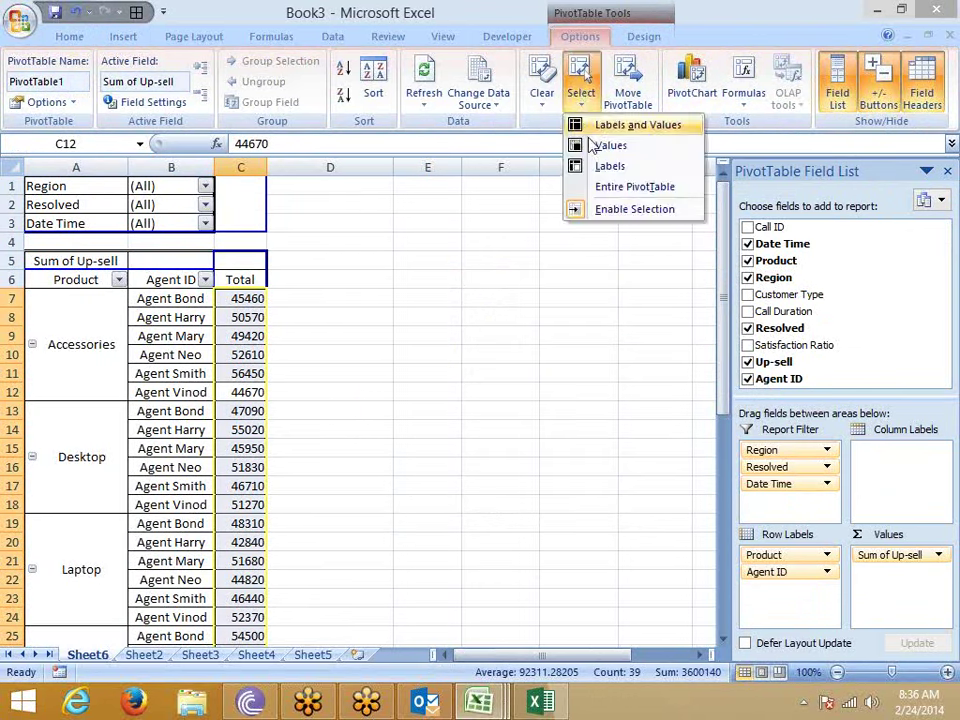
click(605, 166)
click(589, 106)
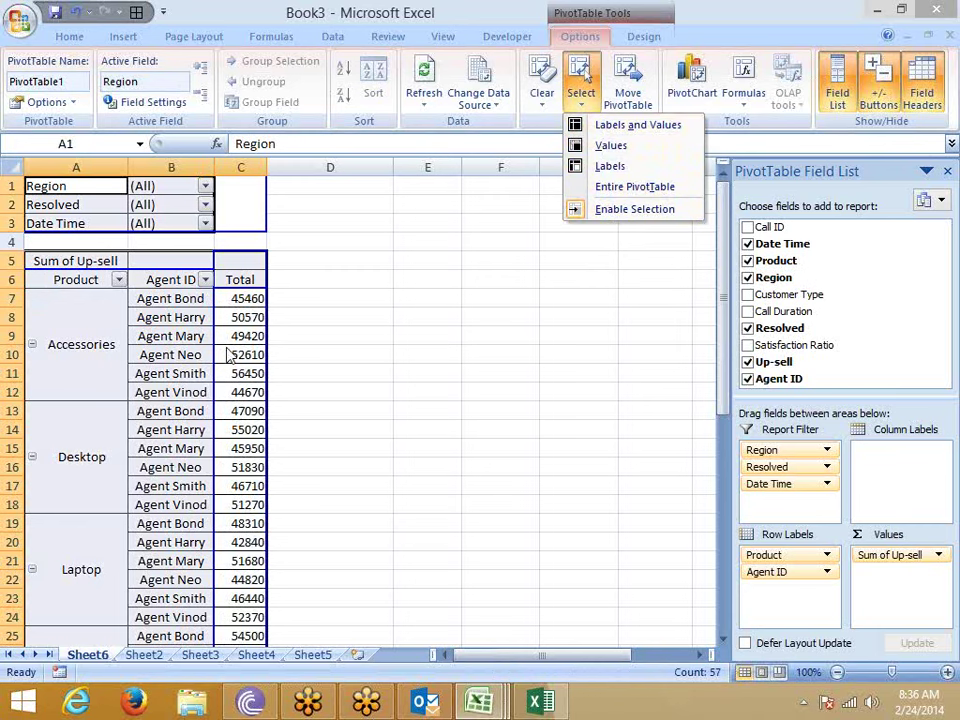
mouse_move(247, 316)
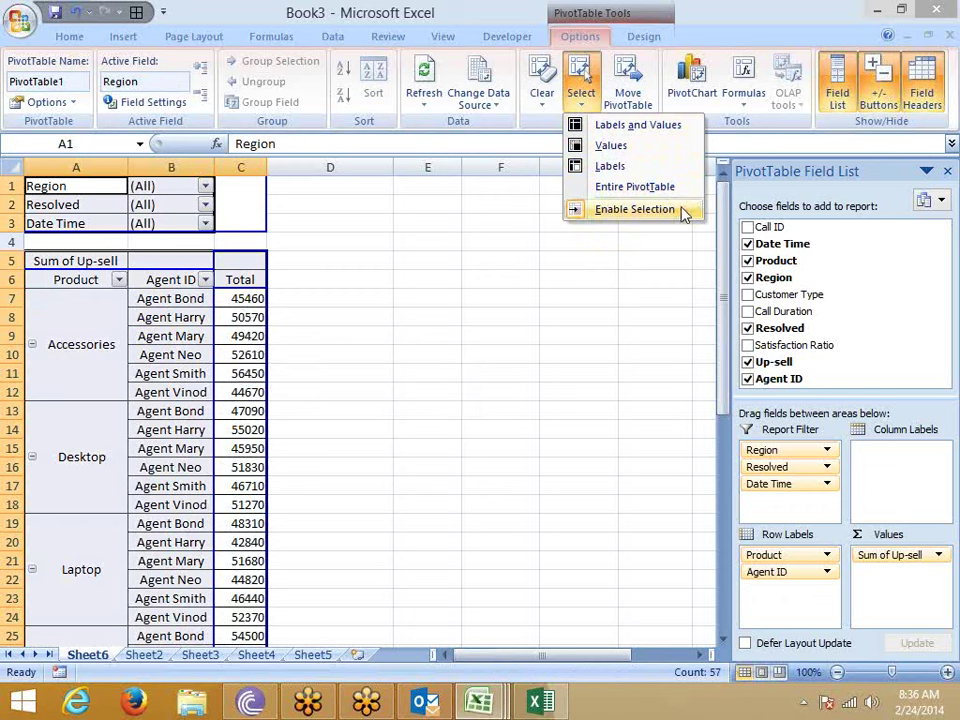
click(185, 356)
click(185, 356)
Select the first-listed agent's rows across all products at once, look through them, and return to a single cell
click(133, 299)
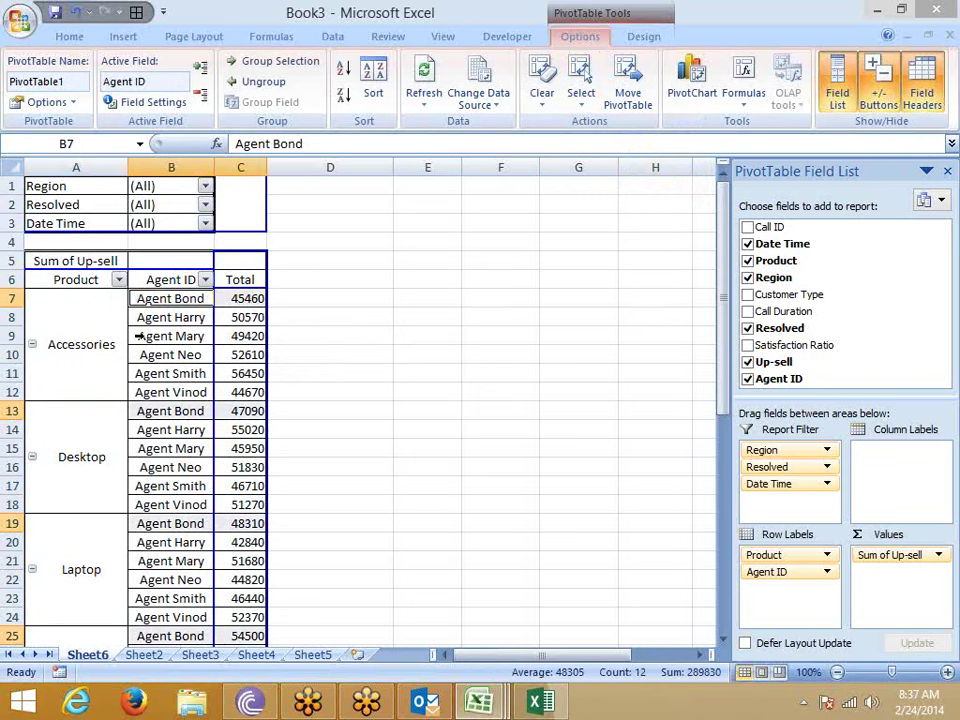
scroll(143, 480, down, 10)
scroll(148, 480, up, 10)
click(167, 360)
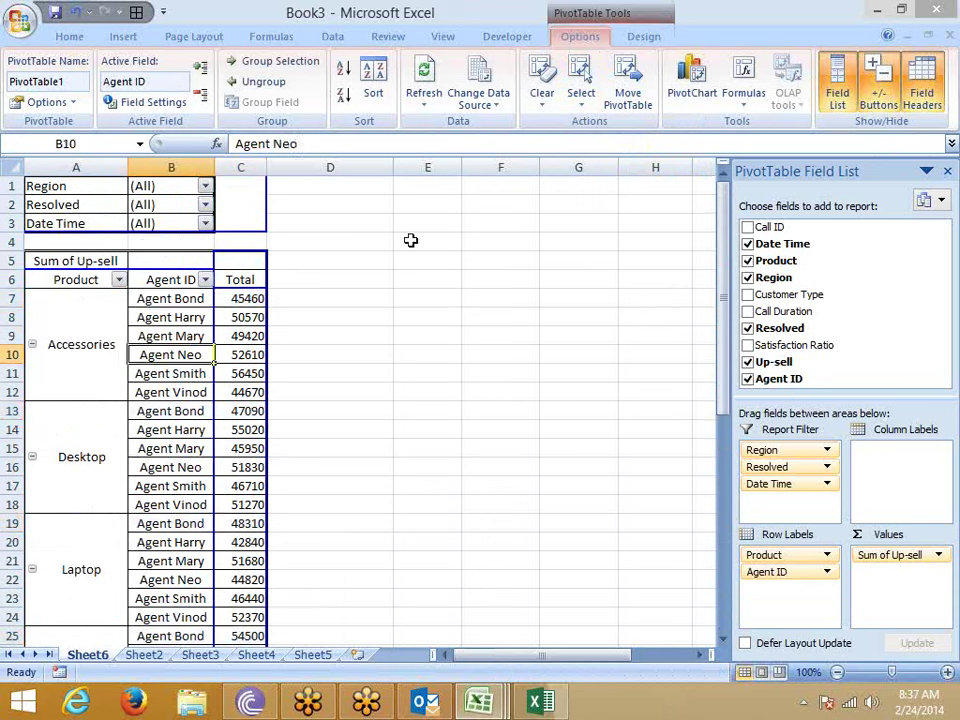
Turn off Enable Selection for the PivotTable and try selecting agent rows in the Agent ID column
click(580, 100)
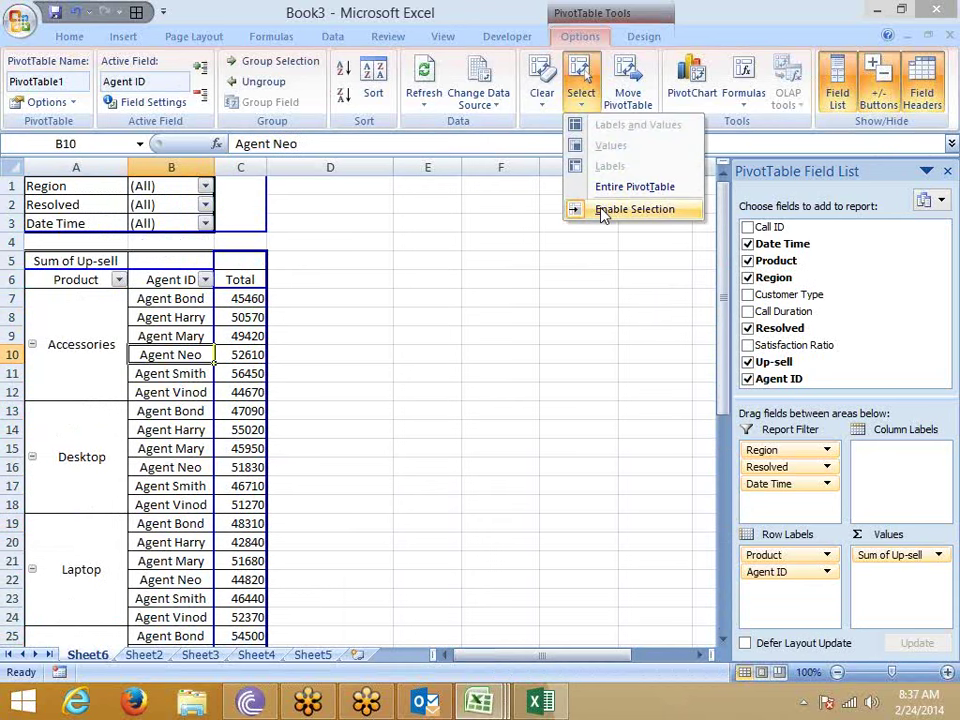
click(603, 212)
click(160, 298)
click(86, 300)
click(141, 300)
click(156, 429)
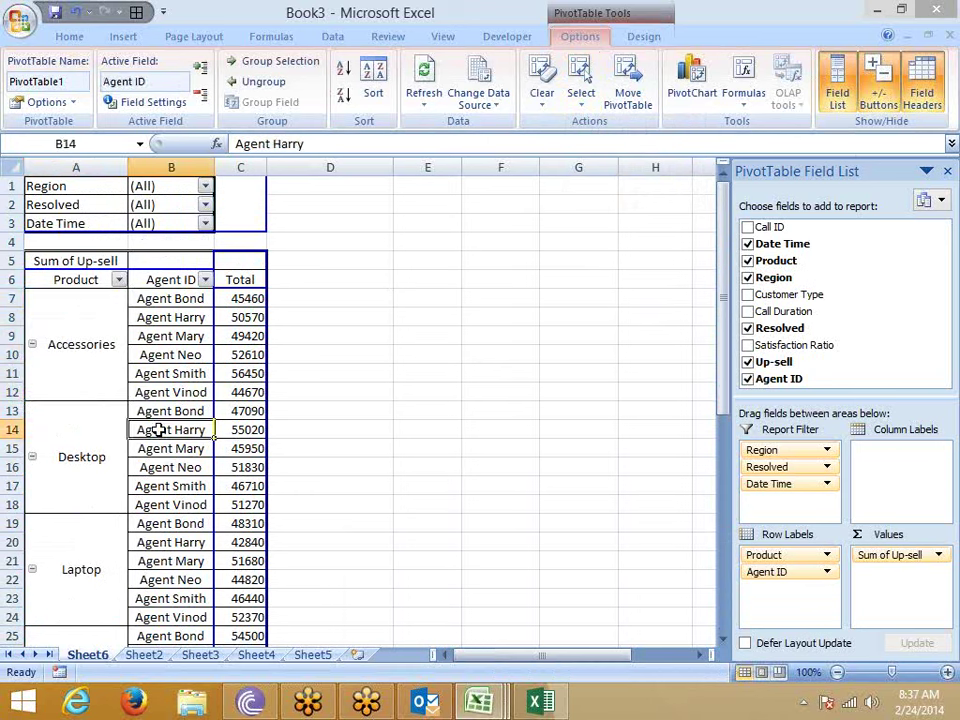
Turn Enable Selection back on and select the third-listed agent's rows across all products
click(580, 100)
click(609, 215)
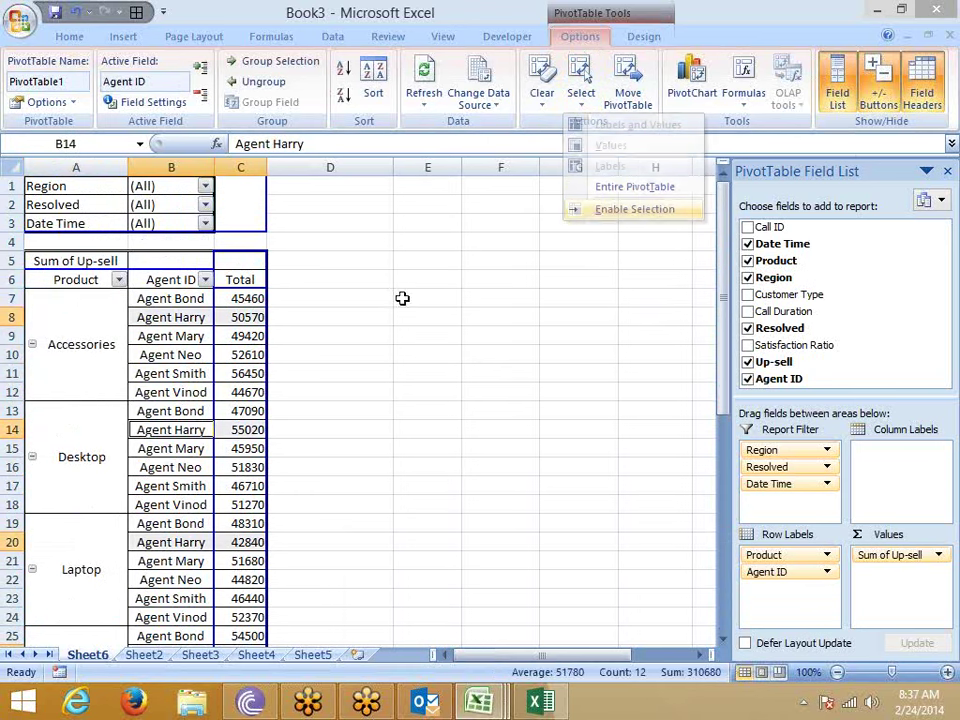
click(183, 370)
click(229, 355)
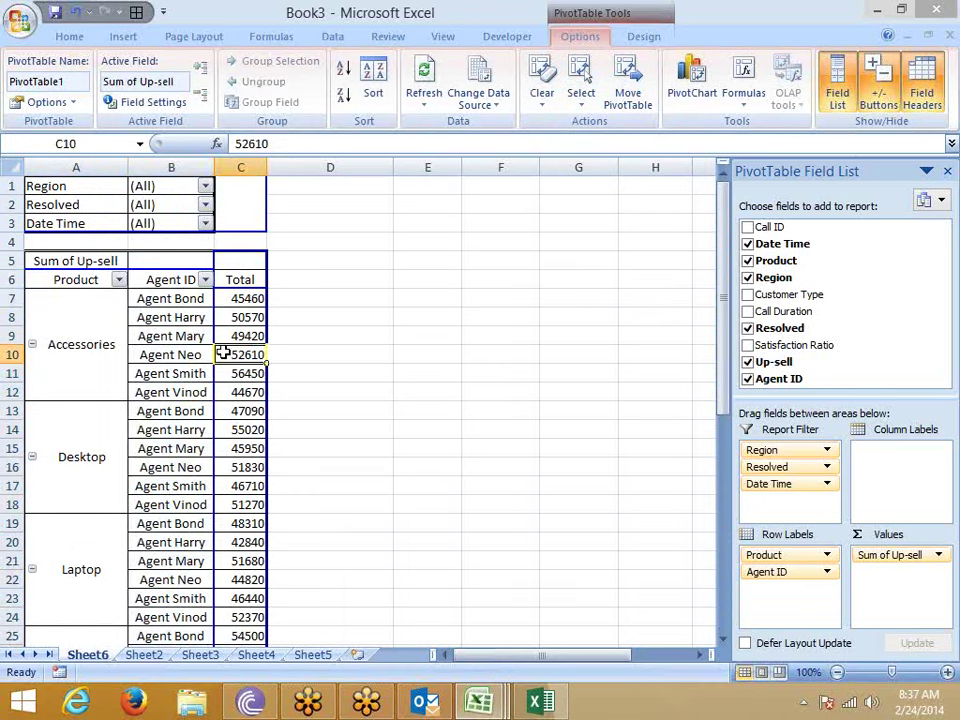
click(131, 336)
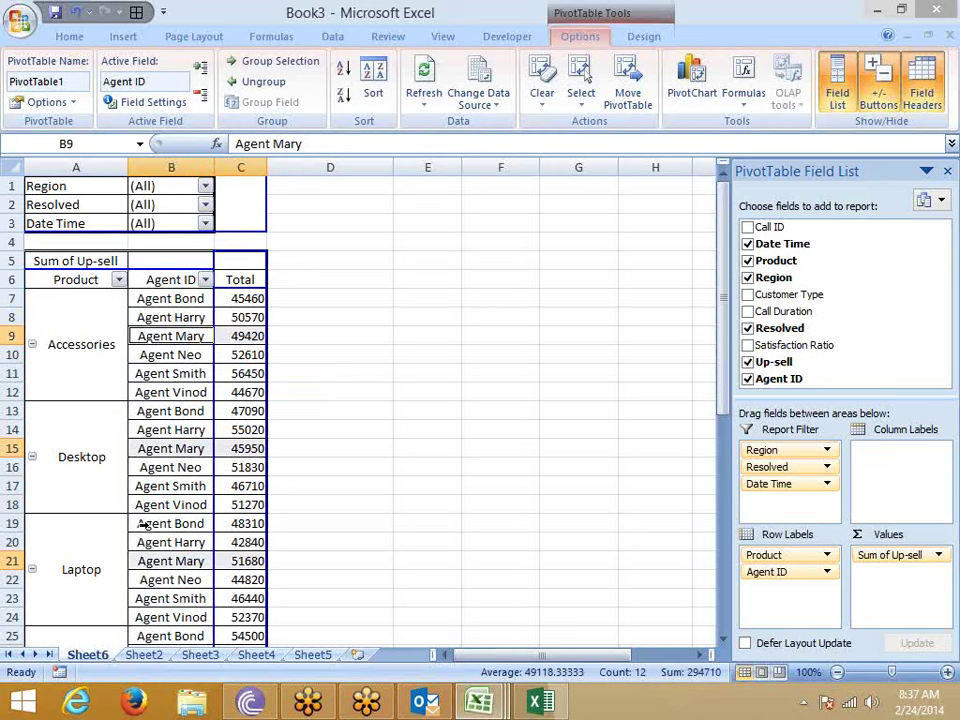
click(191, 396)
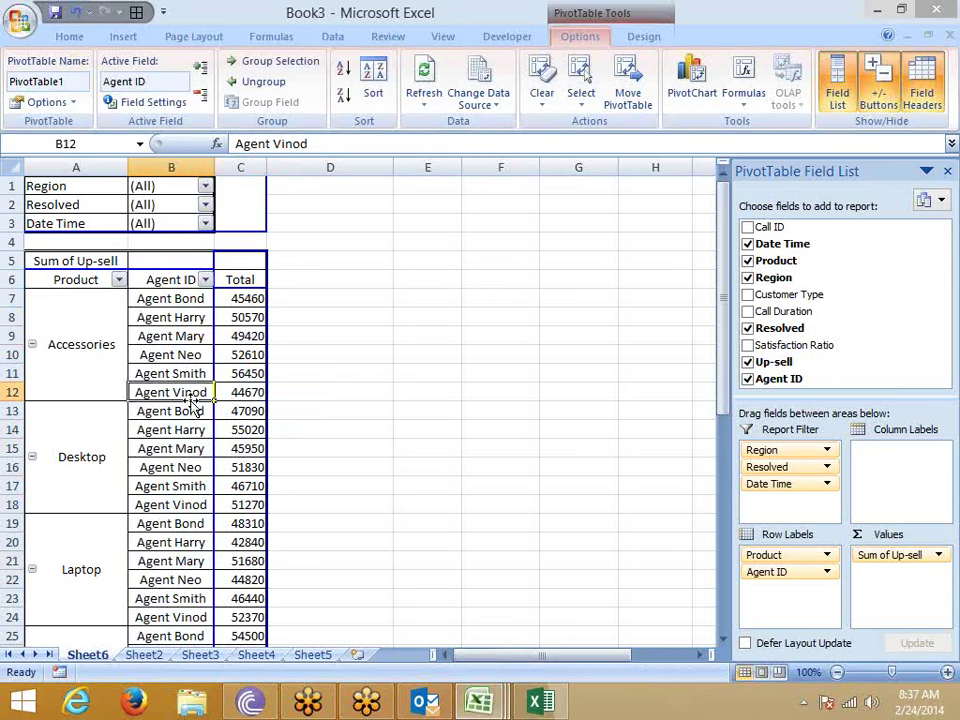
Filter the PivotTable's Date Time report filter to 1/1/2012 09:04:34
click(555, 105)
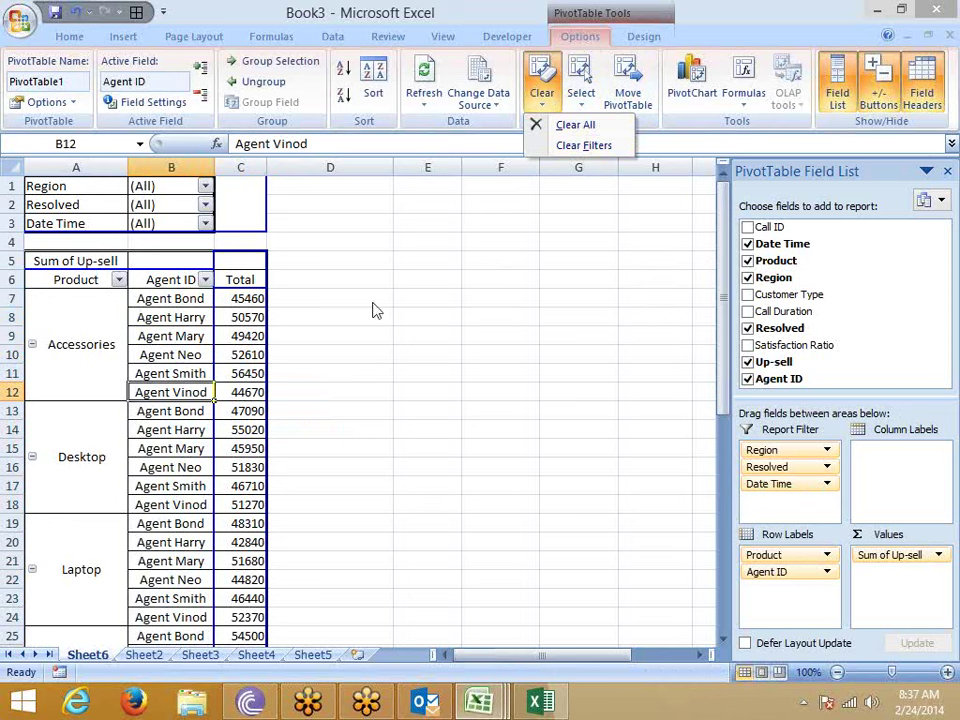
click(588, 158)
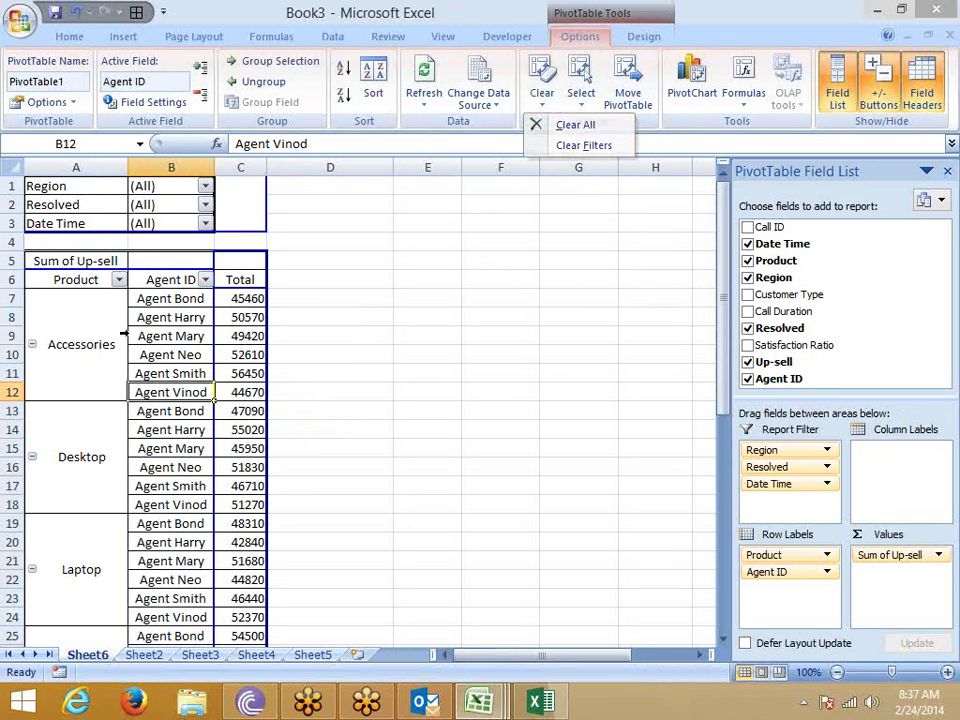
click(204, 224)
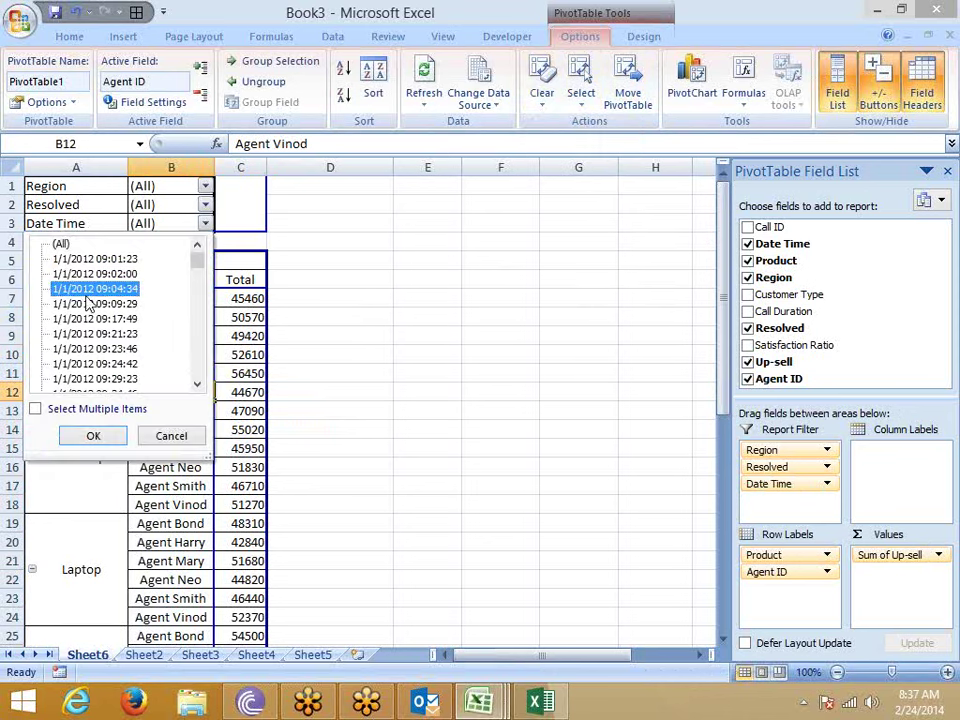
click(110, 445)
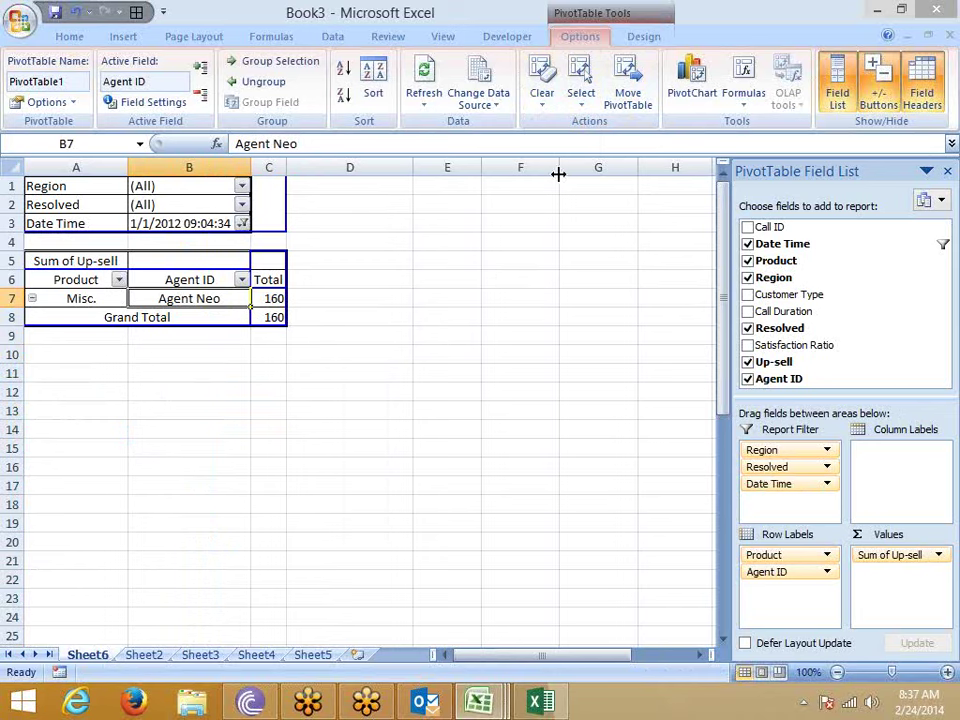
Clear all filters from the PivotTable
click(541, 92)
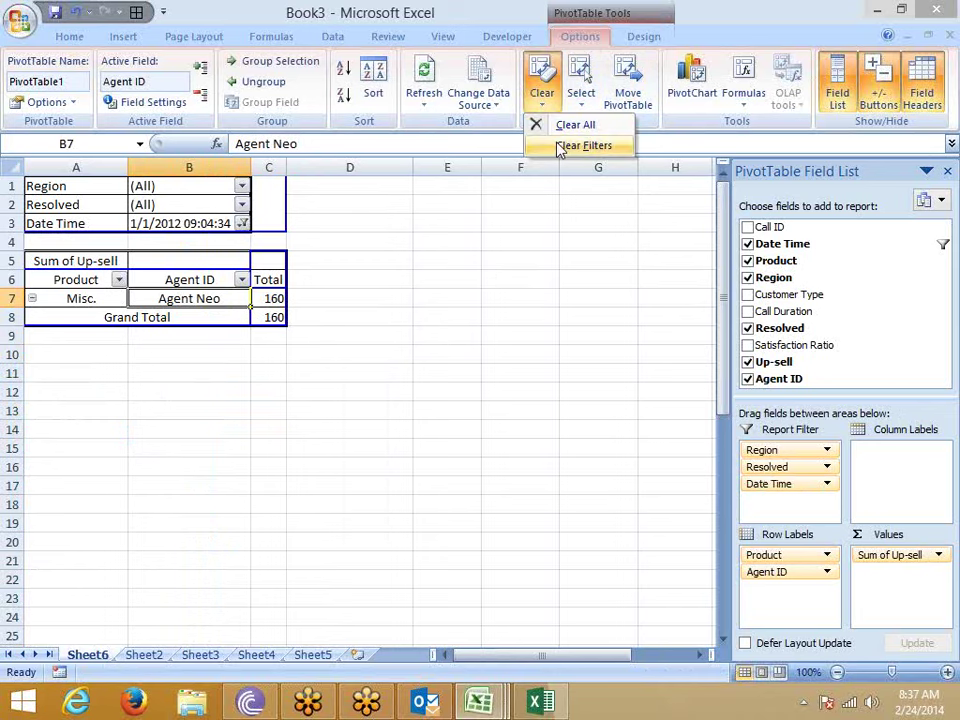
click(583, 146)
click(226, 357)
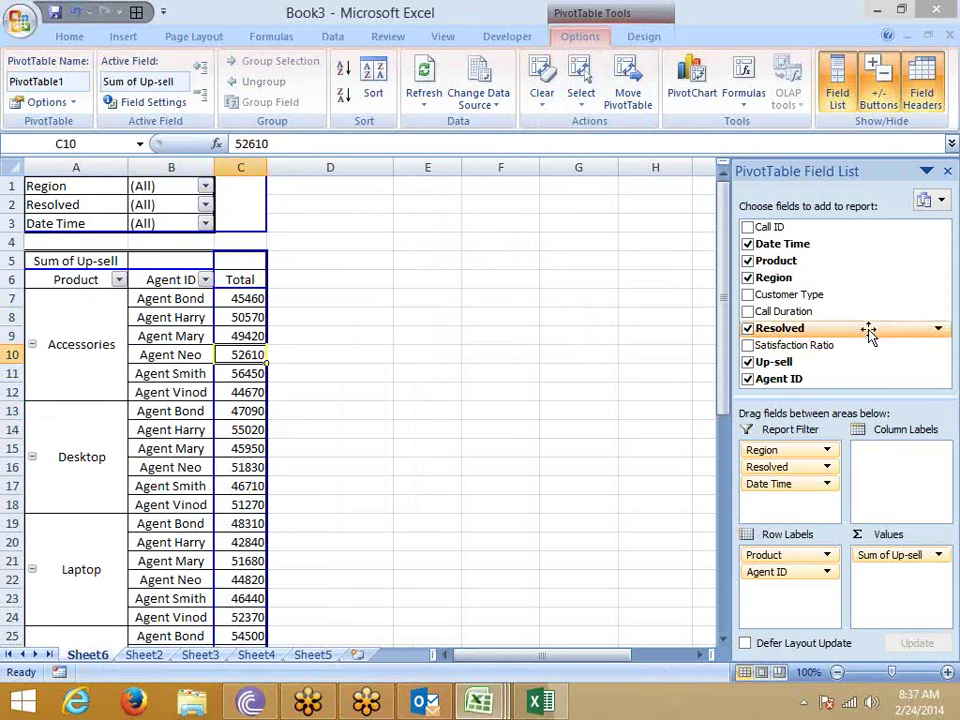
Remove Date Time from the PivotTable's report filters
click(748, 244)
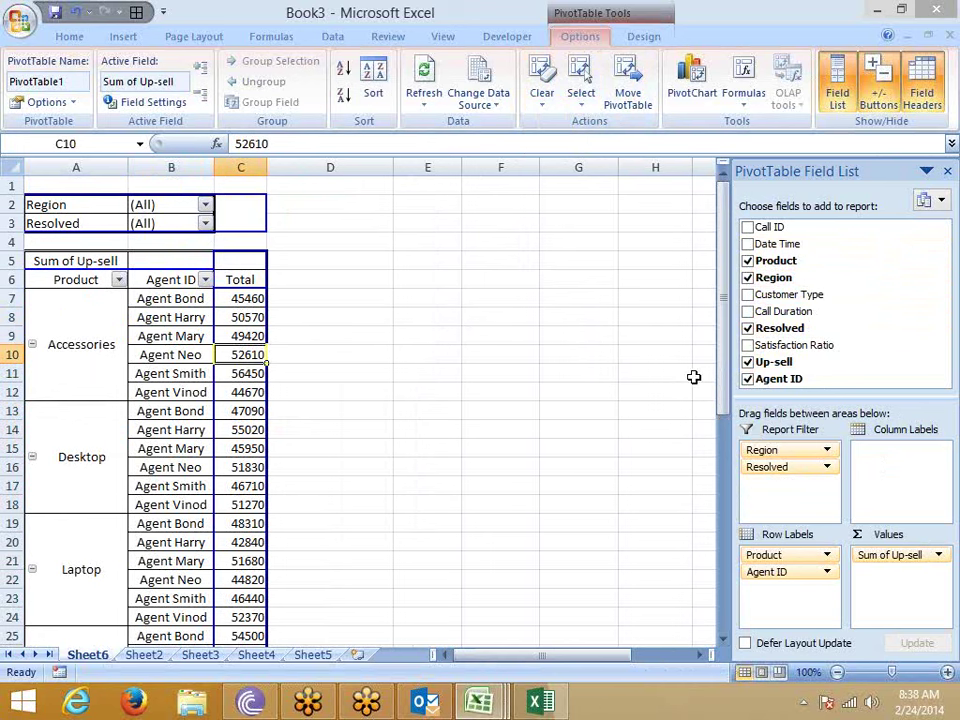
click(542, 95)
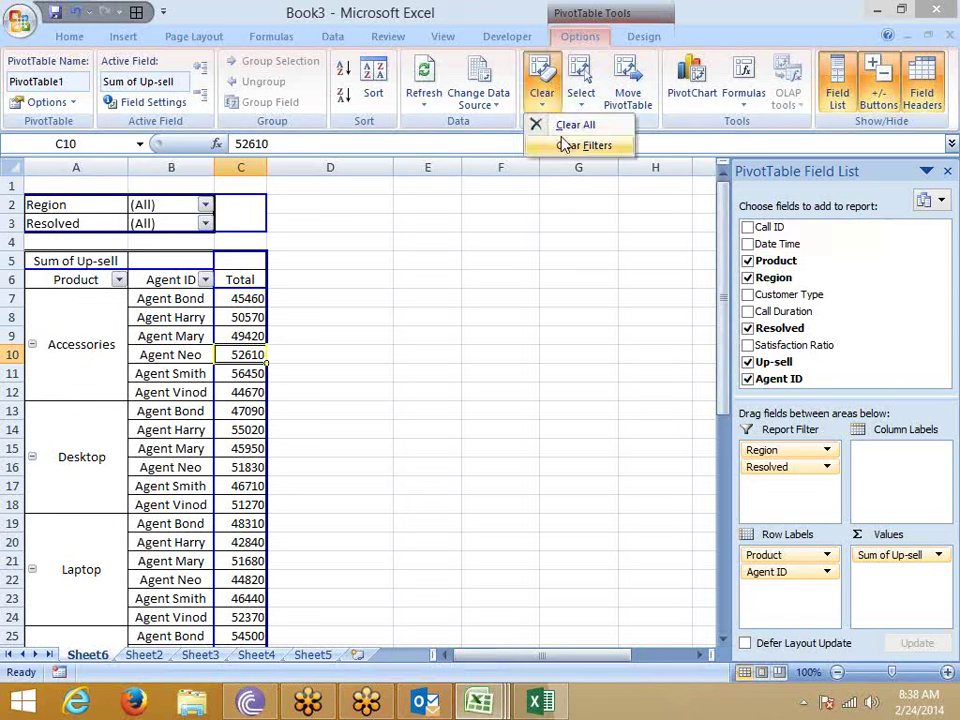
click(257, 353)
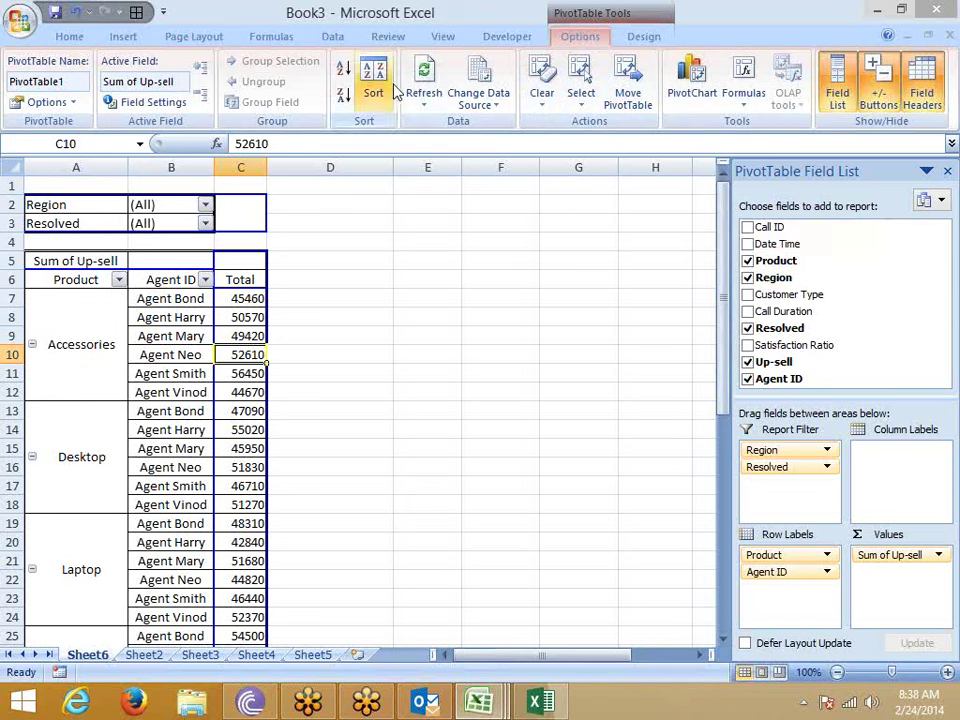
click(92, 300)
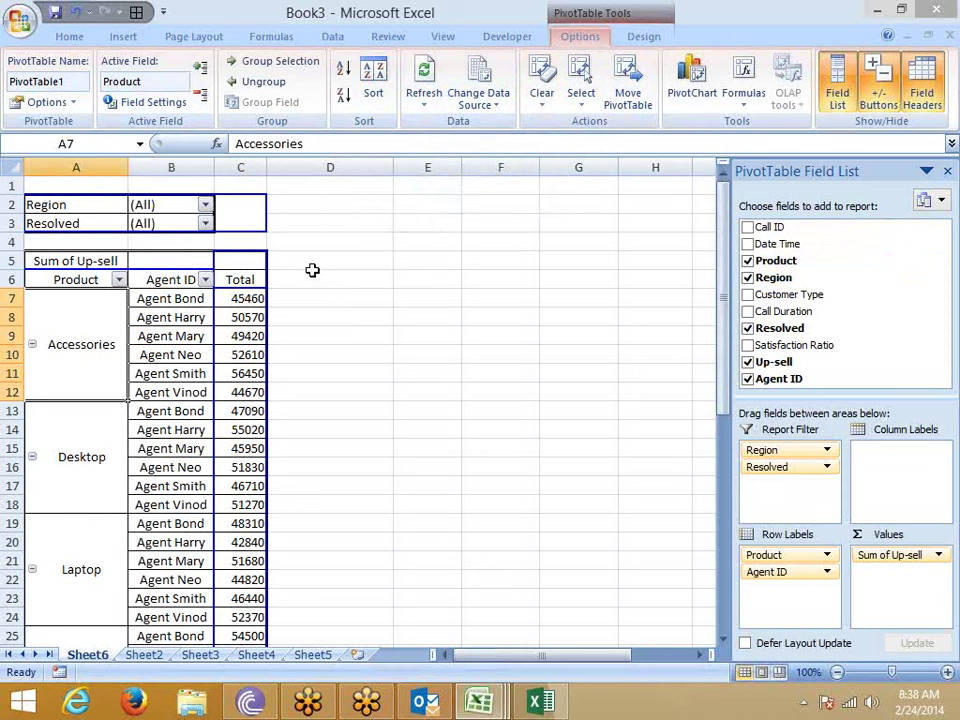
click(222, 317)
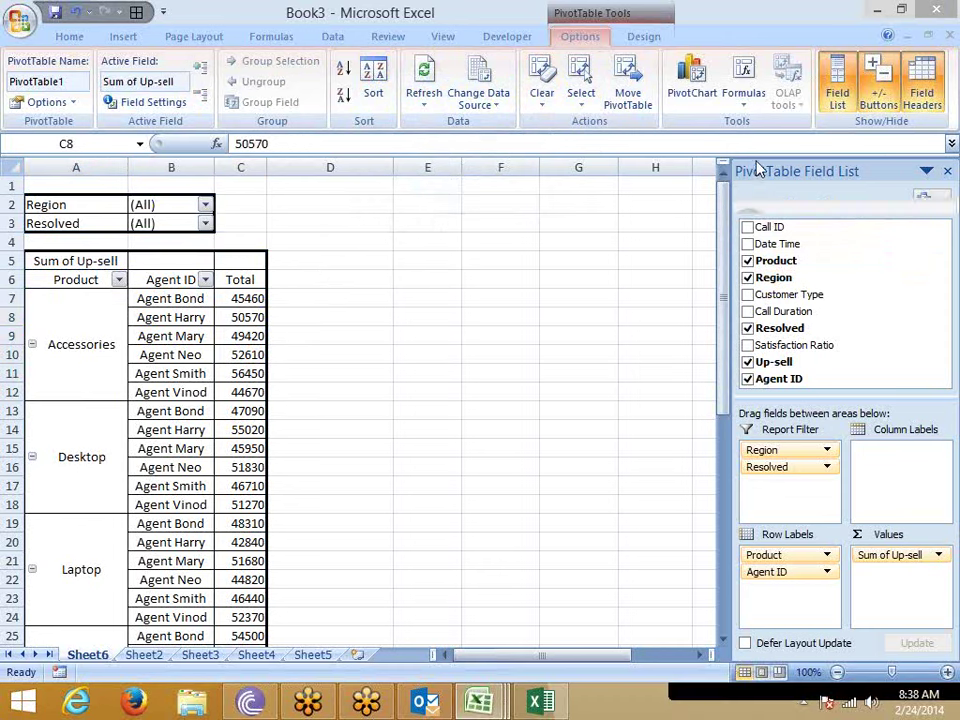